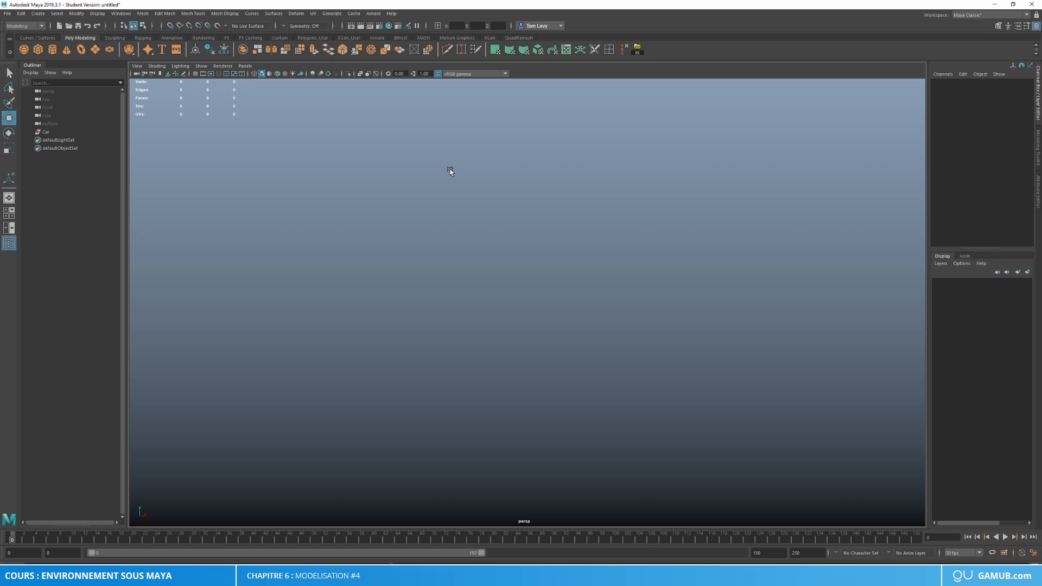
Step: Delete the existing Car node from the scene and create a polygon cube in its place
{"action": "left_click", "coordinate": [71, 134]}
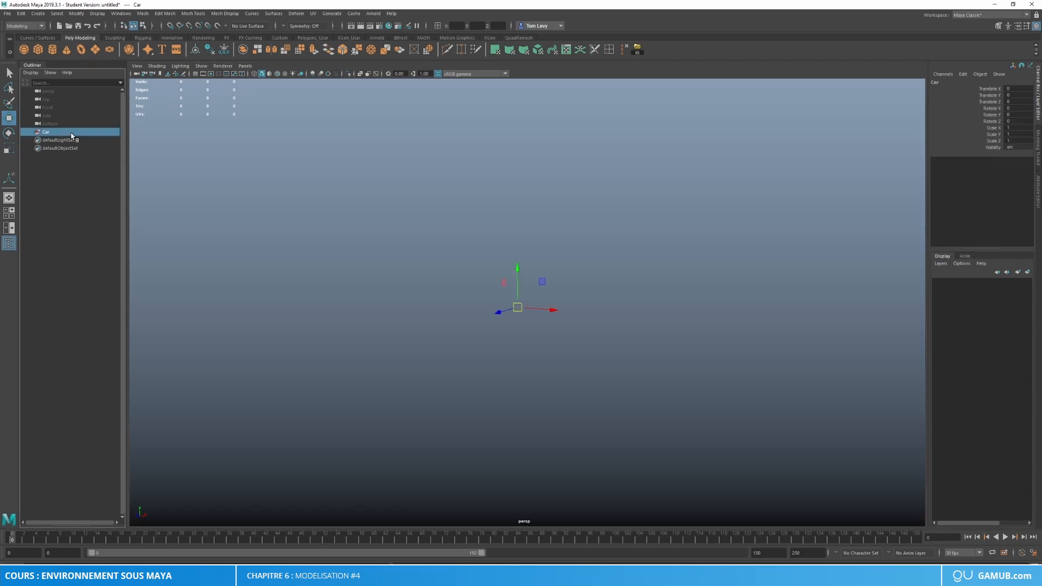
{"action": "key", "text": "Delete"}
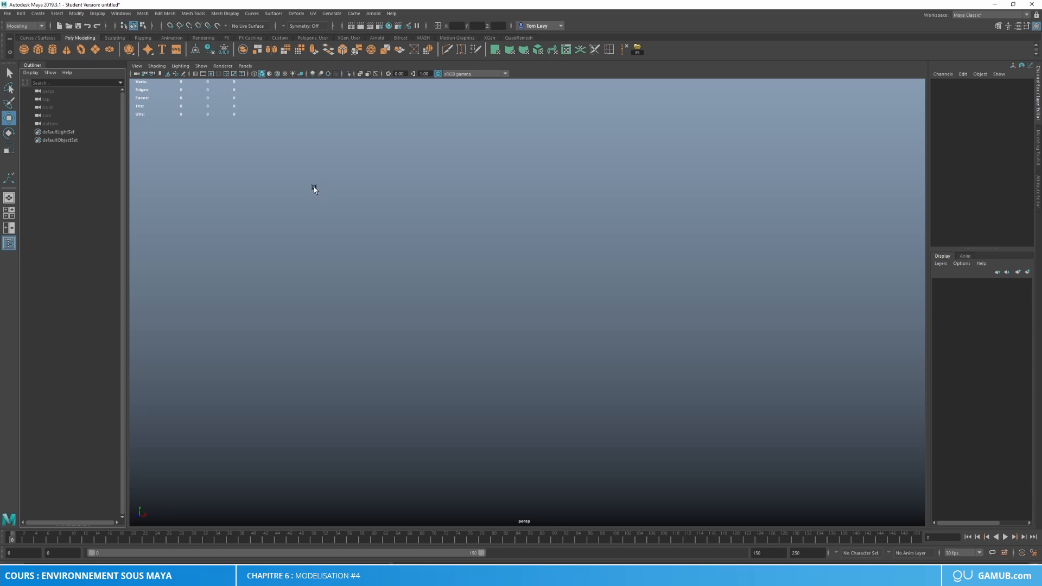
{"action": "left_click", "coordinate": [38, 49]}
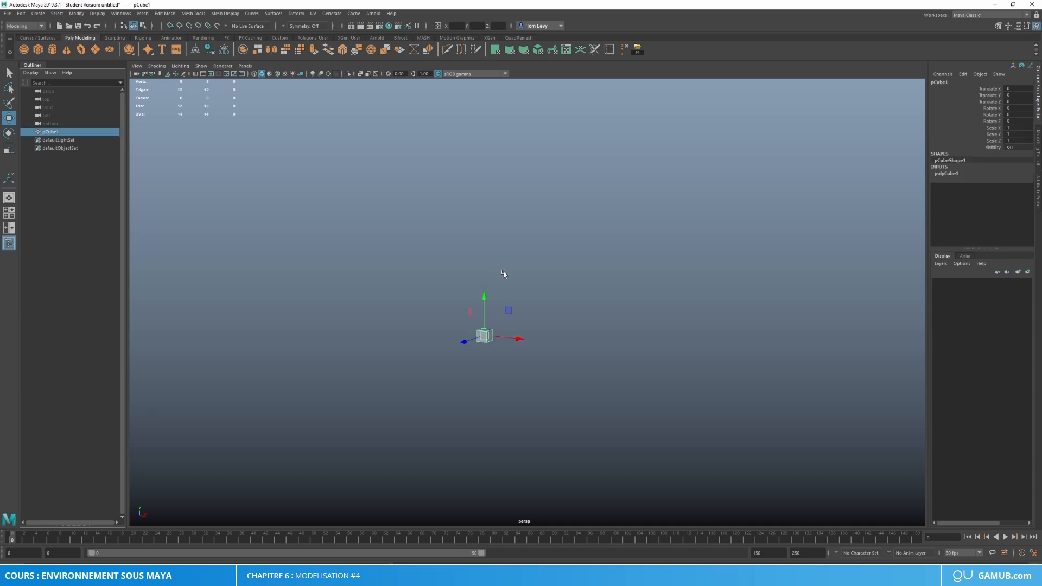
{"action": "key", "text": "f"}
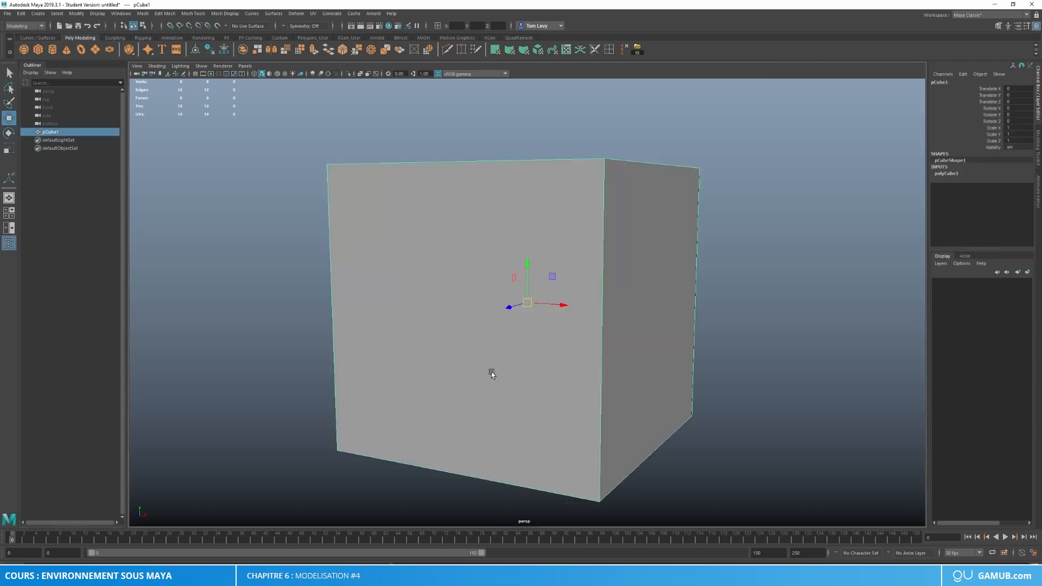
{"action": "scroll", "coordinate": [555, 363], "scroll_direction": "down", "scroll_amount": 8}
{"action": "left_click_drag", "start_coordinate": [583, 355], "coordinate": [554, 356], "text": "alt"}
{"action": "scroll", "coordinate": [555, 356], "scroll_direction": "up", "scroll_amount": 2}
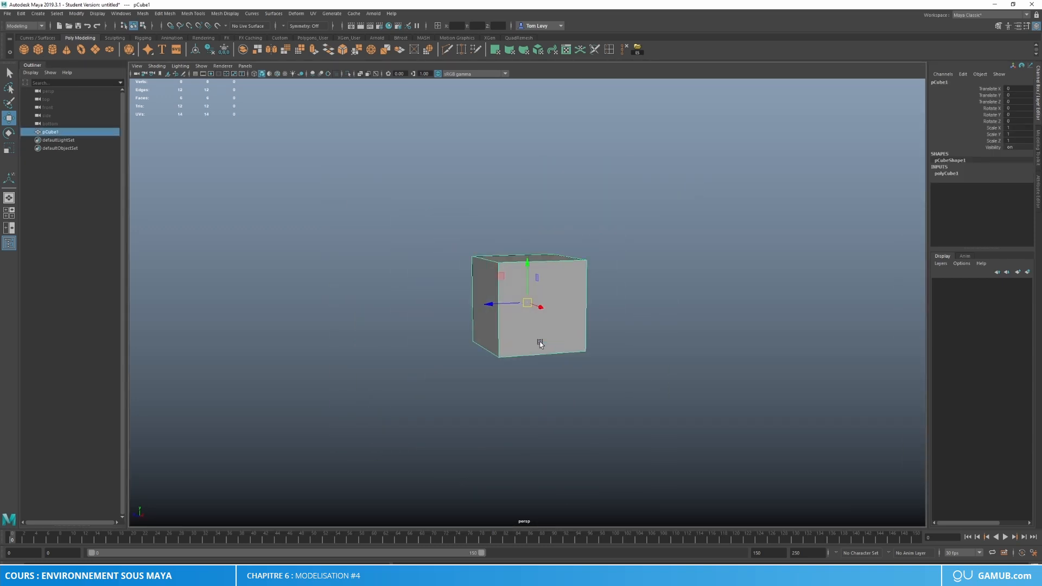
Step: Scale the cube into a long box, about 1.9 in X, 1.4 in Y and 4.8 in Z
{"action": "key", "text": "r"}
{"action": "left_click_drag", "start_coordinate": [493, 304], "coordinate": [388, 305]}
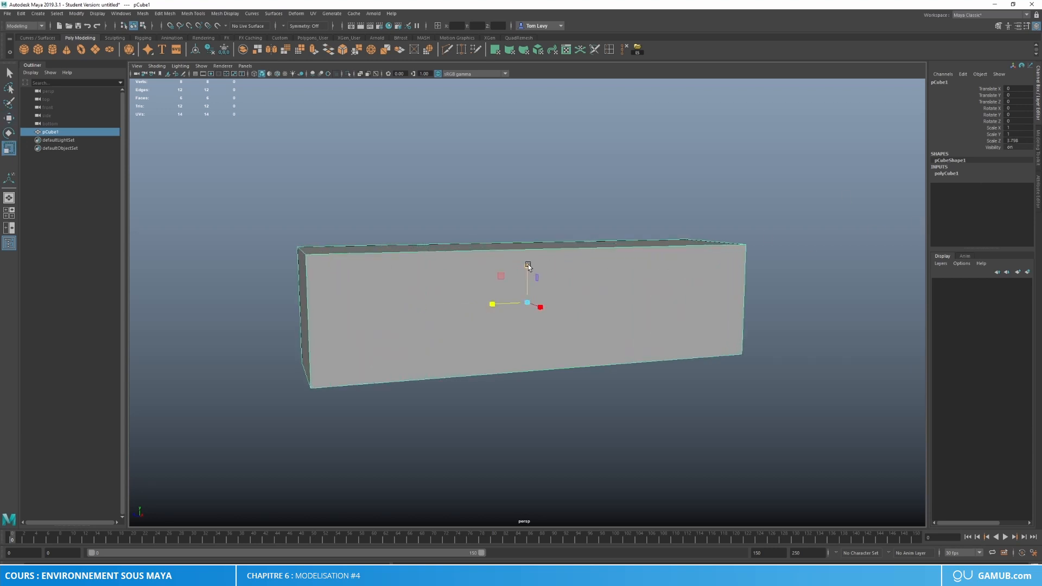
{"action": "left_click_drag", "start_coordinate": [528, 267], "coordinate": [530, 244]}
{"action": "left_click_drag", "start_coordinate": [540, 307], "coordinate": [570, 327]}
{"action": "scroll", "coordinate": [570, 325], "scroll_direction": "down", "scroll_amount": 3}
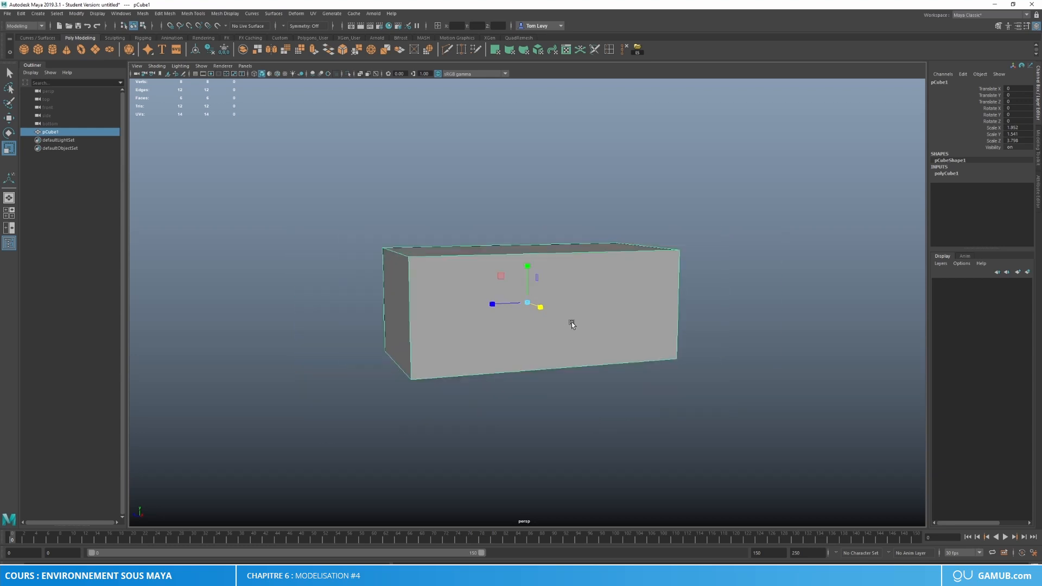
{"action": "left_click_drag", "start_coordinate": [529, 270], "coordinate": [496, 303]}
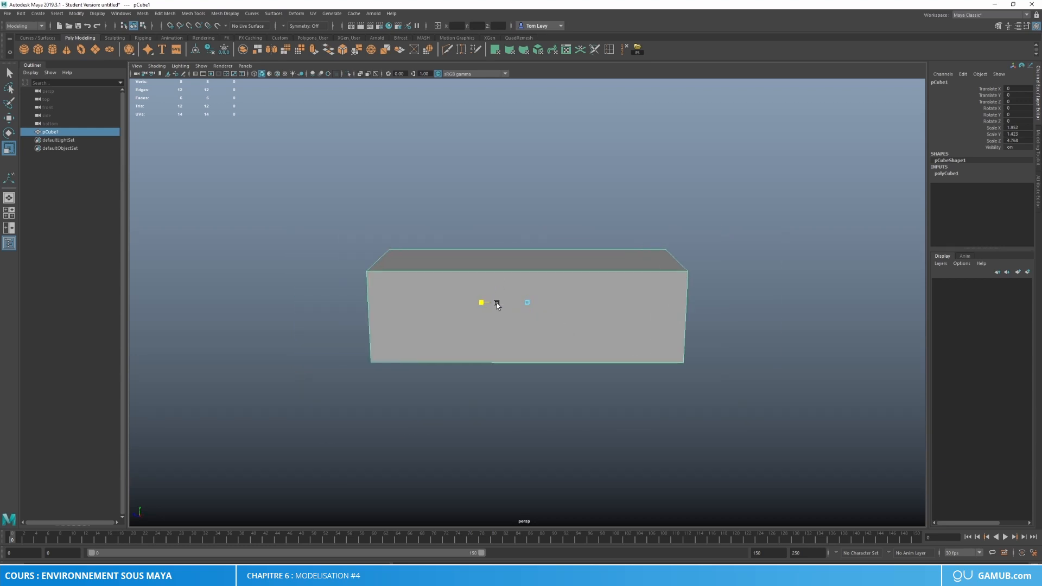
Step: Enlarge the box by eye to a scale of about 4.5 in X, 1.7 in Y and 7 in Z
{"action": "left_click_drag", "start_coordinate": [649, 277], "coordinate": [730, 266], "text": "alt"}
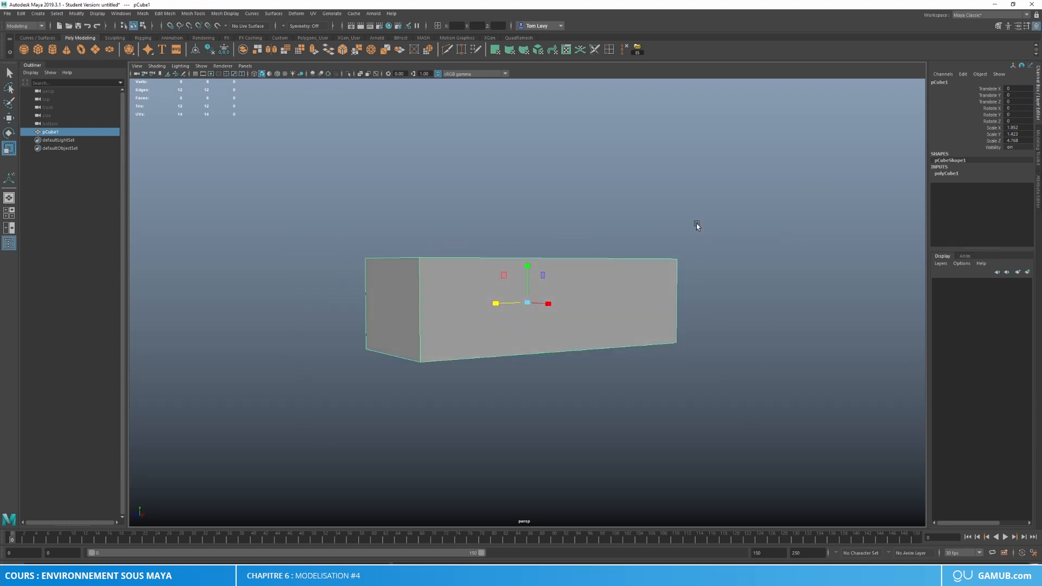
{"action": "left_click_drag", "start_coordinate": [696, 224], "coordinate": [595, 288], "text": "alt"}
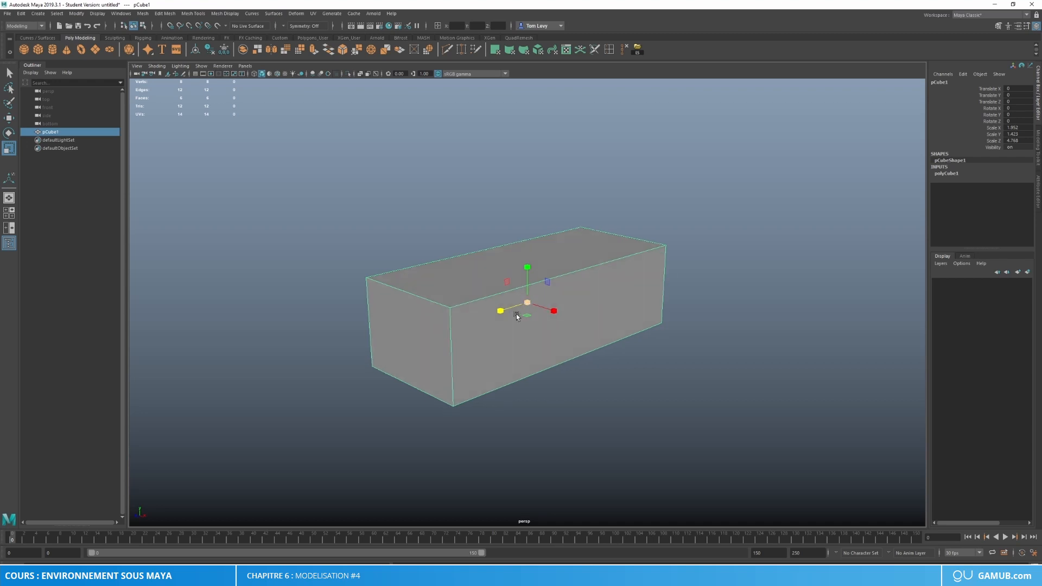
{"action": "left_click_drag", "start_coordinate": [516, 314], "coordinate": [487, 305], "text": "alt"}
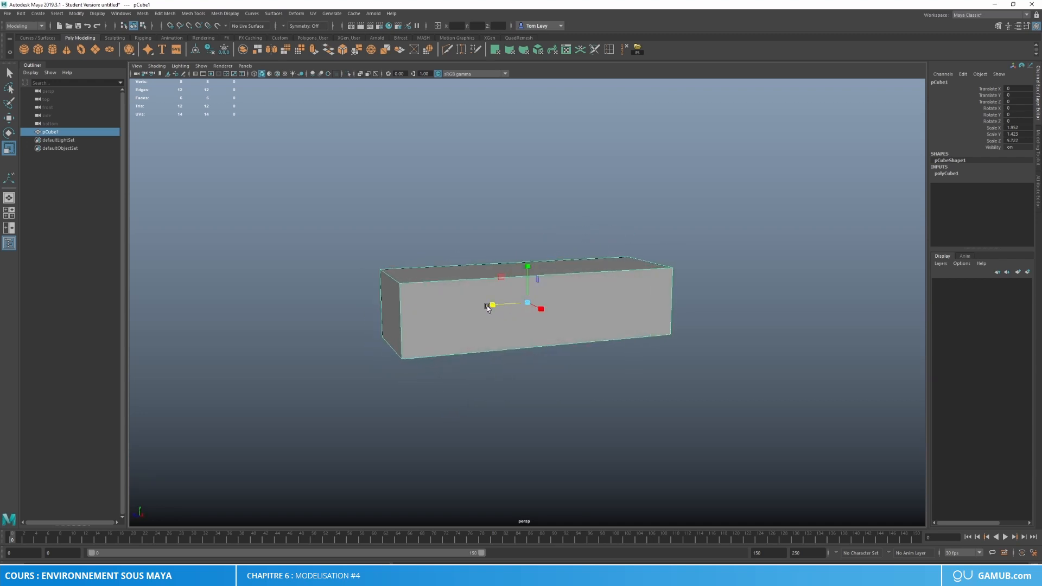
{"action": "left_click_drag", "start_coordinate": [526, 271], "coordinate": [531, 259]}
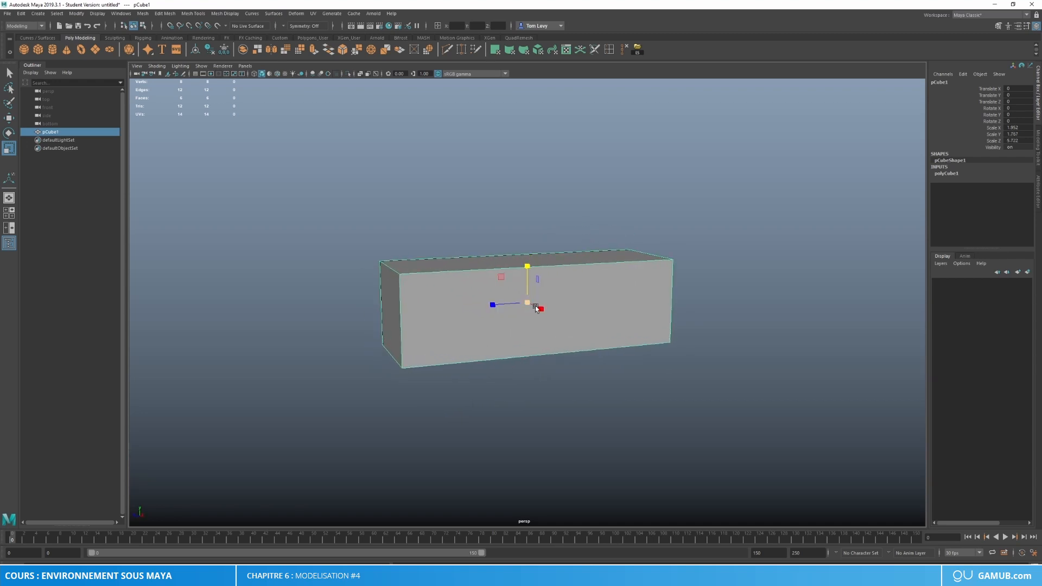
{"action": "left_click_drag", "start_coordinate": [541, 309], "coordinate": [564, 318]}
{"action": "mouse_move", "coordinate": [530, 271]}
{"action": "left_mouse_down"}
{"action": "mouse_move", "coordinate": [657, 306]}
{"action": "mouse_move", "coordinate": [565, 308]}
{"action": "mouse_move", "coordinate": [655, 318]}
{"action": "mouse_move", "coordinate": [610, 314]}
{"action": "mouse_move", "coordinate": [528, 268]}
{"action": "left_mouse_up"}
{"action": "left_click_drag", "start_coordinate": [490, 303], "coordinate": [639, 326]}
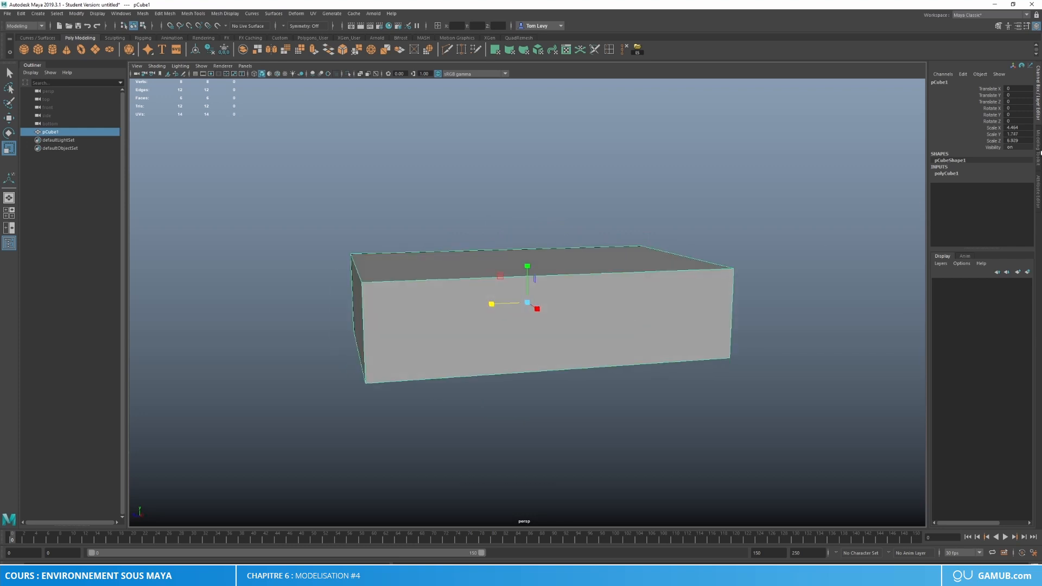
Step: Set the box's exact scale to 4.5 in X, 1.8 in Y and 7 in Z
{"action": "double_click", "coordinate": [1013, 128]}
{"action": "type", "text": "4.5"}
{"action": "key", "text": "Tab"}
{"action": "type", "text": "1.8"}
{"action": "key", "text": "Tab"}
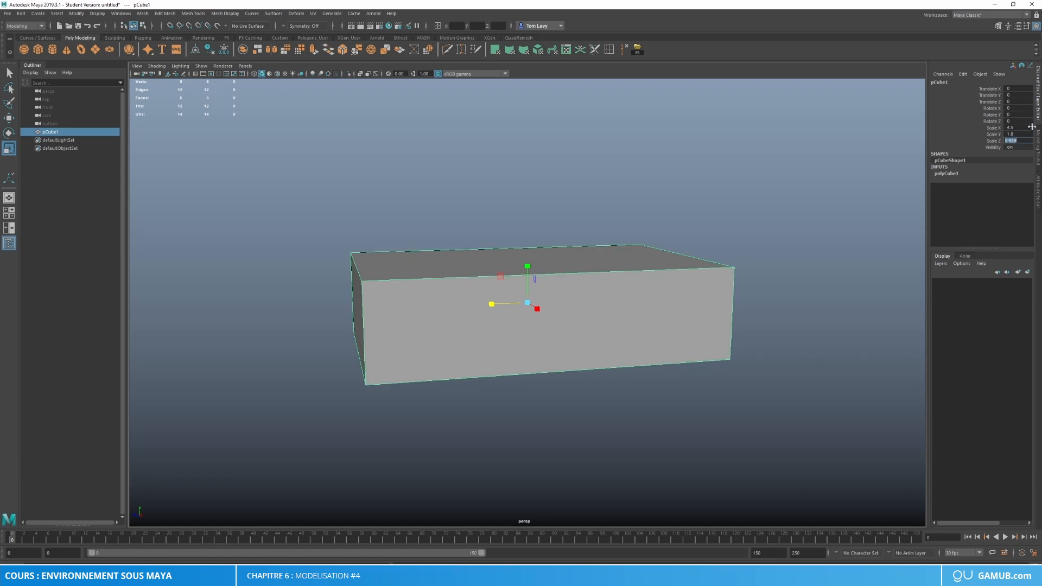
{"action": "key", "text": "Return"}
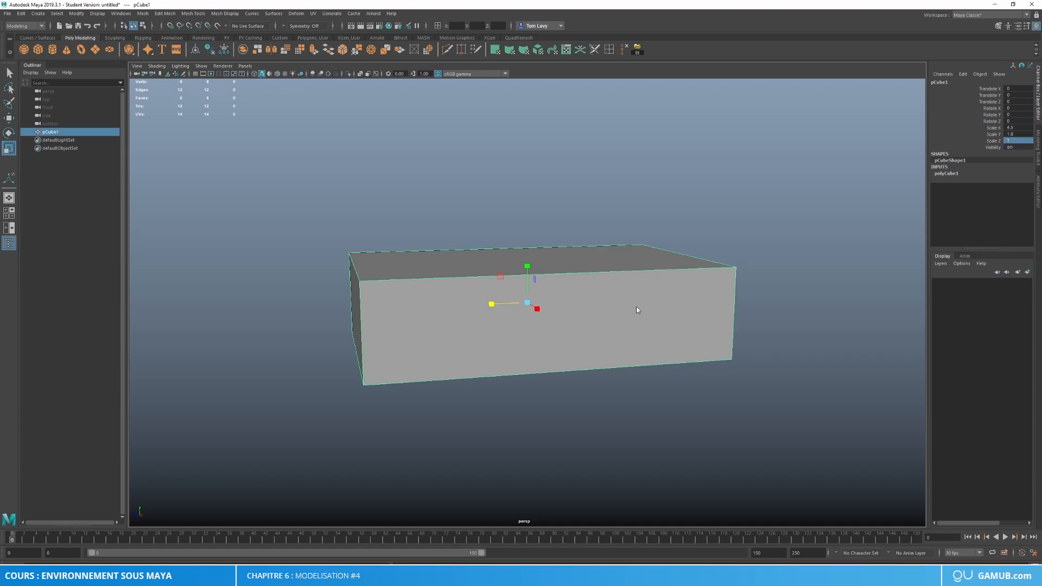
Step: Configure Insert Edge Loop for multiple loops and add two evenly spaced loops across the box's length
{"action": "left_click_drag", "start_coordinate": [753, 261], "coordinate": [733, 275], "text": "alt"}
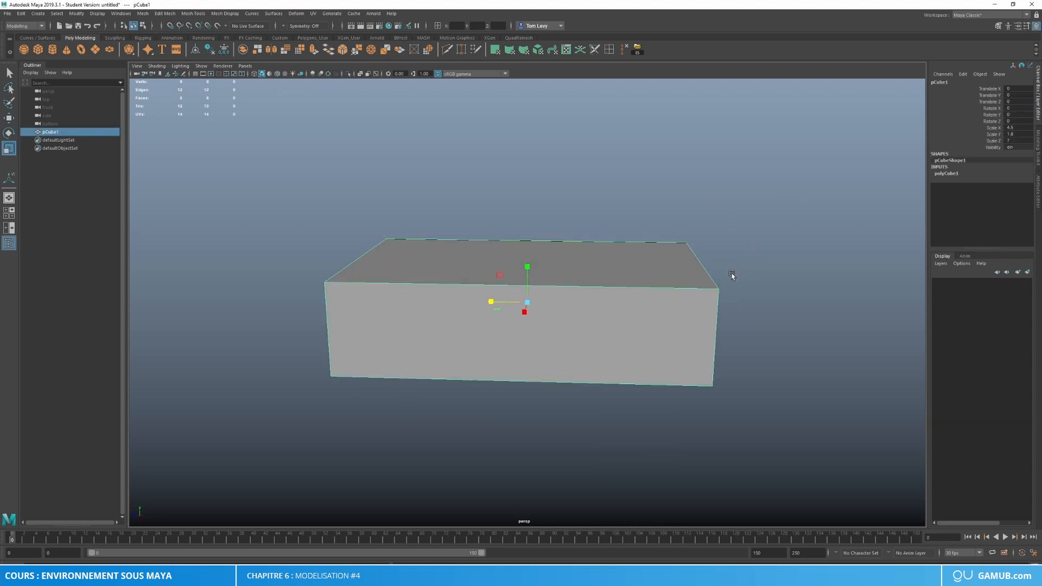
{"action": "scroll", "coordinate": [665, 317], "scroll_direction": "up", "scroll_amount": 4}
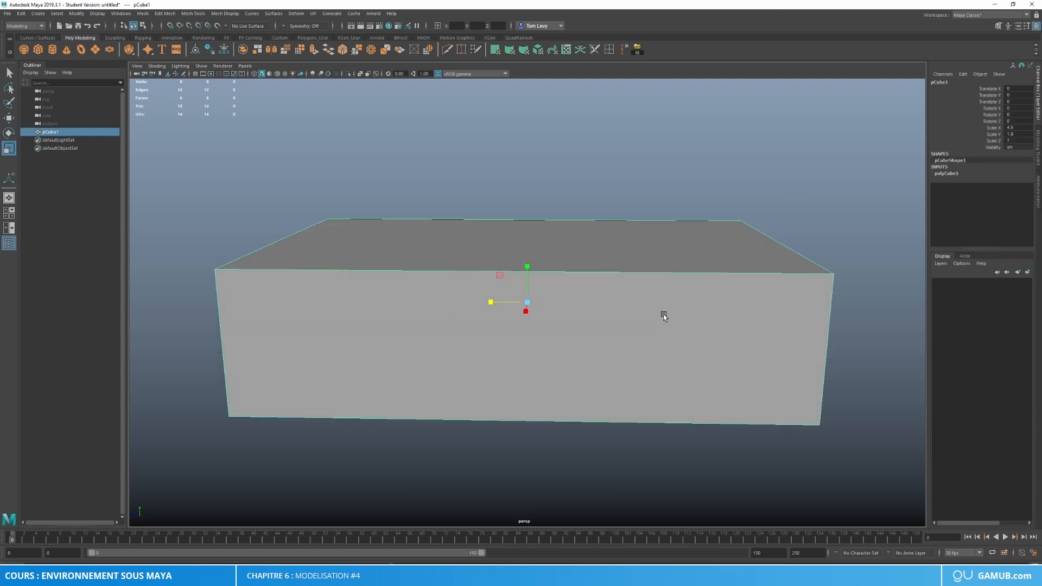
{"action": "double_click", "coordinate": [625, 49]}
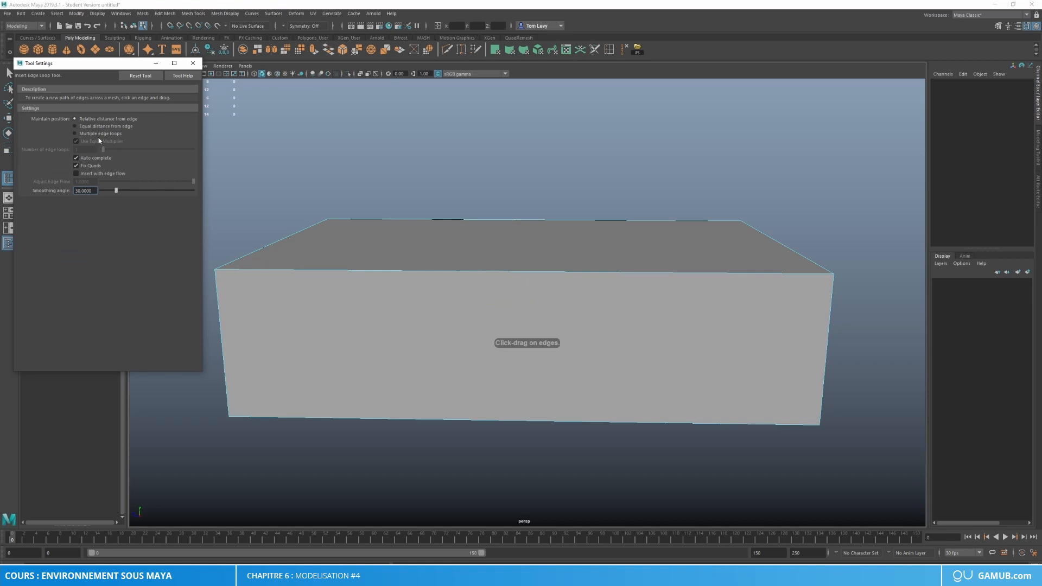
{"action": "left_click_drag", "start_coordinate": [94, 149], "coordinate": [16, 148]}
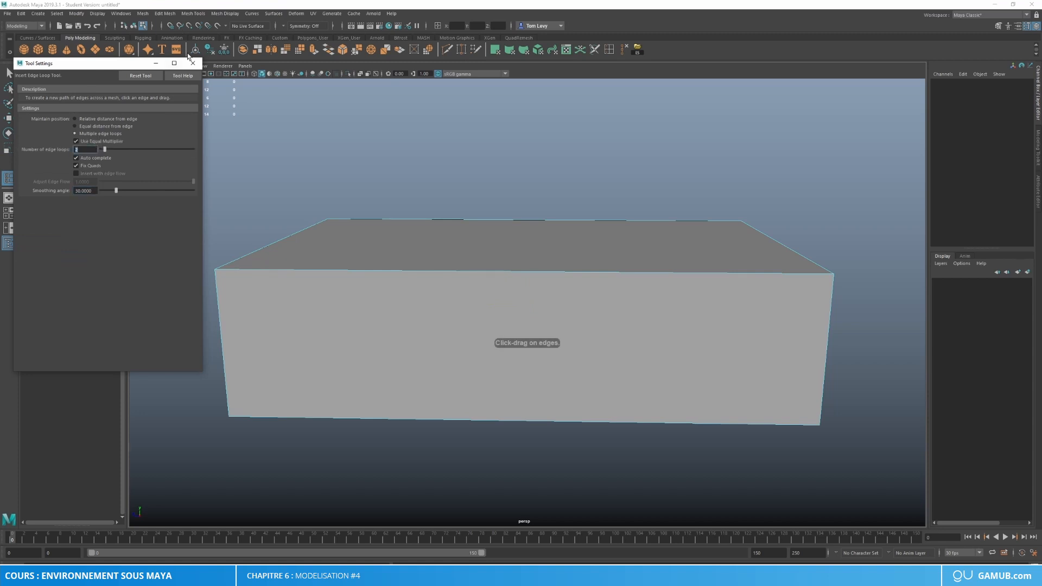
{"action": "left_click", "coordinate": [192, 63]}
{"action": "left_click", "coordinate": [493, 270]}
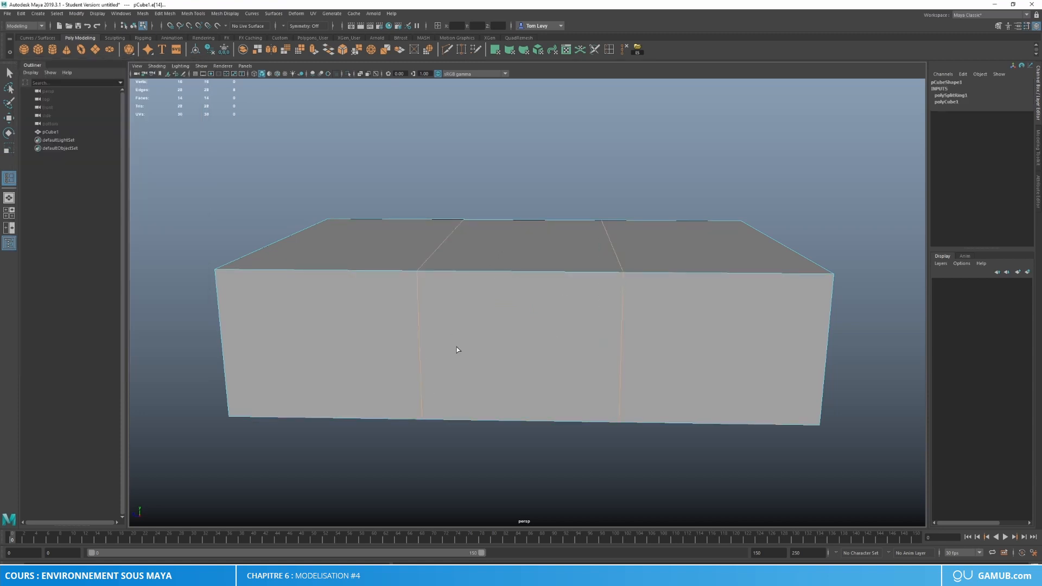
Step: Scale the two new edge loops apart along Z so they sit closer to the ends of the box
{"action": "key", "text": "w"}
{"action": "key", "text": "r"}
{"action": "left_click_drag", "start_coordinate": [488, 299], "coordinate": [550, 305]}
{"action": "scroll", "coordinate": [461, 303], "scroll_direction": "down", "scroll_amount": 5}
{"action": "middle_click_drag", "start_coordinate": [625, 286], "coordinate": [561, 307], "text": "alt"}
Step: Move the four top vertices of one long side inward along X to make that side slope
{"action": "right_click_drag", "start_coordinate": [540, 302], "coordinate": [504, 300]}
{"action": "left_click_drag", "start_coordinate": [697, 304], "coordinate": [695, 300], "text": "alt"}
{"action": "left_click_drag", "start_coordinate": [604, 264], "coordinate": [527, 303]}
{"action": "key", "text": "w"}
{"action": "right_click_drag", "start_coordinate": [527, 303], "coordinate": [549, 341], "text": "alt"}
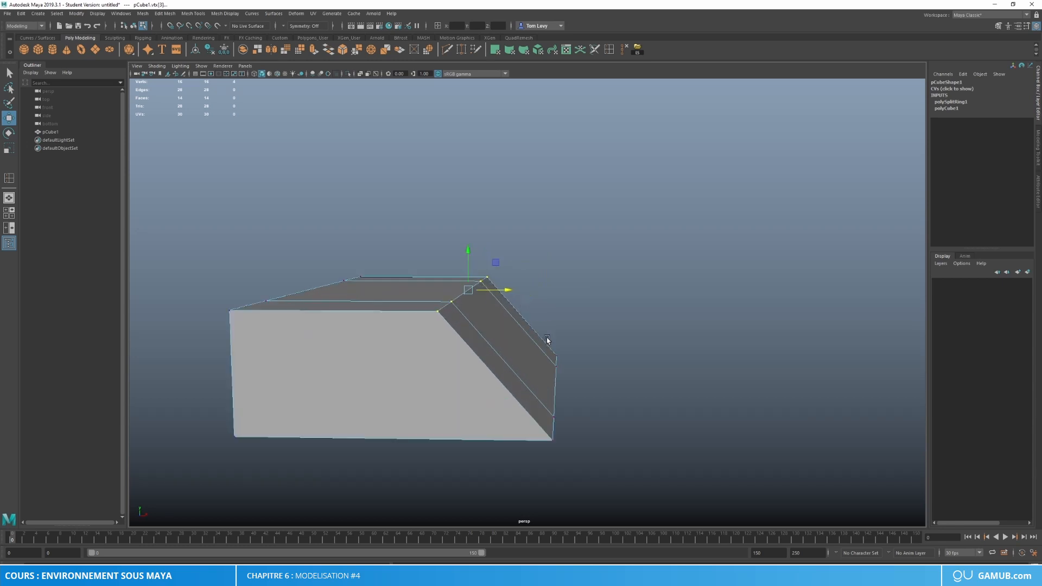
Step: Move the top and bottom corner vertices at both ends of the sloped side inward along X to taper its corners
{"action": "middle_click_drag", "start_coordinate": [549, 341], "coordinate": [586, 306], "text": "alt"}
{"action": "left_click", "coordinate": [497, 280]}
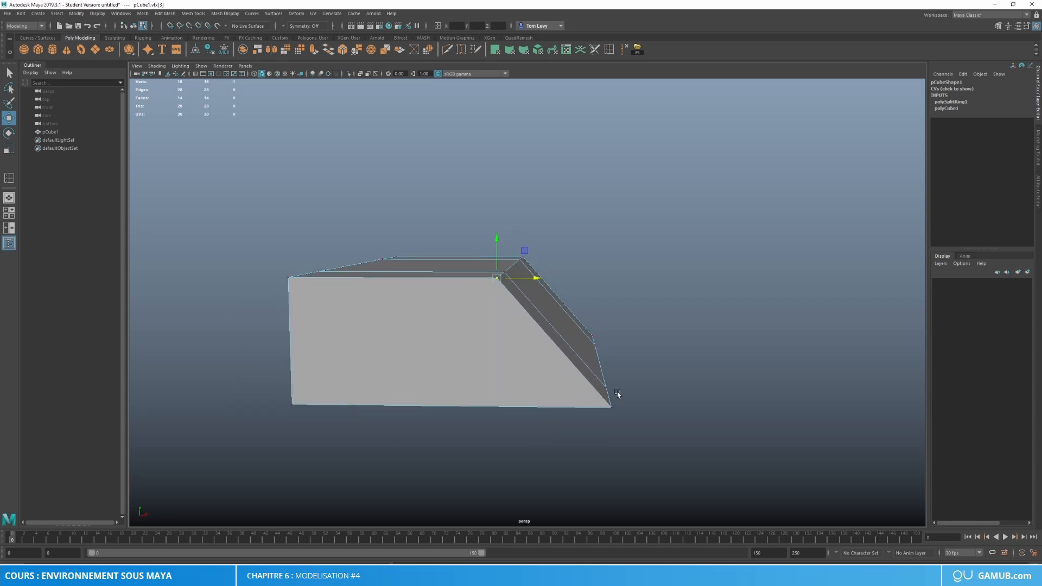
{"action": "left_click", "coordinate": [611, 407], "text": "shift"}
{"action": "left_click_drag", "start_coordinate": [595, 345], "coordinate": [661, 239], "text": "alt"}
{"action": "left_click_drag", "start_coordinate": [793, 307], "coordinate": [605, 289], "text": "alt"}
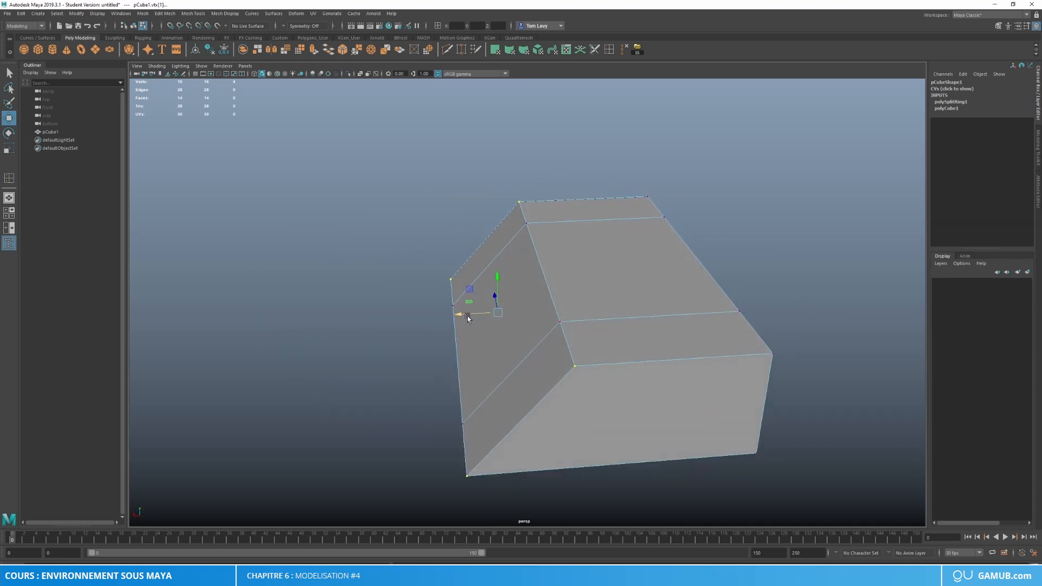
{"action": "left_click_drag", "start_coordinate": [465, 312], "coordinate": [500, 310]}
{"action": "left_click_drag", "start_coordinate": [561, 323], "coordinate": [620, 355], "text": "alt"}
{"action": "left_click_drag", "start_coordinate": [513, 306], "coordinate": [527, 307]}
Step: Lower the four outer corner vertices of the top face and scale them closer together along Z
{"action": "left_click_drag", "start_coordinate": [542, 331], "coordinate": [719, 335], "text": "alt"}
{"action": "left_click", "coordinate": [698, 251]}
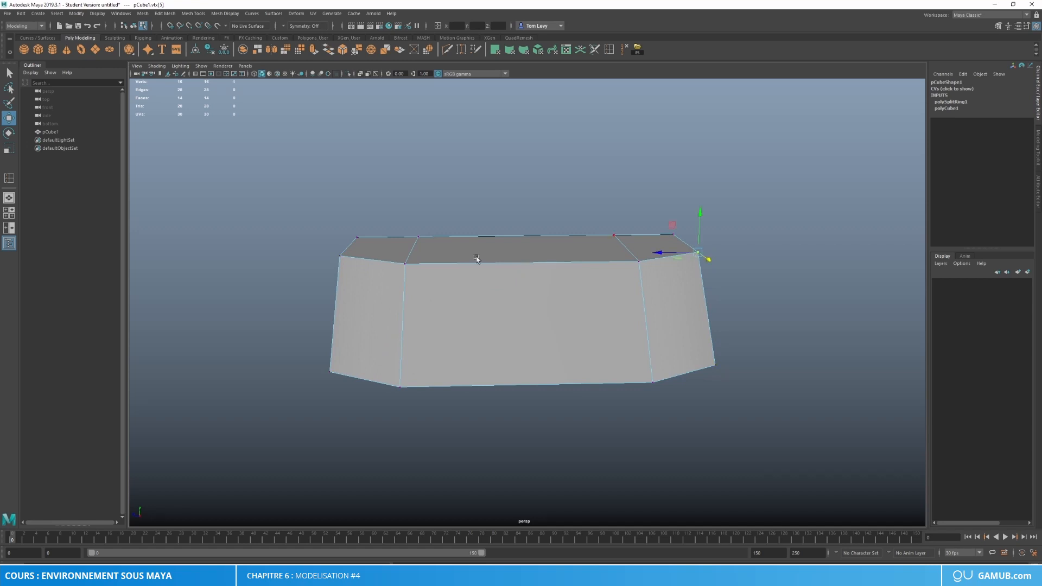
{"action": "left_click", "coordinate": [341, 255], "text": "shift"}
{"action": "left_click", "coordinate": [357, 237], "text": "shift"}
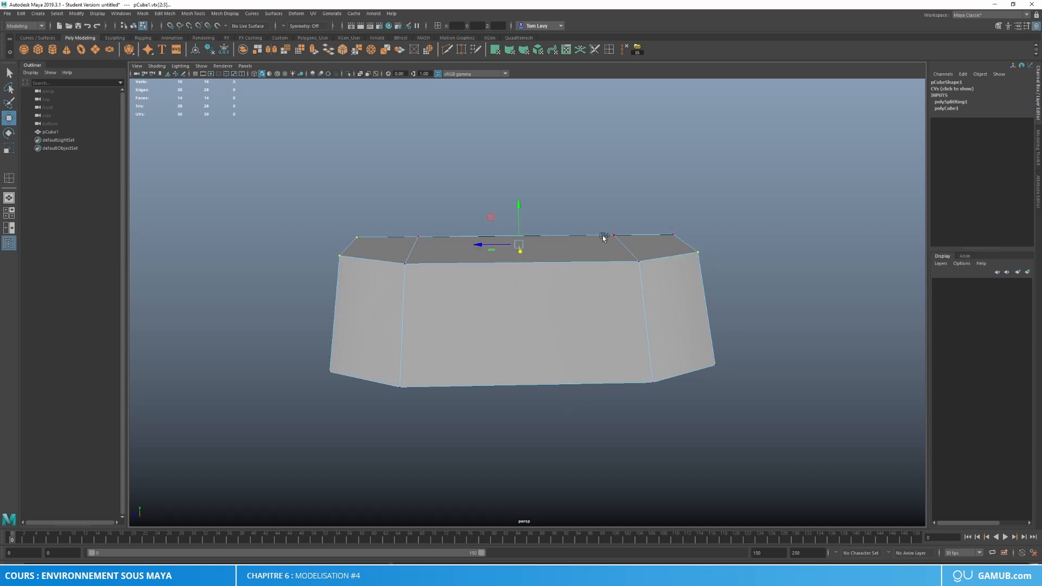
{"action": "left_click", "coordinate": [674, 236], "text": "shift"}
{"action": "left_click_drag", "start_coordinate": [519, 205], "coordinate": [477, 250]}
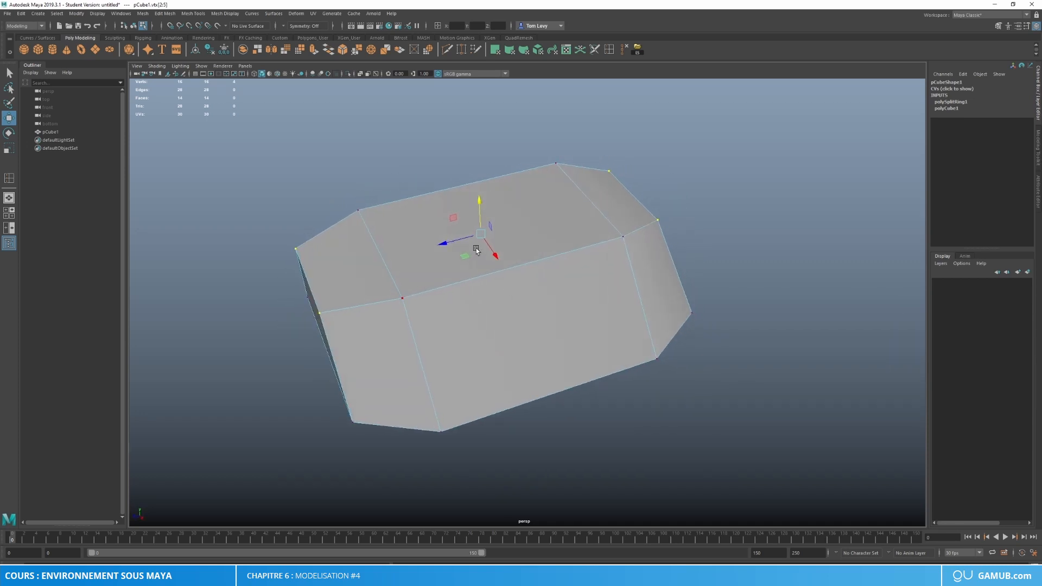
{"action": "key", "text": "r"}
{"action": "left_click_drag", "start_coordinate": [471, 291], "coordinate": [399, 285]}
Step: Move one bottom corner vertex of the sloped side along Z, snapping it in line with the corner vertex above
{"action": "left_click", "coordinate": [337, 388]}
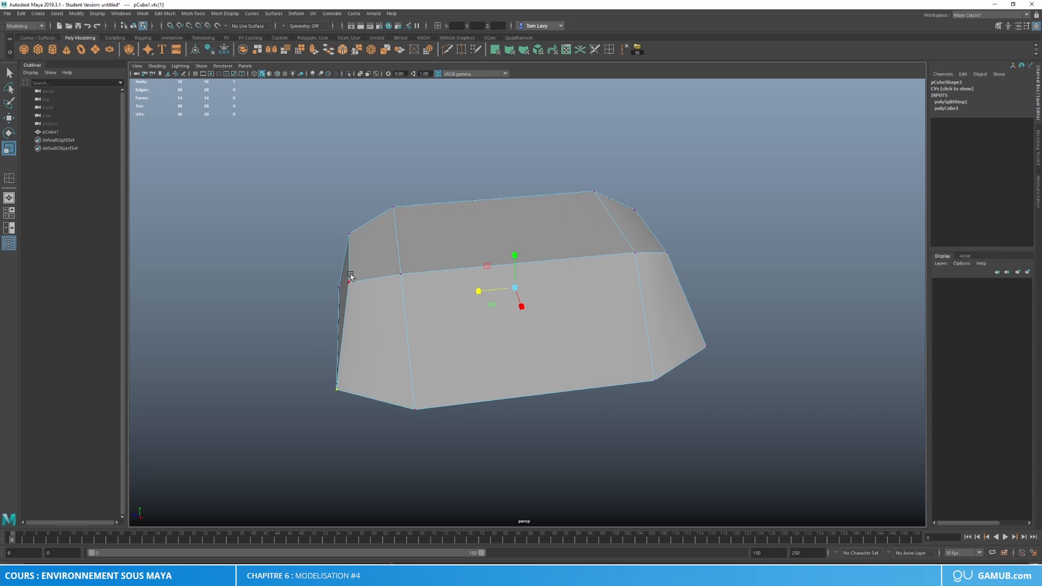
{"action": "left_click_drag", "start_coordinate": [688, 345], "coordinate": [682, 358], "text": "alt"}
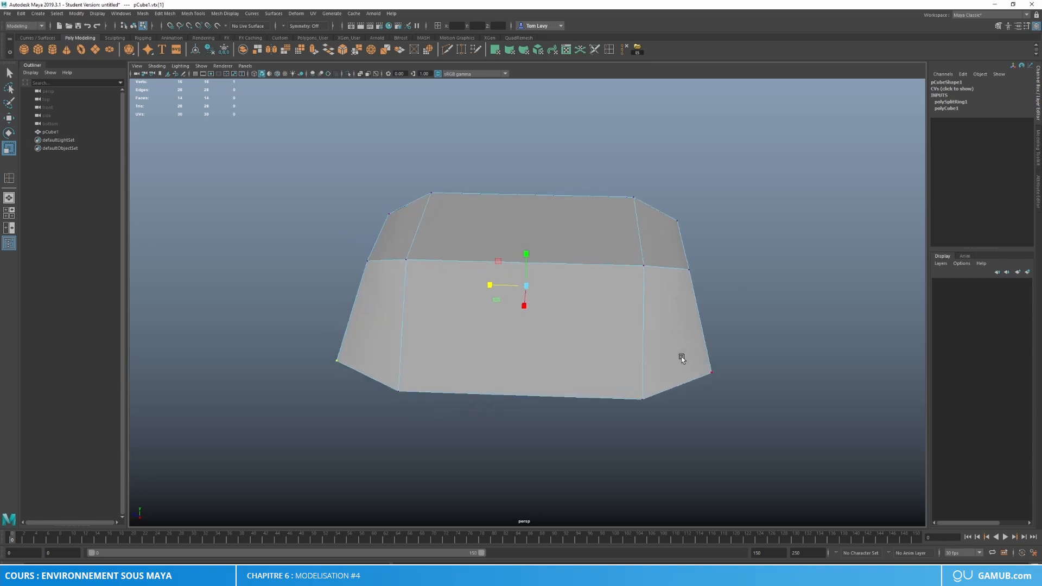
{"action": "left_click", "coordinate": [755, 377]}
{"action": "left_click", "coordinate": [711, 373]}
{"action": "key", "text": "w"}
{"action": "left_click_drag", "start_coordinate": [685, 365], "coordinate": [687, 269]}
{"action": "left_click", "coordinate": [721, 315]}
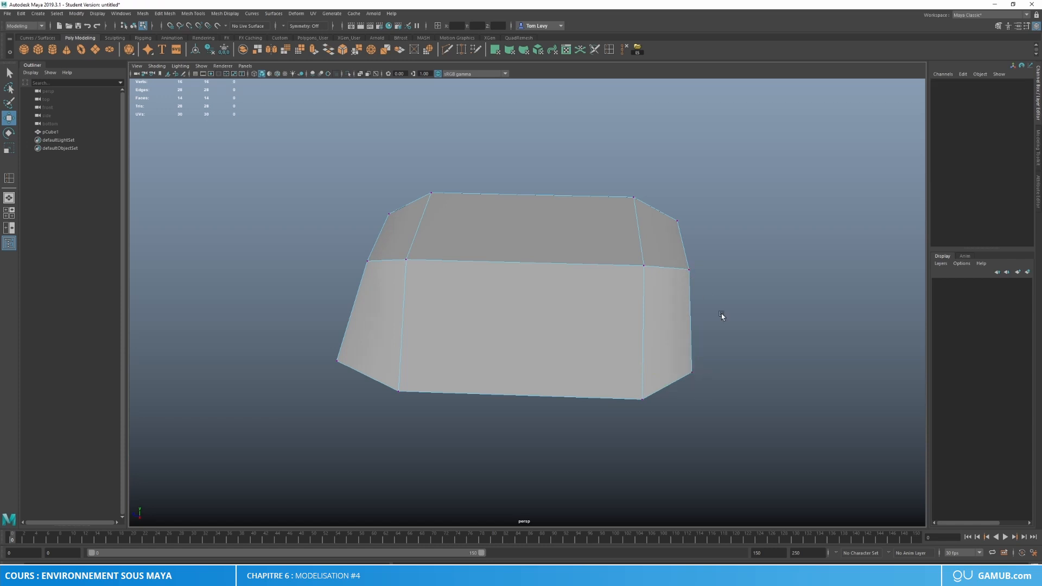
Step: Try to snap the remaining bottom corner vertices along Z in line with the top corner vertices above them
{"action": "left_click", "coordinate": [337, 360]}
{"action": "left_click_drag", "start_coordinate": [320, 358], "coordinate": [366, 258]}
{"action": "scroll", "coordinate": [441, 336], "scroll_direction": "down", "scroll_amount": 2}
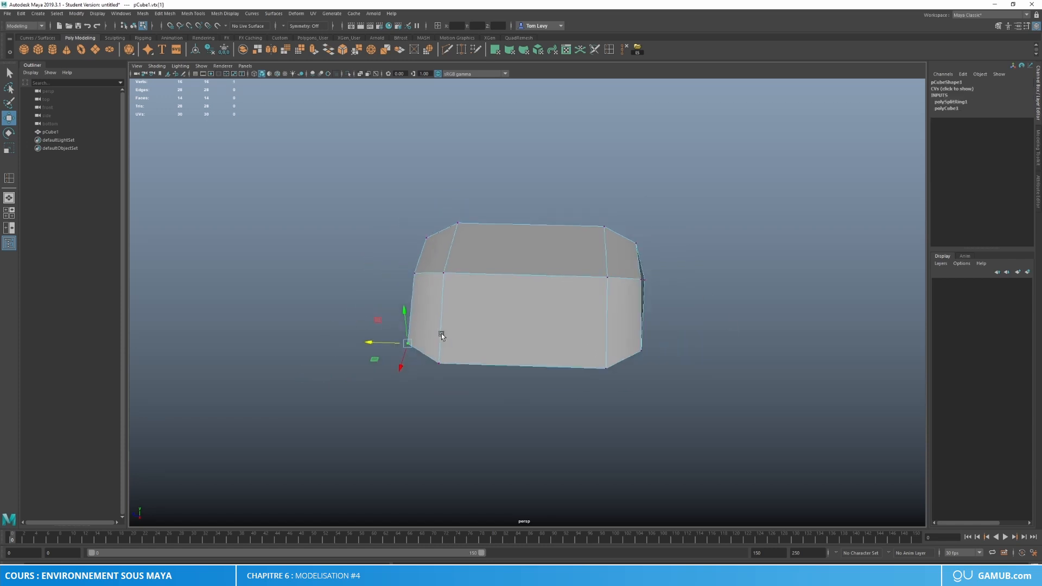
{"action": "left_click_drag", "start_coordinate": [441, 336], "coordinate": [660, 373], "text": "alt"}
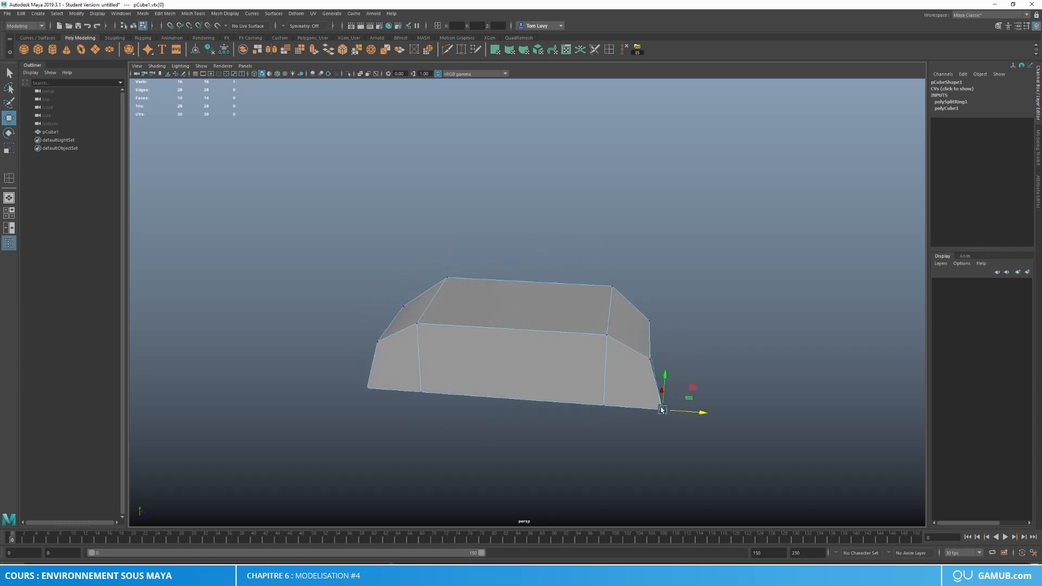
{"action": "left_click_drag", "start_coordinate": [699, 411], "coordinate": [653, 433], "text": "alt"}
{"action": "left_click_drag", "start_coordinate": [497, 401], "coordinate": [514, 392], "text": "alt"}
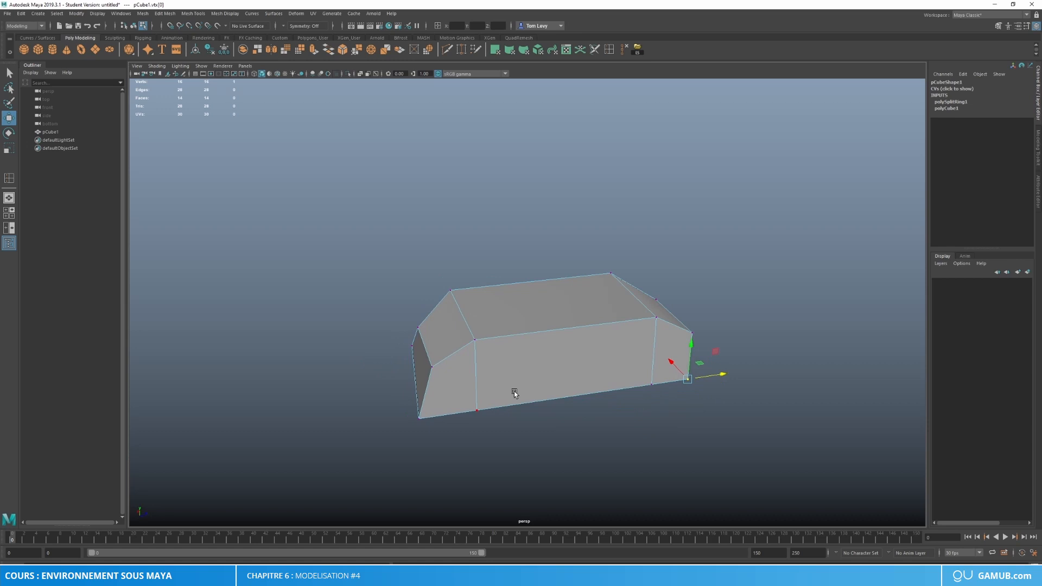
{"action": "left_click", "coordinate": [423, 417]}
{"action": "key", "text": "v"}
{"action": "left_click_drag", "start_coordinate": [456, 412], "coordinate": [464, 408]}
{"action": "left_click_drag", "start_coordinate": [465, 407], "coordinate": [592, 338]}
Step: Undo the latest bottom corner vertex moves, keeping only the first aligned corner of the sloped side
{"action": "key", "text": "ctrl+z"}
{"action": "key", "text": "ctrl+z"}
{"action": "key", "text": "v"}
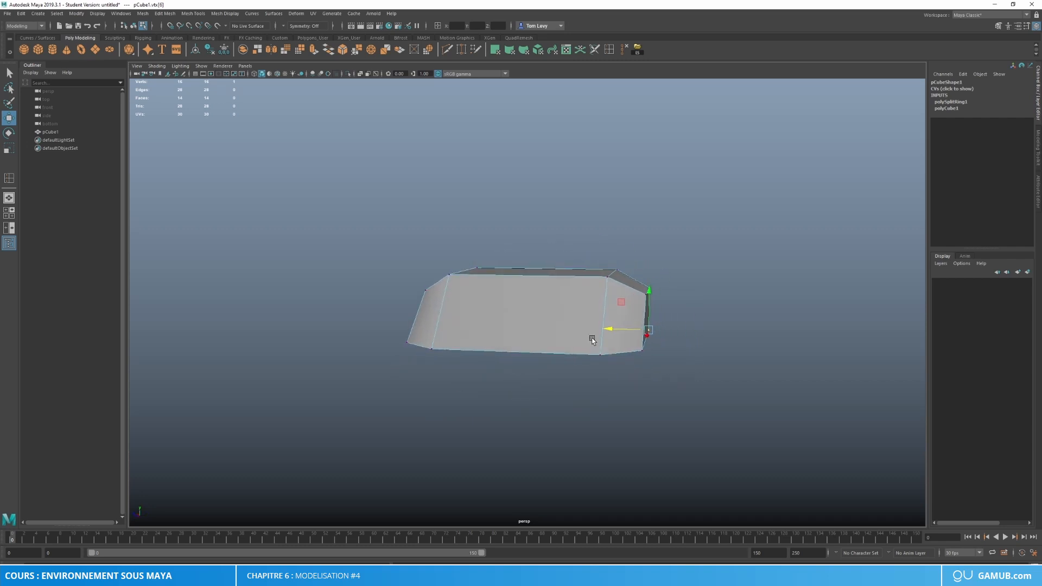
{"action": "left_click", "coordinate": [594, 338]}
{"action": "key", "text": "ctrl+z"}
{"action": "key", "text": "ctrl+z"}
{"action": "key", "text": "ctrl+z"}
{"action": "key", "text": "ctrl+z"}
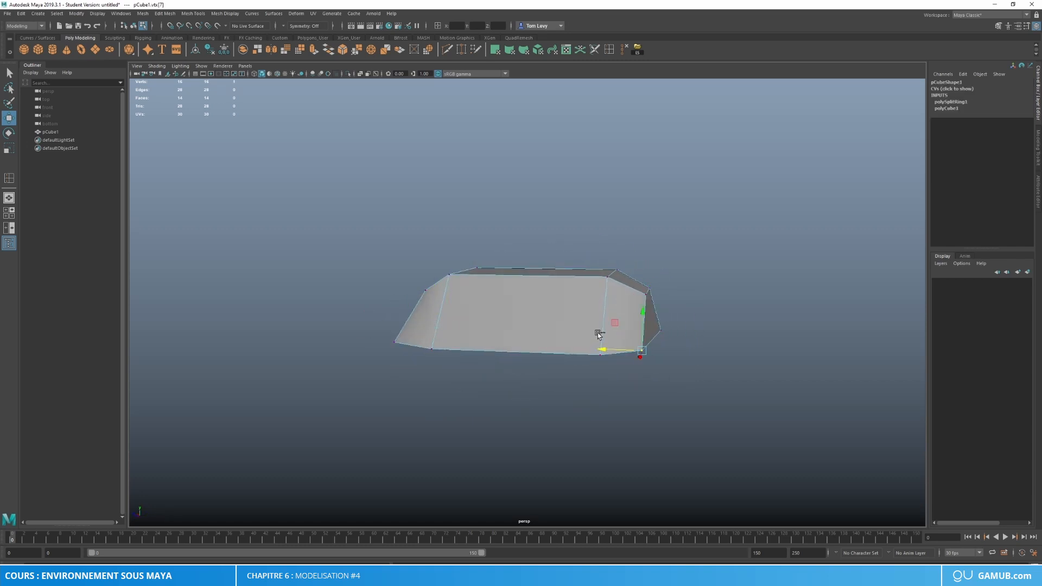
{"action": "left_click_drag", "start_coordinate": [598, 333], "coordinate": [525, 295], "text": "alt"}
{"action": "scroll", "coordinate": [525, 295], "scroll_direction": "up", "scroll_amount": 3}
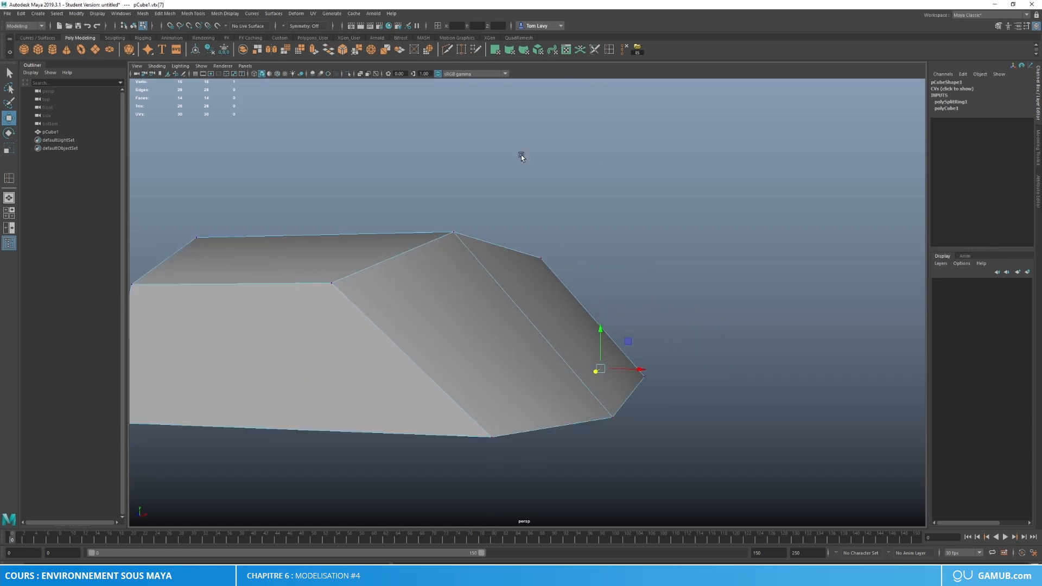
Step: Cut a vertical edge into each side face, from the upper corner vertex beside the slope down to the bottom edge
{"action": "key", "text": "y"}
{"action": "left_click", "coordinate": [332, 283]}
{"action": "left_click", "coordinate": [311, 431]}
{"action": "left_click_drag", "start_coordinate": [658, 350], "coordinate": [595, 341], "text": "alt"}
{"action": "right_click", "coordinate": [596, 341]}
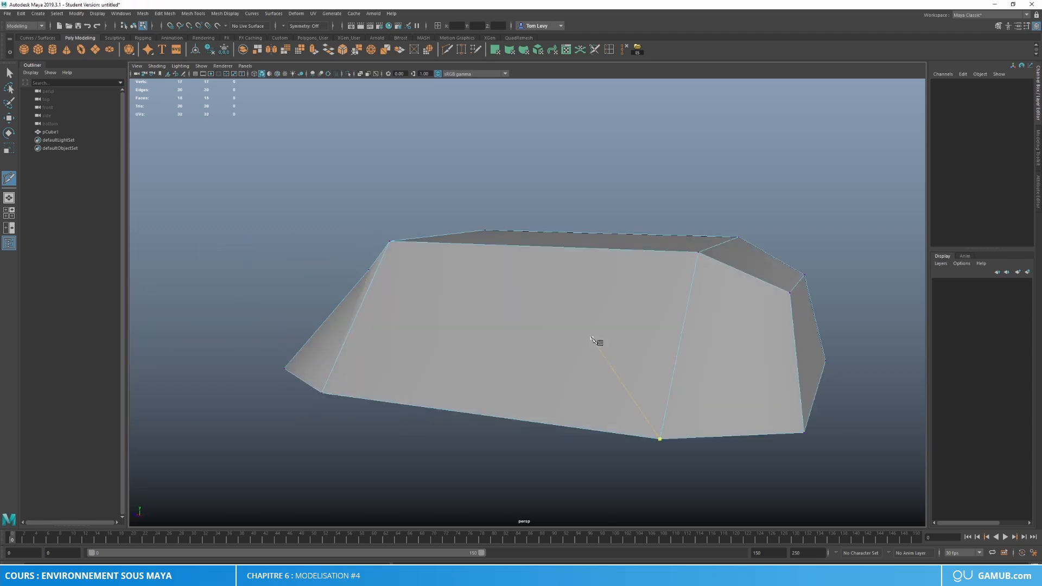
{"action": "left_click_drag", "start_coordinate": [782, 302], "coordinate": [742, 308], "text": "alt"}
{"action": "left_click", "coordinate": [786, 310]}
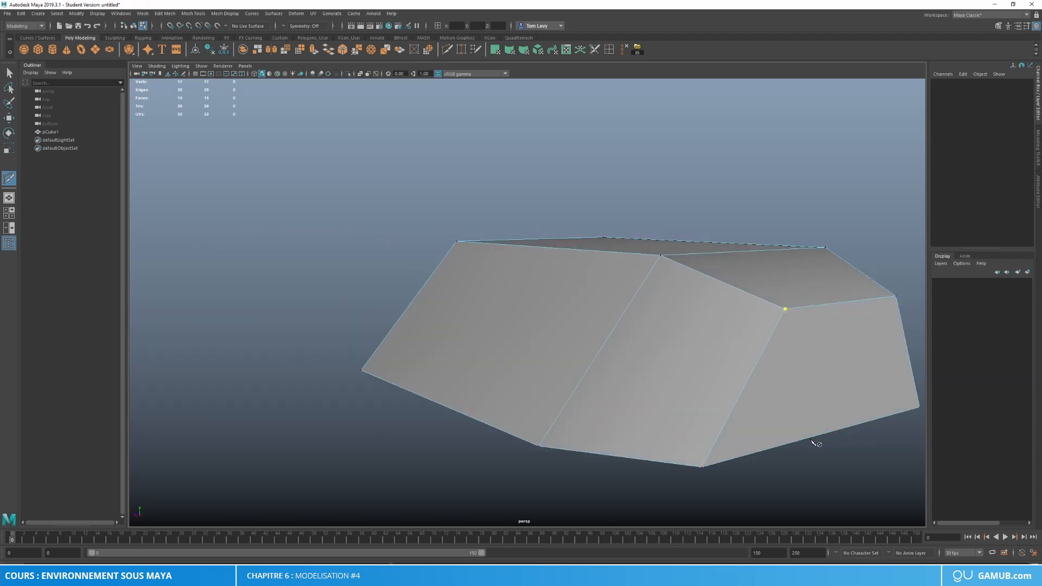
{"action": "key", "text": "f"}
{"action": "key", "text": "w"}
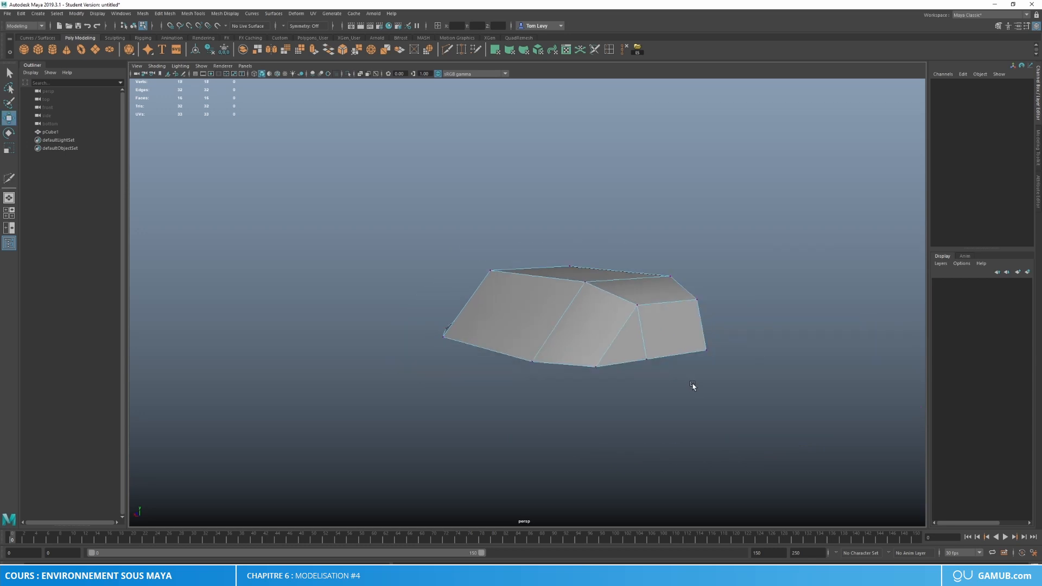
Step: Cut an edge across the underside in the bottom view, connecting the two new points on the side edges
{"action": "left_click_drag", "start_coordinate": [693, 387], "coordinate": [714, 377], "text": "alt"}
{"action": "key", "text": "space"}
{"action": "left_click_drag", "start_coordinate": [658, 324], "coordinate": [686, 333]}
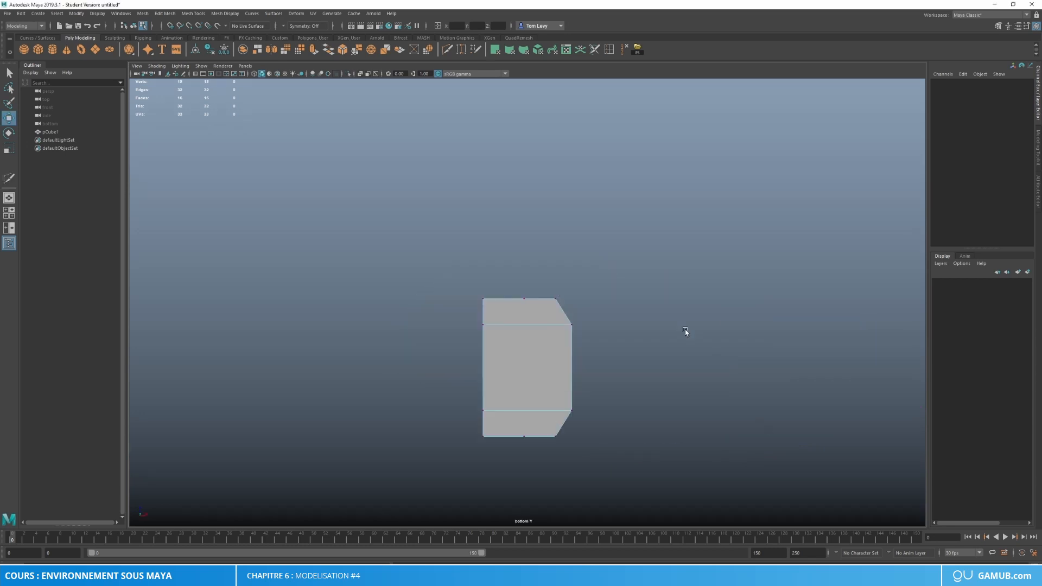
{"action": "scroll", "coordinate": [588, 358], "scroll_direction": "up", "scroll_amount": 3}
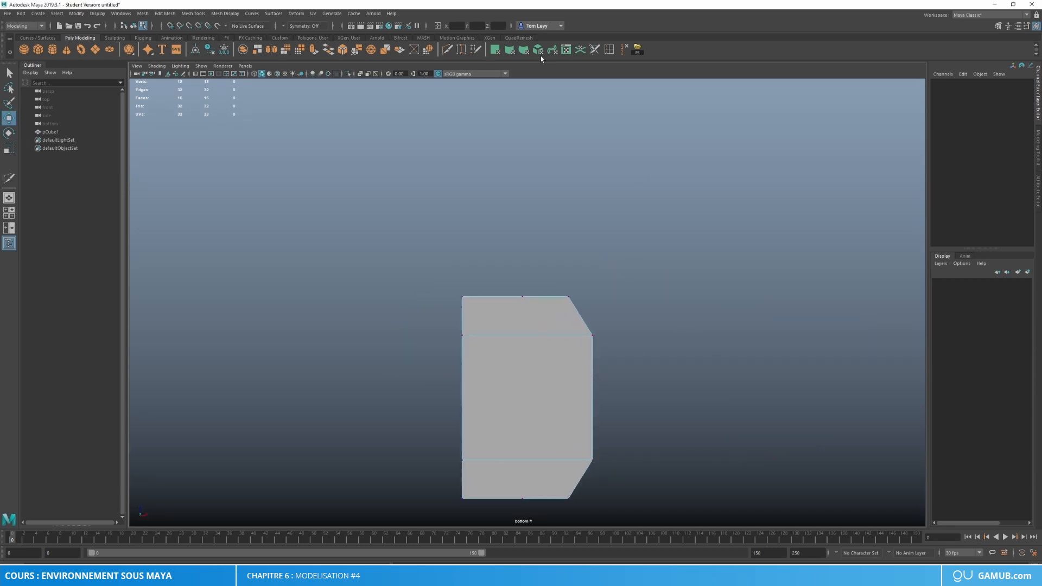
{"action": "key", "text": "y"}
{"action": "right_click", "coordinate": [523, 486]}
{"action": "scroll", "coordinate": [601, 358], "scroll_direction": "down", "scroll_amount": 1}
{"action": "middle_click_drag", "start_coordinate": [599, 363], "coordinate": [600, 265], "text": "alt"}
{"action": "scroll", "coordinate": [601, 250], "scroll_direction": "up", "scroll_amount": 4}
{"action": "left_click", "coordinate": [607, 214]}
Step: Select the outer vertices of the upper part in the top view and scale them farther apart along Z
{"action": "key", "text": "space"}
{"action": "left_click_drag", "start_coordinate": [593, 231], "coordinate": [559, 233]}
{"action": "scroll", "coordinate": [526, 337], "scroll_direction": "up", "scroll_amount": 3}
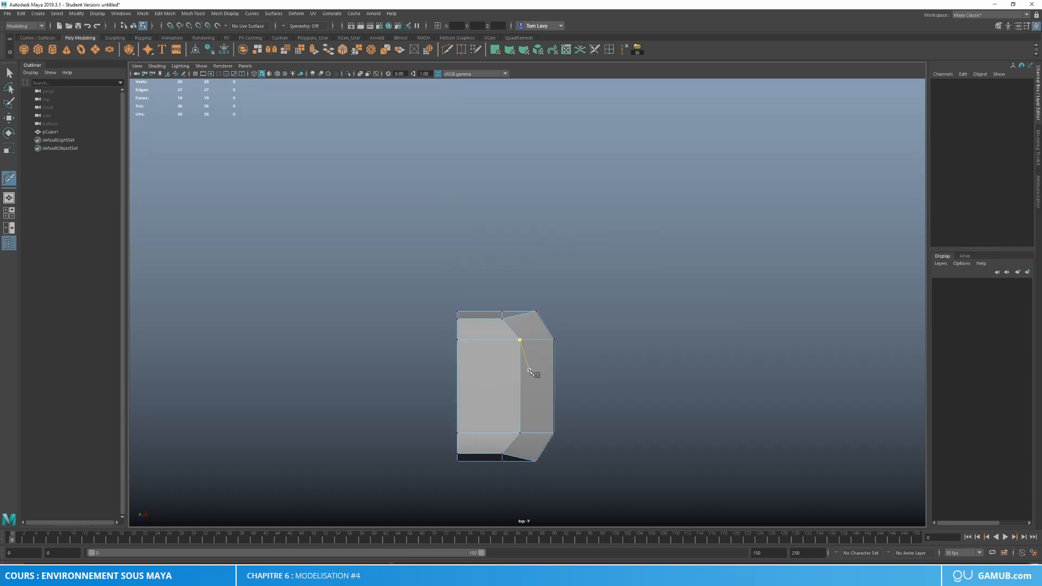
{"action": "scroll", "coordinate": [591, 305], "scroll_direction": "up", "scroll_amount": 4}
{"action": "middle_click_drag", "start_coordinate": [617, 326], "coordinate": [580, 322], "text": "alt"}
{"action": "key", "text": "w"}
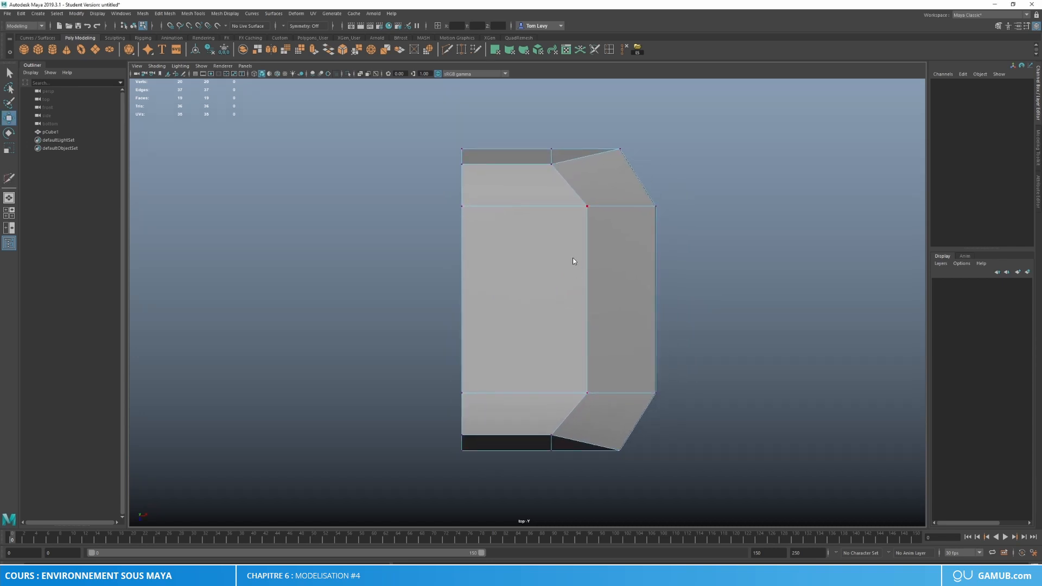
{"action": "right_click_drag", "start_coordinate": [573, 258], "coordinate": [531, 256]}
{"action": "left_click", "coordinate": [551, 164]}
{"action": "left_click", "coordinate": [559, 444], "text": "shift"}
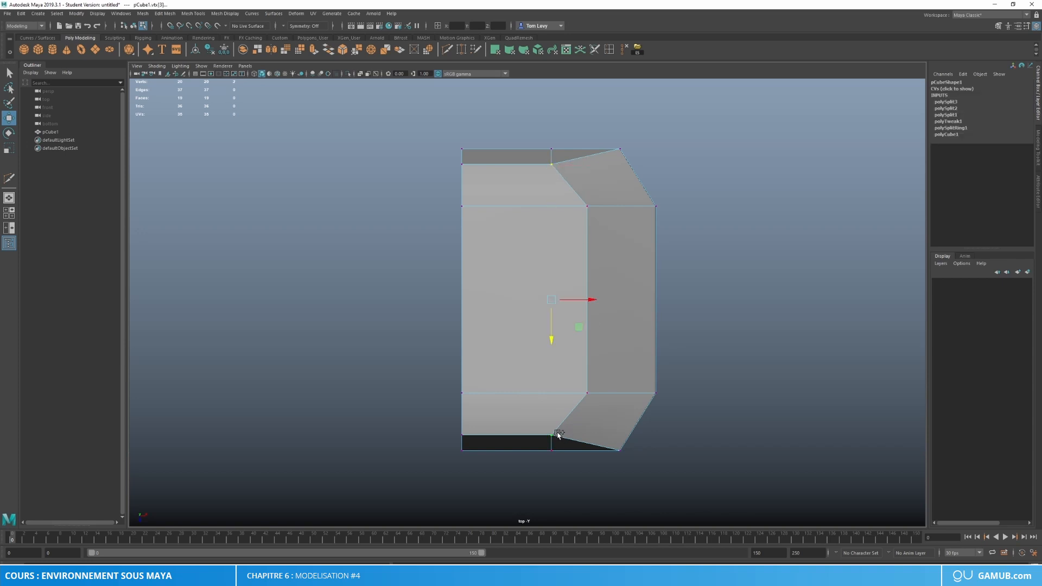
{"action": "key", "text": "r"}
{"action": "left_click_drag", "start_coordinate": [559, 330], "coordinate": [585, 301]}
{"action": "key", "text": "ctrl+z"}
{"action": "left_click", "coordinate": [463, 436], "text": "shift"}
Step: Select the two bottom corner vertices of the sloped side and scale them closer together along Z
{"action": "left_click", "coordinate": [620, 150]}
{"action": "left_click", "coordinate": [620, 442], "text": "shift"}
{"action": "key", "text": "space"}
{"action": "left_click_drag", "start_coordinate": [669, 311], "coordinate": [698, 315], "text": "alt"}
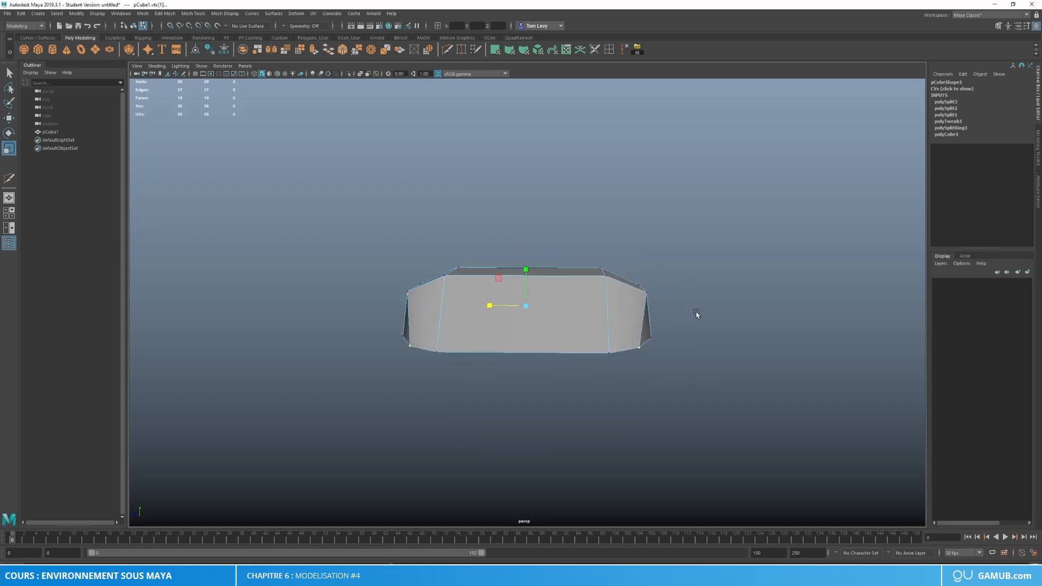
Step: Try to scale the pair of mid-side bottom vertices along Z
{"action": "right_click_drag", "start_coordinate": [623, 298], "coordinate": [670, 284]}
{"action": "left_click", "coordinate": [708, 250]}
{"action": "left_click_drag", "start_coordinate": [660, 308], "coordinate": [645, 332], "text": "alt"}
{"action": "left_click", "coordinate": [646, 324]}
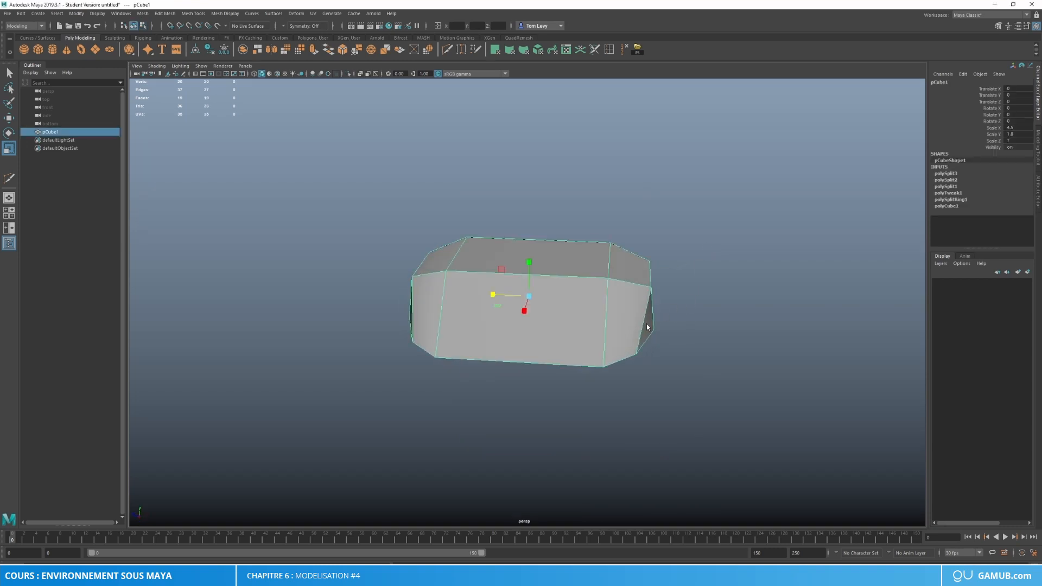
{"action": "right_click_drag", "start_coordinate": [646, 324], "coordinate": [620, 311]}
{"action": "left_click", "coordinate": [652, 327]}
{"action": "middle_click_drag", "start_coordinate": [468, 339], "coordinate": [607, 360], "text": "alt"}
{"action": "left_click_drag", "start_coordinate": [600, 362], "coordinate": [606, 363], "text": "alt"}
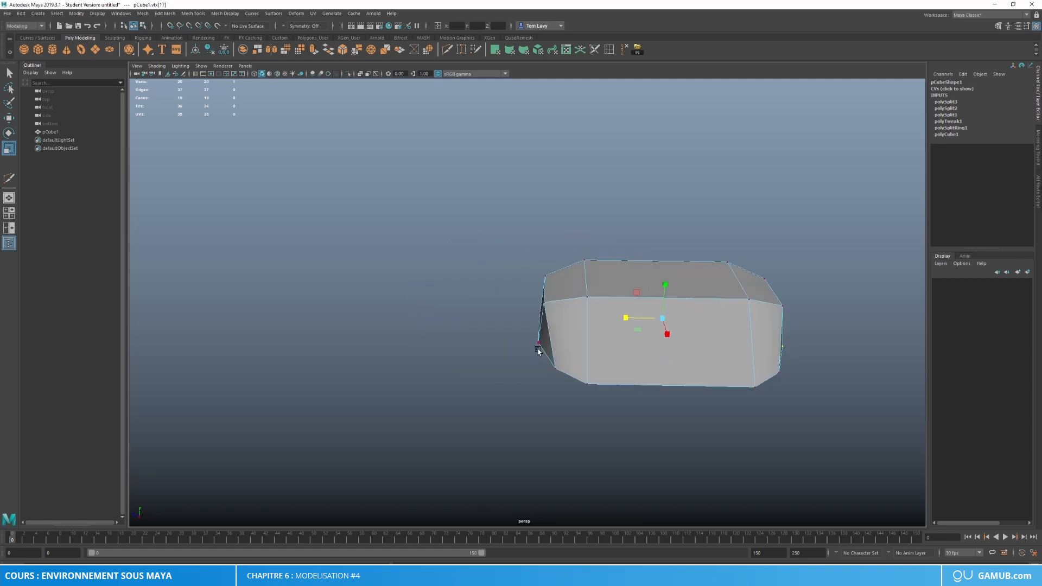
{"action": "left_click", "coordinate": [598, 332], "text": "shift"}
{"action": "left_click_drag", "start_coordinate": [628, 315], "coordinate": [628, 315]}
{"action": "key", "text": "ctrl+z"}
Step: Try to scale the upper outer vertices next to the slope along Z, and undo the attempts
{"action": "left_click", "coordinate": [547, 304]}
{"action": "left_click_drag", "start_coordinate": [616, 319], "coordinate": [628, 319]}
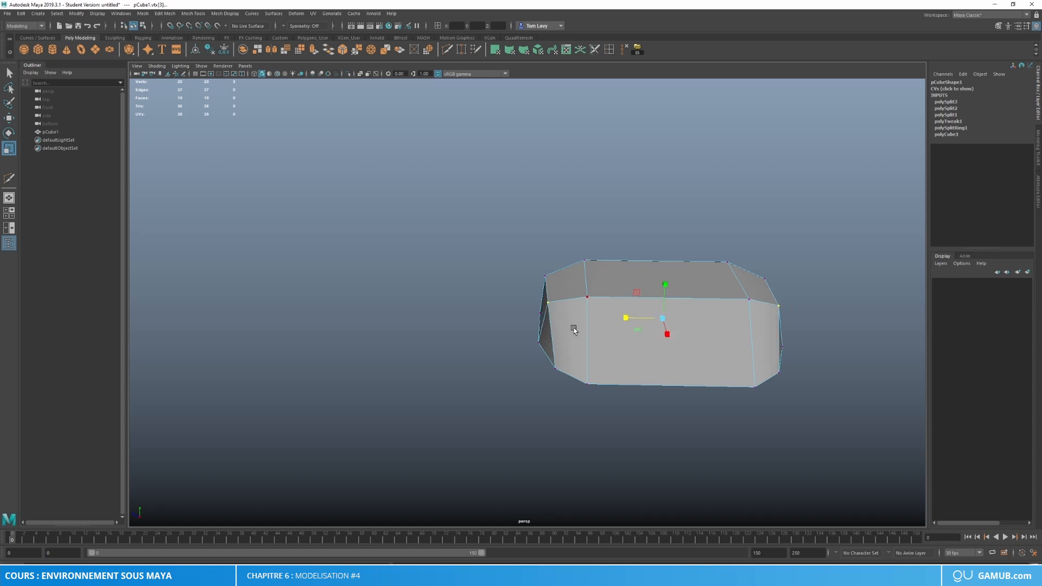
{"action": "left_click", "coordinate": [782, 348], "text": "shift"}
{"action": "left_click_drag", "start_coordinate": [626, 318], "coordinate": [620, 318]}
{"action": "key", "text": "ctrl+z"}
{"action": "key", "text": "ctrl+z"}
{"action": "key", "text": "ctrl+z"}
{"action": "key", "text": "ctrl+z"}
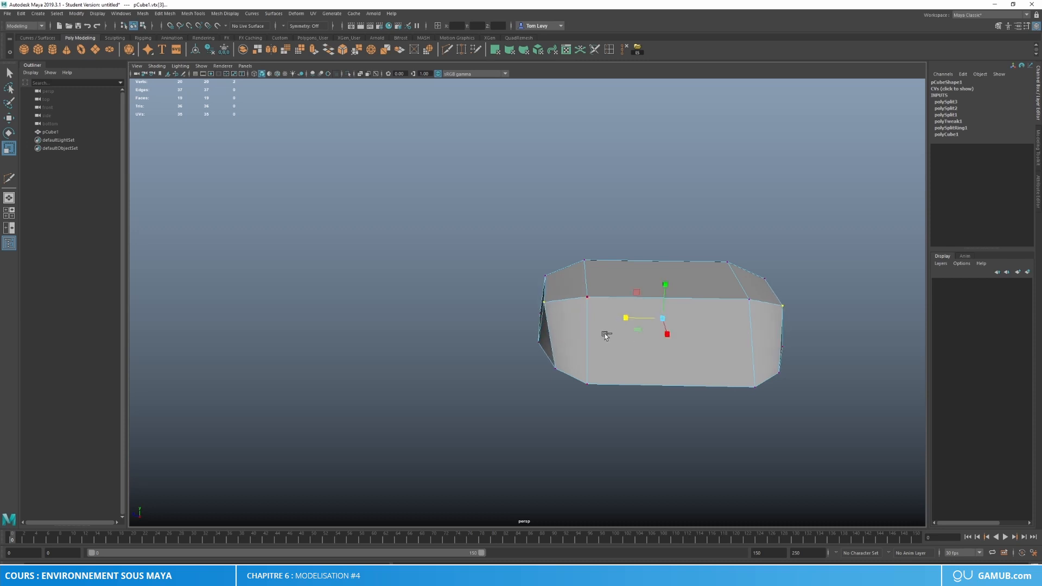
Step: Scale the four upper outer side vertices closer together along Z, and return to object mode with nothing selected
{"action": "left_click", "coordinate": [544, 302]}
{"action": "left_click", "coordinate": [782, 306], "text": "shift"}
{"action": "left_click", "coordinate": [545, 276], "text": "shift"}
{"action": "left_click", "coordinate": [764, 278], "text": "shift"}
{"action": "left_click_drag", "start_coordinate": [641, 311], "coordinate": [632, 315]}
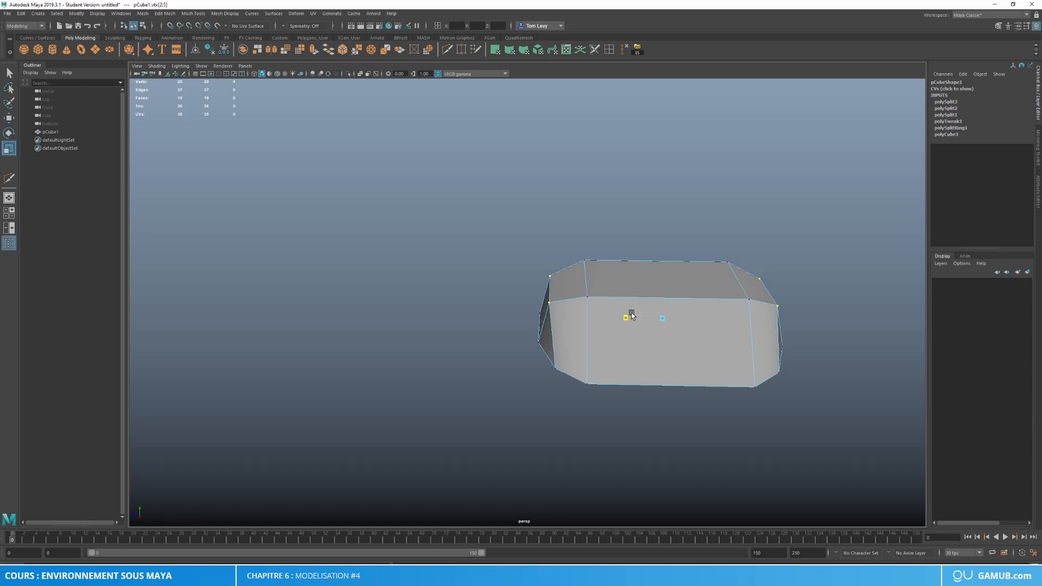
{"action": "left_click_drag", "start_coordinate": [631, 314], "coordinate": [632, 314]}
{"action": "left_click_drag", "start_coordinate": [714, 322], "coordinate": [698, 362], "text": "alt"}
{"action": "key", "text": "F8"}
{"action": "left_click", "coordinate": [800, 279]}
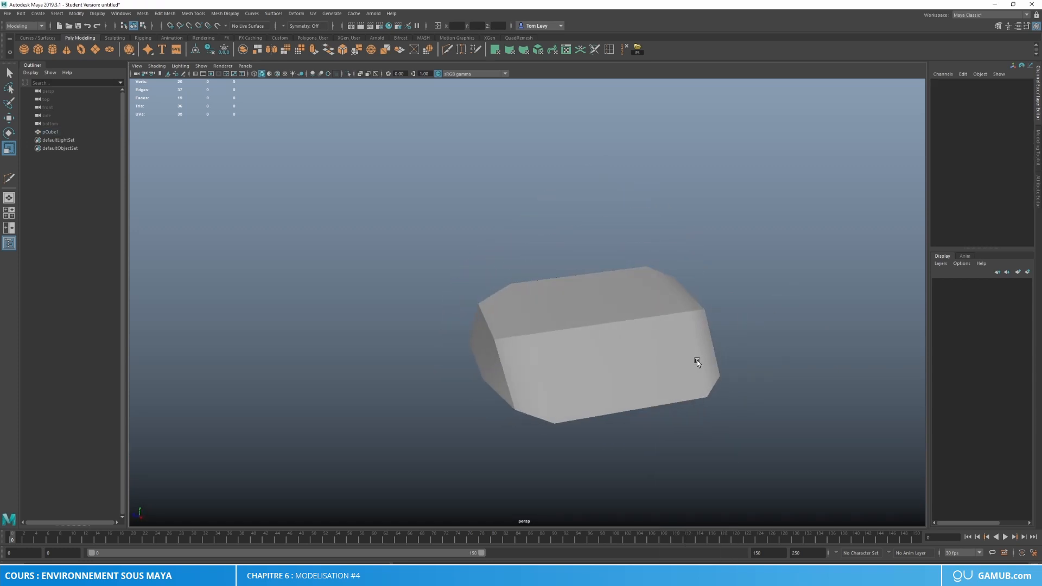
Step: Select all faces of the underside and extrude them straight down to form the lower car body
{"action": "left_click", "coordinate": [562, 361]}
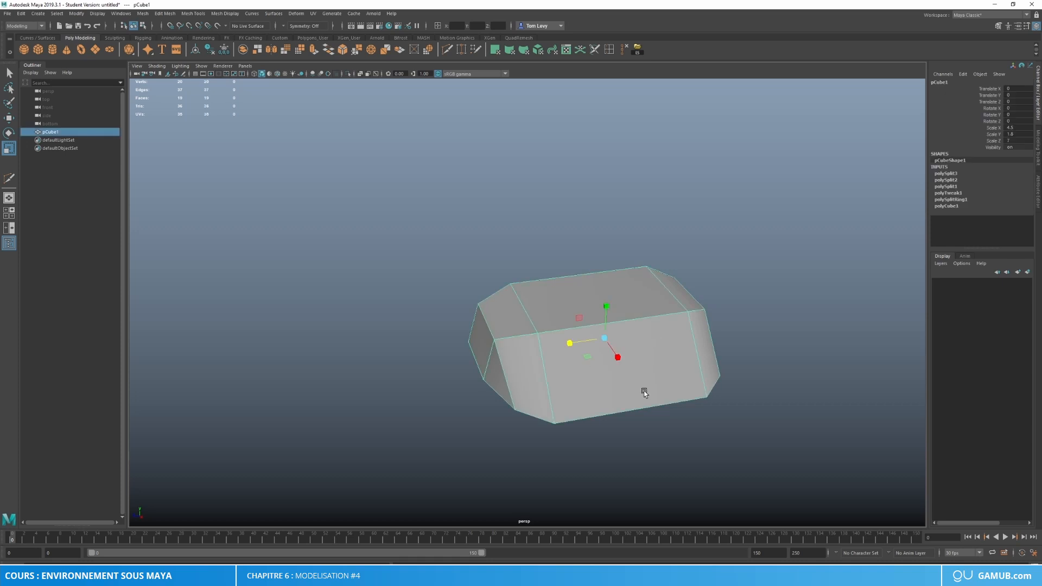
{"action": "left_click_drag", "start_coordinate": [644, 391], "coordinate": [621, 389], "text": "alt"}
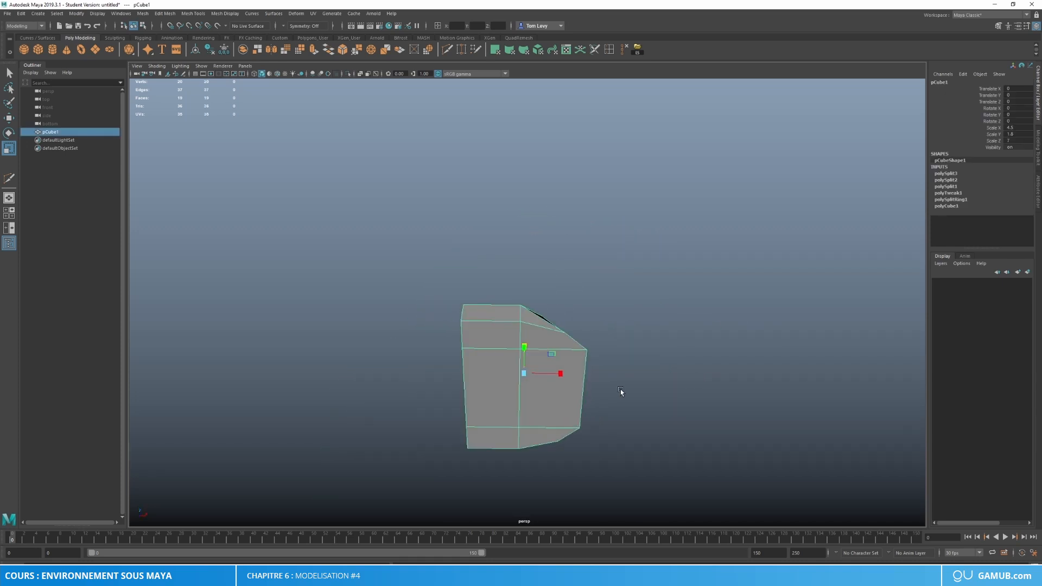
{"action": "right_click_drag", "start_coordinate": [554, 373], "coordinate": [610, 309]}
{"action": "left_click", "coordinate": [612, 313]}
{"action": "right_click_drag", "start_coordinate": [521, 383], "coordinate": [526, 360]}
{"action": "left_click", "coordinate": [501, 407]}
{"action": "left_click", "coordinate": [502, 406]}
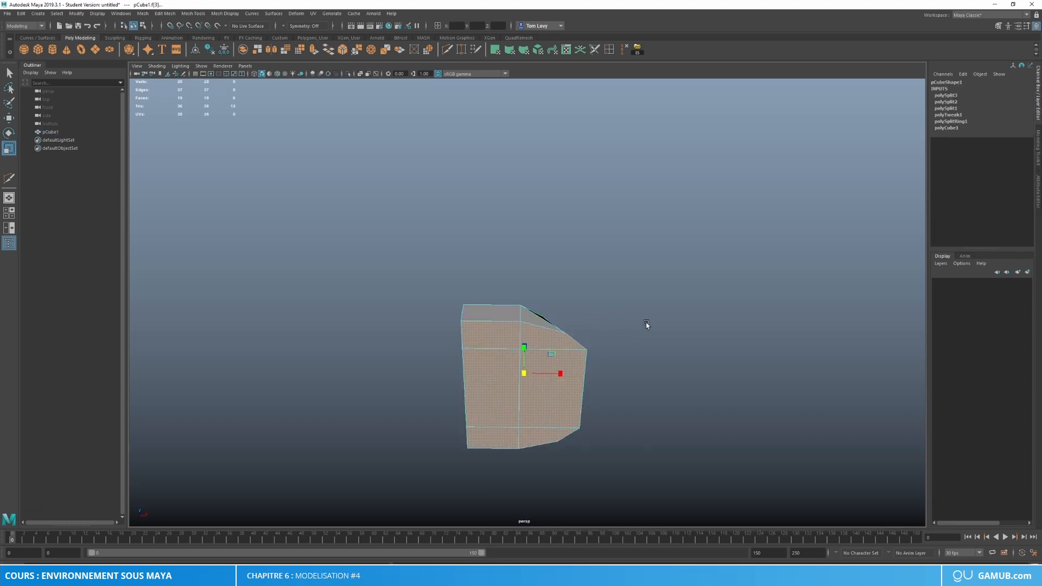
{"action": "left_click_drag", "start_coordinate": [646, 323], "coordinate": [419, 186], "text": "alt"}
{"action": "left_click_drag", "start_coordinate": [607, 222], "coordinate": [591, 191], "text": "alt"}
{"action": "left_click", "coordinate": [316, 52]}
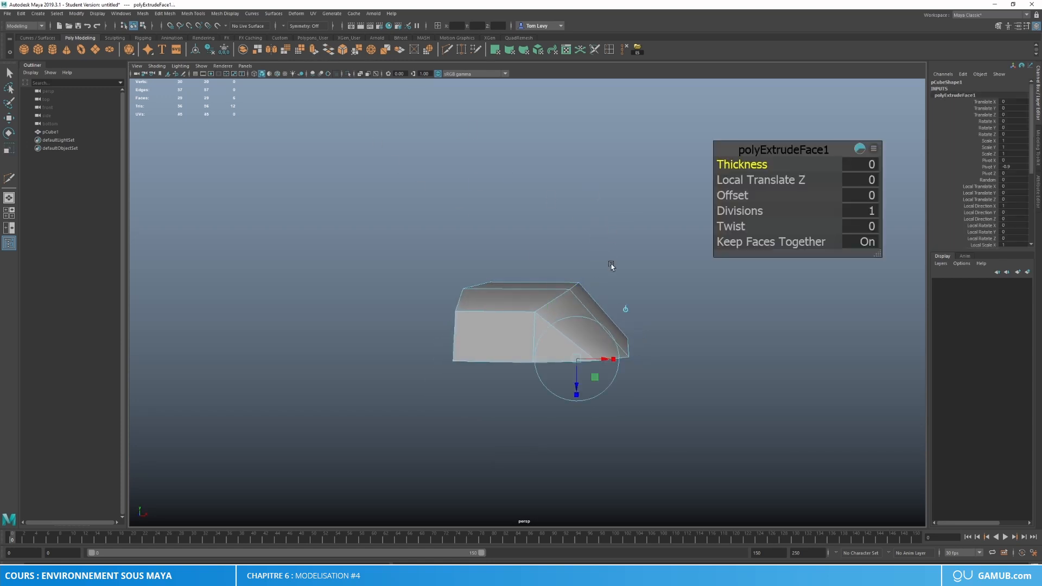
{"action": "left_click_drag", "start_coordinate": [552, 314], "coordinate": [602, 334]}
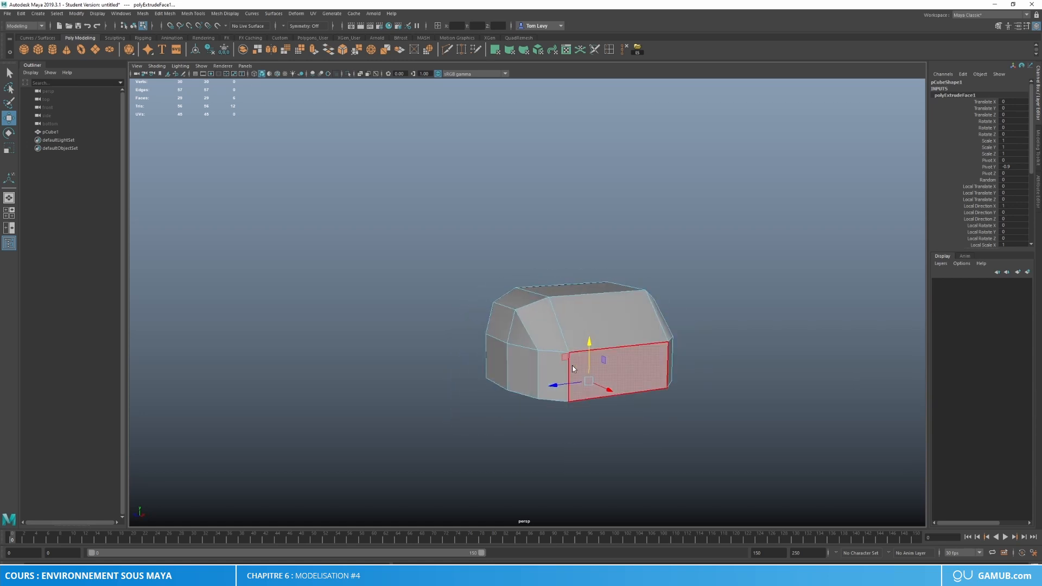
Step: Select the front faces of the lower body, including the beveled corners, and extrude them forward along X as a hood
{"action": "left_click_drag", "start_coordinate": [646, 376], "coordinate": [726, 390], "text": "alt"}
{"action": "left_click", "coordinate": [727, 390]}
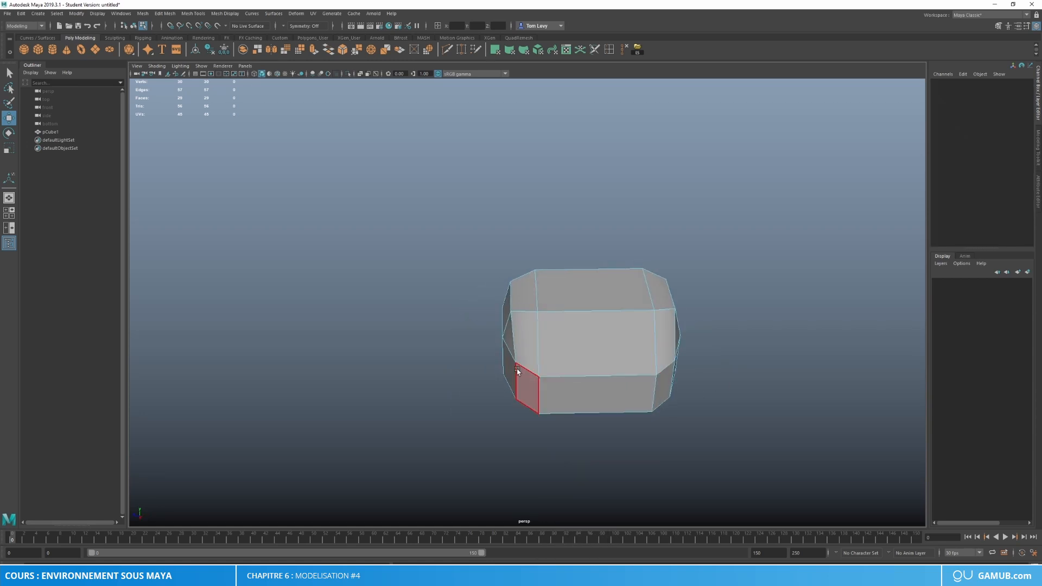
{"action": "mouse_move", "coordinate": [516, 379]}
{"action": "left_mouse_down"}
{"action": "mouse_move", "coordinate": [751, 383]}
{"action": "mouse_move", "coordinate": [704, 373]}
{"action": "left_mouse_up"}
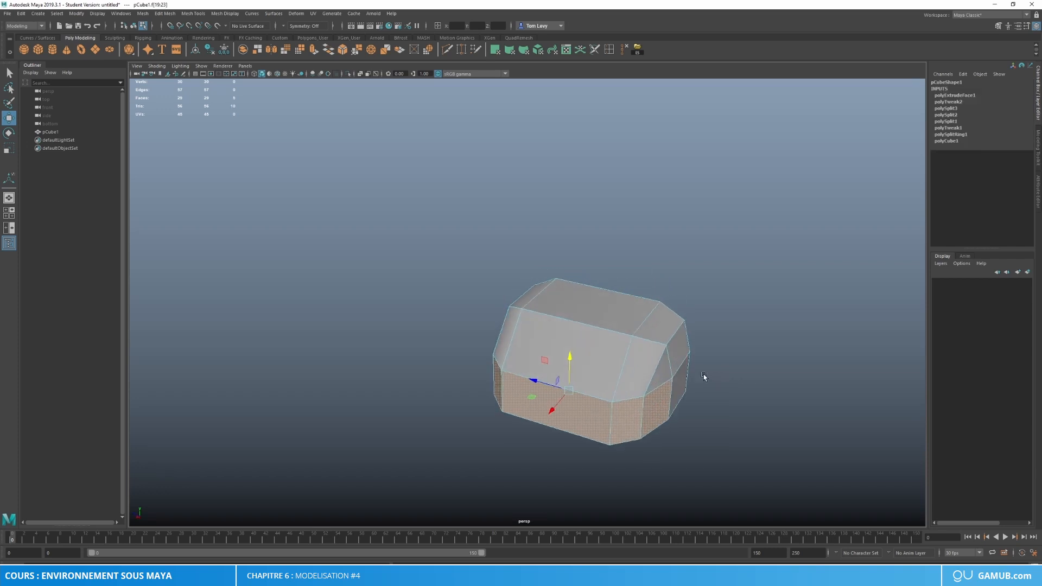
{"action": "key", "text": "ctrl+e"}
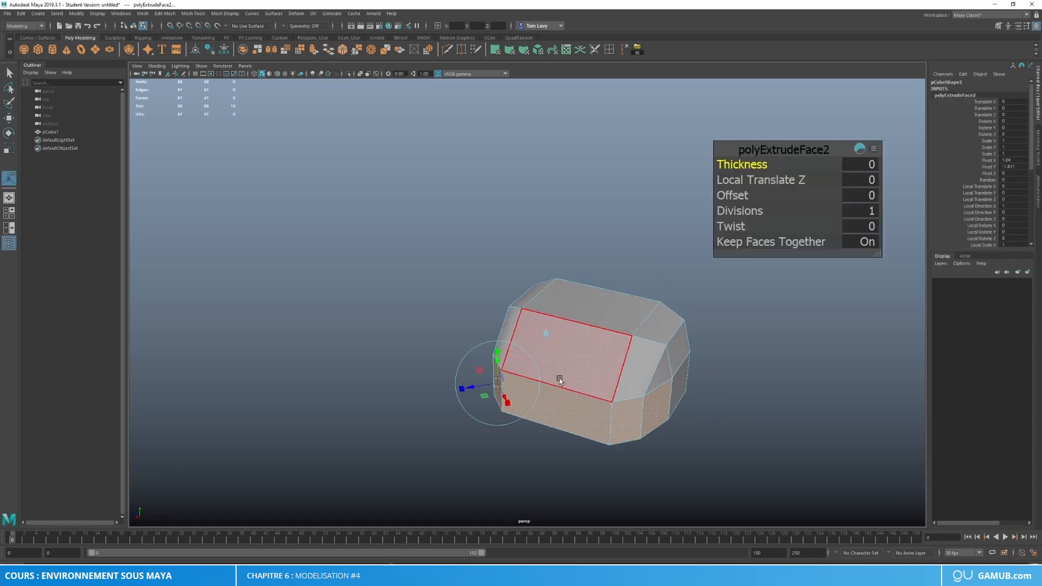
{"action": "left_click_drag", "start_coordinate": [551, 411], "coordinate": [663, 400]}
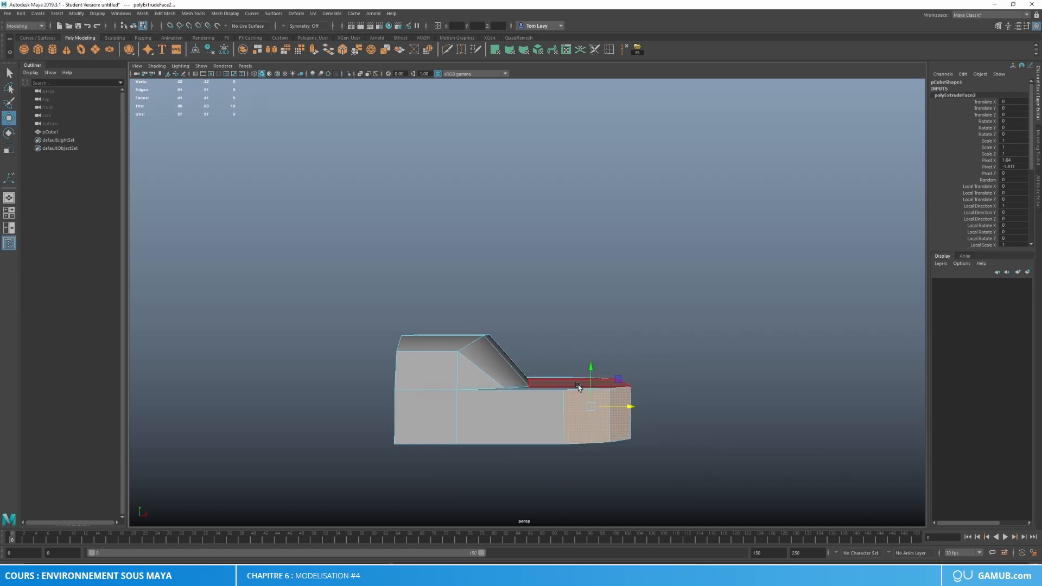
Step: In the front view, lower the row of bottom vertices and raise the roof vertices along Y
{"action": "key", "text": "space"}
{"action": "key", "text": "space"}
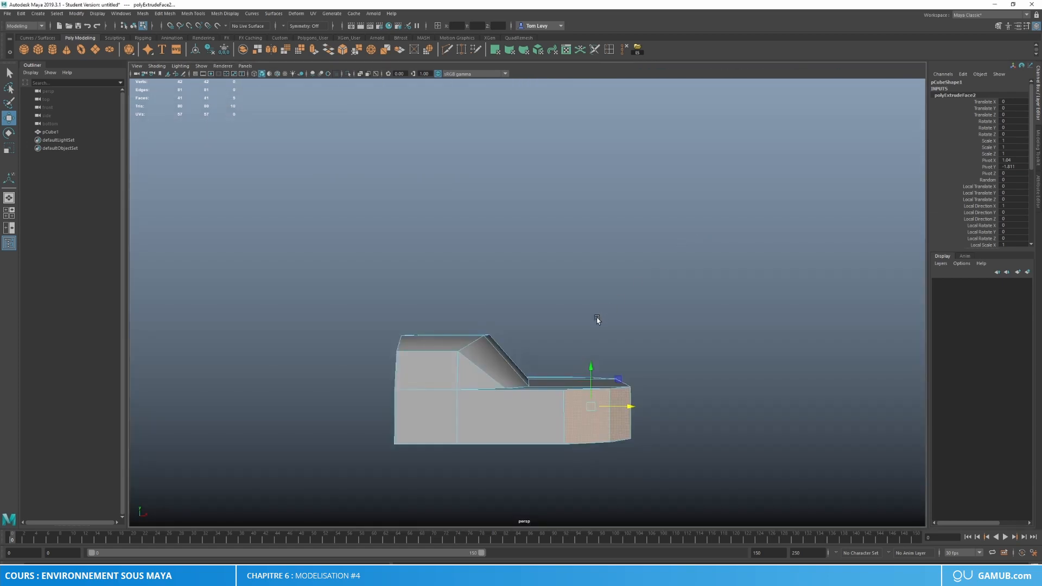
{"action": "key", "text": "space"}
{"action": "left_click_drag", "start_coordinate": [598, 320], "coordinate": [637, 320]}
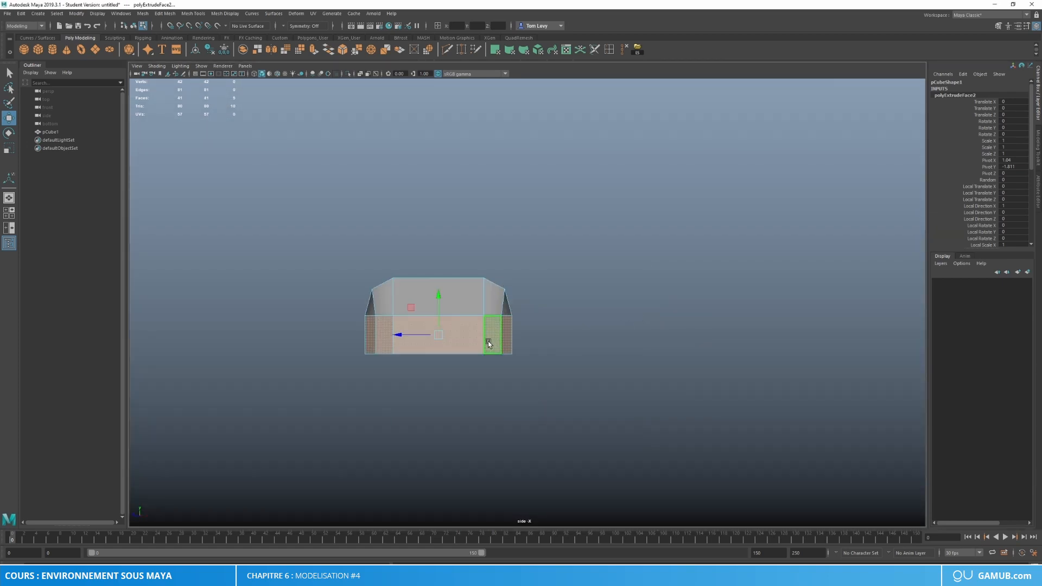
{"action": "key", "text": "space"}
{"action": "left_click_drag", "start_coordinate": [489, 343], "coordinate": [496, 356]}
{"action": "key", "text": "f"}
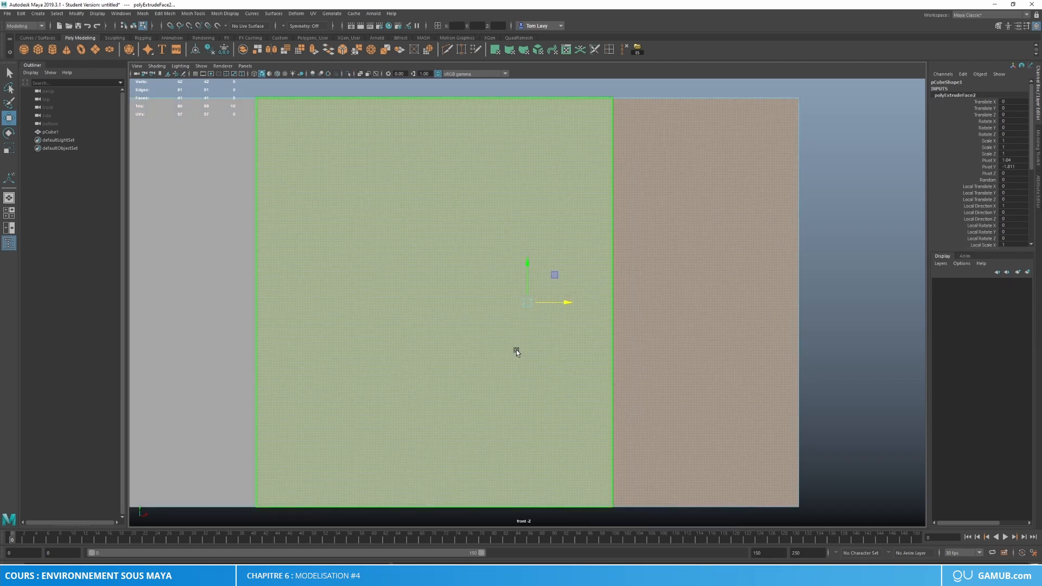
{"action": "scroll", "coordinate": [516, 353], "scroll_direction": "down", "scroll_amount": 10}
{"action": "middle_click_drag", "start_coordinate": [519, 363], "coordinate": [592, 373], "text": "alt"}
{"action": "scroll", "coordinate": [530, 347], "scroll_direction": "up", "scroll_amount": 2}
{"action": "right_click_drag", "start_coordinate": [487, 301], "coordinate": [465, 304]}
{"action": "left_click_drag", "start_coordinate": [336, 313], "coordinate": [714, 369]}
{"action": "left_click_drag", "start_coordinate": [504, 308], "coordinate": [503, 329]}
{"action": "left_click_drag", "start_coordinate": [313, 163], "coordinate": [552, 260]}
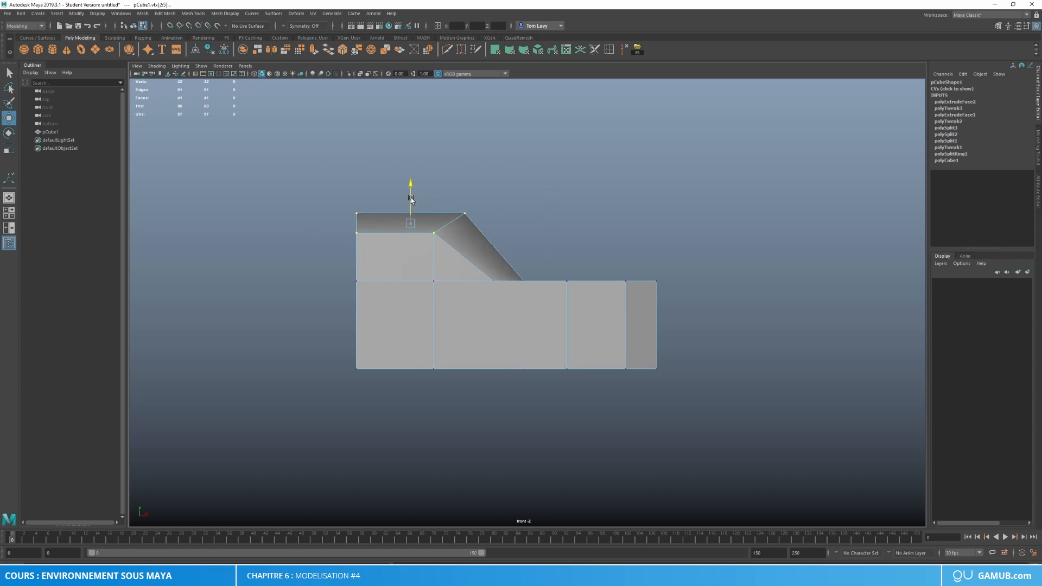
{"action": "left_click_drag", "start_coordinate": [411, 202], "coordinate": [414, 183]}
Step: Move the rear vertices farther back along X, and shift the vertex column at the top of the windshield backward
{"action": "left_click_drag", "start_coordinate": [310, 173], "coordinate": [378, 377]}
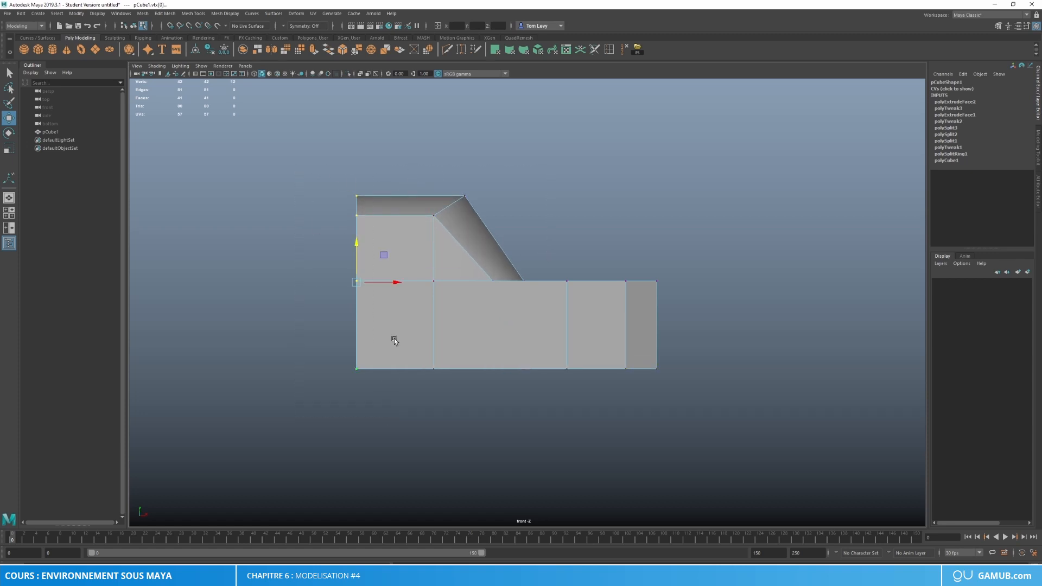
{"action": "left_click_drag", "start_coordinate": [391, 279], "coordinate": [336, 282]}
{"action": "left_click_drag", "start_coordinate": [391, 145], "coordinate": [478, 352]}
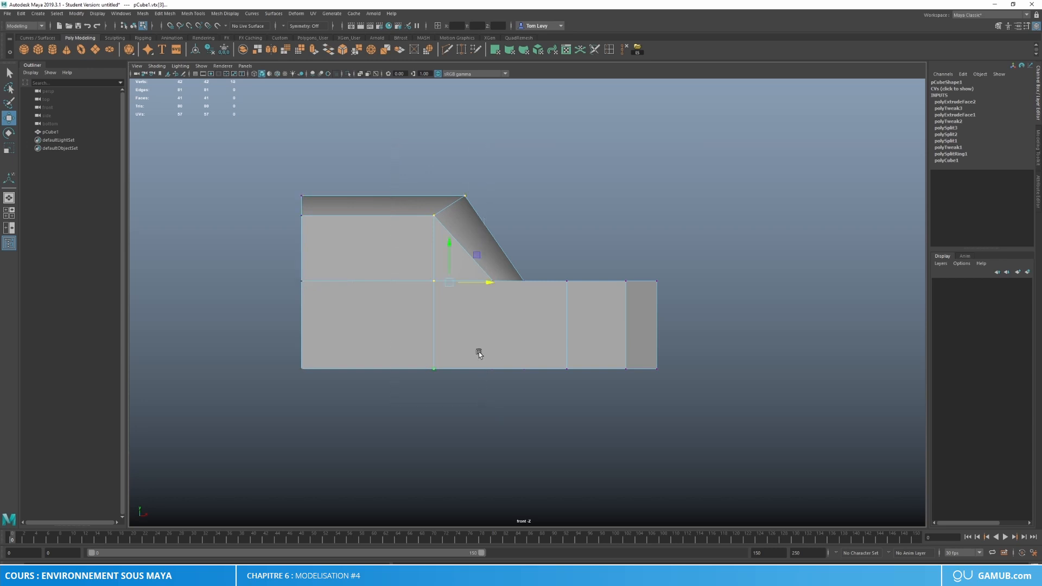
{"action": "left_click_drag", "start_coordinate": [483, 283], "coordinate": [462, 284]}
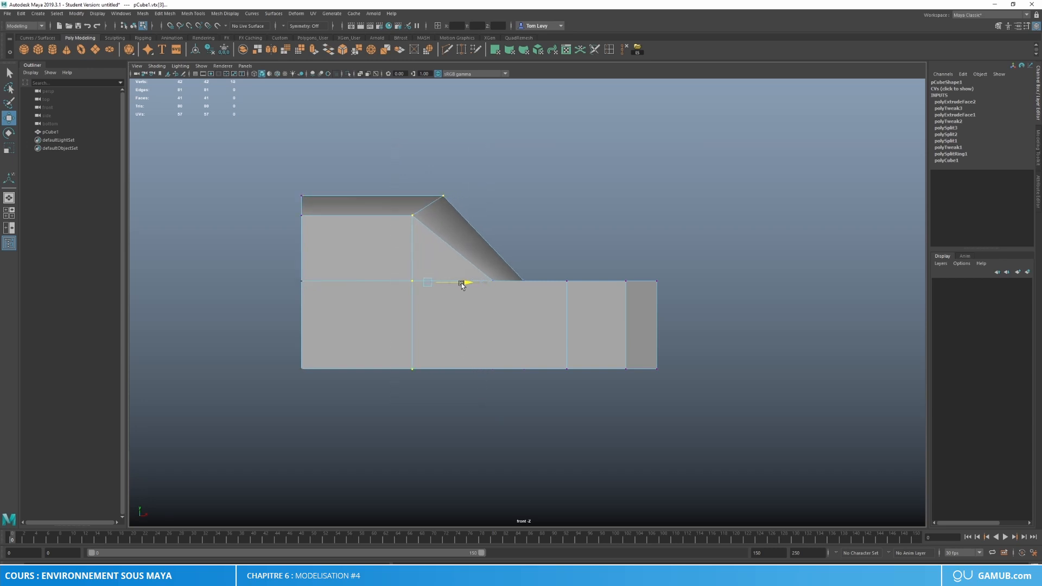
{"action": "scroll", "coordinate": [561, 300], "scroll_direction": "up", "scroll_amount": 1}
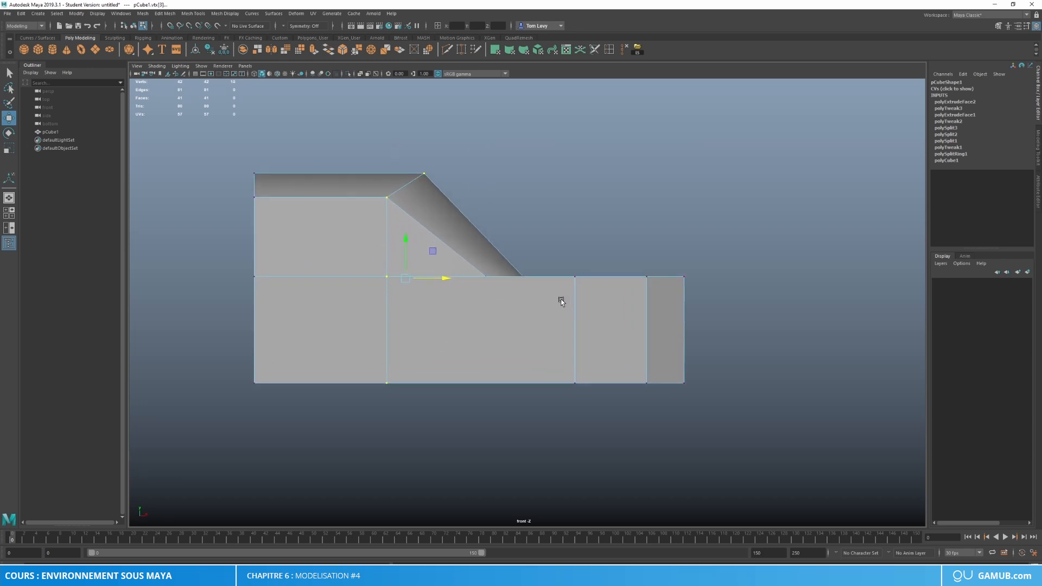
Step: Insert three evenly spaced edge loops lengthwise through the middle of the hood and windshield, using the multiple edge loops option
{"action": "key", "text": "space"}
{"action": "left_click_drag", "start_coordinate": [562, 299], "coordinate": [562, 280]}
{"action": "left_click_drag", "start_coordinate": [627, 327], "coordinate": [670, 379], "text": "alt"}
{"action": "scroll", "coordinate": [538, 376], "scroll_direction": "up", "scroll_amount": 3}
{"action": "left_click_drag", "start_coordinate": [538, 376], "coordinate": [556, 342], "text": "alt"}
{"action": "scroll", "coordinate": [523, 359], "scroll_direction": "up", "scroll_amount": 3}
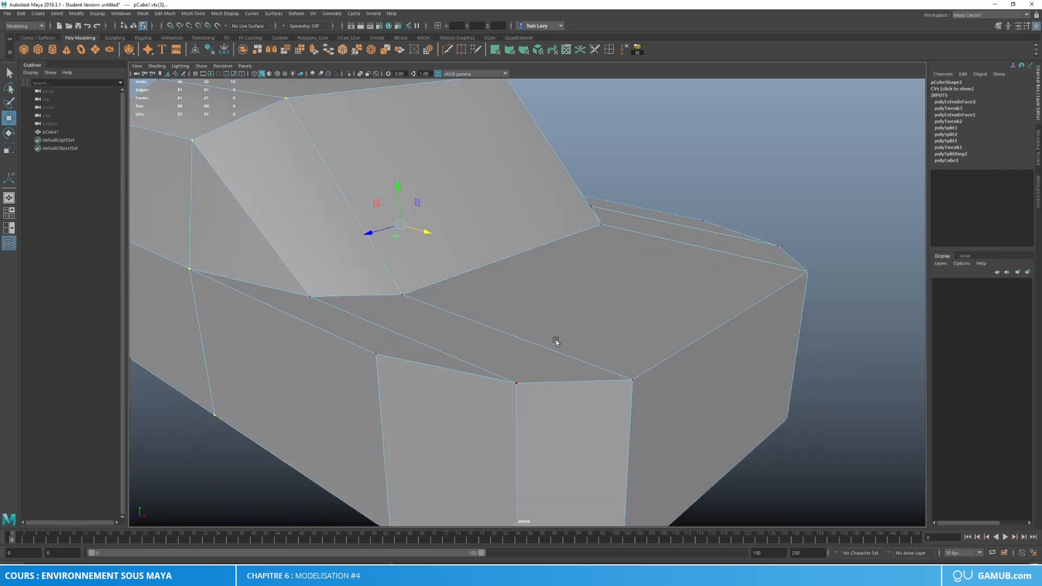
{"action": "double_click", "coordinate": [610, 51]}
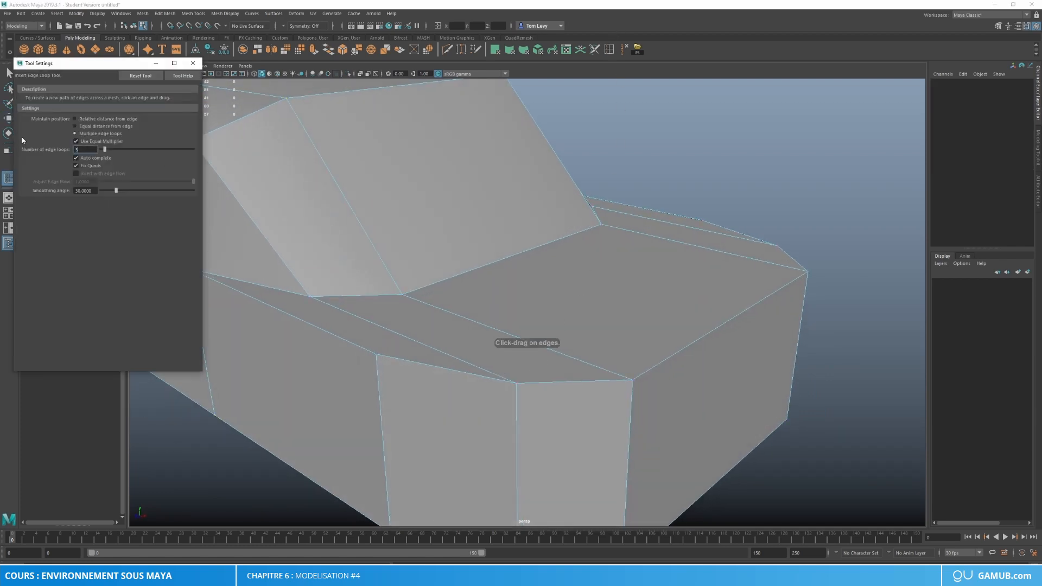
{"action": "left_click", "coordinate": [478, 268]}
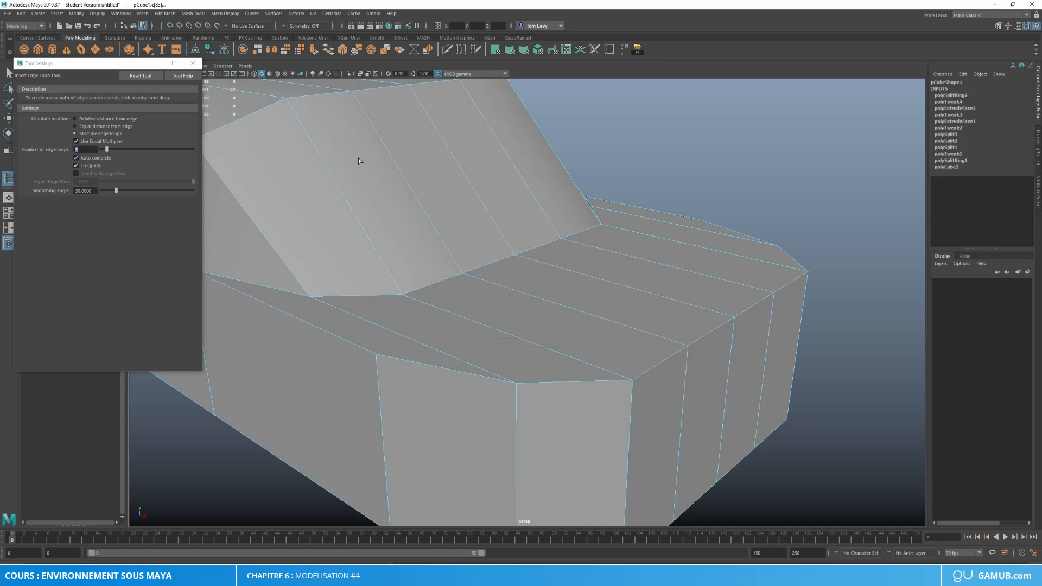
Step: In the top view, move the middle vertices of the hood's front edge slightly forward along X
{"action": "left_click", "coordinate": [191, 65]}
{"action": "scroll", "coordinate": [472, 235], "scroll_direction": "down", "scroll_amount": 5}
{"action": "key", "text": "space"}
{"action": "left_click_drag", "start_coordinate": [473, 235], "coordinate": [504, 258], "text": "alt"}
{"action": "right_click_drag", "start_coordinate": [705, 263], "coordinate": [751, 251]}
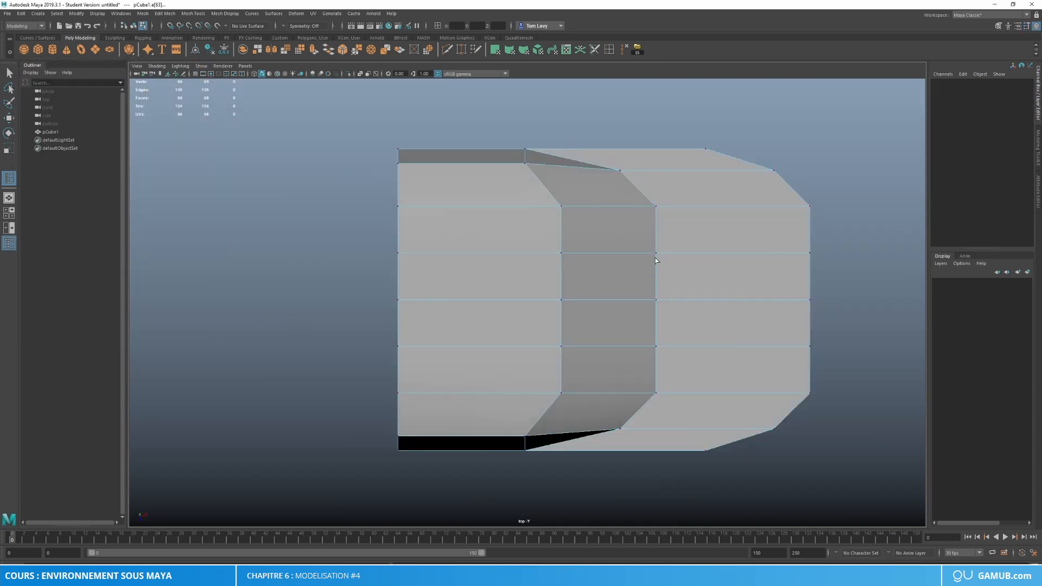
{"action": "middle_click_drag", "start_coordinate": [756, 266], "coordinate": [638, 260], "text": "alt"}
{"action": "left_click_drag", "start_coordinate": [667, 232], "coordinate": [728, 344]}
{"action": "key", "text": "w"}
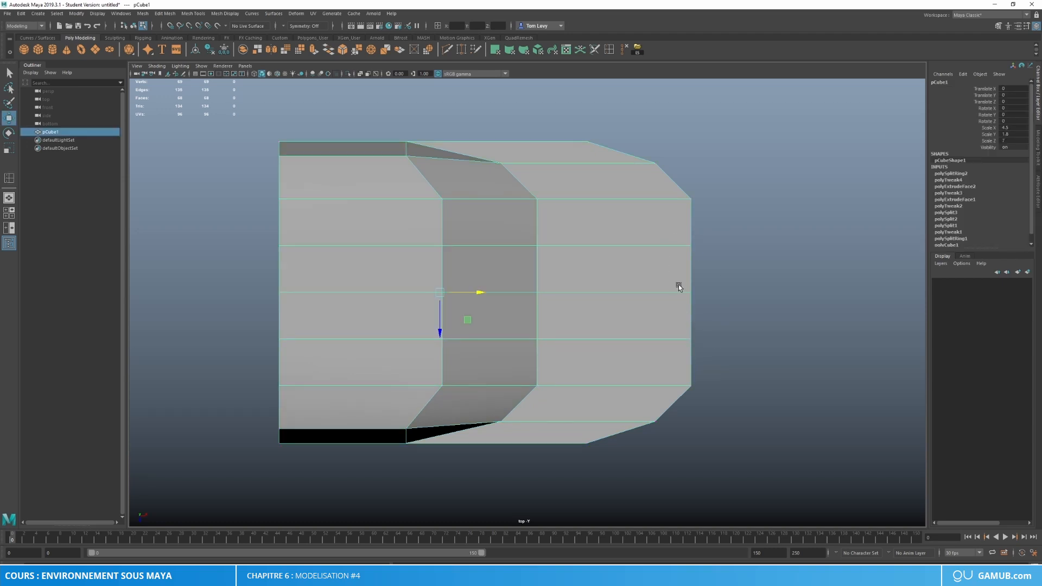
{"action": "right_click_drag", "start_coordinate": [678, 286], "coordinate": [639, 278]}
{"action": "left_click_drag", "start_coordinate": [661, 230], "coordinate": [712, 349]}
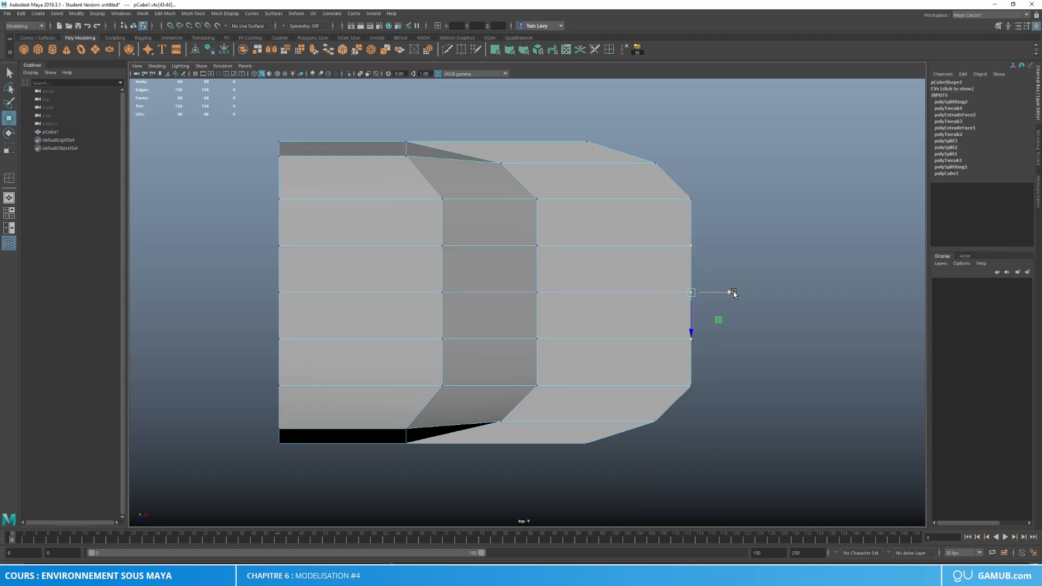
{"action": "left_click_drag", "start_coordinate": [733, 294], "coordinate": [740, 293]}
Step: Pull the center vertices of the hood's front edge slightly farther forward along X to round the nose
{"action": "left_click_drag", "start_coordinate": [673, 270], "coordinate": [734, 302]}
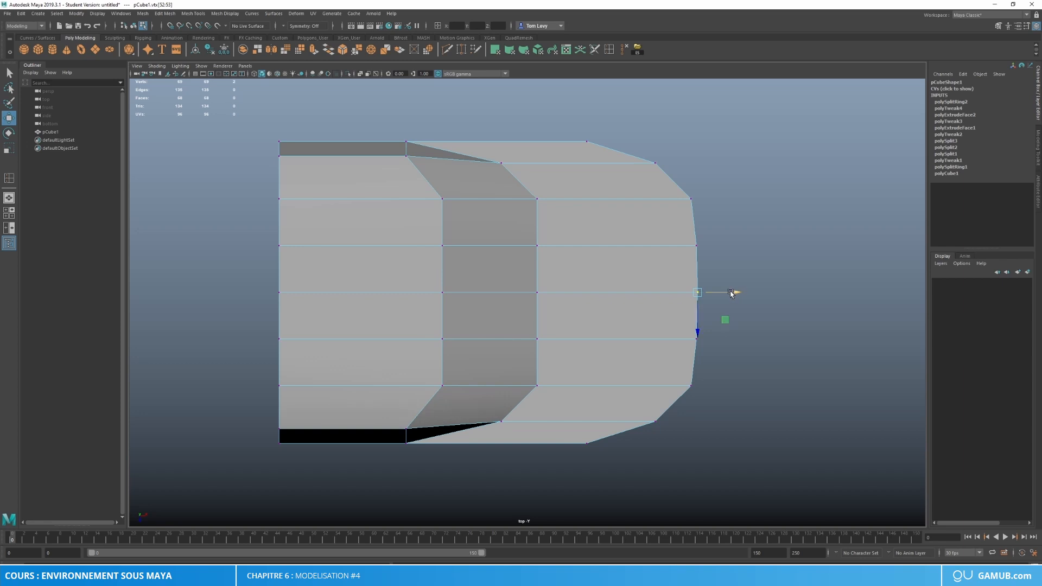
{"action": "key", "text": "space"}
{"action": "left_click_drag", "start_coordinate": [598, 248], "coordinate": [593, 207]}
{"action": "left_click_drag", "start_coordinate": [654, 251], "coordinate": [576, 261], "text": "alt"}
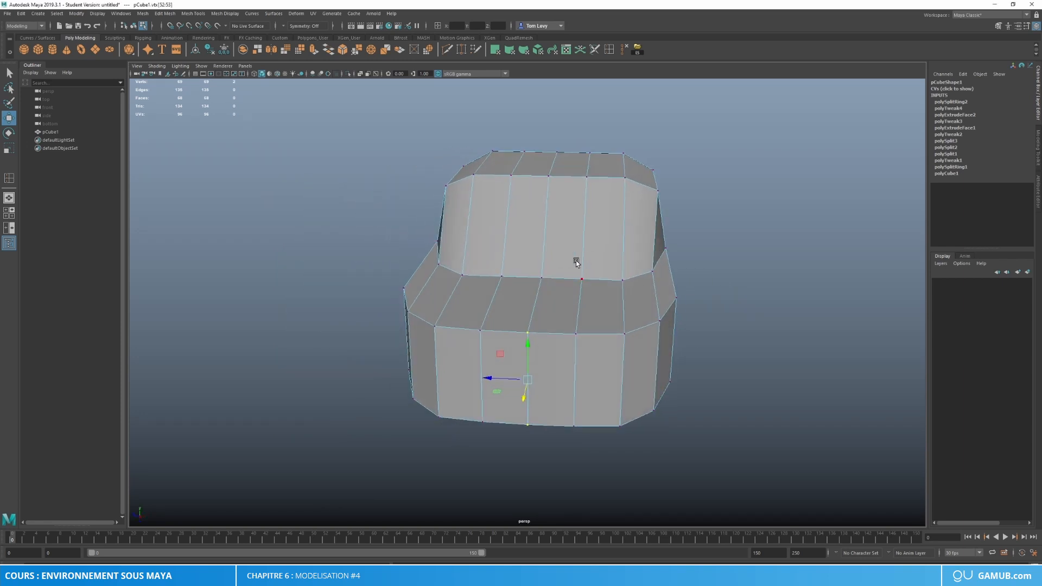
{"action": "left_click", "coordinate": [700, 210]}
Step: Extrude the four middle windshield faces together with a small Offset to form an inset window frame
{"action": "mouse_move", "coordinate": [546, 304]}
{"action": "left_mouse_down", "text": "alt"}
{"action": "mouse_move", "coordinate": [598, 304]}
{"action": "mouse_move", "coordinate": [516, 307]}
{"action": "mouse_move", "coordinate": [552, 294]}
{"action": "left_mouse_up", "text": "alt"}
{"action": "scroll", "coordinate": [552, 295], "scroll_direction": "up", "scroll_amount": 3}
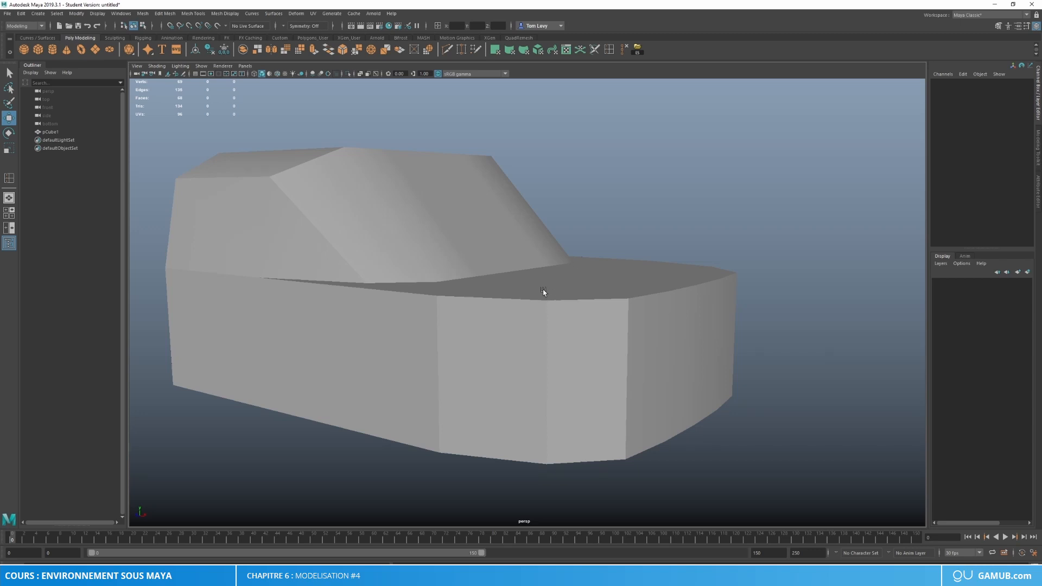
{"action": "left_click", "coordinate": [502, 274]}
{"action": "left_click_drag", "start_coordinate": [455, 281], "coordinate": [399, 379], "text": "alt"}
{"action": "right_click_drag", "start_coordinate": [428, 267], "coordinate": [426, 278]}
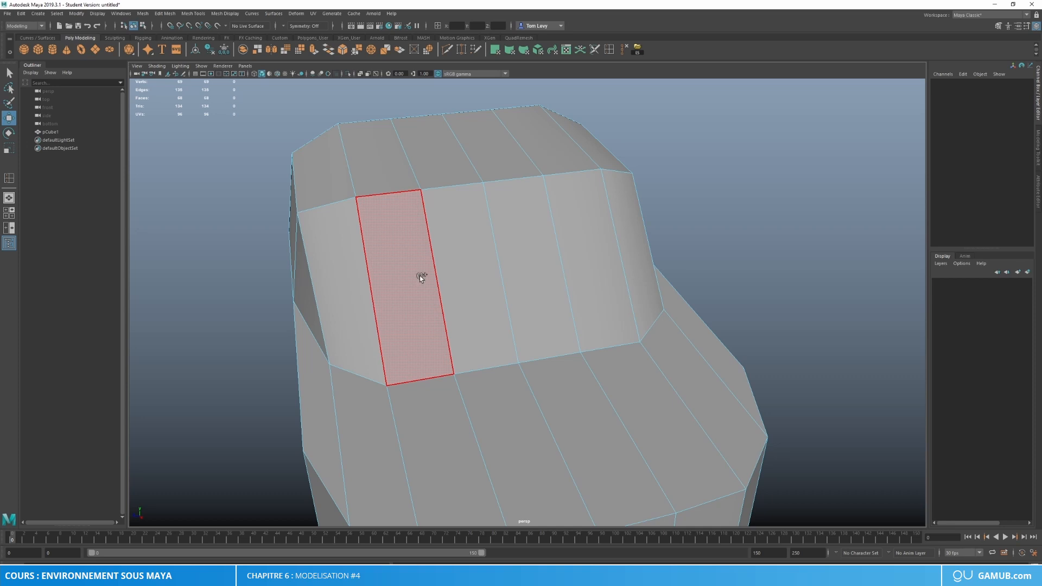
{"action": "left_click_drag", "start_coordinate": [419, 276], "coordinate": [568, 255]}
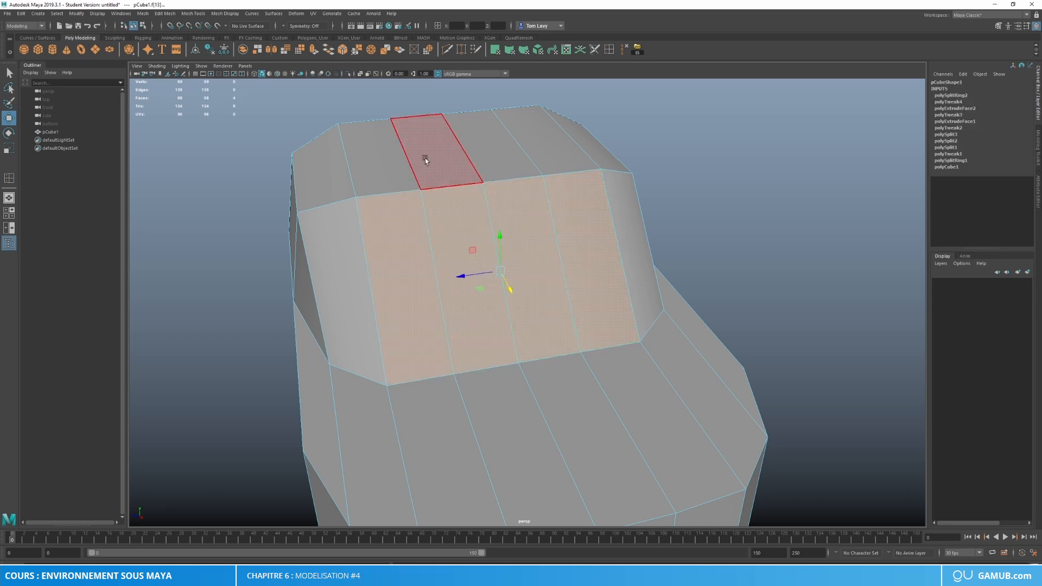
{"action": "left_click", "coordinate": [316, 51]}
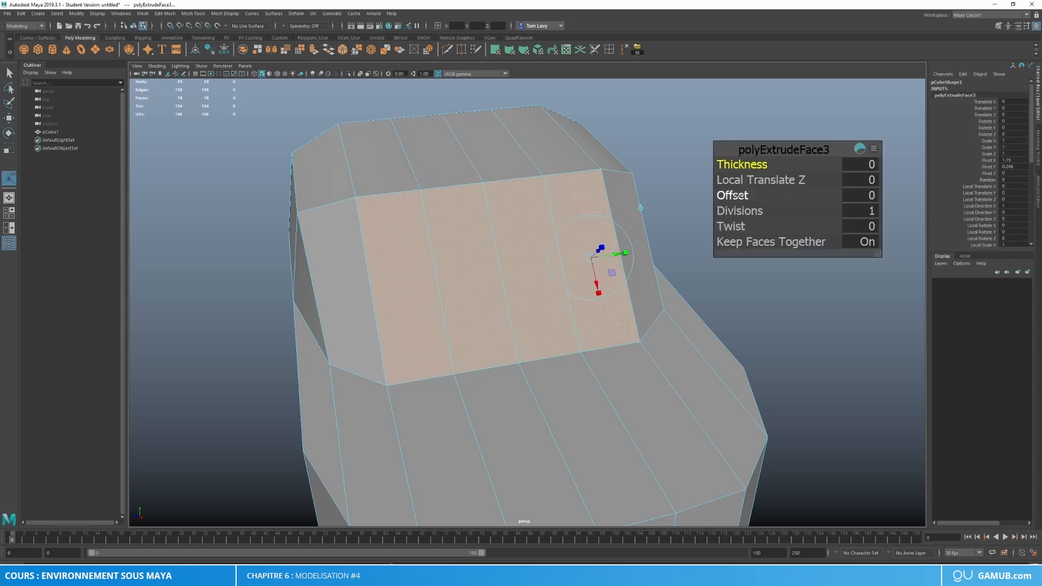
{"action": "left_click_drag", "start_coordinate": [734, 196], "coordinate": [741, 196]}
Step: Extrude the inset windshield faces again, pushing them into the body with a Local Translate Z of about -0.249
{"action": "left_click_drag", "start_coordinate": [644, 265], "coordinate": [611, 270], "text": "alt"}
{"action": "right_click_drag", "start_coordinate": [611, 270], "coordinate": [510, 363], "text": "alt"}
{"action": "left_click_drag", "start_coordinate": [511, 362], "coordinate": [479, 290], "text": "alt"}
{"action": "key", "text": "ctrl+e"}
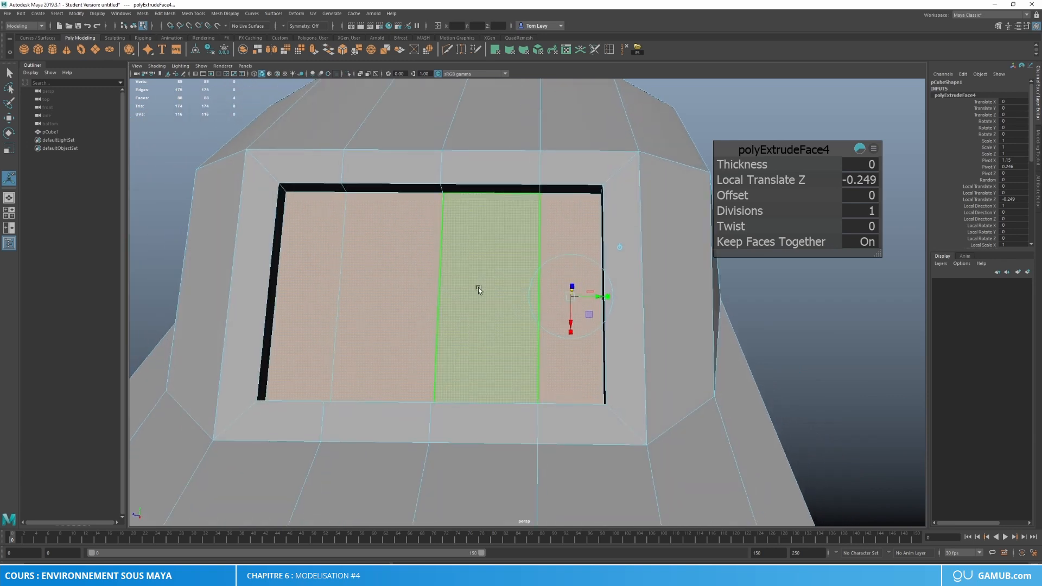
Step: Extract the four recessed windshield faces from the car body as a separate pane
{"action": "right_click_drag", "start_coordinate": [421, 266], "coordinate": [627, 246]}
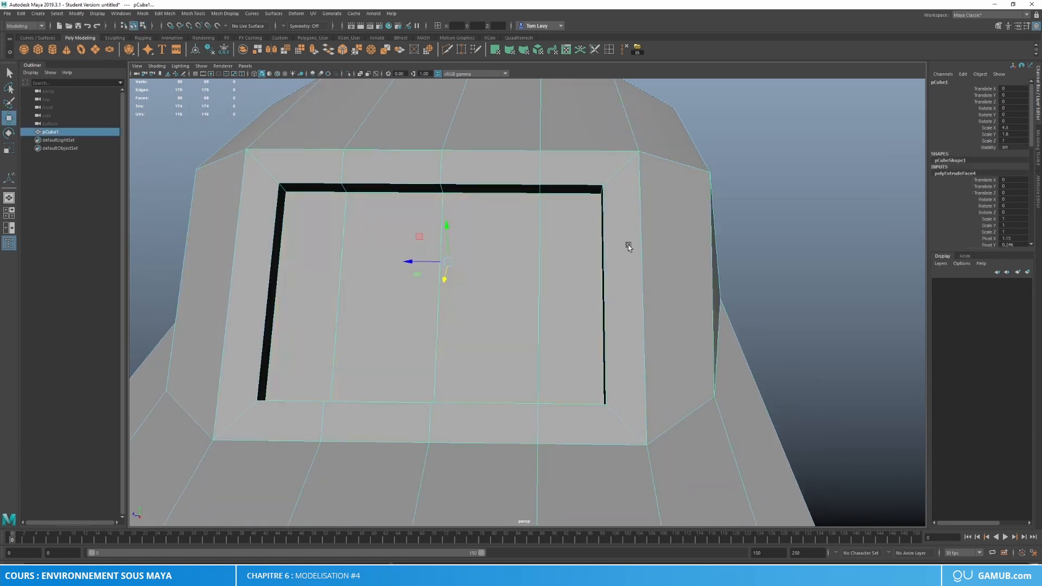
{"action": "left_click", "coordinate": [535, 276]}
{"action": "right_click_drag", "start_coordinate": [536, 276], "coordinate": [537, 296]}
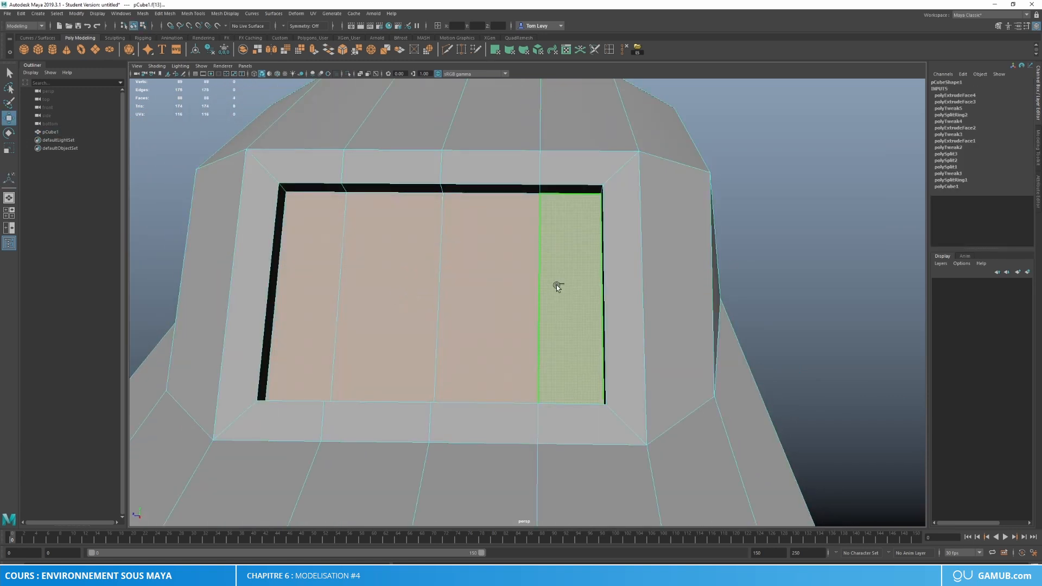
{"action": "left_click", "coordinate": [755, 272]}
{"action": "mouse_move", "coordinate": [583, 269]}
{"action": "left_mouse_down"}
{"action": "mouse_move", "coordinate": [374, 278]}
{"action": "mouse_move", "coordinate": [348, 249]}
{"action": "left_mouse_up"}
{"action": "left_click", "coordinate": [553, 281]}
{"action": "left_click", "coordinate": [472, 217]}
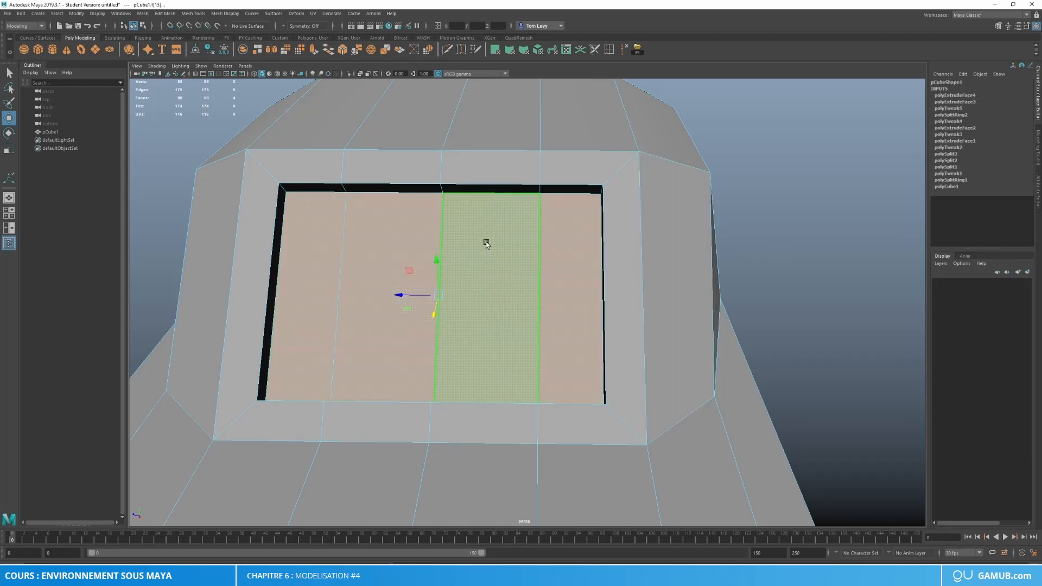
{"action": "left_click", "coordinate": [258, 49]}
{"action": "key", "text": "w"}
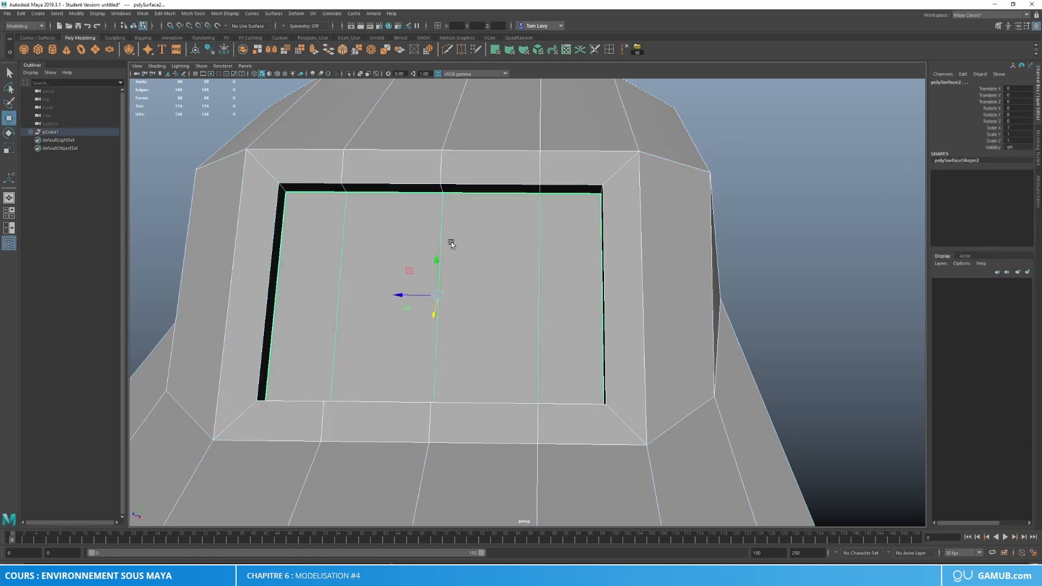
Step: Delete the three inner edges dividing the extracted windshield pane, leaving one single face
{"action": "right_click_drag", "start_coordinate": [452, 242], "coordinate": [559, 193]}
{"action": "left_click_drag", "start_coordinate": [550, 285], "coordinate": [516, 273], "text": "alt"}
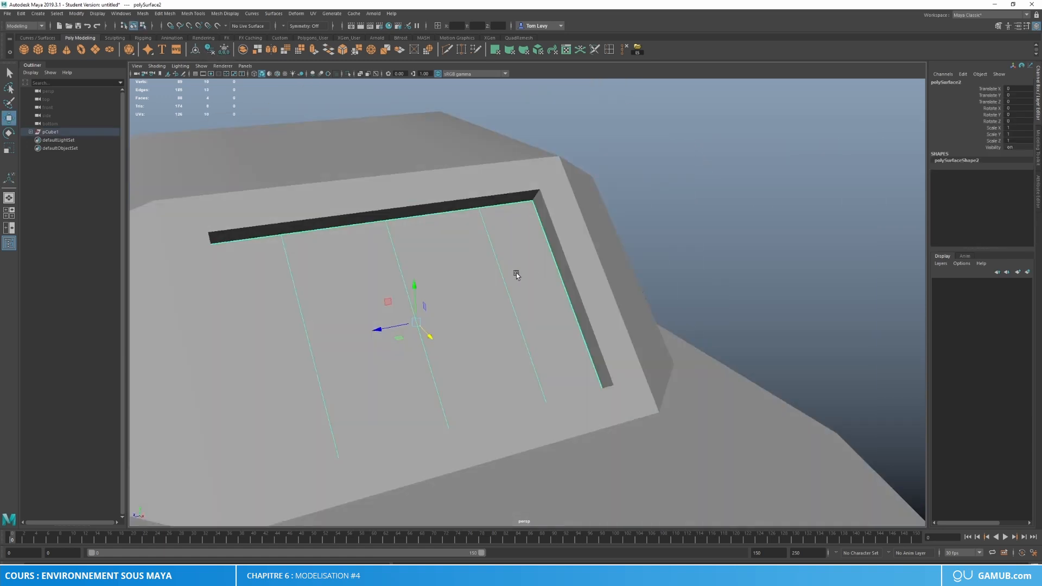
{"action": "key", "text": "F10"}
{"action": "left_click", "coordinate": [292, 300]}
{"action": "left_click", "coordinate": [400, 283], "text": "shift"}
{"action": "left_click", "coordinate": [499, 278], "text": "shift"}
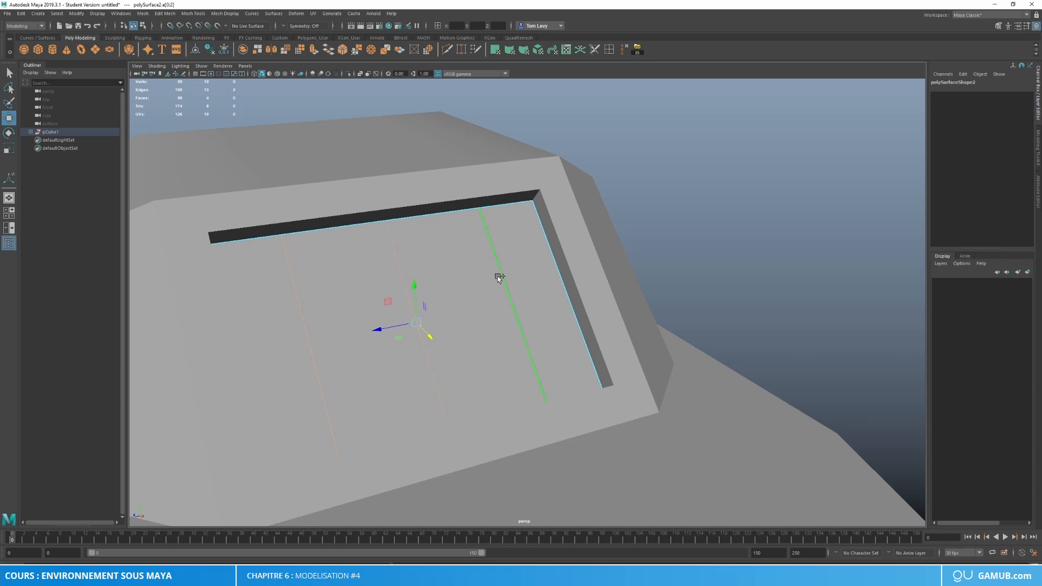
{"action": "key", "text": "Delete"}
{"action": "right_click_drag", "start_coordinate": [499, 278], "coordinate": [630, 220]}
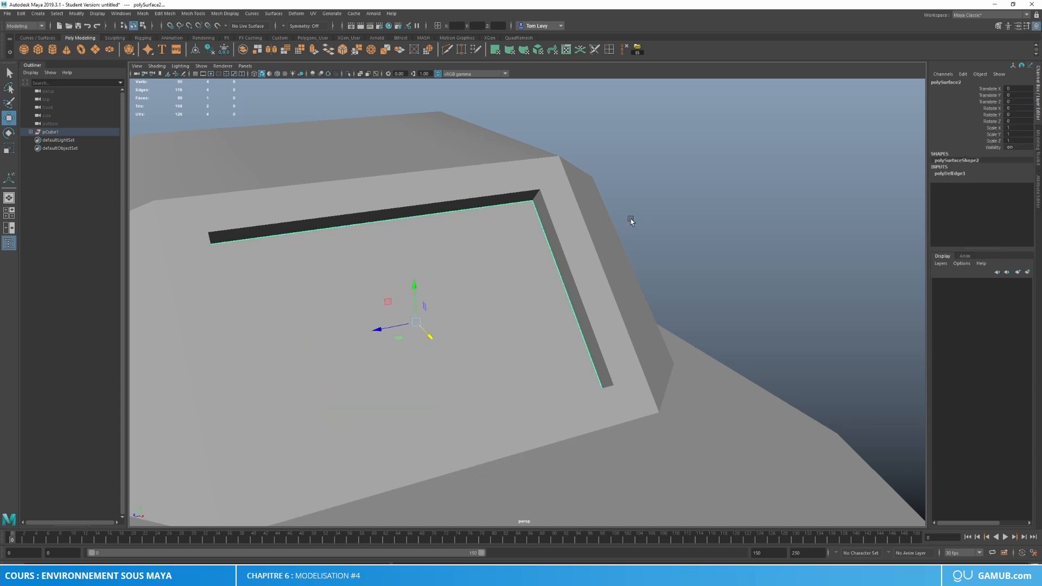
Step: Bevel the short depth edges at the four corners of the body's windshield opening with 3 segments
{"action": "left_click", "coordinate": [558, 222]}
{"action": "left_click_drag", "start_coordinate": [558, 222], "coordinate": [673, 345], "text": "alt"}
{"action": "right_click_drag", "start_coordinate": [495, 298], "coordinate": [489, 279]}
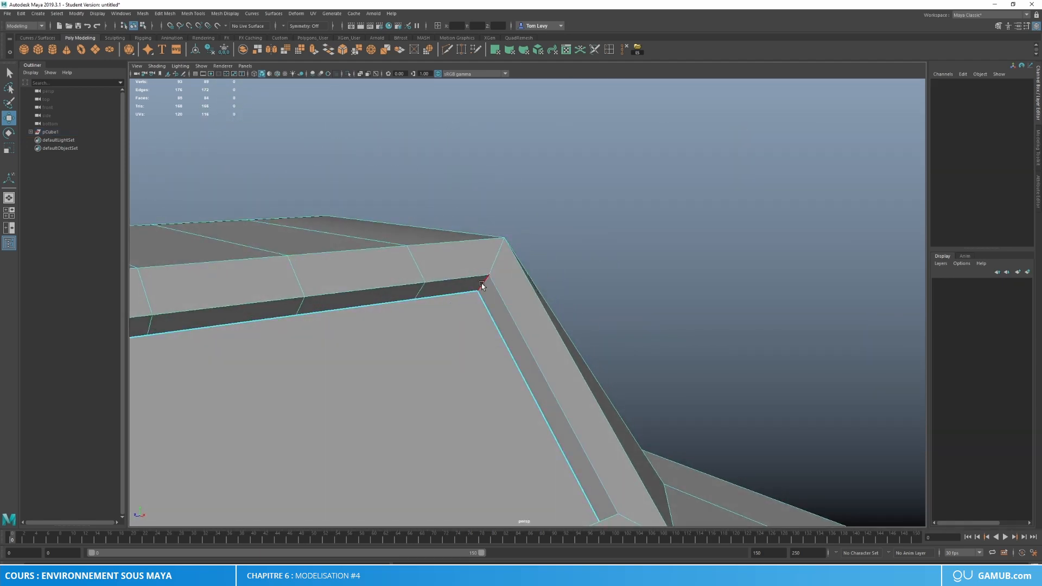
{"action": "left_click", "coordinate": [481, 282]}
{"action": "left_click_drag", "start_coordinate": [482, 286], "coordinate": [500, 268], "text": "alt"}
{"action": "left_click", "coordinate": [572, 402], "text": "shift"}
{"action": "left_click", "coordinate": [343, 50]}
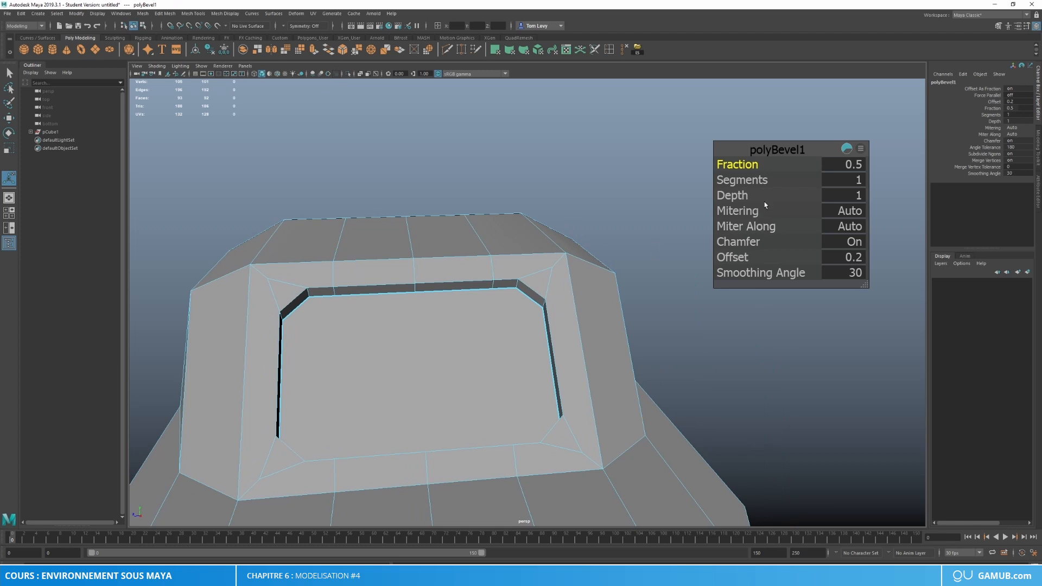
{"action": "left_click_drag", "start_coordinate": [759, 180], "coordinate": [762, 180]}
{"action": "left_click_drag", "start_coordinate": [573, 219], "coordinate": [529, 272], "text": "alt"}
Step: Examine the beveled corners of the windshield opening against the square pane in the side view and in perspective
{"action": "key", "text": "space"}
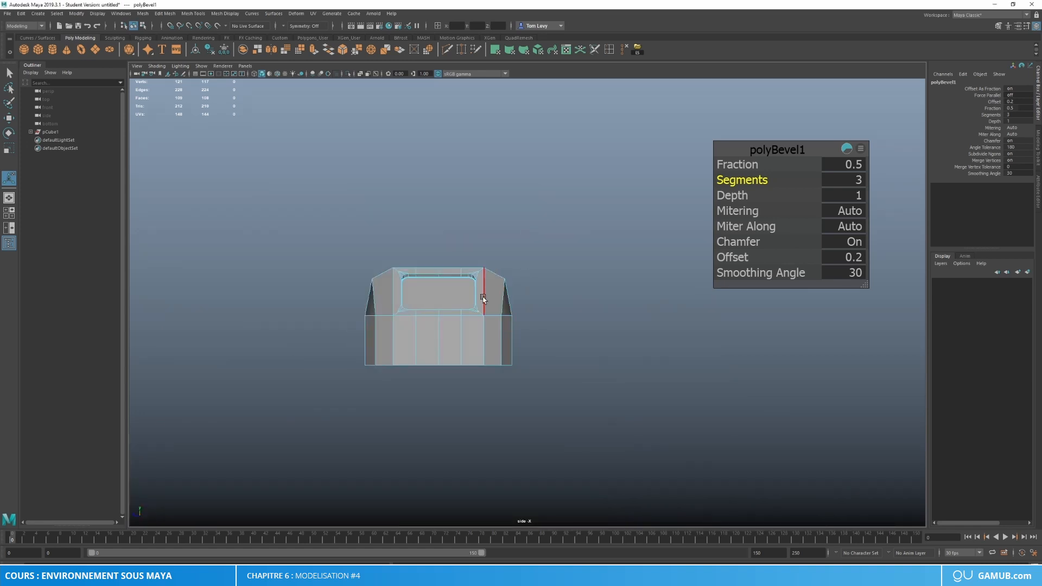
{"action": "key", "text": "f"}
{"action": "scroll", "coordinate": [482, 284], "scroll_direction": "down", "scroll_amount": 5}
{"action": "middle_click_drag", "start_coordinate": [483, 285], "coordinate": [477, 292], "text": "alt"}
{"action": "scroll", "coordinate": [438, 319], "scroll_direction": "up", "scroll_amount": 5}
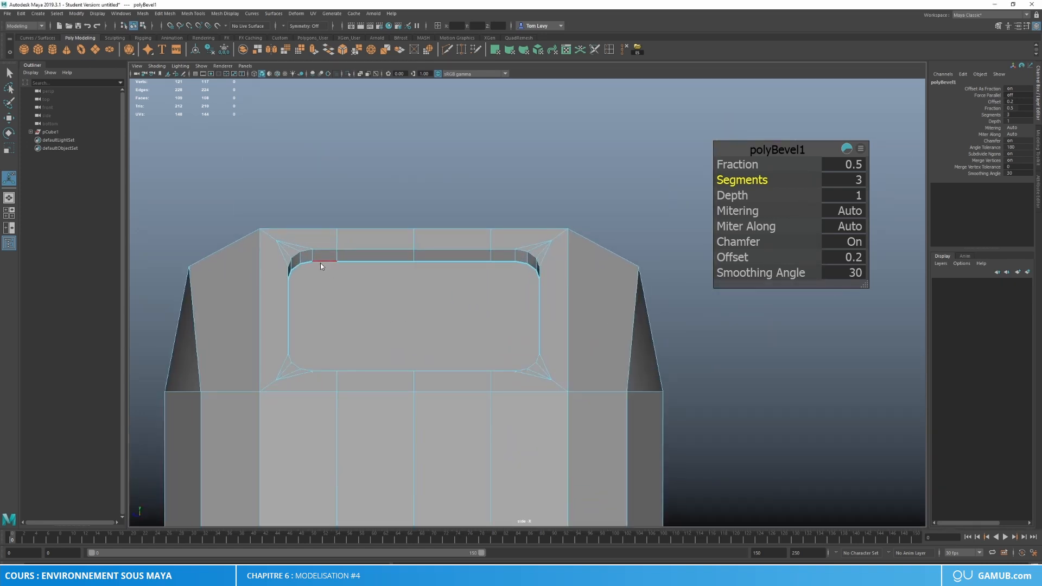
{"action": "key", "text": "q"}
{"action": "scroll", "coordinate": [315, 265], "scroll_direction": "up", "scroll_amount": 3}
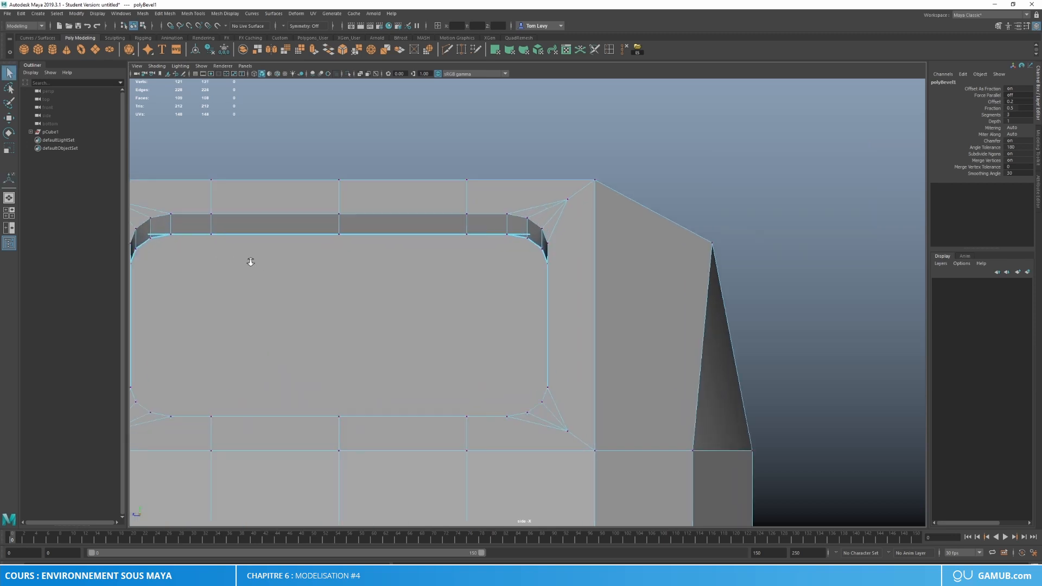
{"action": "middle_click_drag", "start_coordinate": [190, 257], "coordinate": [491, 314], "text": "alt"}
{"action": "scroll", "coordinate": [491, 315], "scroll_direction": "up", "scroll_amount": 5}
{"action": "scroll", "coordinate": [373, 282], "scroll_direction": "down", "scroll_amount": 3}
{"action": "left_click", "coordinate": [232, 266]}
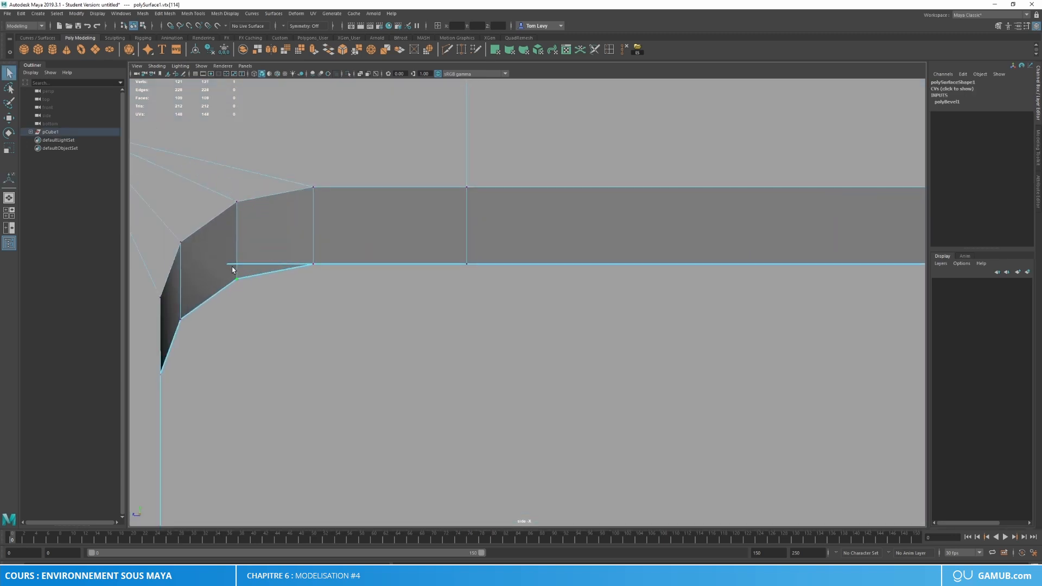
{"action": "key", "text": "space"}
{"action": "left_click_drag", "start_coordinate": [233, 266], "coordinate": [312, 281]}
{"action": "middle_click_drag", "start_coordinate": [312, 280], "coordinate": [540, 326], "text": "alt"}
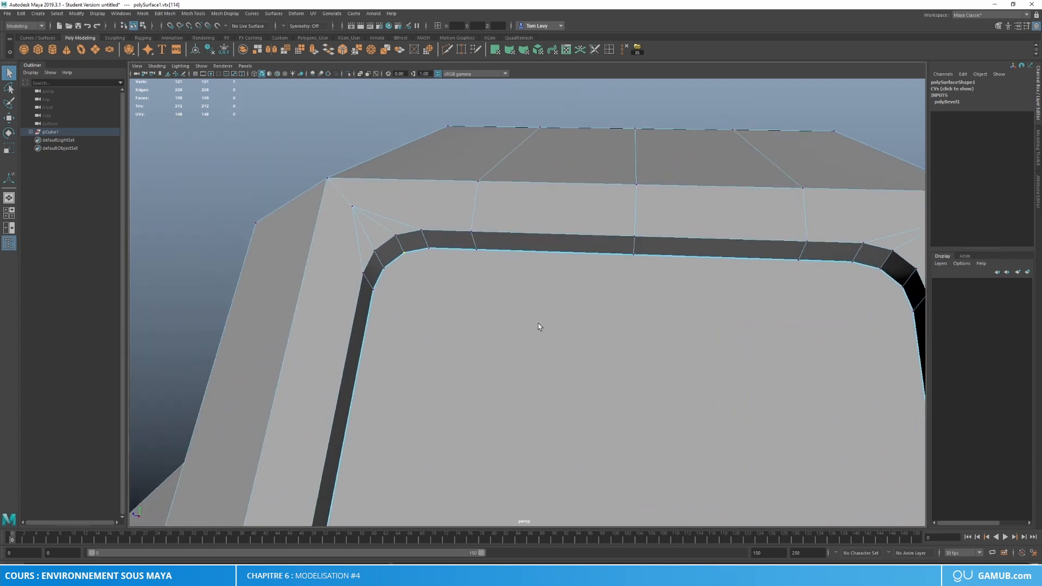
Step: Isolate the windshield pane to center its pivot and delete its construction history, and show the whole car again
{"action": "key", "text": "w"}
{"action": "right_click_drag", "start_coordinate": [430, 231], "coordinate": [508, 194]}
{"action": "key", "text": "ctrl+z"}
{"action": "scroll", "coordinate": [423, 278], "scroll_direction": "down", "scroll_amount": 3}
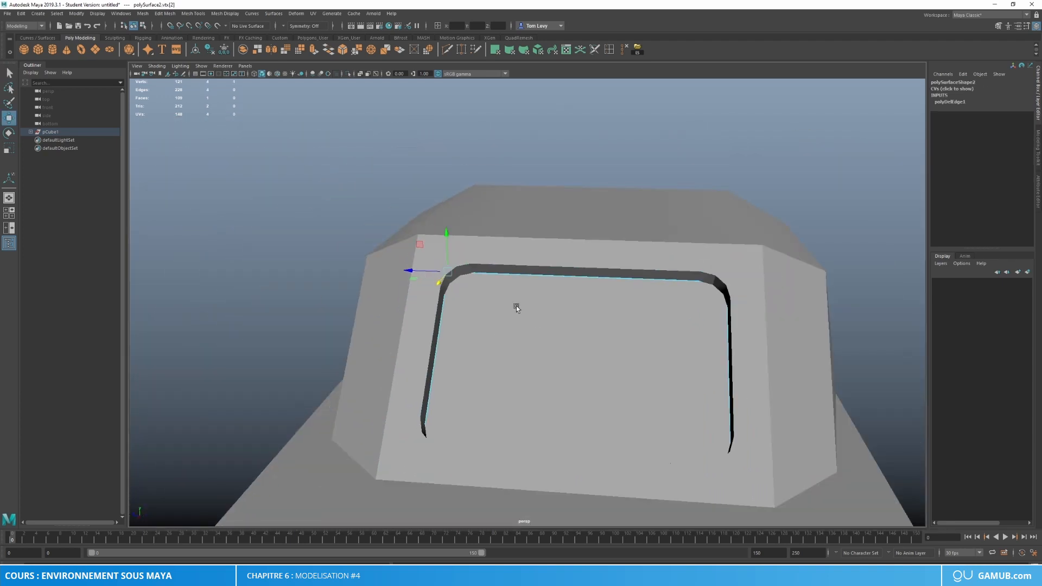
{"action": "left_click_drag", "start_coordinate": [516, 305], "coordinate": [555, 336], "text": "alt"}
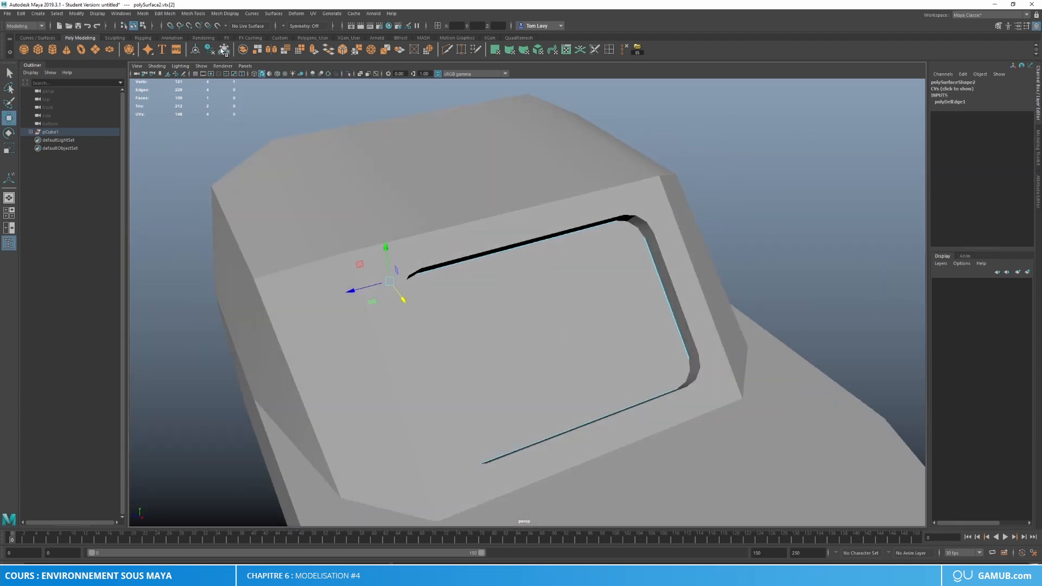
{"action": "right_click_drag", "start_coordinate": [509, 298], "coordinate": [559, 285]}
{"action": "left_click", "coordinate": [348, 75]}
{"action": "scroll", "coordinate": [438, 253], "scroll_direction": "down", "scroll_amount": 4}
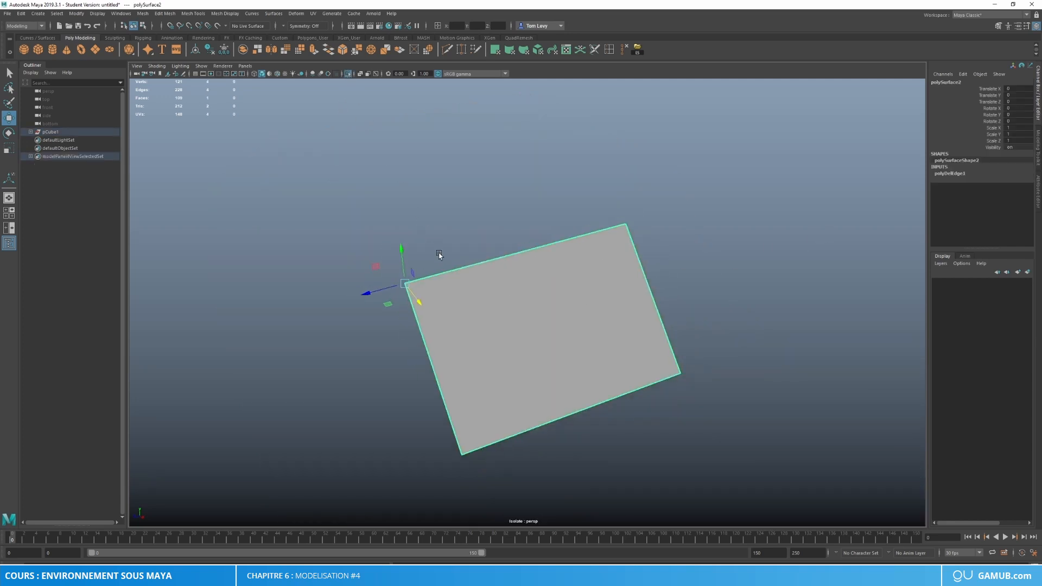
{"action": "left_click_drag", "start_coordinate": [441, 254], "coordinate": [514, 269], "text": "alt"}
{"action": "left_click", "coordinate": [210, 49]}
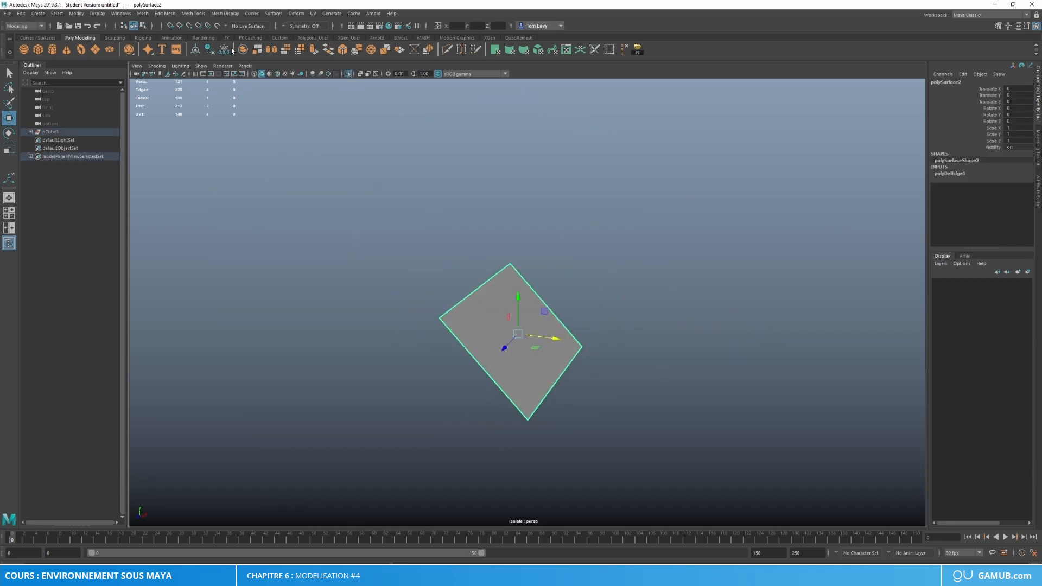
{"action": "left_click", "coordinate": [348, 74]}
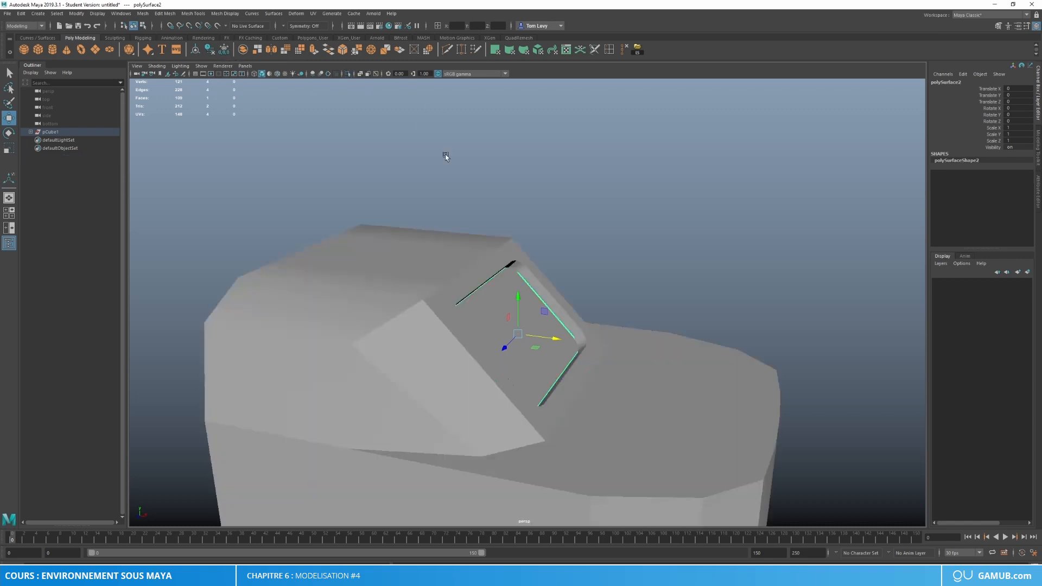
Step: In the side view, select the body's upper windshield-opening vertices, including the rounded corners, and scale them inward along Z to narrow the top
{"action": "left_click_drag", "start_coordinate": [444, 156], "coordinate": [491, 251], "text": "alt"}
{"action": "left_click", "coordinate": [528, 277]}
{"action": "scroll", "coordinate": [528, 278], "scroll_direction": "up", "scroll_amount": 3}
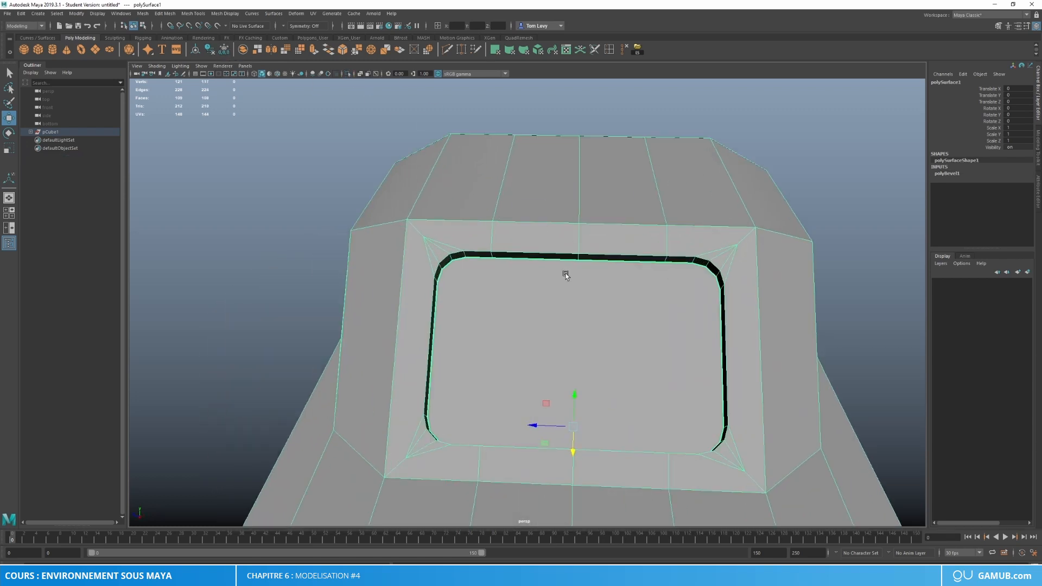
{"action": "key", "text": "space"}
{"action": "left_click", "coordinate": [609, 282]}
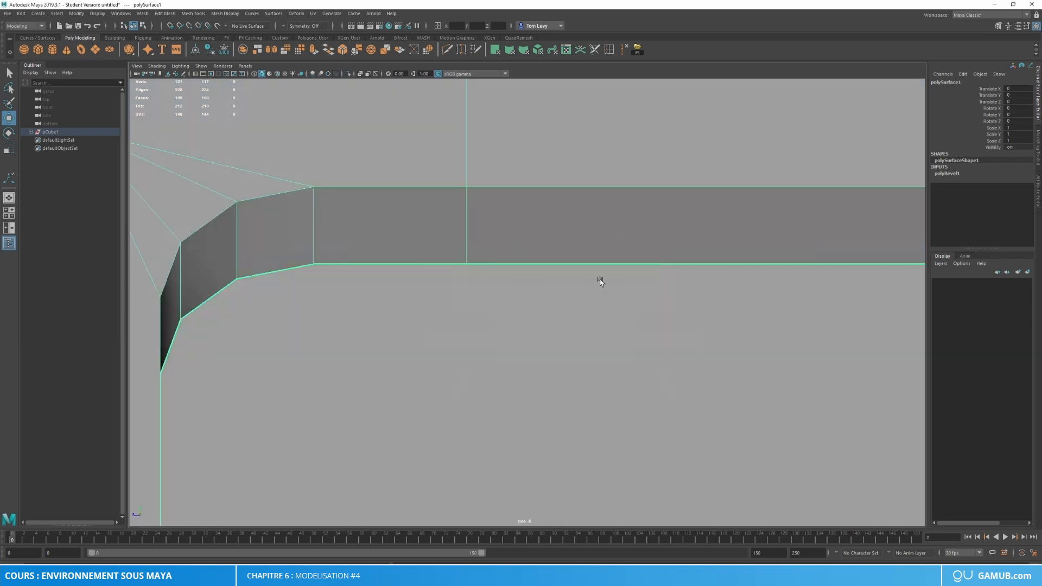
{"action": "scroll", "coordinate": [543, 321], "scroll_direction": "up", "scroll_amount": 3}
{"action": "middle_click_drag", "start_coordinate": [543, 321], "coordinate": [471, 290], "text": "alt"}
{"action": "scroll", "coordinate": [442, 295], "scroll_direction": "up", "scroll_amount": 1}
{"action": "right_click_drag", "start_coordinate": [418, 272], "coordinate": [381, 273]}
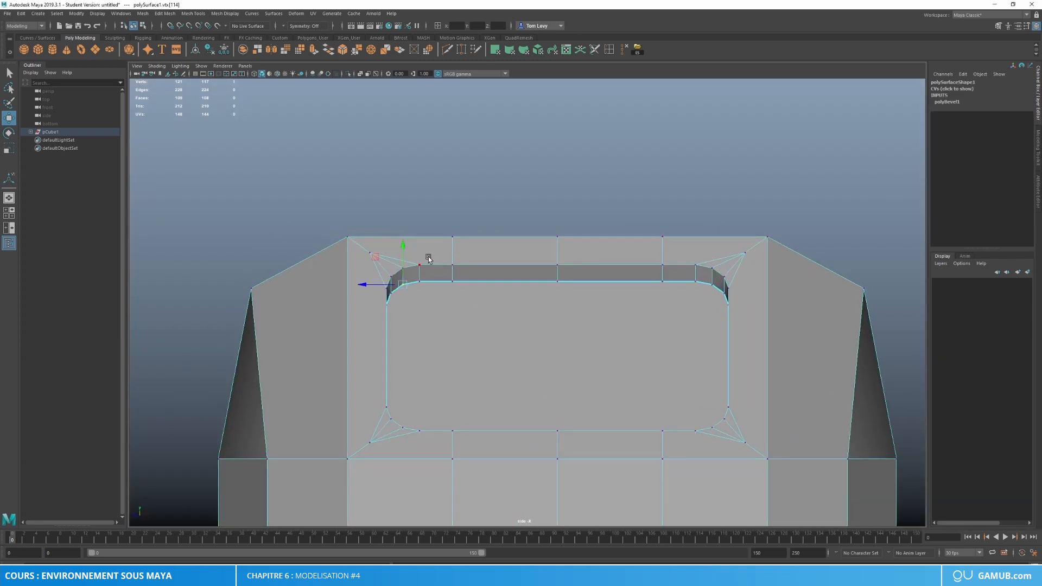
{"action": "left_click_drag", "start_coordinate": [465, 256], "coordinate": [381, 312]}
{"action": "mouse_move", "coordinate": [710, 283]}
{"action": "left_mouse_down", "text": "shift"}
{"action": "mouse_move", "coordinate": [740, 305]}
{"action": "mouse_move", "coordinate": [717, 276]}
{"action": "left_mouse_up", "text": "shift"}
{"action": "key", "text": "space"}
{"action": "left_click_drag", "start_coordinate": [815, 290], "coordinate": [882, 279], "text": "alt"}
{"action": "scroll", "coordinate": [734, 294], "scroll_direction": "down", "scroll_amount": 5}
{"action": "scroll", "coordinate": [882, 279], "scroll_direction": "up", "scroll_amount": 2}
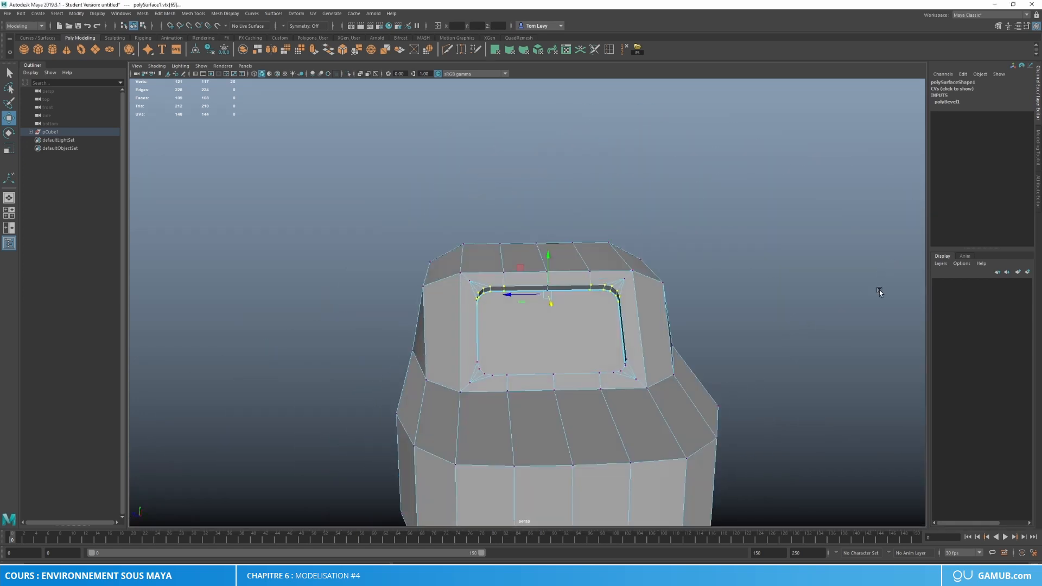
{"action": "key", "text": "space"}
{"action": "left_click_drag", "start_coordinate": [581, 290], "coordinate": [613, 293]}
{"action": "key", "text": "space"}
{"action": "key", "text": "r"}
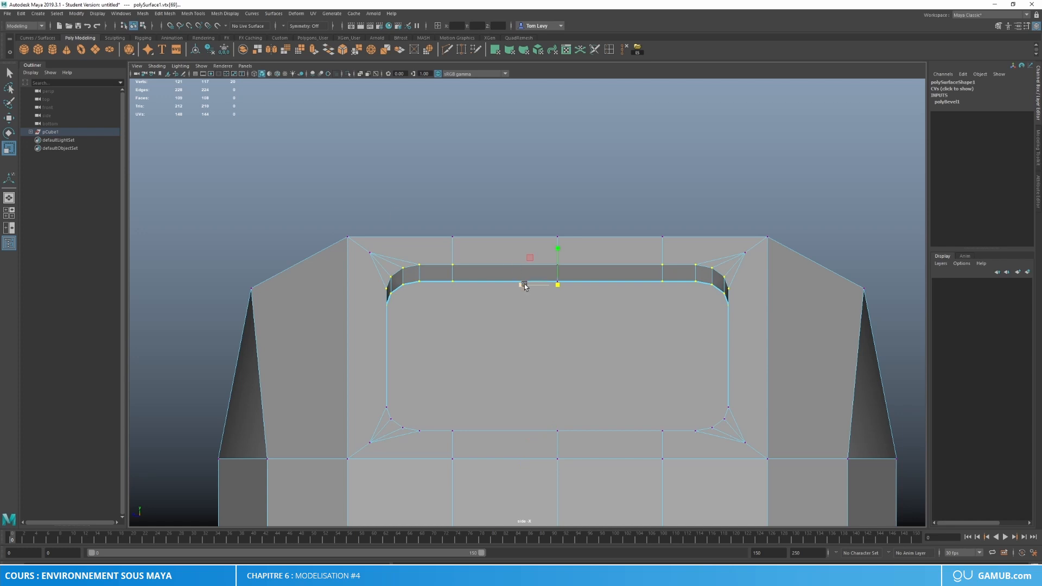
{"action": "left_click_drag", "start_coordinate": [522, 285], "coordinate": [538, 285]}
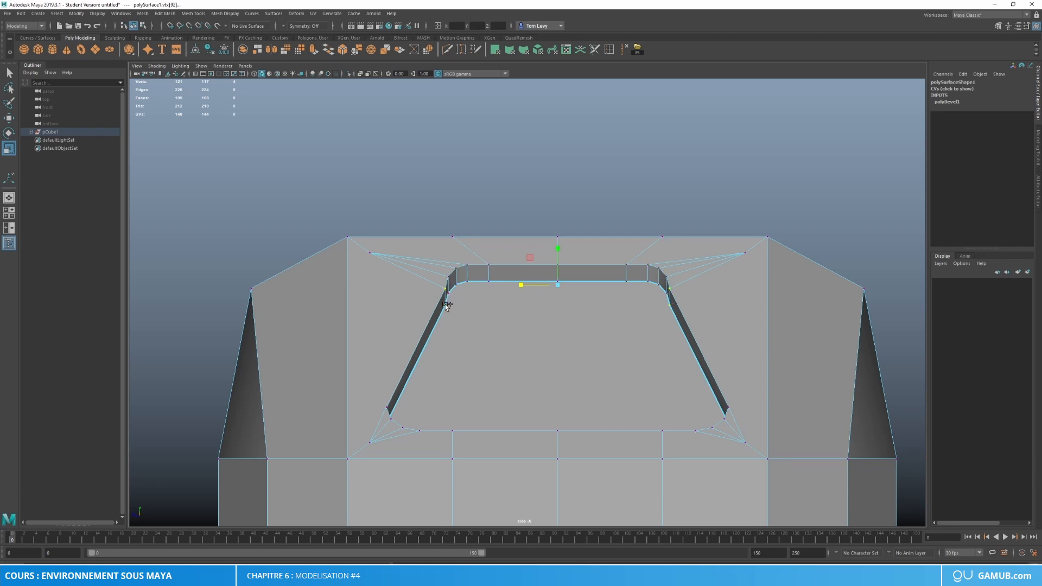
Step: Scale the lowest vertices of the windshield opening's rounded upper corners slightly outward along Z and return to object mode in perspective
{"action": "left_click_drag", "start_coordinate": [519, 283], "coordinate": [521, 284]}
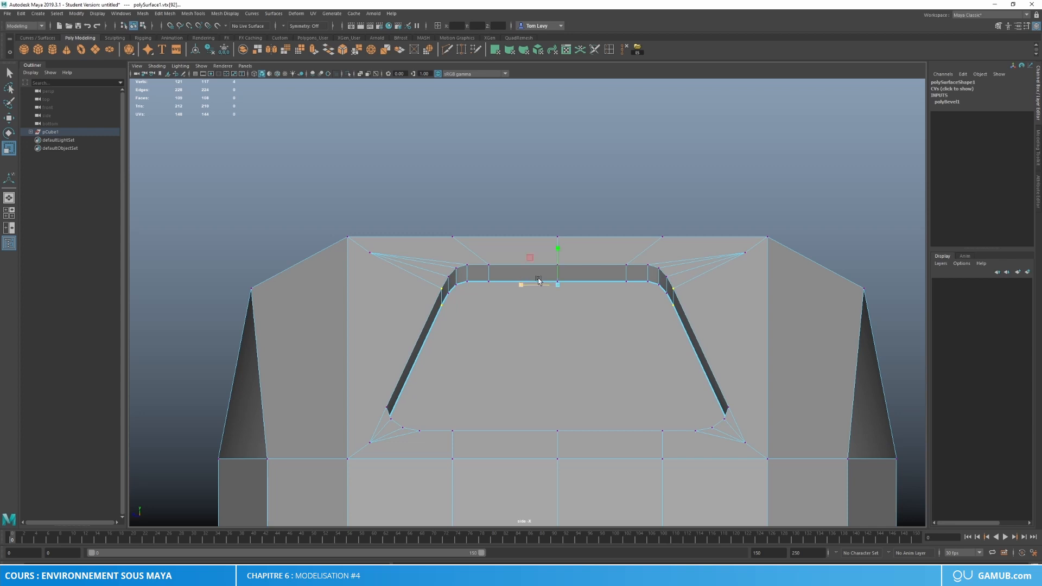
{"action": "right_click_drag", "start_coordinate": [653, 272], "coordinate": [711, 235]}
{"action": "left_click", "coordinate": [708, 231]}
{"action": "key", "text": "space"}
{"action": "left_click", "coordinate": [653, 289]}
{"action": "left_click_drag", "start_coordinate": [652, 289], "coordinate": [605, 304]}
{"action": "scroll", "coordinate": [576, 294], "scroll_direction": "up", "scroll_amount": 4}
{"action": "scroll", "coordinate": [573, 301], "scroll_direction": "down", "scroll_amount": 4}
{"action": "right_click_drag", "start_coordinate": [605, 306], "coordinate": [574, 305]}
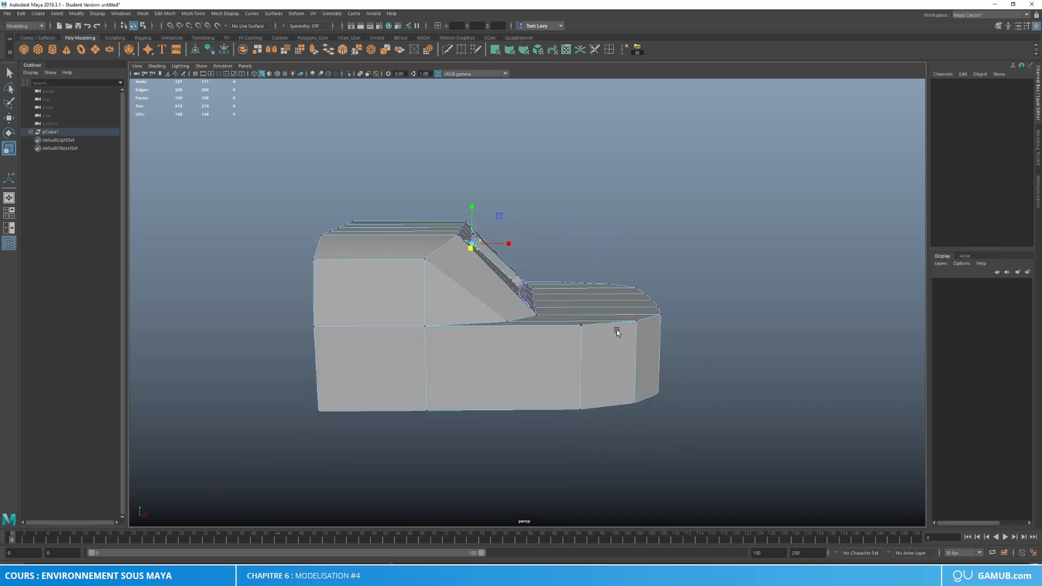
{"action": "left_click_drag", "start_coordinate": [617, 329], "coordinate": [603, 314], "text": "alt"}
{"action": "left_click_drag", "start_coordinate": [562, 278], "coordinate": [746, 459]}
{"action": "key", "text": "w"}
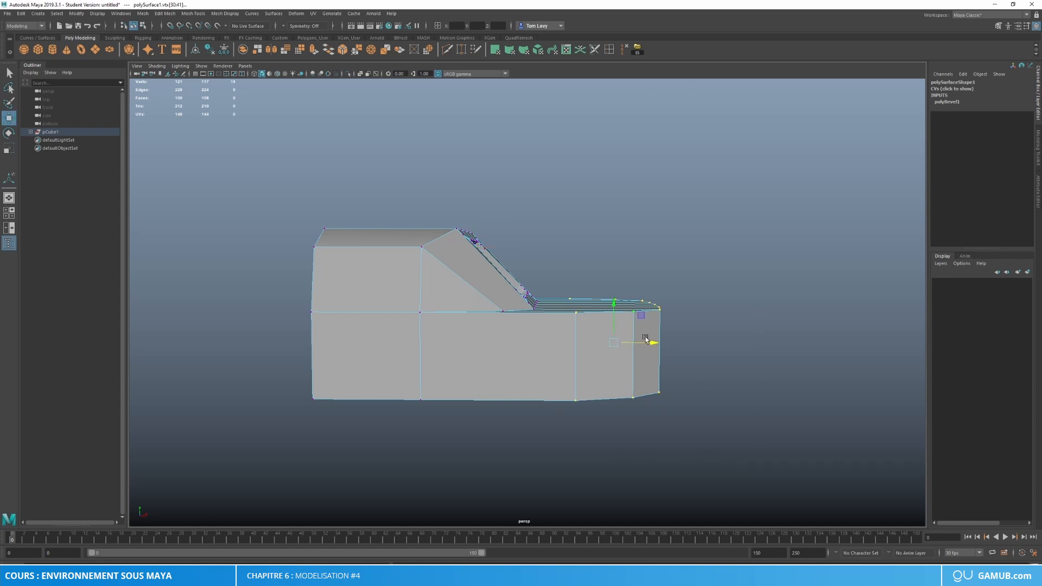
{"action": "left_click_drag", "start_coordinate": [659, 339], "coordinate": [608, 310], "text": "alt"}
{"action": "right_click_drag", "start_coordinate": [609, 310], "coordinate": [649, 298]}
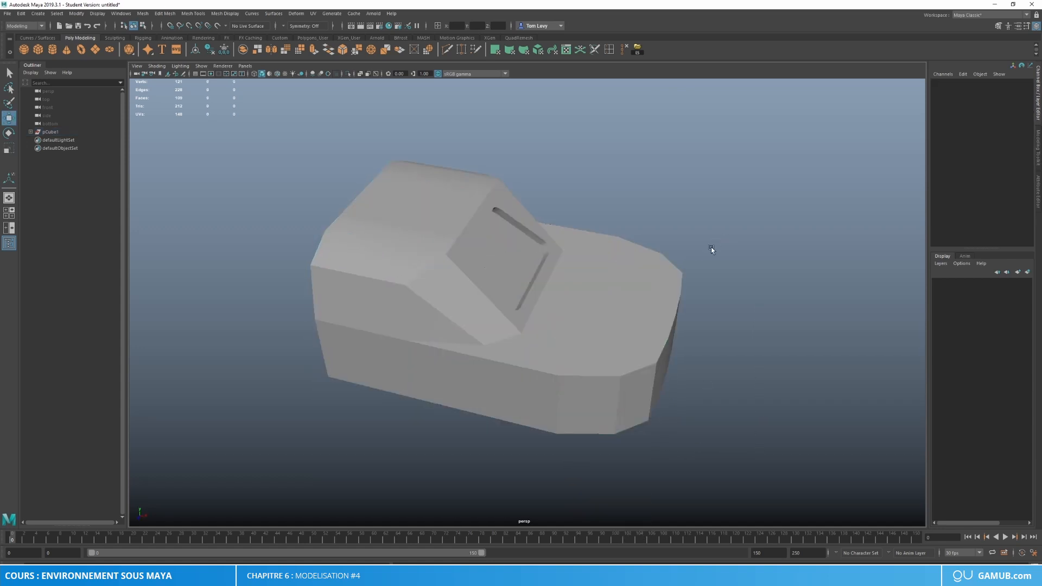
Step: Cut a new edge line across the hood with Multi-Cut, joining the opposite vertices where the nose begins to taper
{"action": "left_click", "coordinate": [461, 51]}
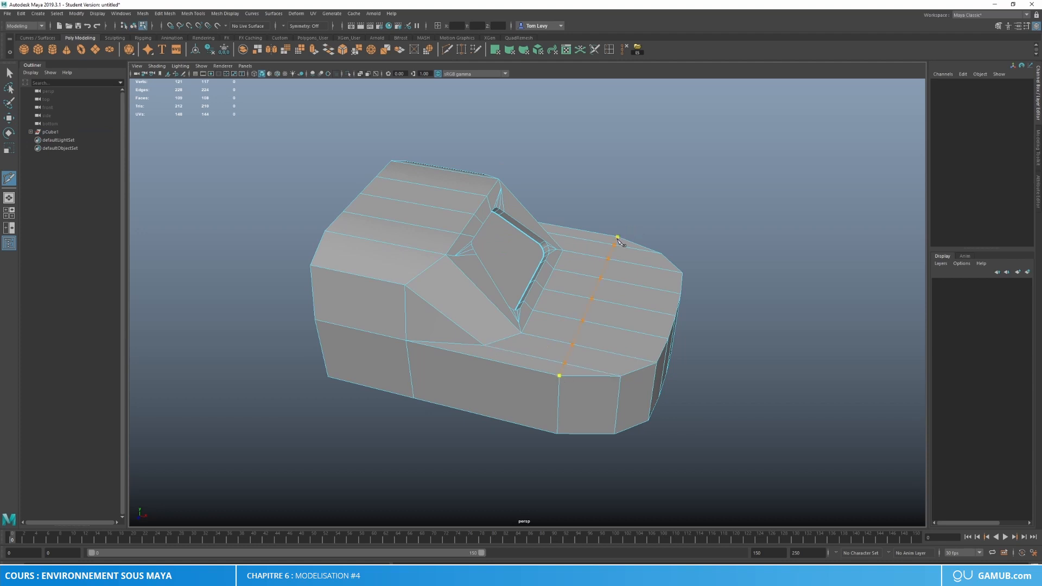
{"action": "key", "text": "w"}
{"action": "right_click_drag", "start_coordinate": [649, 270], "coordinate": [722, 220]}
{"action": "left_click", "coordinate": [751, 322]}
{"action": "left_click_drag", "start_coordinate": [751, 322], "coordinate": [537, 318], "text": "alt"}
{"action": "left_click", "coordinate": [601, 336]}
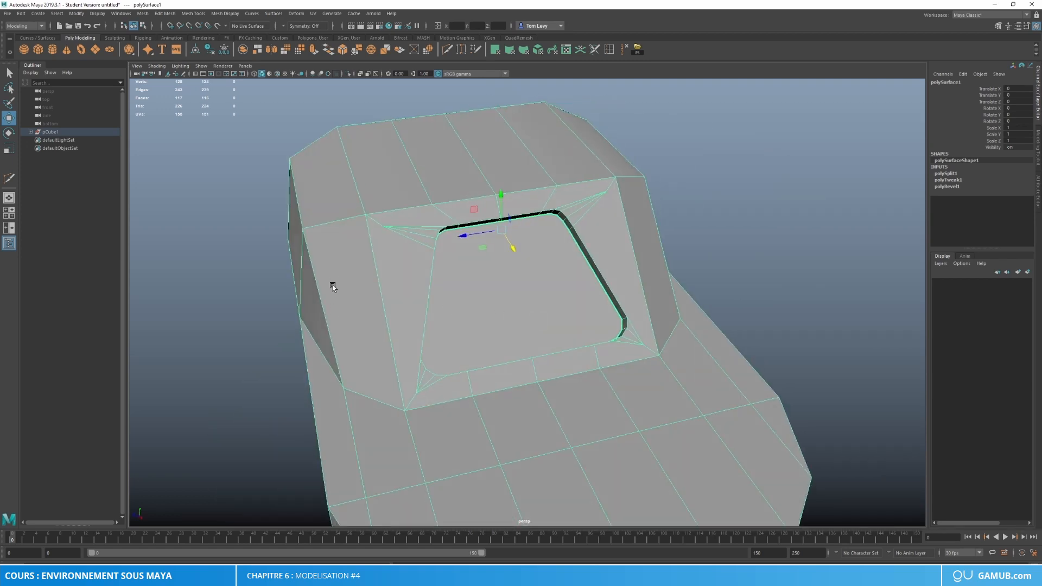
{"action": "right_click_drag", "start_coordinate": [335, 277], "coordinate": [335, 300]}
{"action": "left_click", "coordinate": [347, 302]}
{"action": "left_click_drag", "start_coordinate": [421, 291], "coordinate": [651, 308], "text": "alt"}
{"action": "left_click", "coordinate": [689, 330], "text": "shift"}
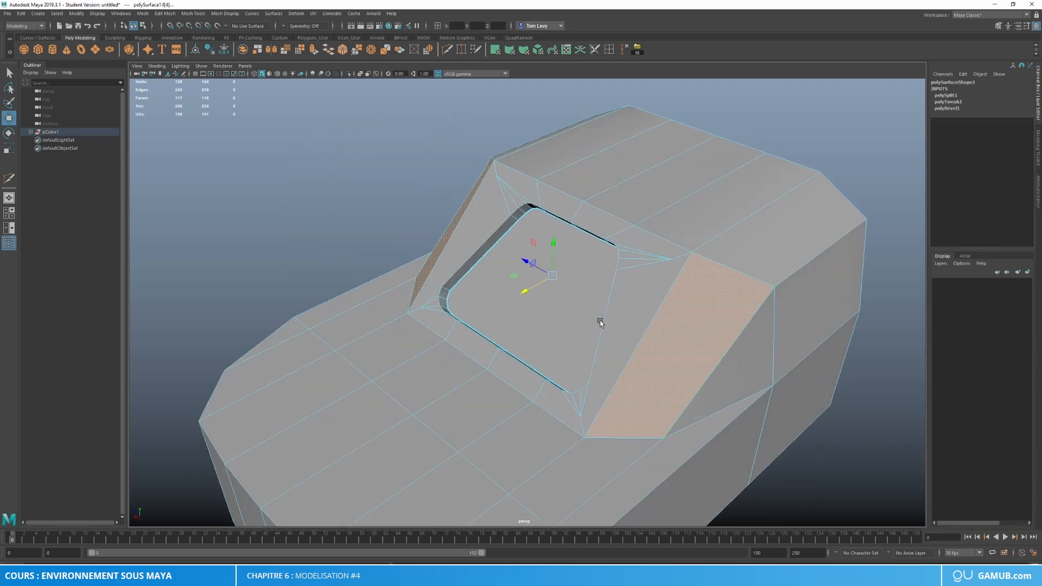
{"action": "scroll", "coordinate": [601, 321], "scroll_direction": "down", "scroll_amount": 5}
{"action": "left_click_drag", "start_coordinate": [582, 354], "coordinate": [624, 347], "text": "alt"}
{"action": "right_click_drag", "start_coordinate": [559, 283], "coordinate": [614, 260]}
{"action": "left_click", "coordinate": [706, 239]}
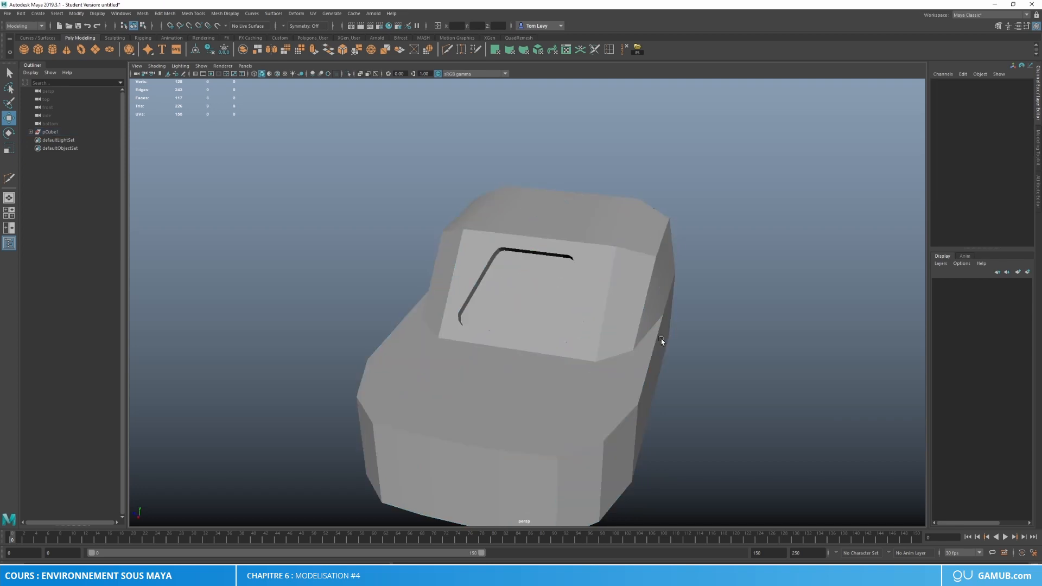
Step: Delete all body faces on the negative Z side of the centre line, leaving half of the car body
{"action": "left_click_drag", "start_coordinate": [624, 318], "coordinate": [643, 270], "text": "alt"}
{"action": "left_click", "coordinate": [642, 272]}
{"action": "scroll", "coordinate": [641, 282], "scroll_direction": "down", "scroll_amount": 3}
{"action": "left_click_drag", "start_coordinate": [597, 355], "coordinate": [628, 347], "text": "alt"}
{"action": "right_click_drag", "start_coordinate": [564, 298], "coordinate": [564, 321]}
{"action": "left_click_drag", "start_coordinate": [660, 197], "coordinate": [536, 445]}
{"action": "key", "text": "Delete"}
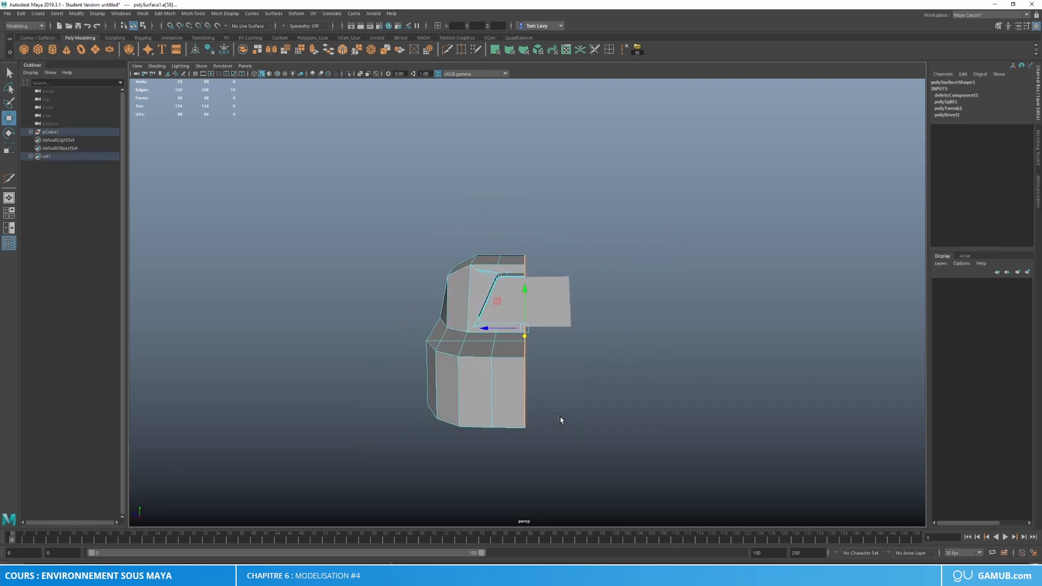
{"action": "left_click_drag", "start_coordinate": [573, 256], "coordinate": [547, 303], "text": "alt"}
{"action": "left_click", "coordinate": [555, 286]}
{"action": "right_click_drag", "start_coordinate": [555, 285], "coordinate": [530, 288]}
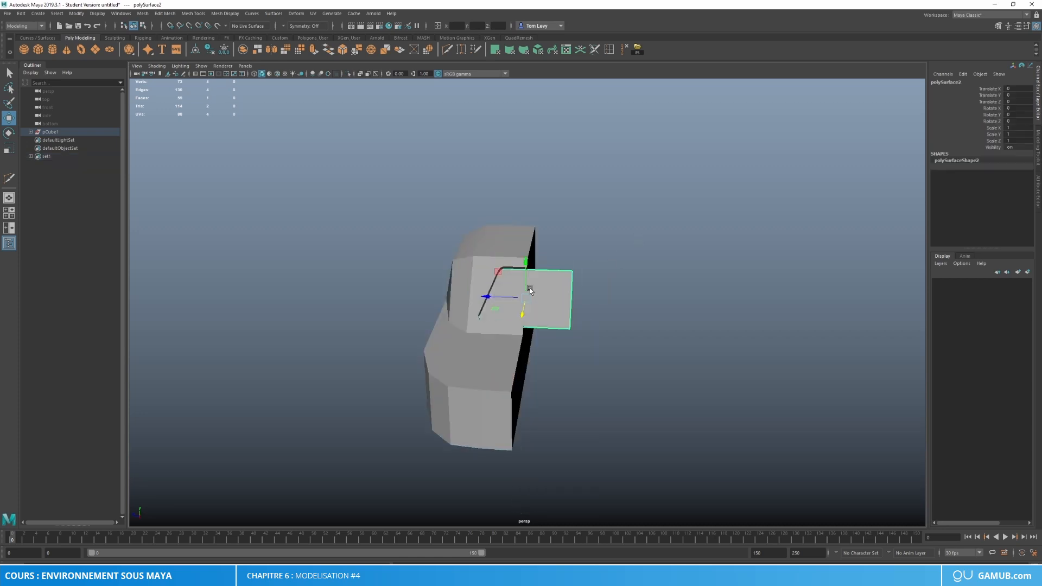
{"action": "double_click", "coordinate": [608, 49]}
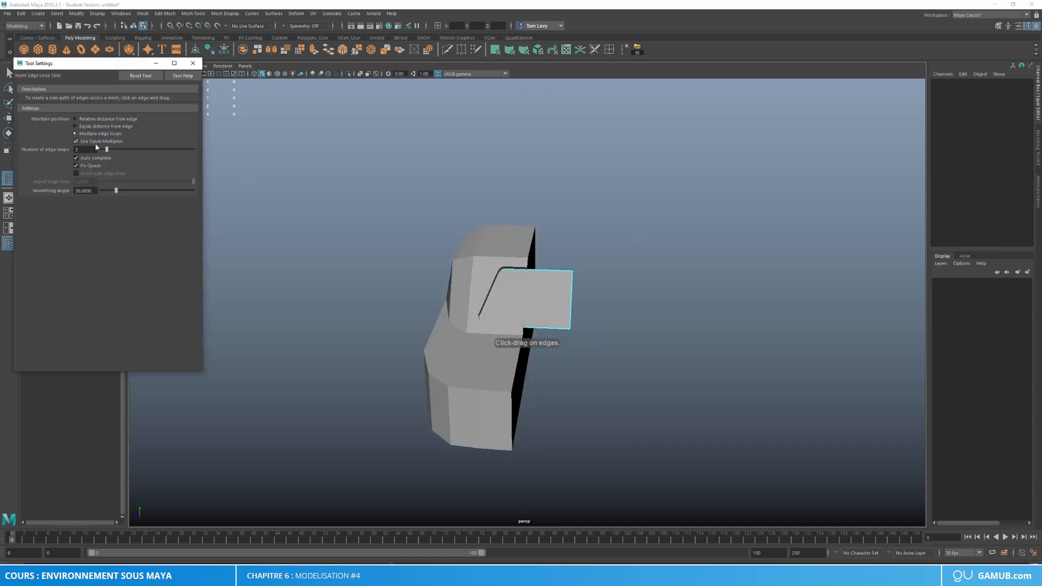
{"action": "left_click_drag", "start_coordinate": [93, 149], "coordinate": [31, 153]}
{"action": "left_click", "coordinate": [193, 63]}
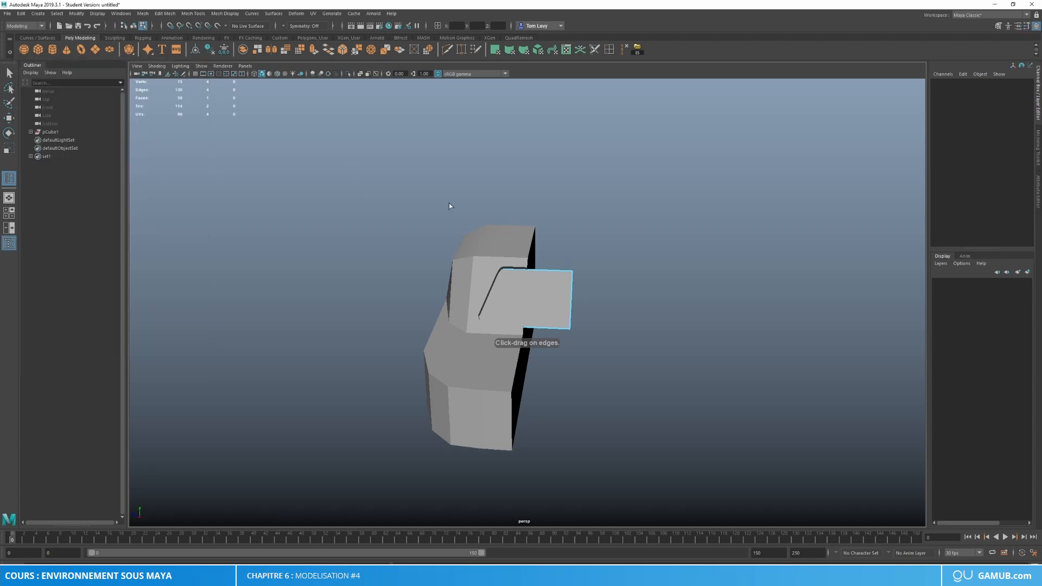
{"action": "key", "text": "w"}
{"action": "right_click_drag", "start_coordinate": [485, 256], "coordinate": [525, 243]}
{"action": "left_click", "coordinate": [554, 237]}
Step: Delete the separate windshield pane
{"action": "left_click", "coordinate": [474, 266]}
{"action": "left_click", "coordinate": [536, 289]}
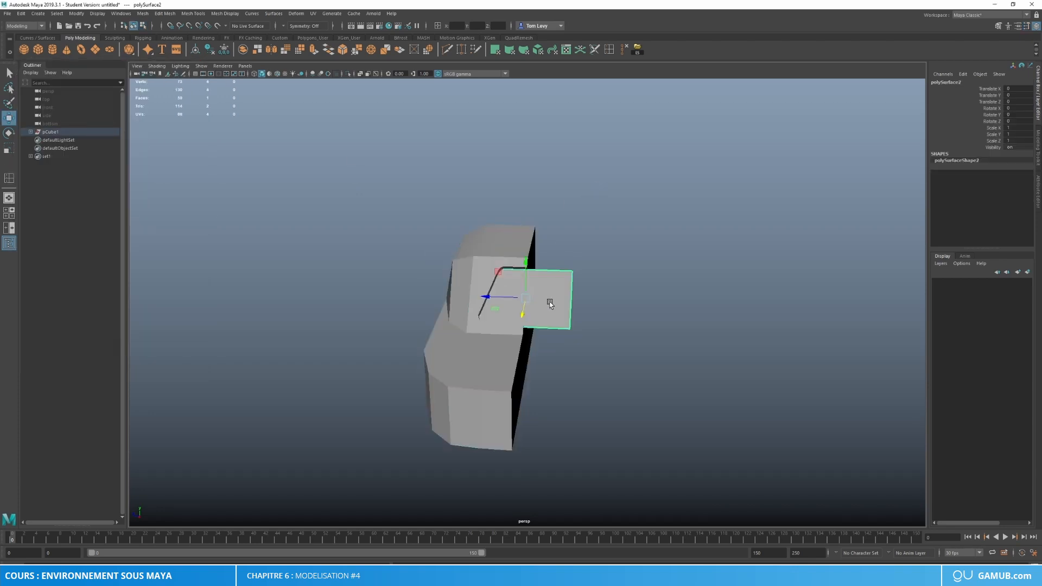
{"action": "key", "text": "Delete"}
Step: Inset the slanted body face beside the windshield opening using Extrude with an offset of 0.2
{"action": "left_click", "coordinate": [464, 279]}
{"action": "scroll", "coordinate": [477, 315], "scroll_direction": "up", "scroll_amount": 3}
{"action": "left_click_drag", "start_coordinate": [478, 315], "coordinate": [676, 312], "text": "alt"}
{"action": "scroll", "coordinate": [563, 331], "scroll_direction": "up", "scroll_amount": 4}
{"action": "right_click_drag", "start_coordinate": [586, 252], "coordinate": [587, 282]}
{"action": "left_click", "coordinate": [549, 277]}
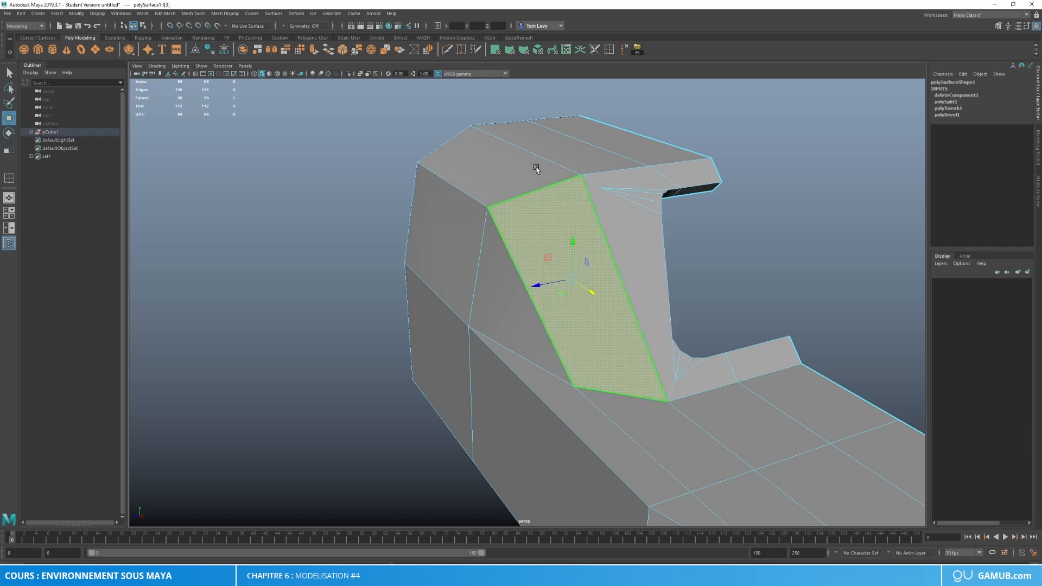
{"action": "left_click", "coordinate": [314, 51]}
{"action": "left_click_drag", "start_coordinate": [730, 198], "coordinate": [738, 199]}
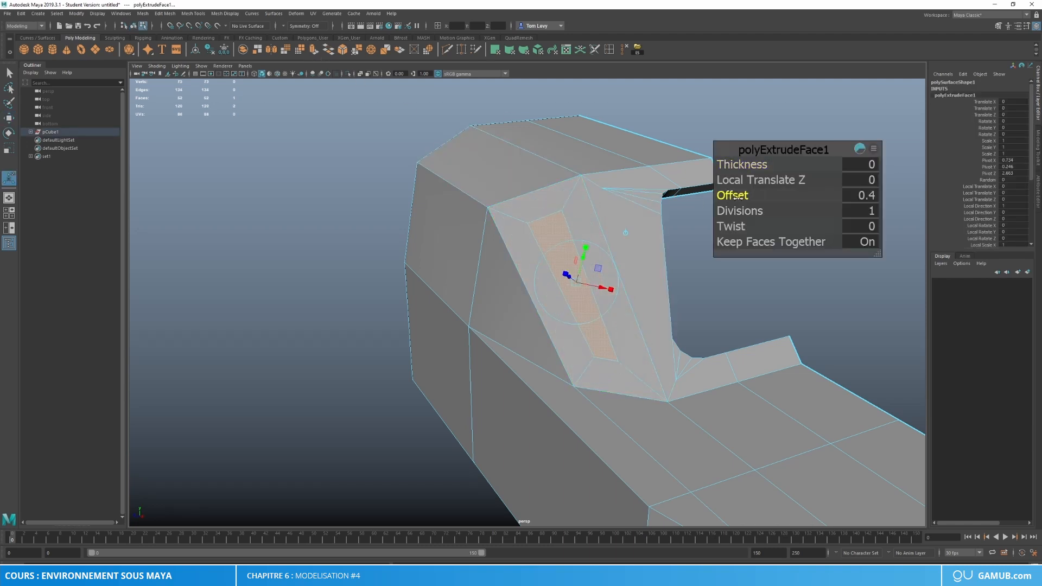
{"action": "left_click", "coordinate": [867, 197]}
{"action": "type", "text": "0.2"}
{"action": "key", "text": "Return"}
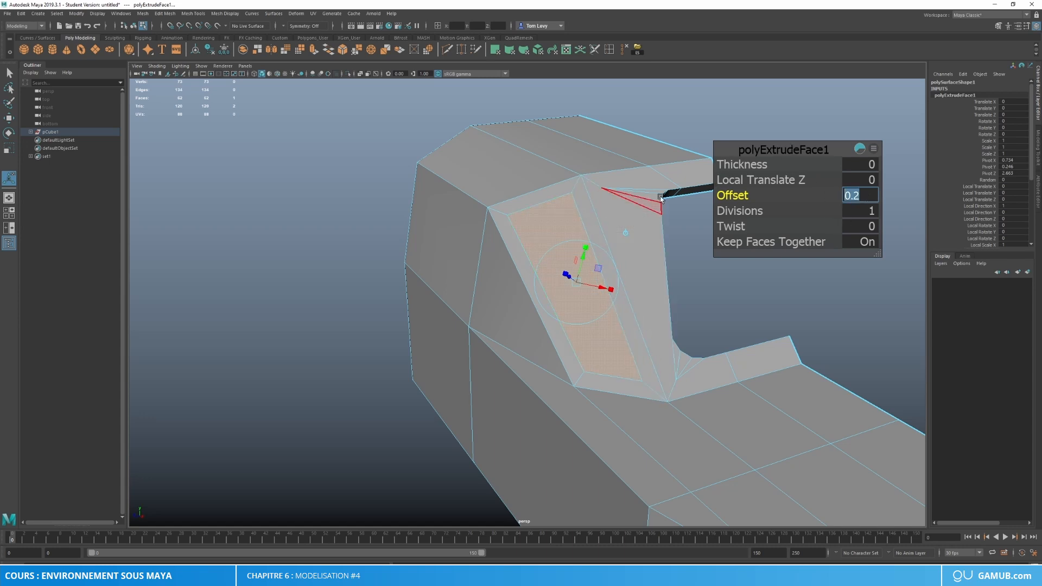
Step: Start another extrusion on the inset face and undo both extrusions
{"action": "key", "text": "ctrl+e"}
{"action": "left_click_drag", "start_coordinate": [647, 254], "coordinate": [713, 261], "text": "alt"}
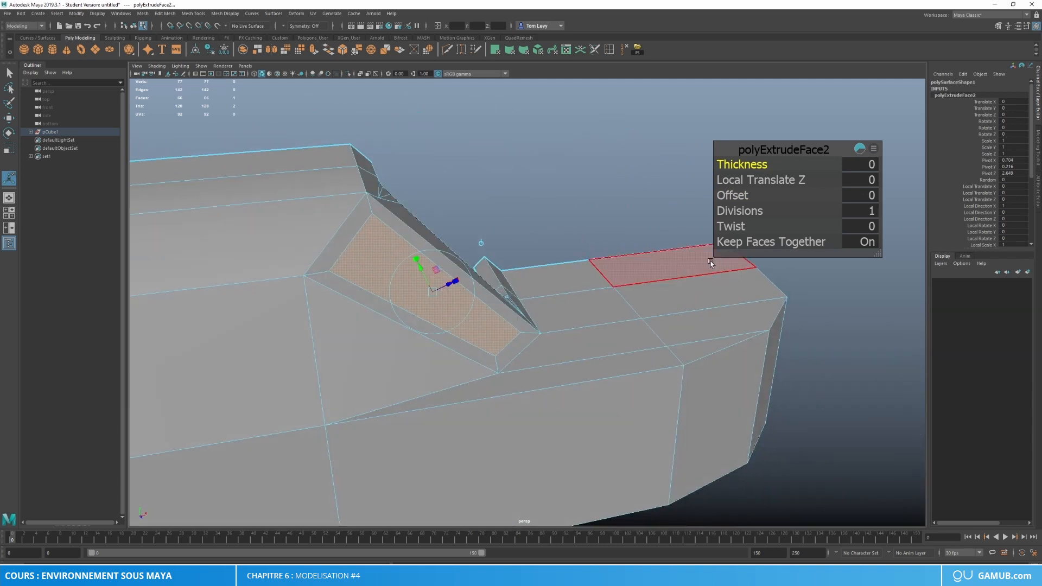
{"action": "key", "text": "w"}
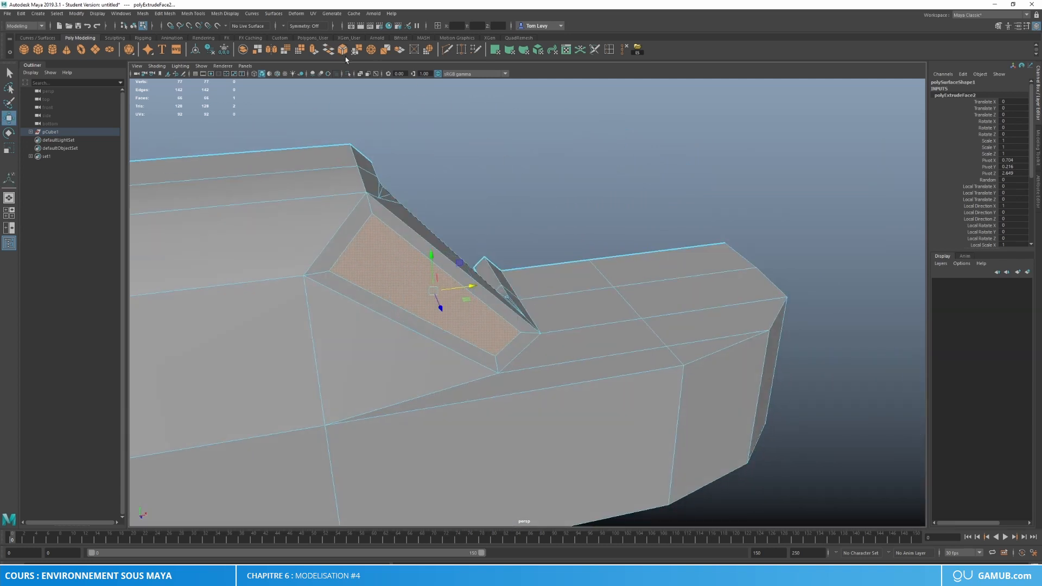
{"action": "key", "text": "ctrl+z"}
{"action": "left_click_drag", "start_coordinate": [504, 157], "coordinate": [375, 57], "text": "alt"}
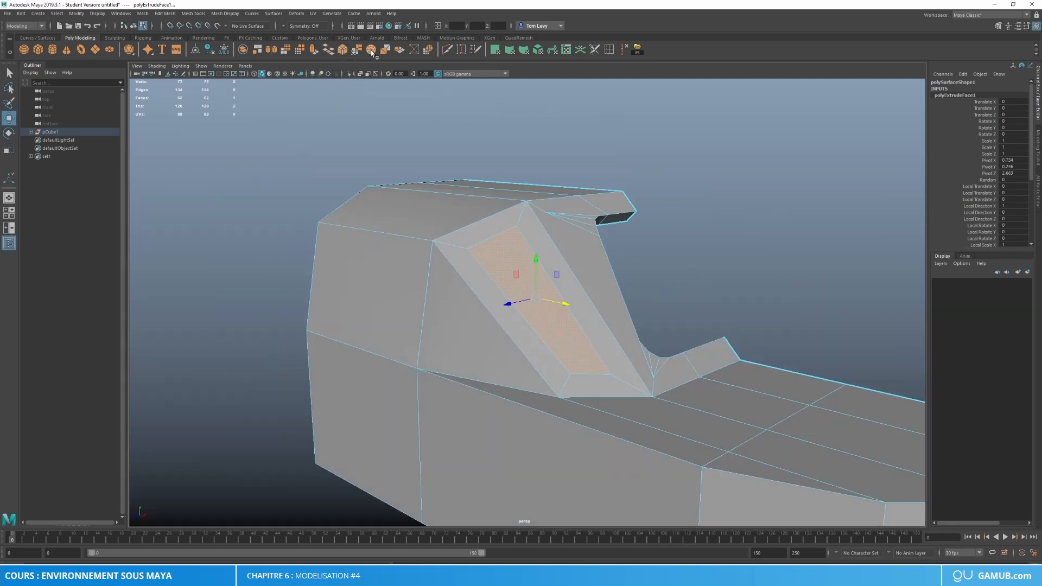
{"action": "key", "text": "ctrl+z"}
{"action": "key", "text": "ctrl+z"}
{"action": "key", "text": "ctrl+z"}
Step: Extrude the slanted face beside the windshield opening with an offset of 0.2 to form a window frame
{"action": "left_click", "coordinate": [564, 271]}
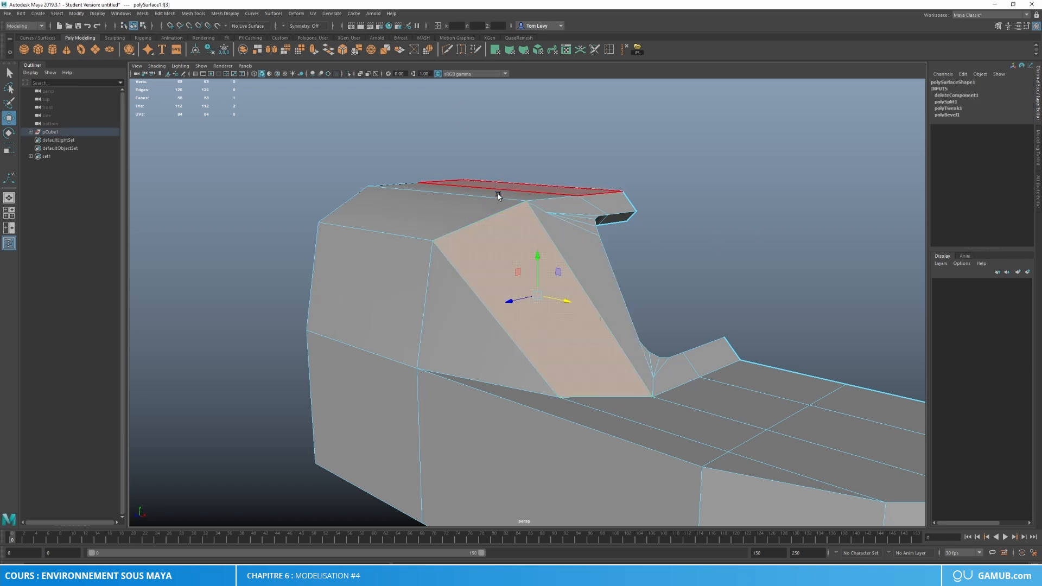
{"action": "left_click_drag", "start_coordinate": [566, 302], "coordinate": [505, 296]}
{"action": "key", "text": "ctrl+z"}
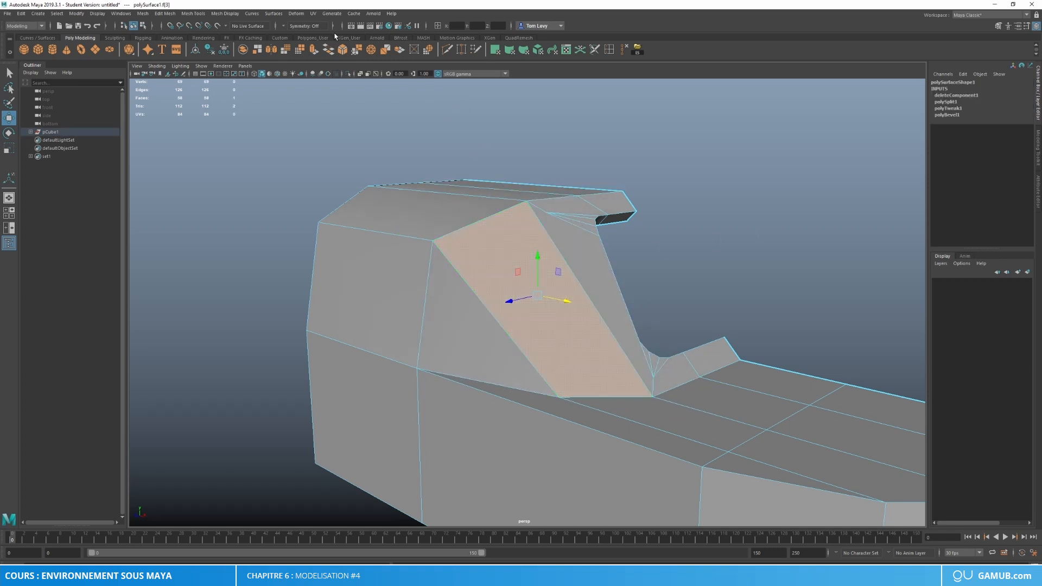
{"action": "left_click", "coordinate": [325, 52]}
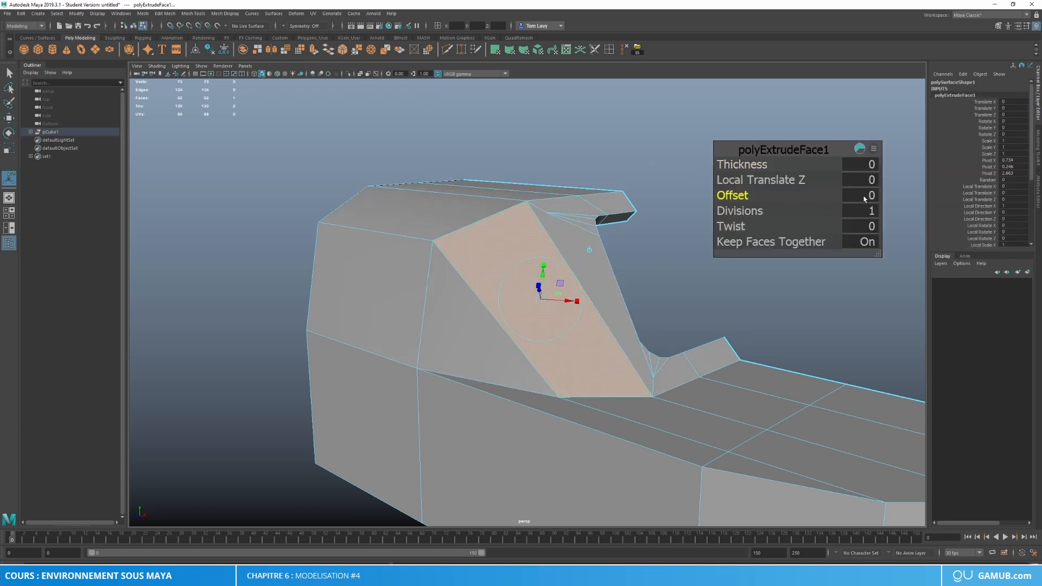
{"action": "left_click", "coordinate": [863, 196]}
{"action": "type", "text": "0.2"}
{"action": "key", "text": "Return"}
Step: Extrude the inset window face again with a thickness of -0.2 to recess it into the body
{"action": "key", "text": "g"}
{"action": "left_click_drag", "start_coordinate": [756, 165], "coordinate": [752, 166]}
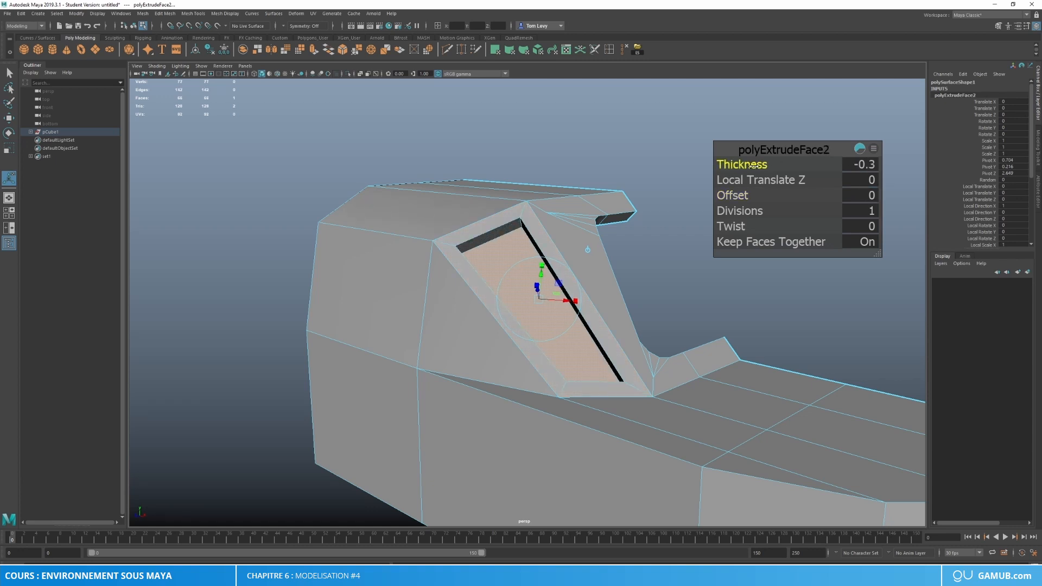
{"action": "left_click_drag", "start_coordinate": [661, 249], "coordinate": [834, 204], "text": "alt"}
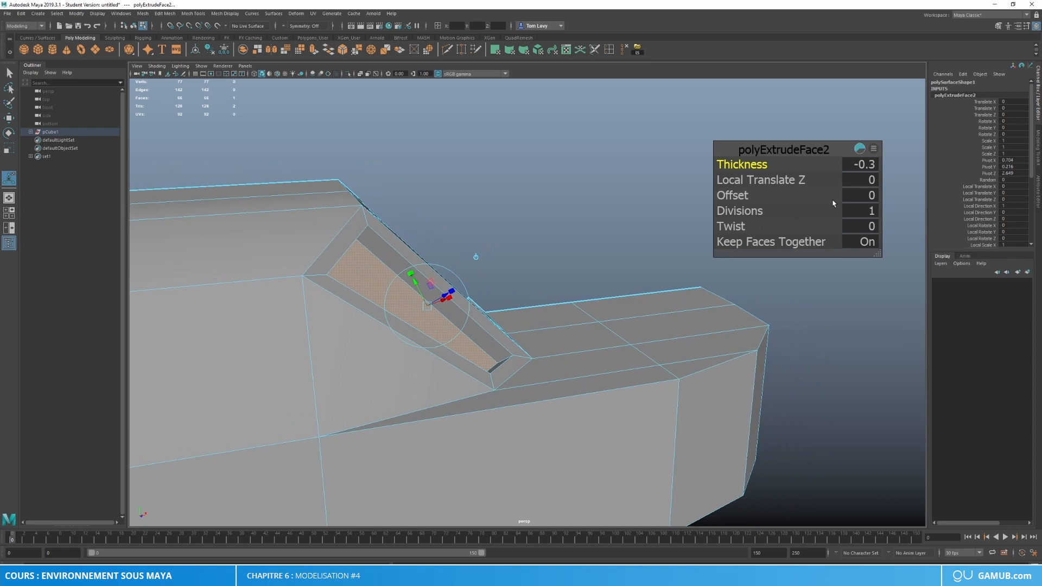
{"action": "left_click", "coordinate": [867, 167]}
{"action": "type", "text": "-0.2"}
{"action": "key", "text": "Return"}
{"action": "left_click_drag", "start_coordinate": [760, 182], "coordinate": [558, 225], "text": "alt"}
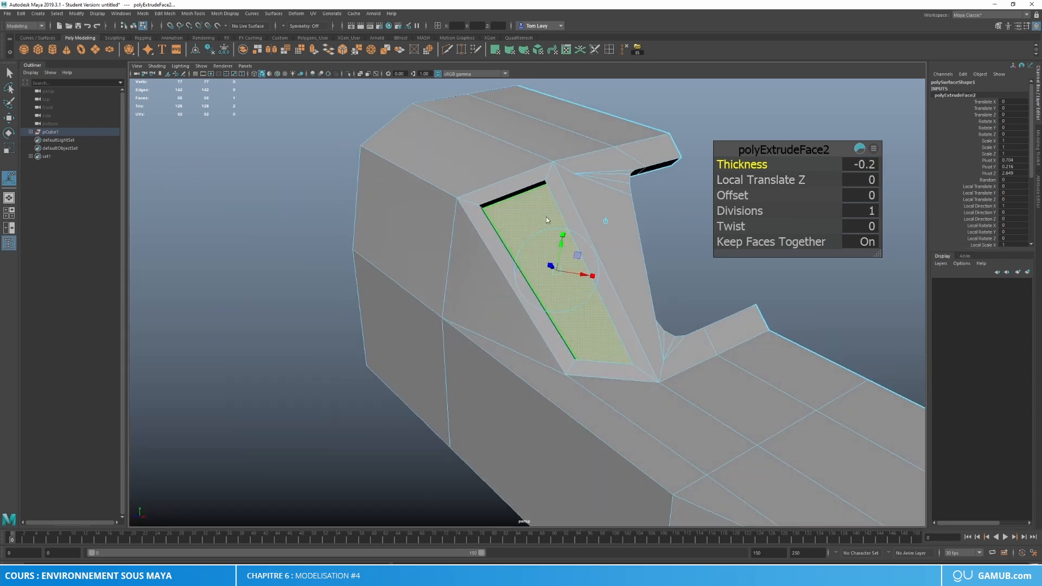
Step: Extract the recessed window face from the body as a separate pane object
{"action": "right_click_drag", "start_coordinate": [545, 218], "coordinate": [614, 215]}
{"action": "right_click_drag", "start_coordinate": [538, 226], "coordinate": [541, 240]}
{"action": "left_click", "coordinate": [540, 240]}
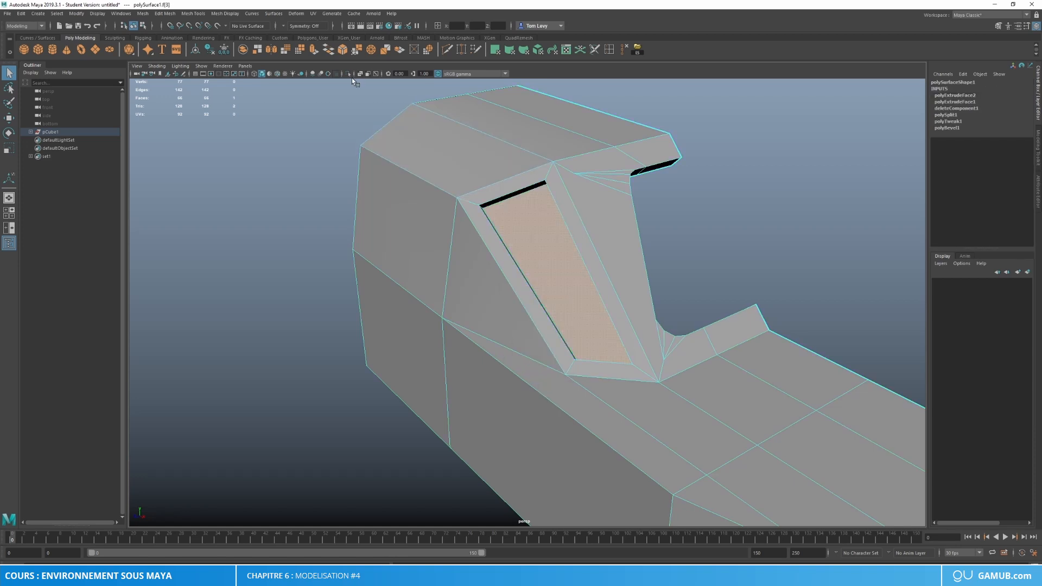
{"action": "left_click", "coordinate": [258, 50]}
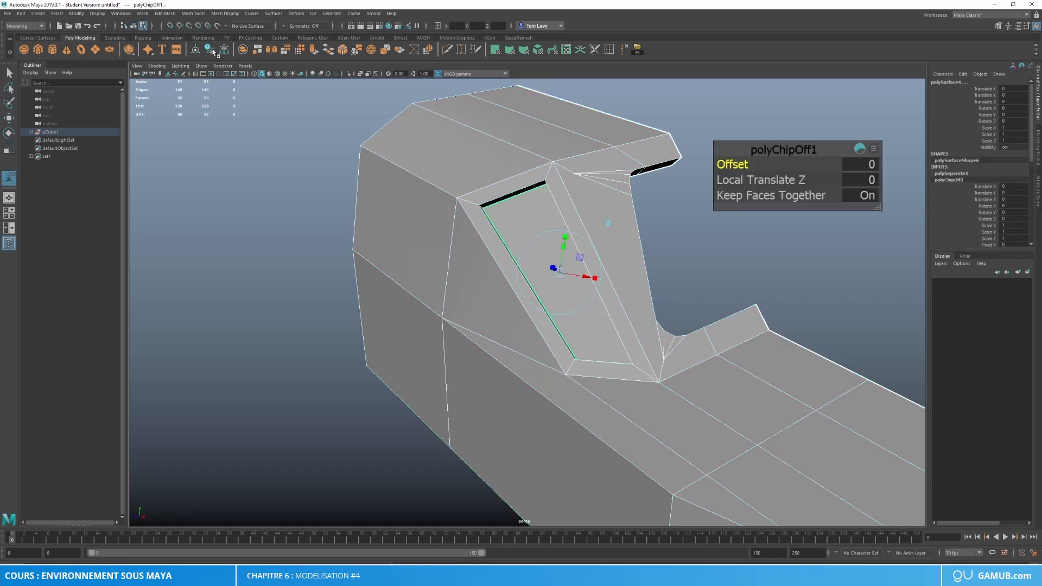
{"action": "key", "text": "w"}
{"action": "left_click", "coordinate": [529, 252]}
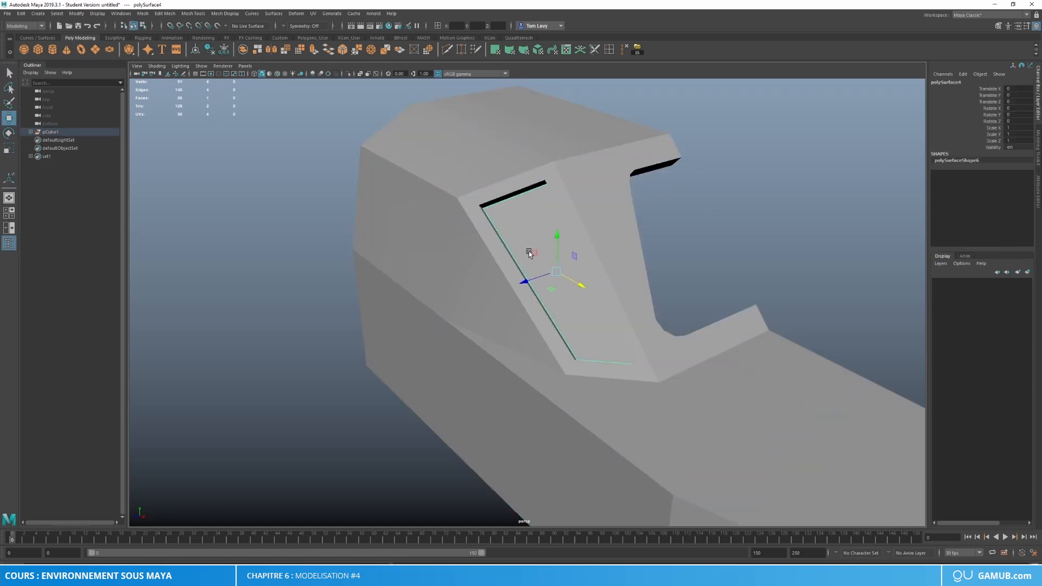
Step: Bevel the short depth edges at the four corners of the slanted side window recess with 3 segments, and return to object mode
{"action": "left_click_drag", "start_coordinate": [587, 242], "coordinate": [570, 221], "text": "alt"}
{"action": "right_click_drag", "start_coordinate": [541, 216], "coordinate": [529, 195]}
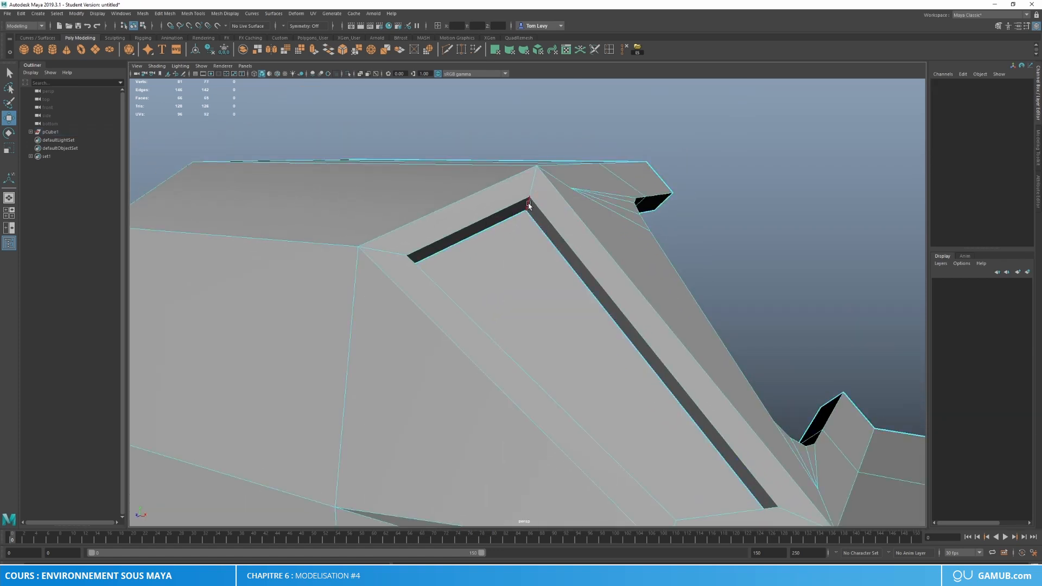
{"action": "left_click_drag", "start_coordinate": [529, 195], "coordinate": [649, 252], "text": "alt"}
{"action": "right_click_drag", "start_coordinate": [649, 252], "coordinate": [577, 242], "text": "alt"}
{"action": "left_click_drag", "start_coordinate": [577, 242], "coordinate": [545, 319], "text": "alt"}
{"action": "left_click", "coordinate": [545, 318]}
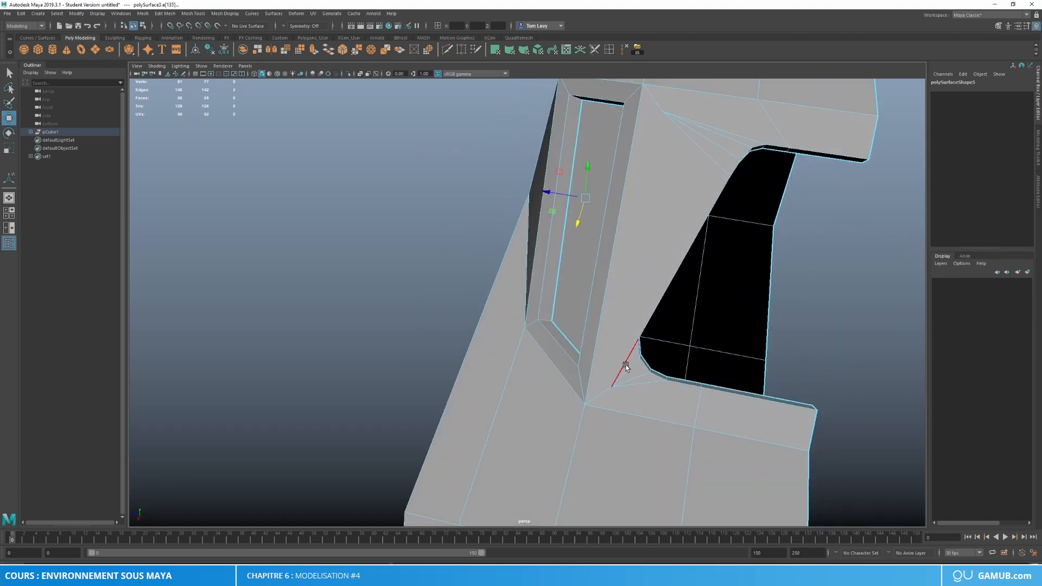
{"action": "left_click_drag", "start_coordinate": [627, 365], "coordinate": [572, 312], "text": "alt"}
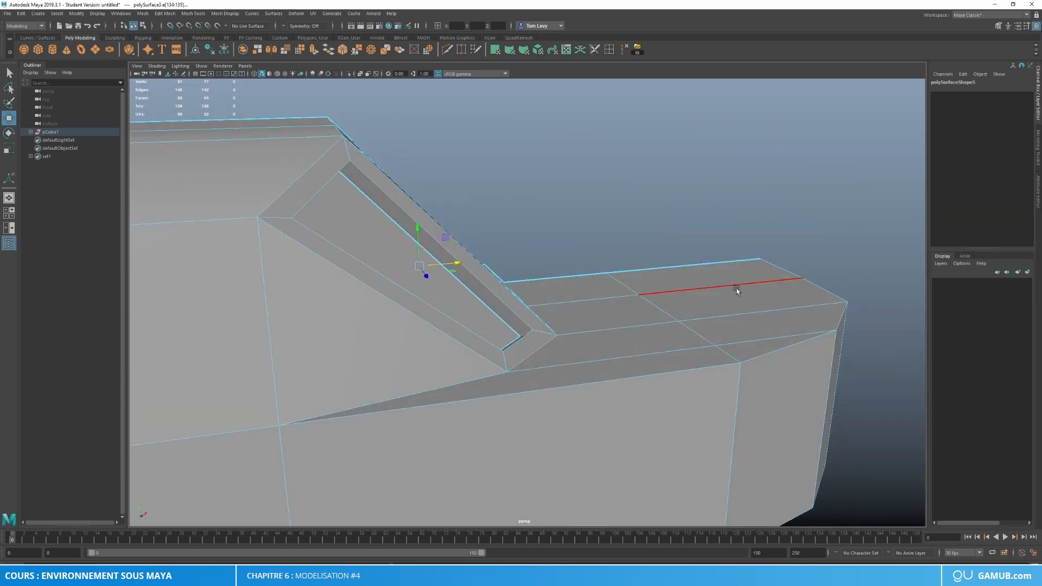
{"action": "left_click", "coordinate": [722, 290], "text": "shift"}
{"action": "left_click_drag", "start_coordinate": [722, 290], "coordinate": [370, 108], "text": "alt"}
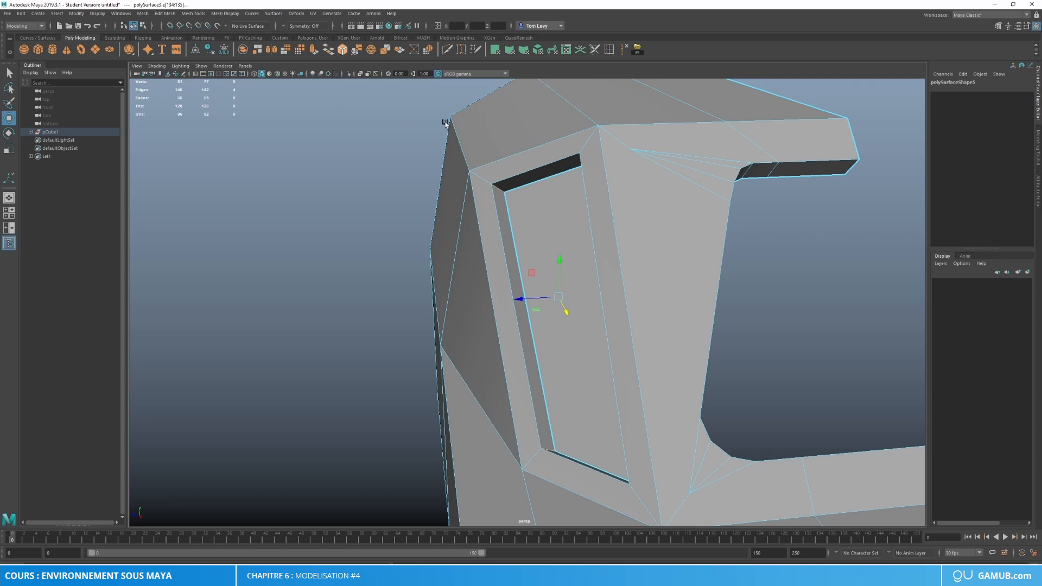
{"action": "key", "text": "ctrl+b"}
{"action": "left_click_drag", "start_coordinate": [737, 180], "coordinate": [739, 180]}
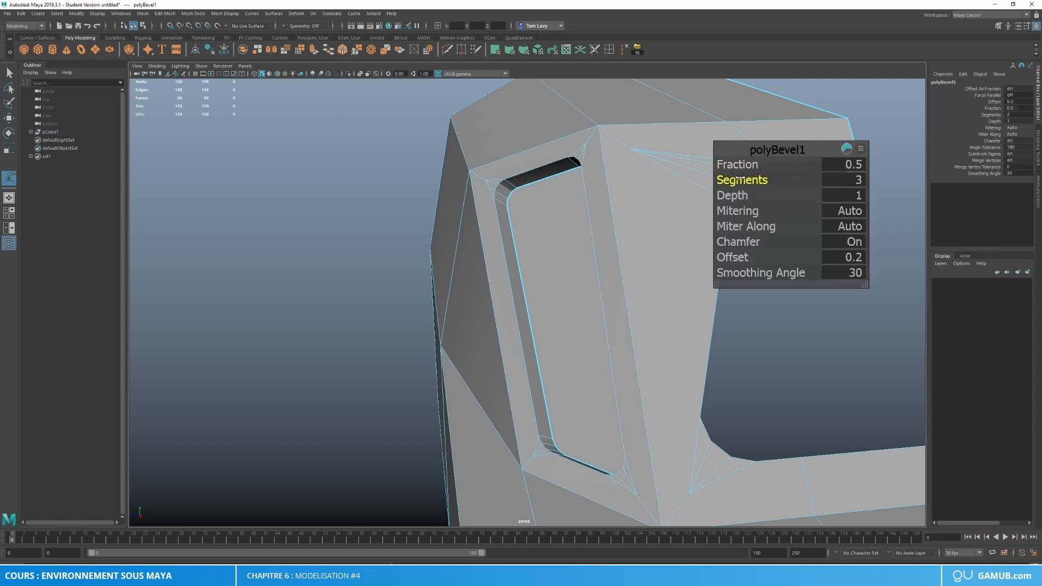
{"action": "left_click_drag", "start_coordinate": [637, 263], "coordinate": [549, 241], "text": "alt"}
{"action": "right_click_drag", "start_coordinate": [549, 240], "coordinate": [591, 222]}
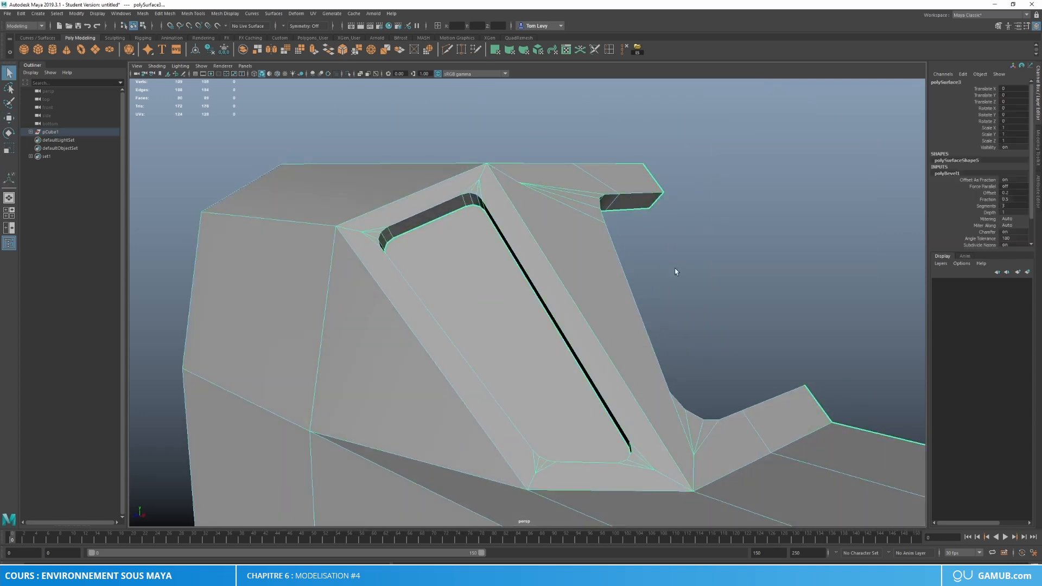
{"action": "left_click", "coordinate": [676, 272]}
{"action": "left_click_drag", "start_coordinate": [675, 271], "coordinate": [627, 348], "text": "alt"}
{"action": "left_click", "coordinate": [627, 347]}
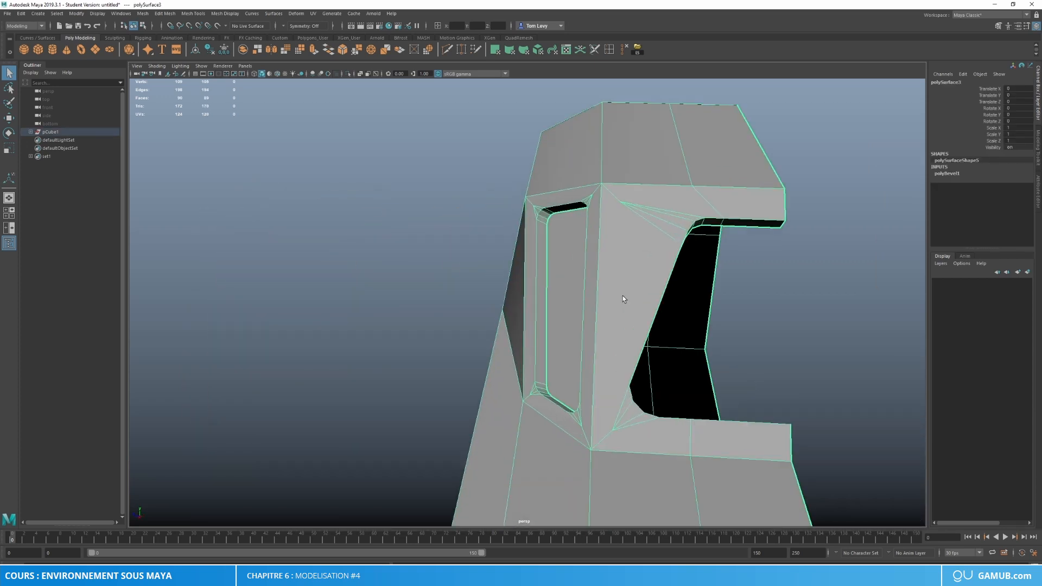
Step: Weld the leftover corner bevel vertices on the pillar into the pillar's upper and lower corner vertices, and return to object mode
{"action": "middle_click_drag", "start_coordinate": [623, 297], "coordinate": [558, 253], "text": "alt"}
{"action": "left_click_drag", "start_coordinate": [558, 253], "coordinate": [545, 201], "text": "alt"}
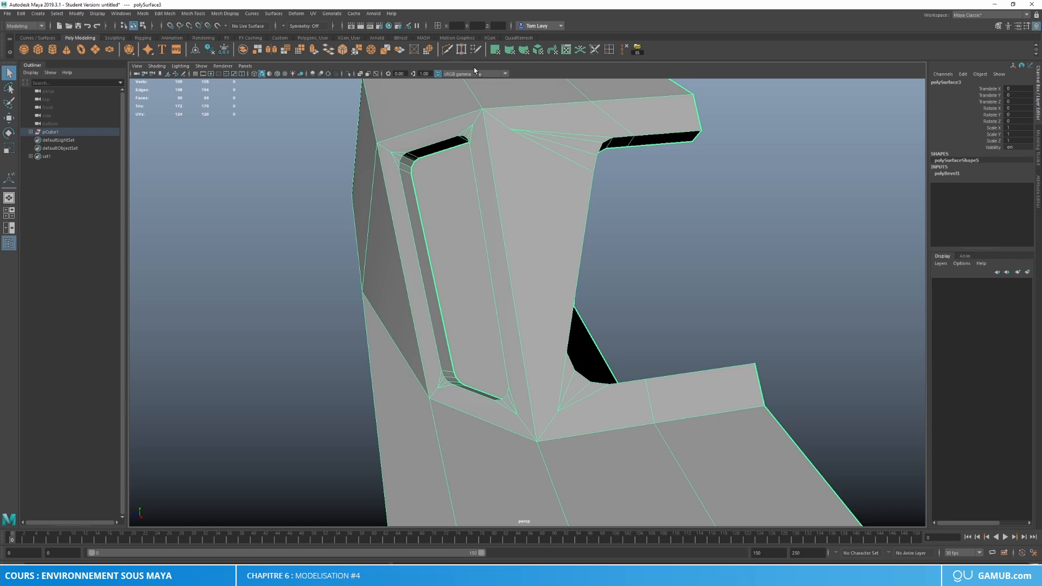
{"action": "left_click", "coordinate": [461, 50]}
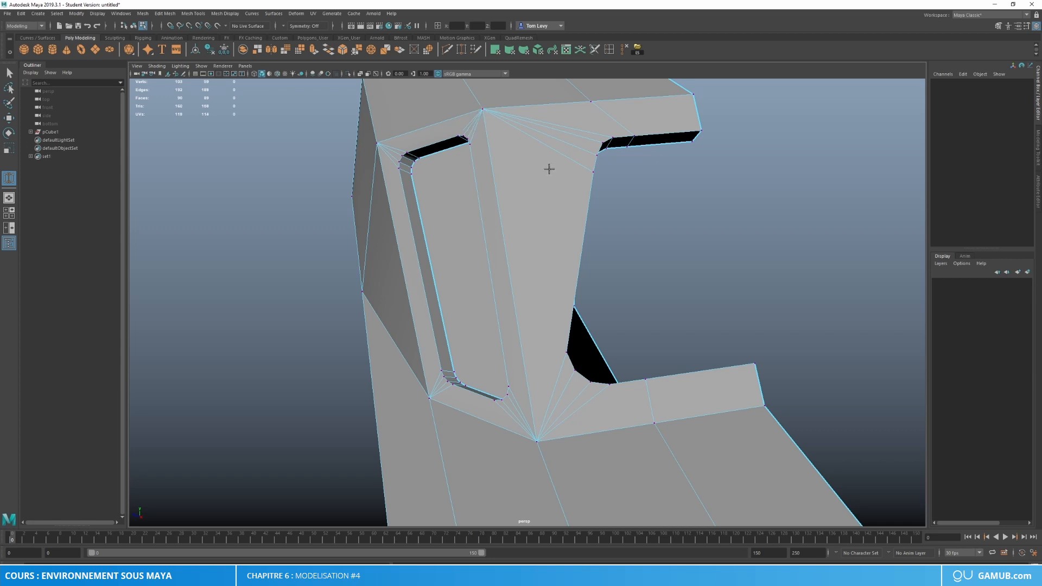
{"action": "key", "text": "w"}
{"action": "right_click_drag", "start_coordinate": [487, 189], "coordinate": [534, 175]}
{"action": "left_click", "coordinate": [714, 275]}
Step: Examine how the separate corner window pane sits in the recessed frame of the body
{"action": "right_click_drag", "start_coordinate": [619, 280], "coordinate": [529, 267], "text": "alt"}
{"action": "left_click_drag", "start_coordinate": [530, 266], "coordinate": [593, 345], "text": "alt"}
{"action": "left_click", "coordinate": [538, 366]}
{"action": "scroll", "coordinate": [556, 361], "scroll_direction": "down", "scroll_amount": 4}
{"action": "scroll", "coordinate": [505, 318], "scroll_direction": "up", "scroll_amount": 3}
{"action": "right_click_drag", "start_coordinate": [458, 253], "coordinate": [505, 249]}
{"action": "left_click", "coordinate": [463, 261]}
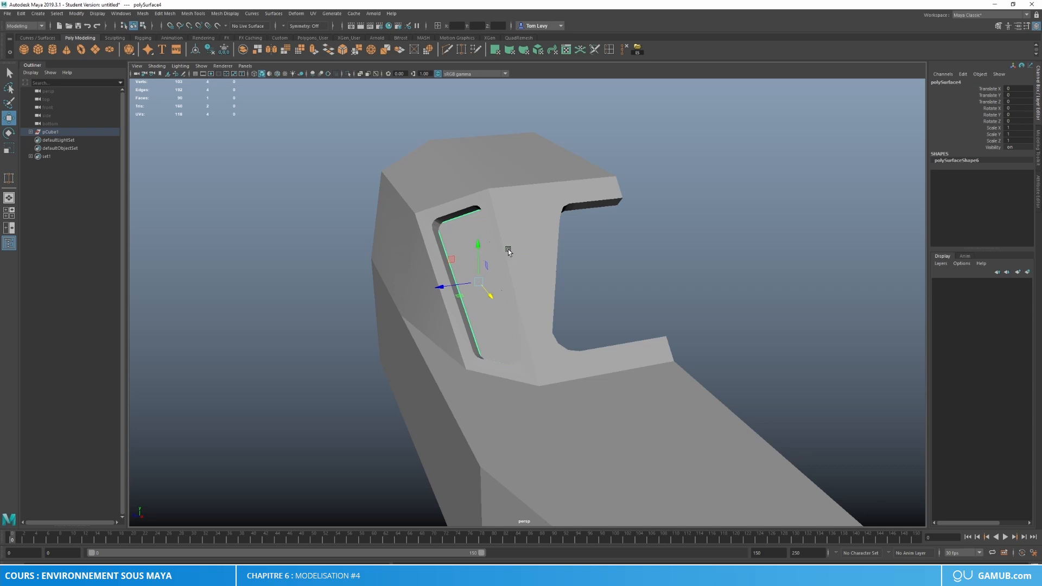
{"action": "scroll", "coordinate": [575, 312], "scroll_direction": "down", "scroll_amount": 2}
{"action": "left_click_drag", "start_coordinate": [563, 340], "coordinate": [589, 381], "text": "alt"}
{"action": "left_click", "coordinate": [589, 382]}
{"action": "scroll", "coordinate": [617, 399], "scroll_direction": "down", "scroll_amount": 2}
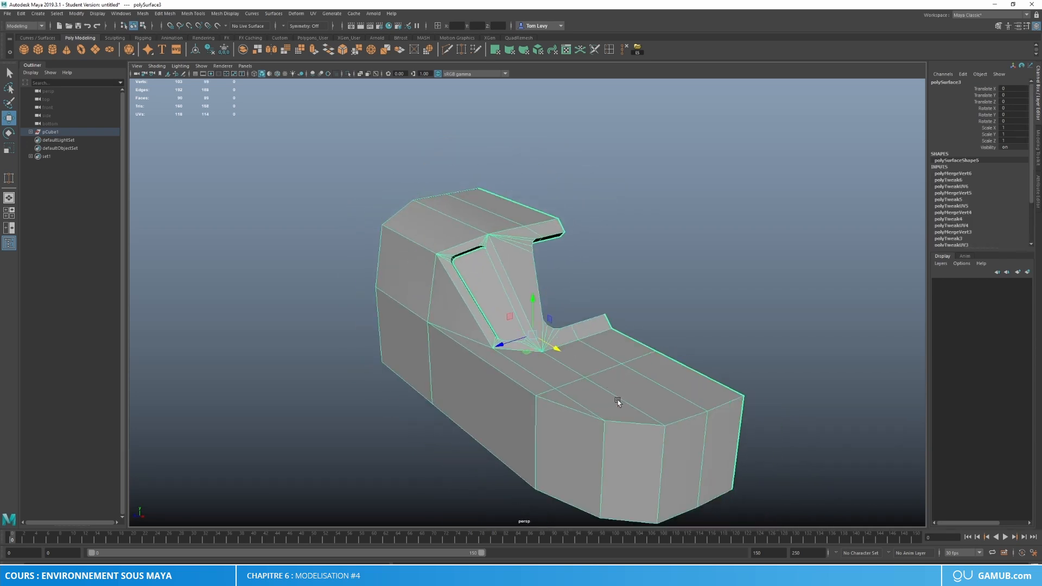
Step: Examine the front end of the body in the perspective and right views
{"action": "middle_click_drag", "start_coordinate": [616, 400], "coordinate": [543, 342], "text": "alt"}
{"action": "left_click_drag", "start_coordinate": [544, 342], "coordinate": [624, 356], "text": "alt"}
{"action": "scroll", "coordinate": [629, 356], "scroll_direction": "up", "scroll_amount": 3}
{"action": "middle_click_drag", "start_coordinate": [761, 306], "coordinate": [650, 232], "text": "alt"}
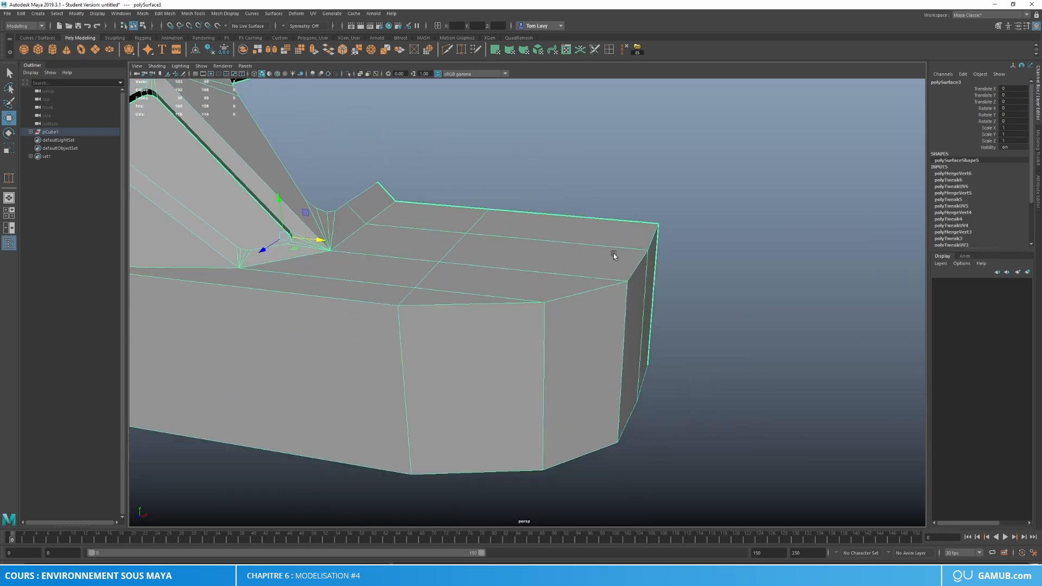
{"action": "key", "text": "space"}
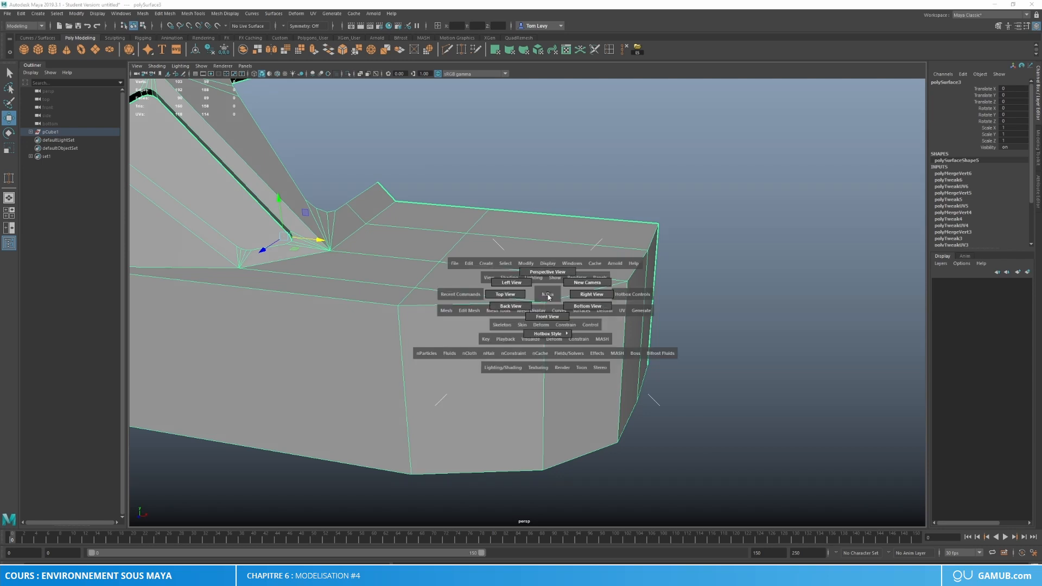
{"action": "left_click_drag", "start_coordinate": [548, 297], "coordinate": [581, 293]}
{"action": "scroll", "coordinate": [636, 319], "scroll_direction": "down", "scroll_amount": 5}
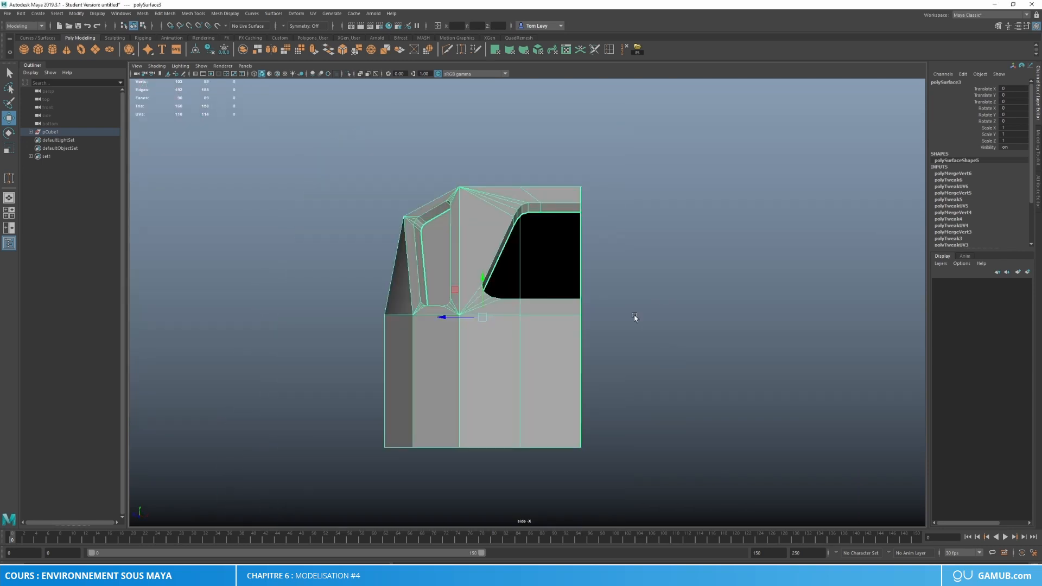
{"action": "key", "text": "space"}
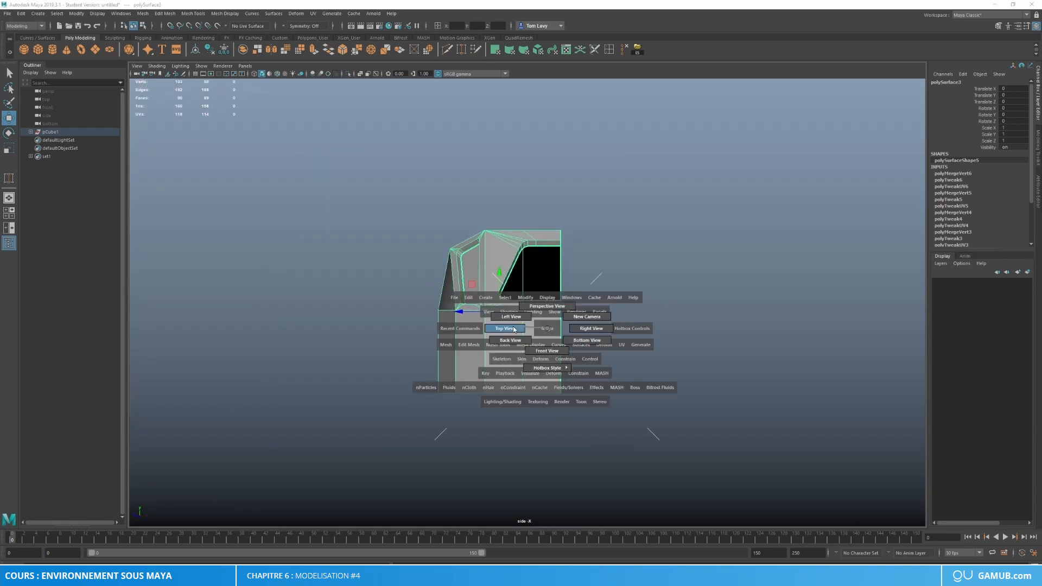
{"action": "left_click_drag", "start_coordinate": [546, 328], "coordinate": [545, 301]}
{"action": "key", "text": "space"}
{"action": "mouse_move", "coordinate": [533, 340]}
{"action": "left_mouse_down"}
{"action": "mouse_move", "coordinate": [533, 299]}
{"action": "mouse_move", "coordinate": [528, 358]}
{"action": "left_mouse_up"}
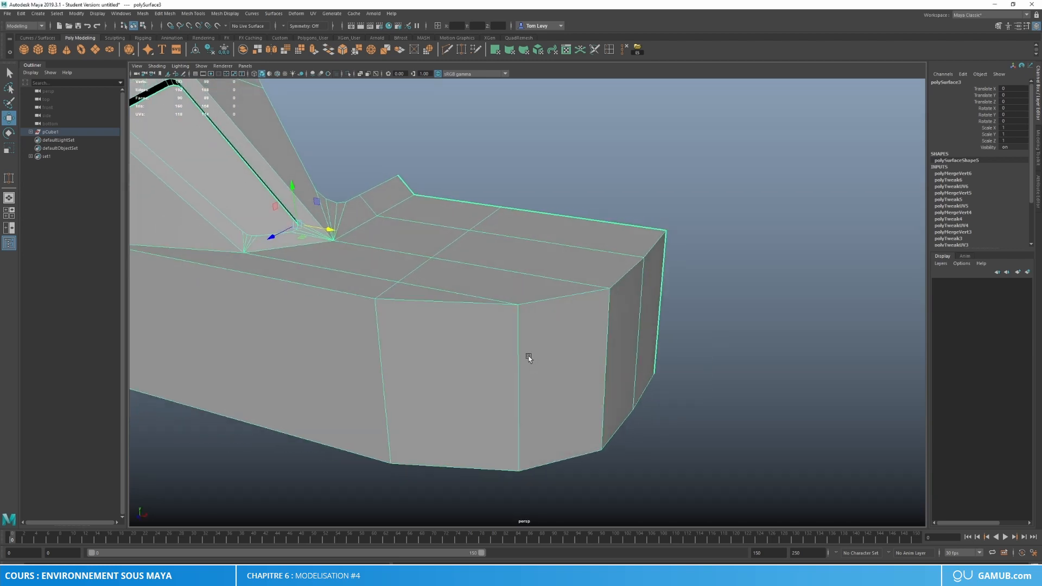
Step: Lower the hood's outer rim vertices, moving the outermost corner vertex down furthest so the hood slopes outward
{"action": "right_click_drag", "start_coordinate": [500, 293], "coordinate": [456, 305]}
{"action": "left_click", "coordinate": [375, 300]}
{"action": "left_click", "coordinate": [518, 304], "text": "shift"}
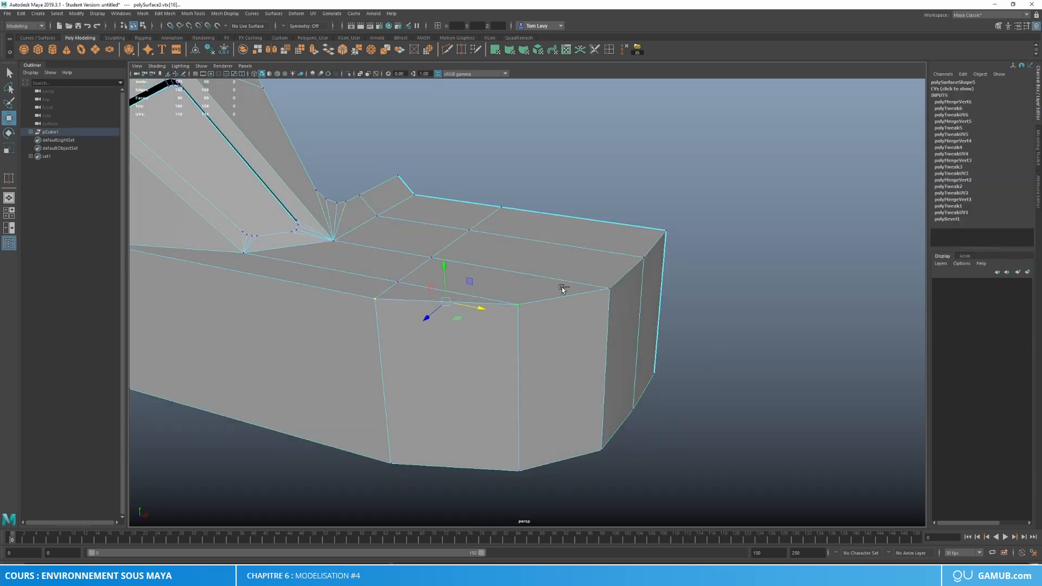
{"action": "left_click", "coordinate": [600, 289], "text": "shift"}
{"action": "scroll", "coordinate": [611, 326], "scroll_direction": "down", "scroll_amount": 3}
{"action": "left_click_drag", "start_coordinate": [617, 346], "coordinate": [566, 327], "text": "alt"}
{"action": "left_click_drag", "start_coordinate": [444, 230], "coordinate": [400, 251]}
{"action": "left_click", "coordinate": [433, 288]}
{"action": "left_click", "coordinate": [403, 260], "text": "shift"}
{"action": "left_click", "coordinate": [399, 264]}
{"action": "left_click", "coordinate": [442, 273]}
{"action": "left_click_drag", "start_coordinate": [508, 277], "coordinate": [530, 268], "text": "alt"}
Step: In the right view, adjust the heights of the hood's front rim vertices to form an even slope toward the outer corner
{"action": "key", "text": "space"}
{"action": "scroll", "coordinate": [450, 362], "scroll_direction": "up", "scroll_amount": 5}
{"action": "middle_click_drag", "start_coordinate": [452, 364], "coordinate": [565, 340], "text": "alt"}
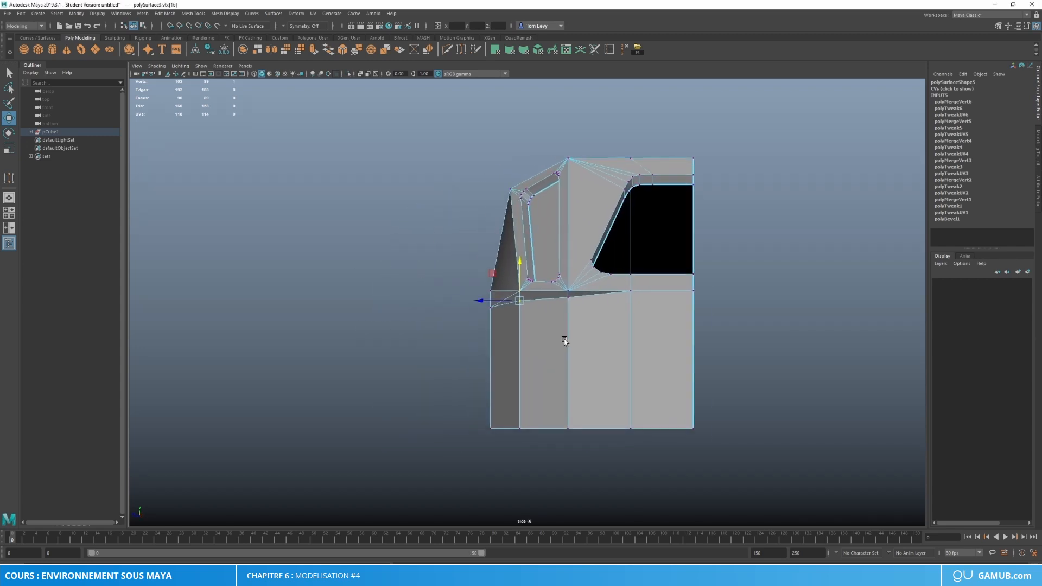
{"action": "scroll", "coordinate": [564, 340], "scroll_direction": "up", "scroll_amount": 3}
{"action": "left_click", "coordinate": [709, 283]}
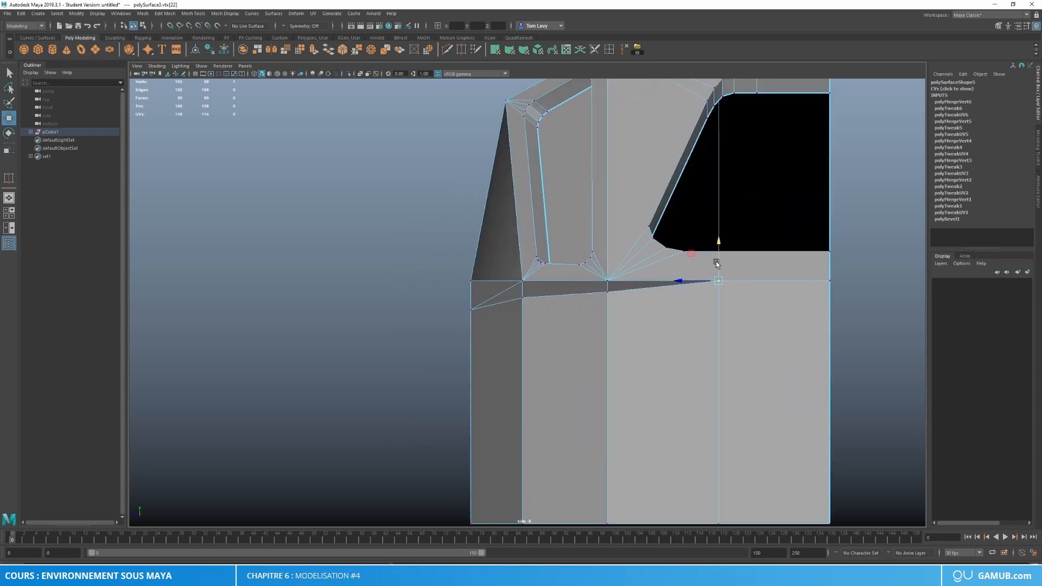
{"action": "left_click_drag", "start_coordinate": [719, 258], "coordinate": [718, 276]}
{"action": "left_click", "coordinate": [612, 278]}
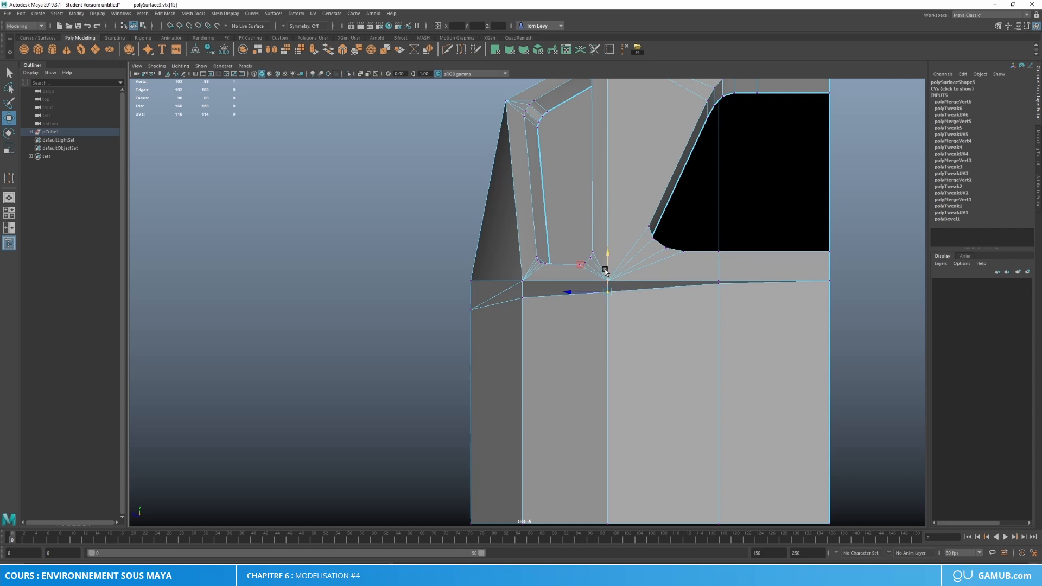
{"action": "left_click_drag", "start_coordinate": [605, 271], "coordinate": [607, 271]}
Step: Lower the vertex where the hood's transverse edge line meets the lengthwise edge below the corner window
{"action": "key", "text": "space"}
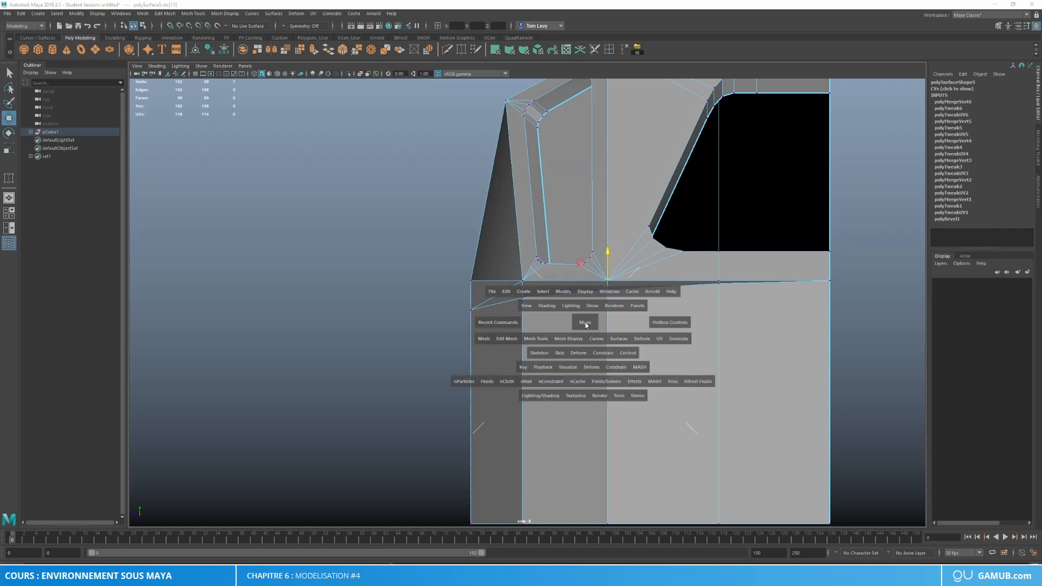
{"action": "left_click_drag", "start_coordinate": [583, 324], "coordinate": [586, 307]}
{"action": "right_click_drag", "start_coordinate": [587, 307], "coordinate": [675, 333], "text": "alt"}
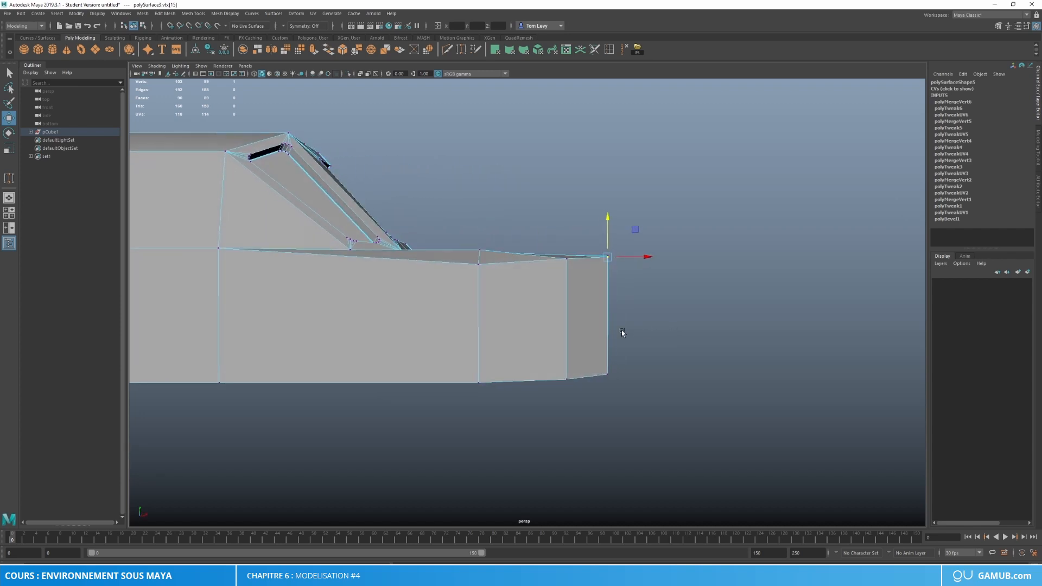
{"action": "left_click", "coordinate": [499, 275]}
{"action": "left_click_drag", "start_coordinate": [499, 275], "coordinate": [523, 284], "text": "alt"}
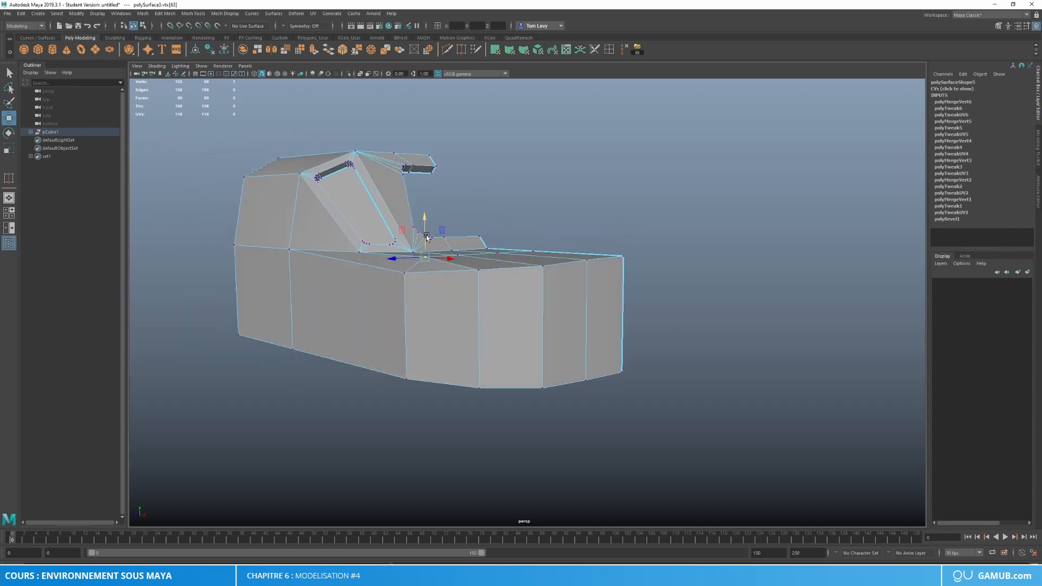
{"action": "left_click_drag", "start_coordinate": [424, 229], "coordinate": [444, 264]}
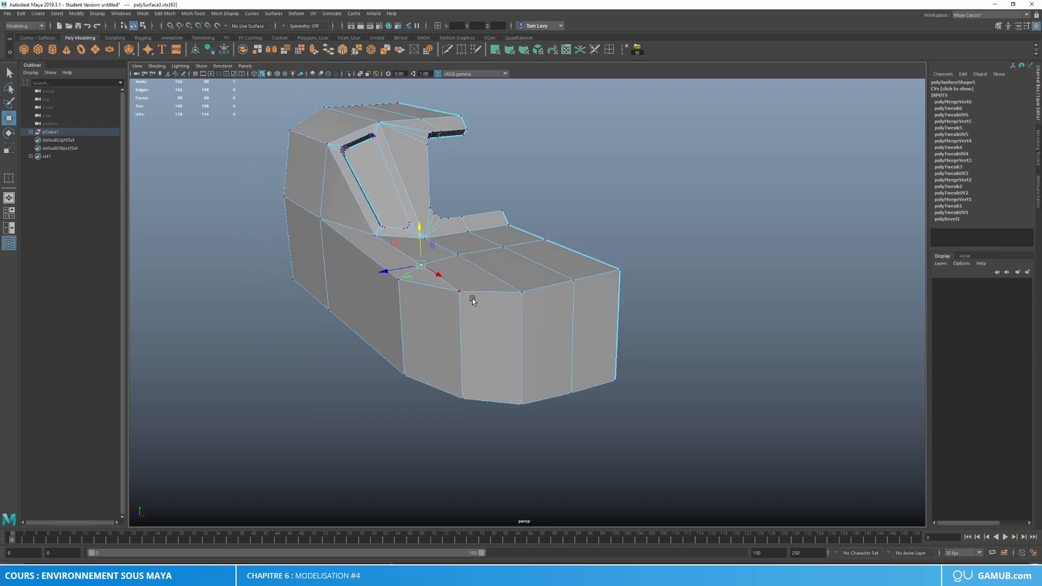
Step: Delete the transverse edge line running across the top of the hood, and return to object mode
{"action": "right_click", "coordinate": [444, 263]}
{"action": "right_click_drag", "start_coordinate": [444, 272], "coordinate": [443, 239]}
{"action": "left_click", "coordinate": [412, 271]}
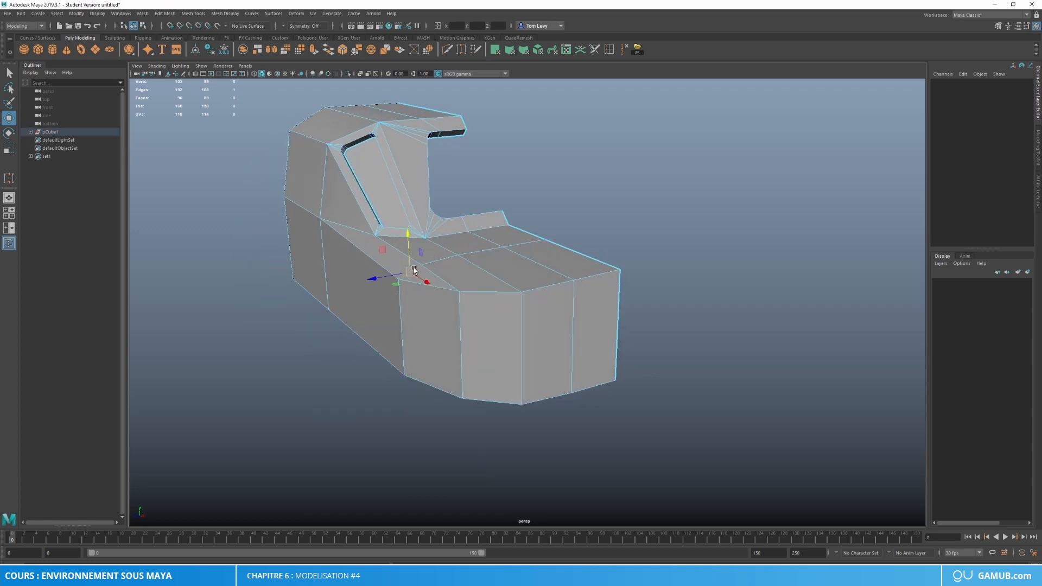
{"action": "left_click", "coordinate": [535, 241], "text": "shift"}
{"action": "double_click", "coordinate": [524, 243], "text": "shift"}
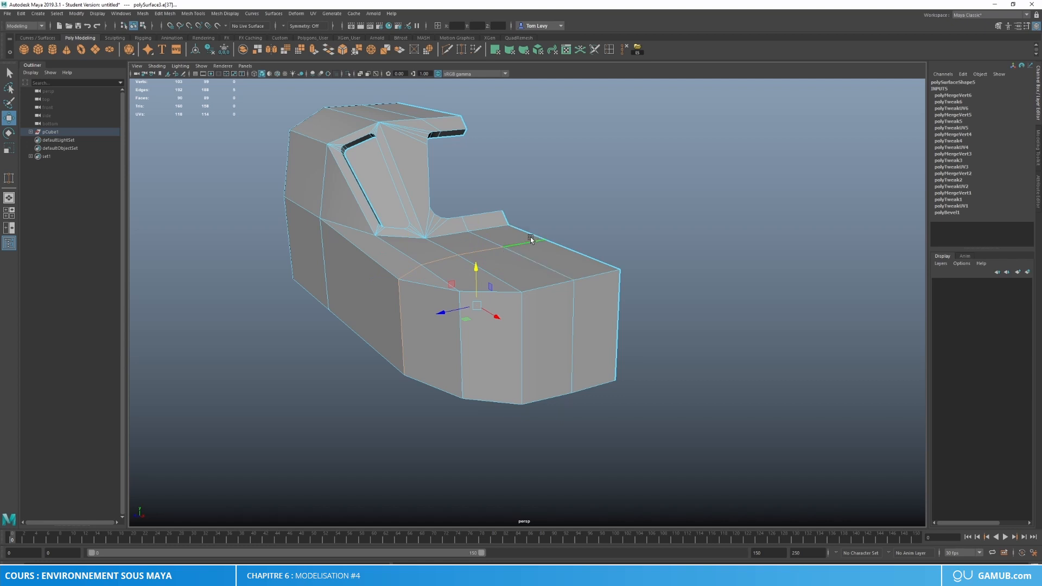
{"action": "left_click", "coordinate": [530, 240]}
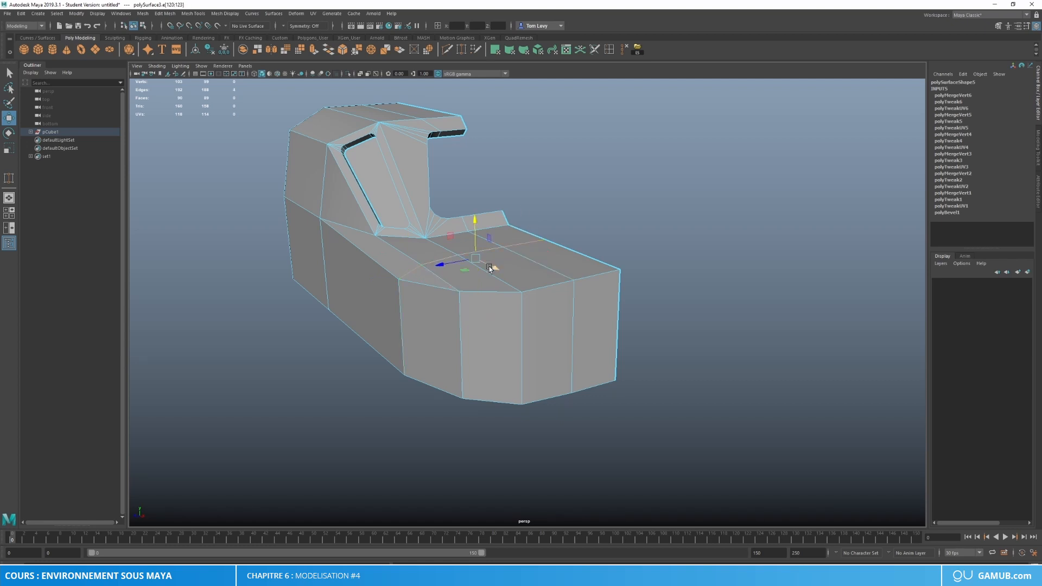
{"action": "key", "text": "Delete"}
{"action": "left_click_drag", "start_coordinate": [489, 268], "coordinate": [536, 252], "text": "alt"}
{"action": "left_click", "coordinate": [579, 252]}
{"action": "key", "text": "Delete"}
{"action": "left_click_drag", "start_coordinate": [482, 263], "coordinate": [469, 260], "text": "alt"}
{"action": "right_click_drag", "start_coordinate": [489, 254], "coordinate": [529, 242]}
{"action": "left_click", "coordinate": [590, 224]}
Step: Unlock the body's normals and apply Soften/Harden Edges to smooth its shading
{"action": "scroll", "coordinate": [586, 234], "scroll_direction": "down", "scroll_amount": 4}
{"action": "left_click_drag", "start_coordinate": [576, 271], "coordinate": [501, 280], "text": "alt"}
{"action": "left_click", "coordinate": [500, 282]}
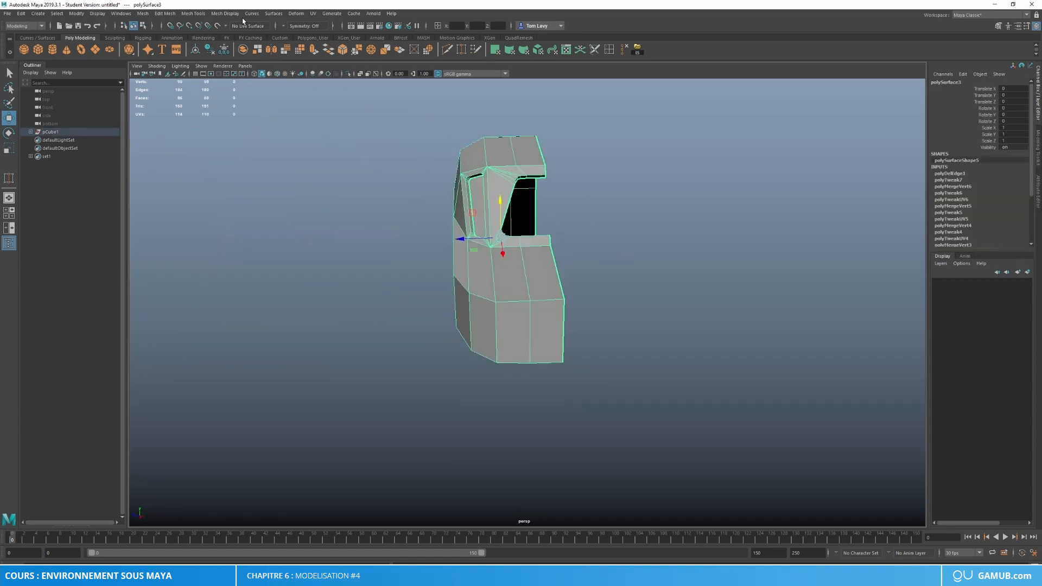
{"action": "left_click", "coordinate": [225, 13]}
{"action": "left_click", "coordinate": [244, 111]}
{"action": "left_click", "coordinate": [225, 13]}
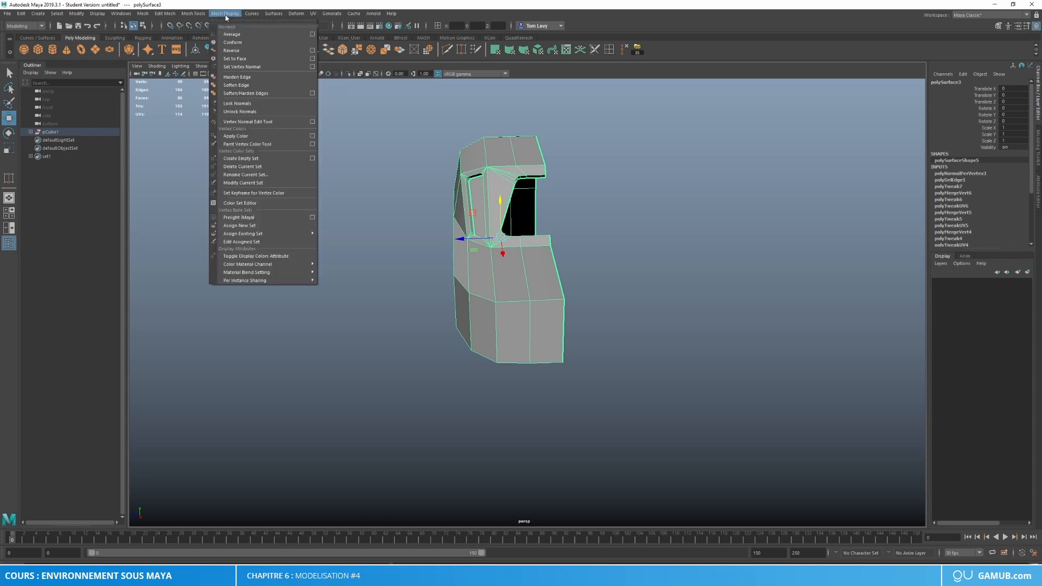
{"action": "left_click", "coordinate": [241, 95]}
{"action": "left_click_drag", "start_coordinate": [477, 264], "coordinate": [572, 283], "text": "alt"}
{"action": "left_click", "coordinate": [601, 190]}
{"action": "scroll", "coordinate": [468, 295], "scroll_direction": "up", "scroll_amount": 4}
{"action": "left_click_drag", "start_coordinate": [467, 295], "coordinate": [447, 294], "text": "alt"}
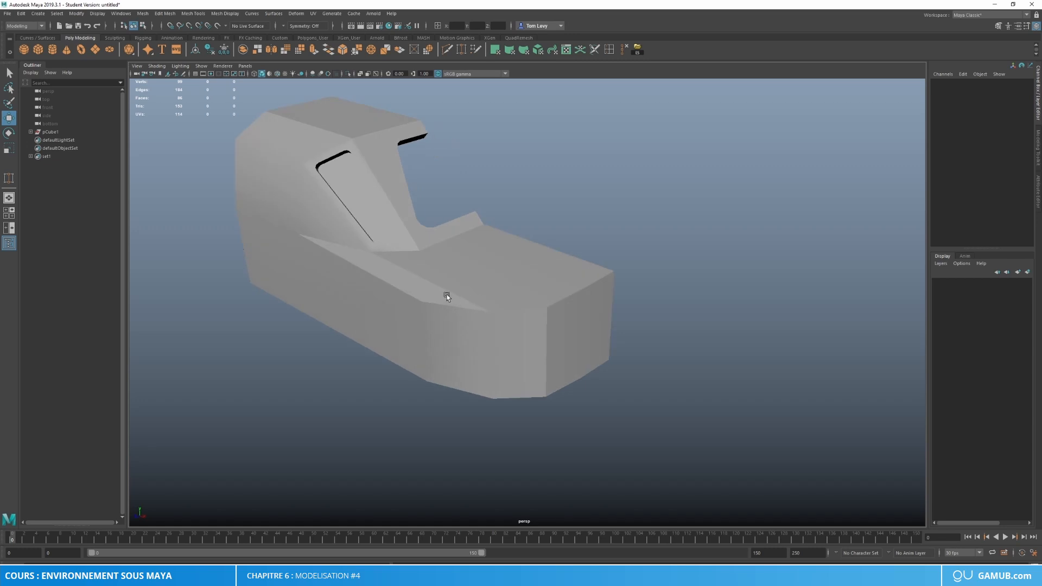
Step: Cut an edge with Multi-Cut from the corner window frame's lower front vertex down the body's side to its bottom edge
{"action": "left_click", "coordinate": [448, 292]}
{"action": "scroll", "coordinate": [448, 292], "scroll_direction": "up", "scroll_amount": 4}
{"action": "middle_click_drag", "start_coordinate": [457, 292], "coordinate": [564, 300], "text": "alt"}
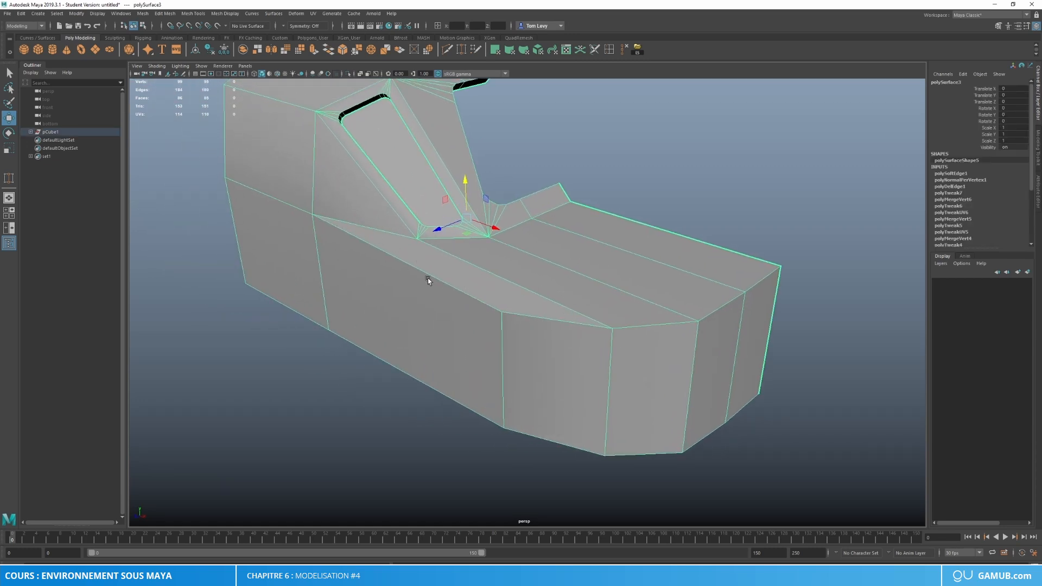
{"action": "left_click_drag", "start_coordinate": [428, 281], "coordinate": [549, 269], "text": "alt"}
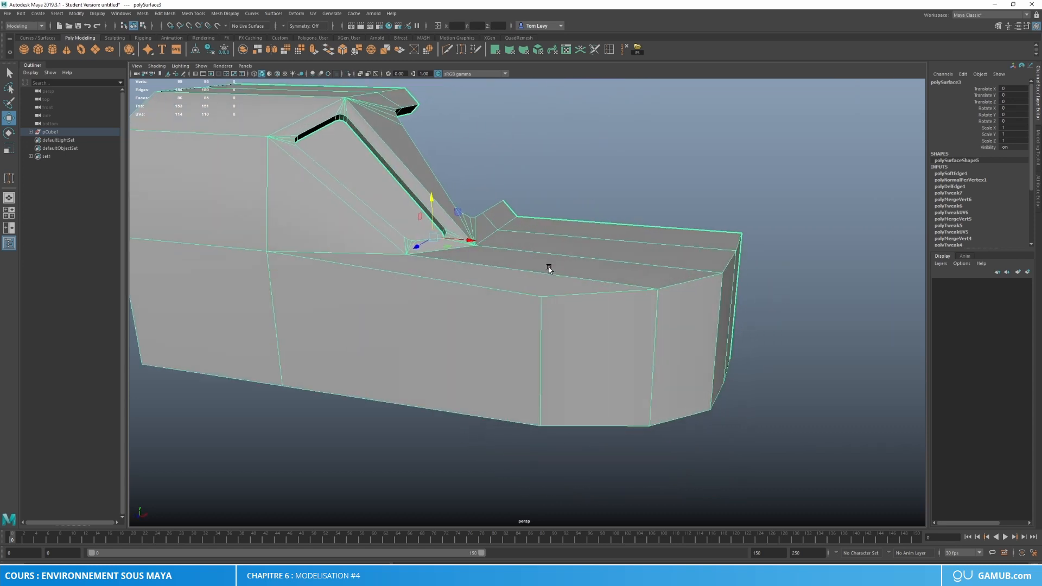
{"action": "left_click", "coordinate": [455, 53]}
{"action": "left_click", "coordinate": [403, 265]}
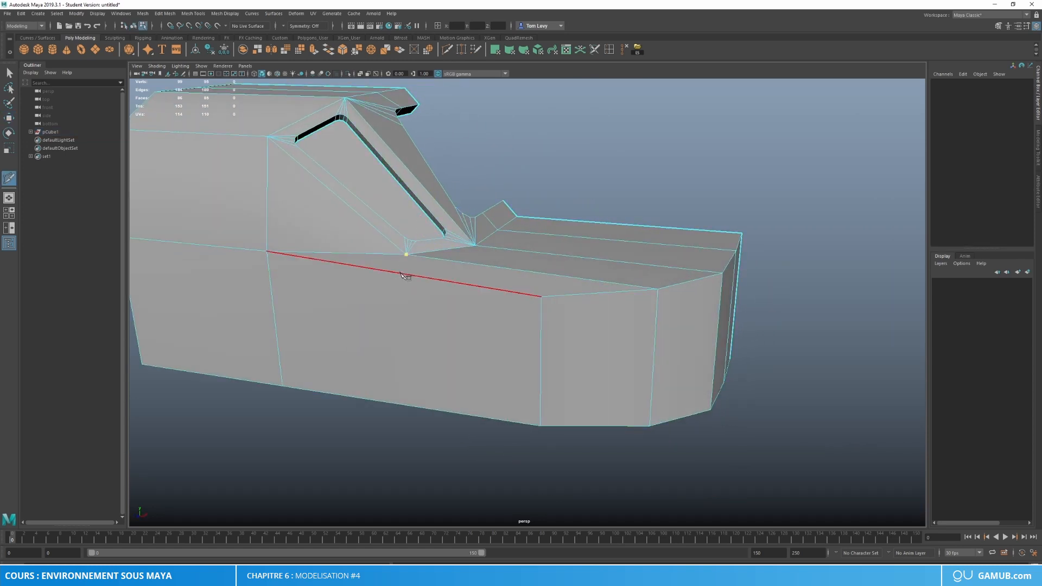
{"action": "left_click", "coordinate": [400, 273]}
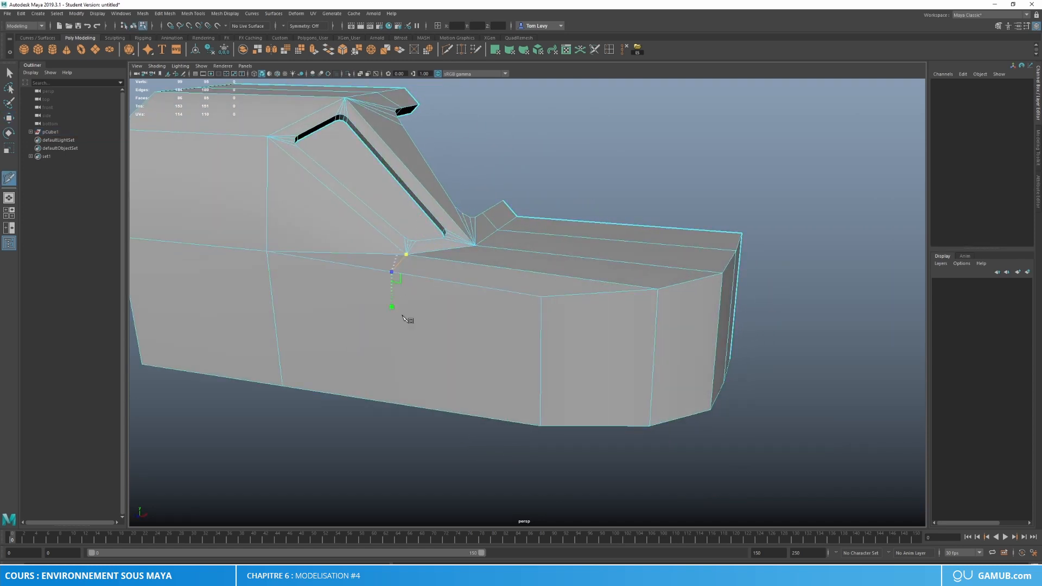
{"action": "left_click", "coordinate": [397, 404]}
{"action": "left_click_drag", "start_coordinate": [616, 305], "coordinate": [523, 272], "text": "alt"}
{"action": "key", "text": "w"}
{"action": "right_click_drag", "start_coordinate": [514, 249], "coordinate": [567, 213]}
{"action": "left_click", "coordinate": [676, 201]}
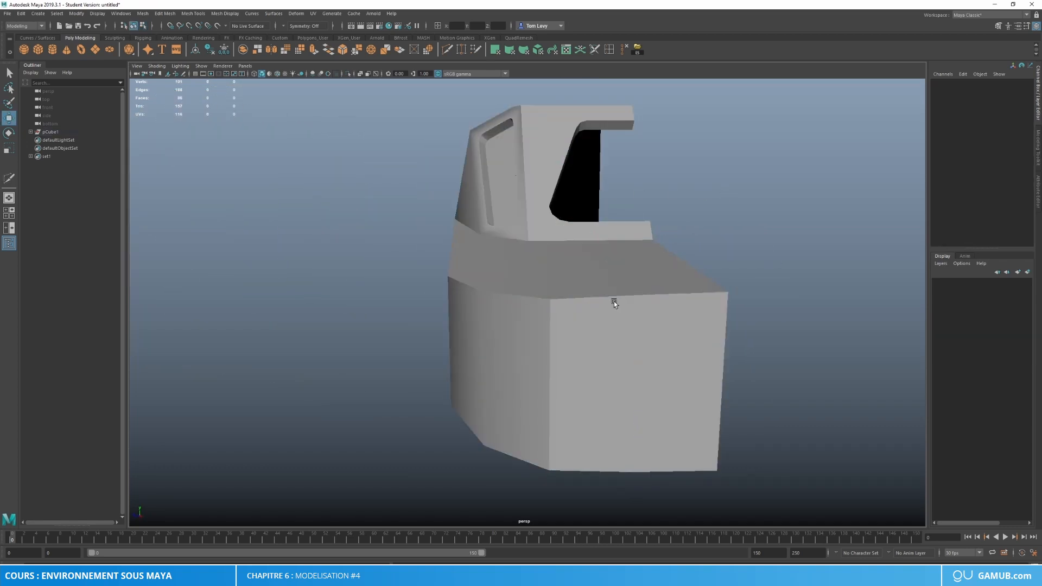
Step: Raise the new cut's upper side vertex and the hood's outer corner vertex slightly, and return to object mode
{"action": "left_click_drag", "start_coordinate": [614, 302], "coordinate": [593, 321], "text": "alt"}
{"action": "left_click", "coordinate": [490, 288]}
{"action": "right_click_drag", "start_coordinate": [472, 282], "coordinate": [414, 262]}
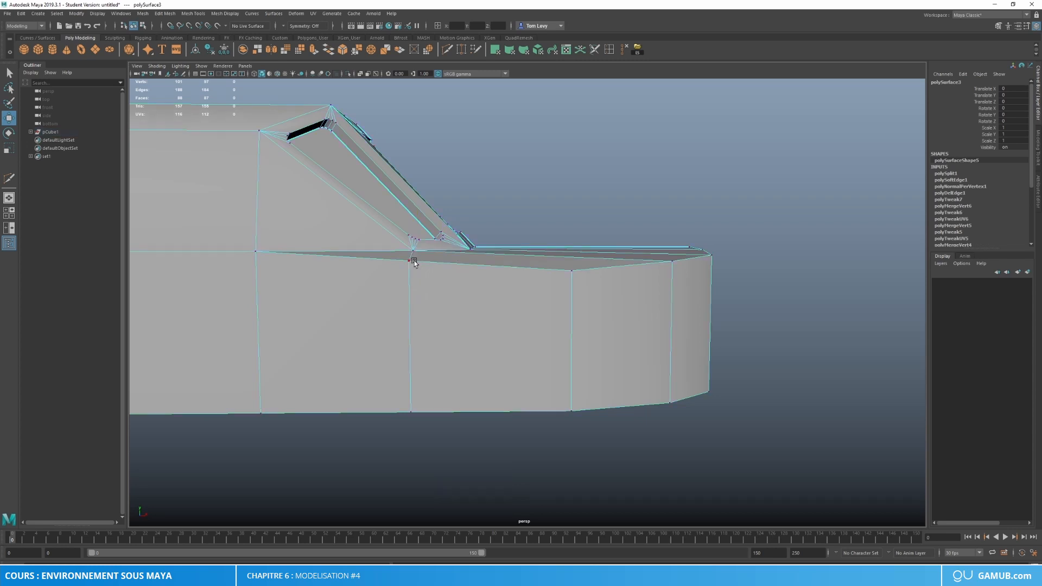
{"action": "left_click", "coordinate": [413, 260]}
{"action": "left_click_drag", "start_coordinate": [409, 241], "coordinate": [408, 238]}
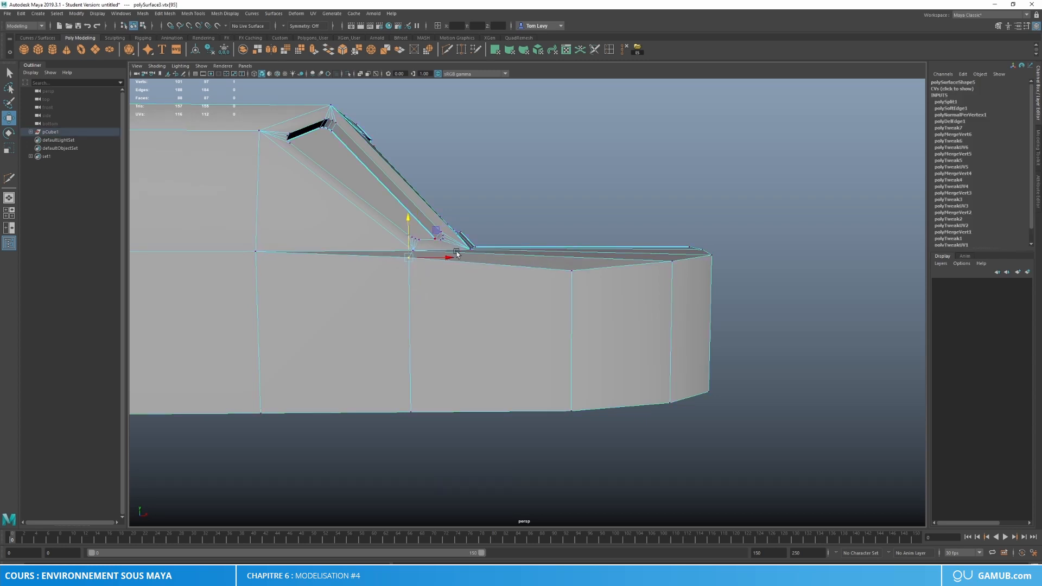
{"action": "left_click", "coordinate": [576, 274]}
{"action": "left_click_drag", "start_coordinate": [575, 255], "coordinate": [575, 249]}
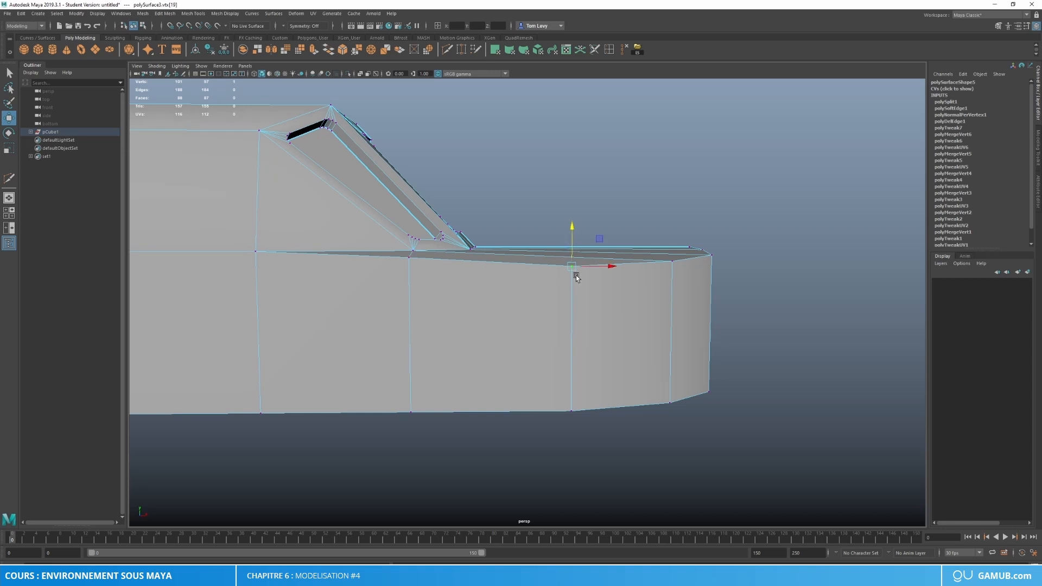
{"action": "left_click_drag", "start_coordinate": [754, 296], "coordinate": [637, 263], "text": "alt"}
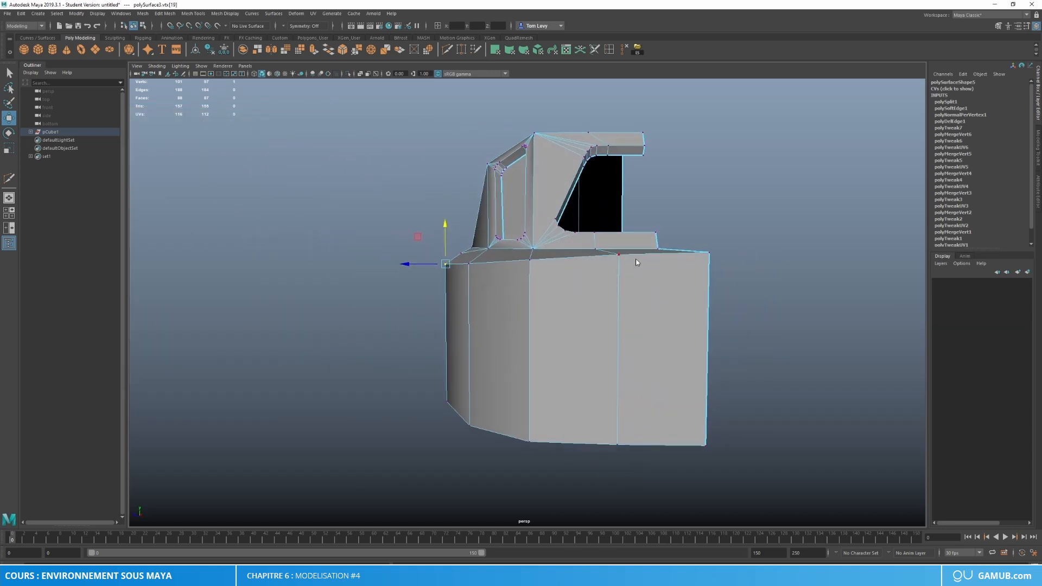
{"action": "right_click_drag", "start_coordinate": [637, 263], "coordinate": [722, 231]}
{"action": "key", "text": "space"}
{"action": "left_click_drag", "start_coordinate": [654, 274], "coordinate": [687, 272]}
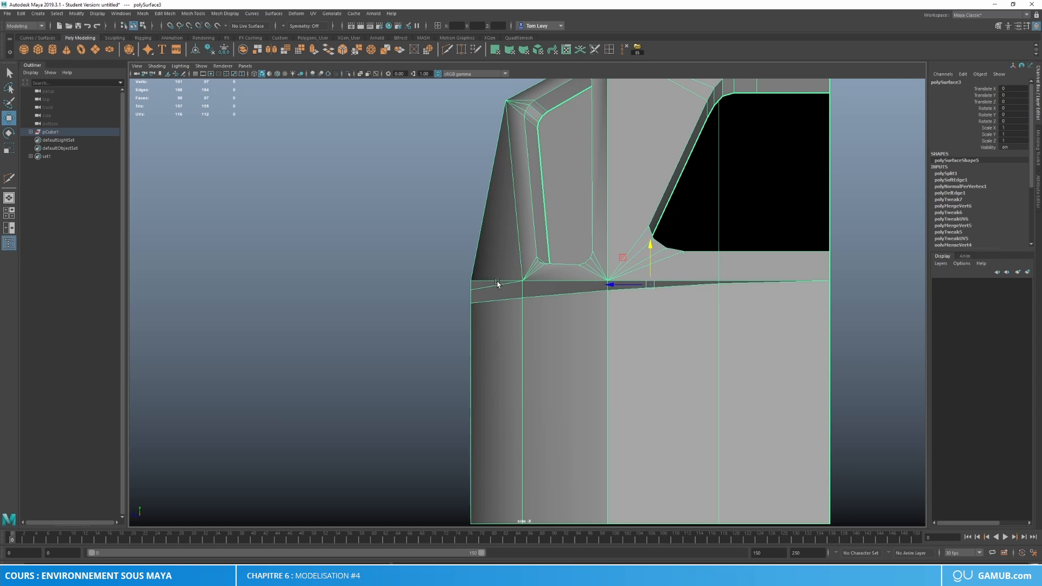
{"action": "key", "text": "space"}
{"action": "left_click_drag", "start_coordinate": [498, 282], "coordinate": [495, 235]}
{"action": "left_click_drag", "start_coordinate": [538, 277], "coordinate": [555, 297], "text": "alt"}
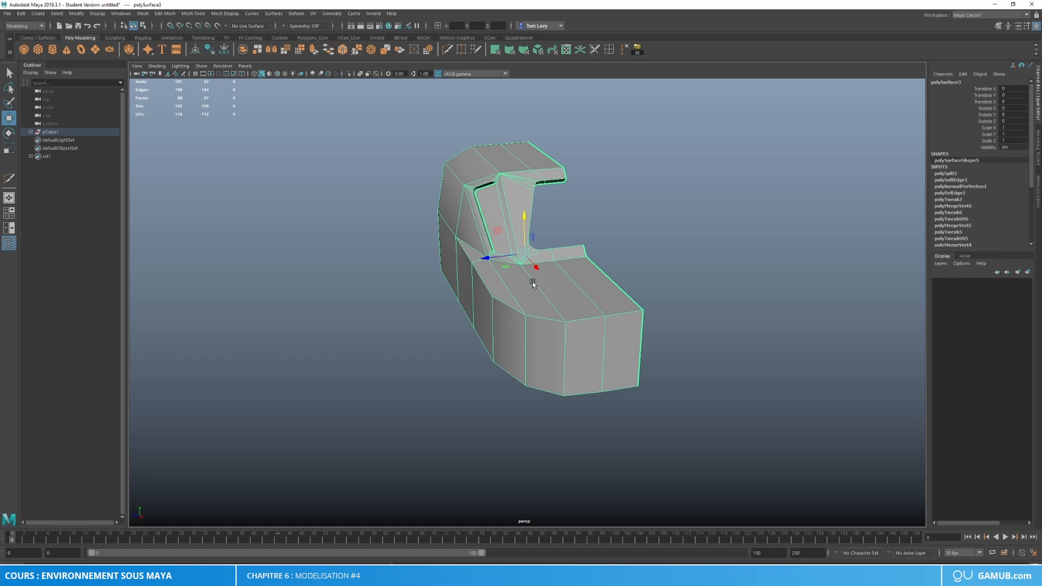
{"action": "left_click_drag", "start_coordinate": [533, 284], "coordinate": [523, 254], "text": "alt"}
Step: In the top view, move the rear-end vertices slightly outward, leaving those on the centre line in place
{"action": "key", "text": "space"}
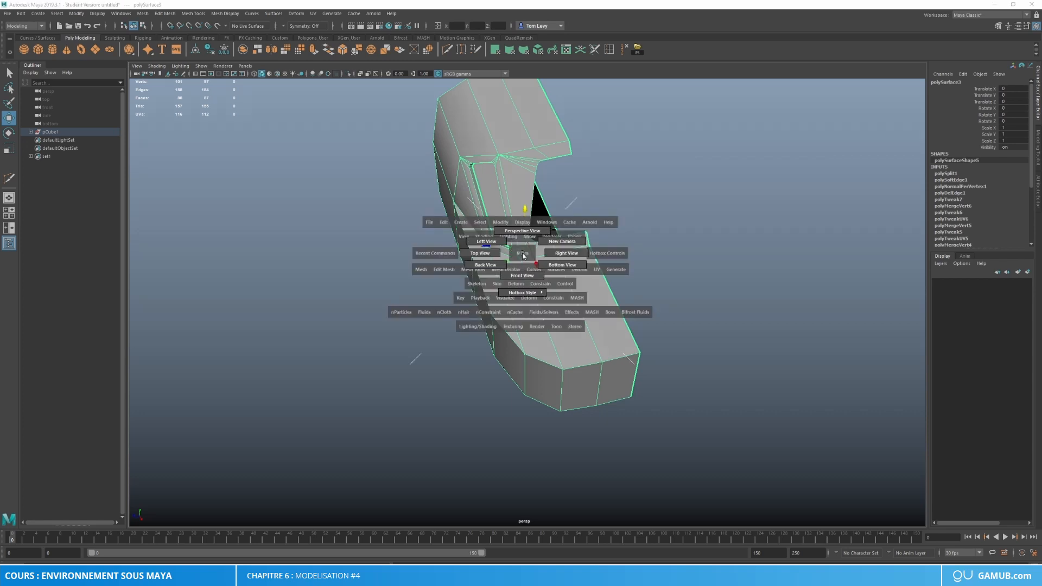
{"action": "left_click", "coordinate": [487, 254]}
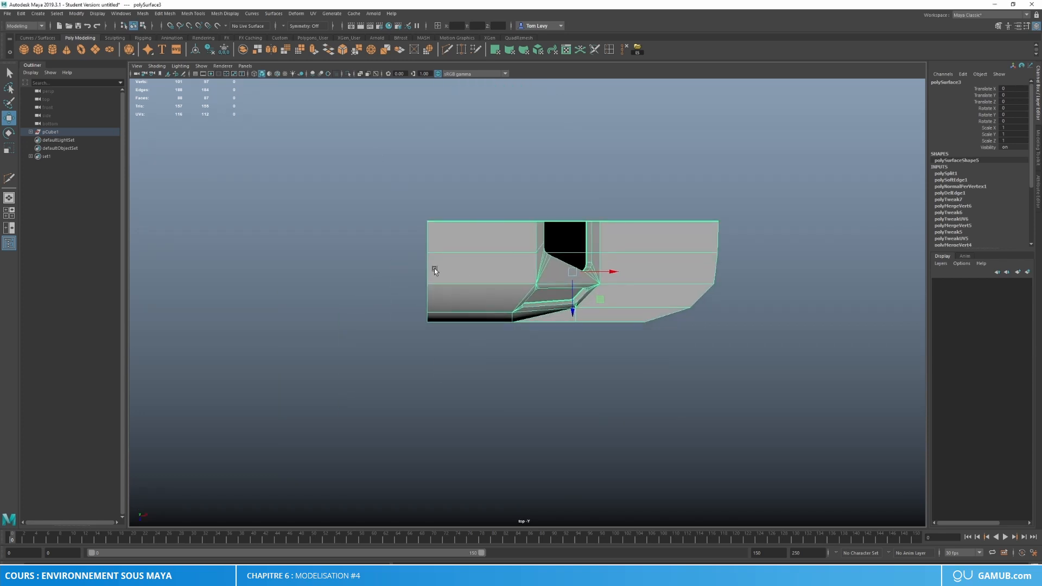
{"action": "right_click_drag", "start_coordinate": [435, 268], "coordinate": [386, 250]}
{"action": "key", "text": "r"}
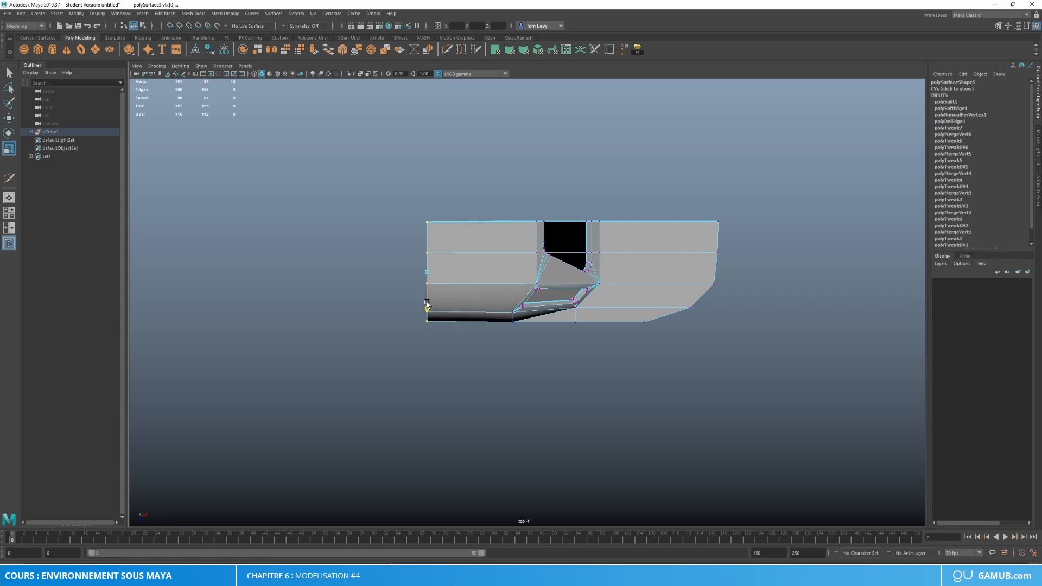
{"action": "left_click_drag", "start_coordinate": [444, 352], "coordinate": [407, 251]}
{"action": "key", "text": "w"}
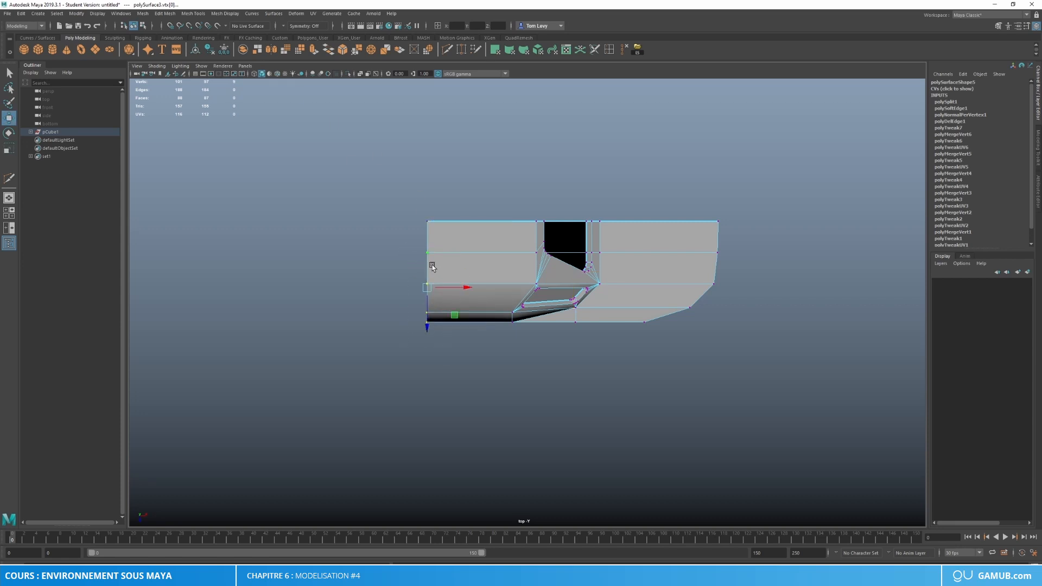
{"action": "left_click_drag", "start_coordinate": [427, 328], "coordinate": [429, 332]}
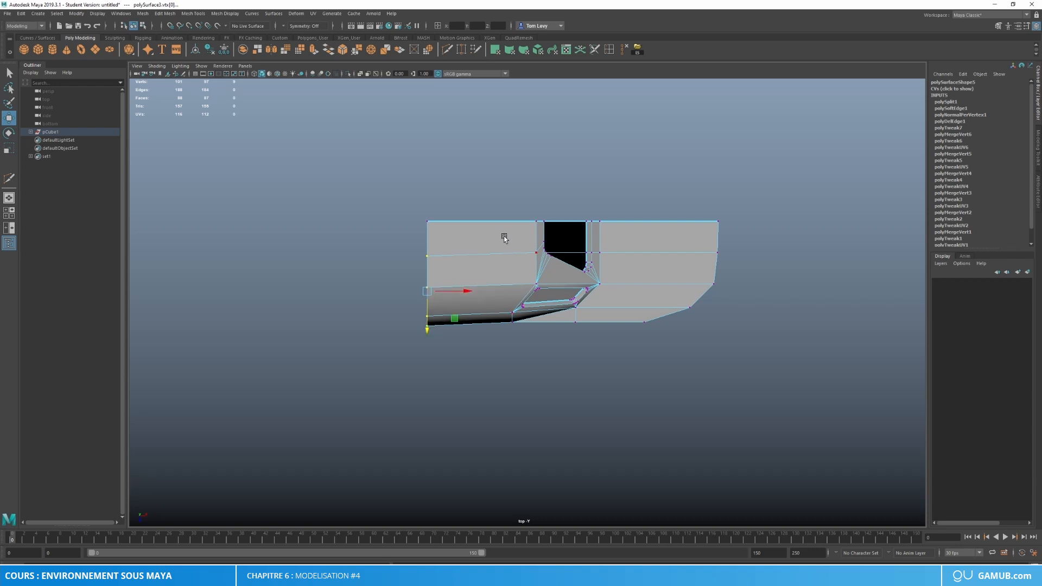
{"action": "left_click_drag", "start_coordinate": [504, 237], "coordinate": [565, 350]}
{"action": "left_click_drag", "start_coordinate": [405, 266], "coordinate": [428, 335]}
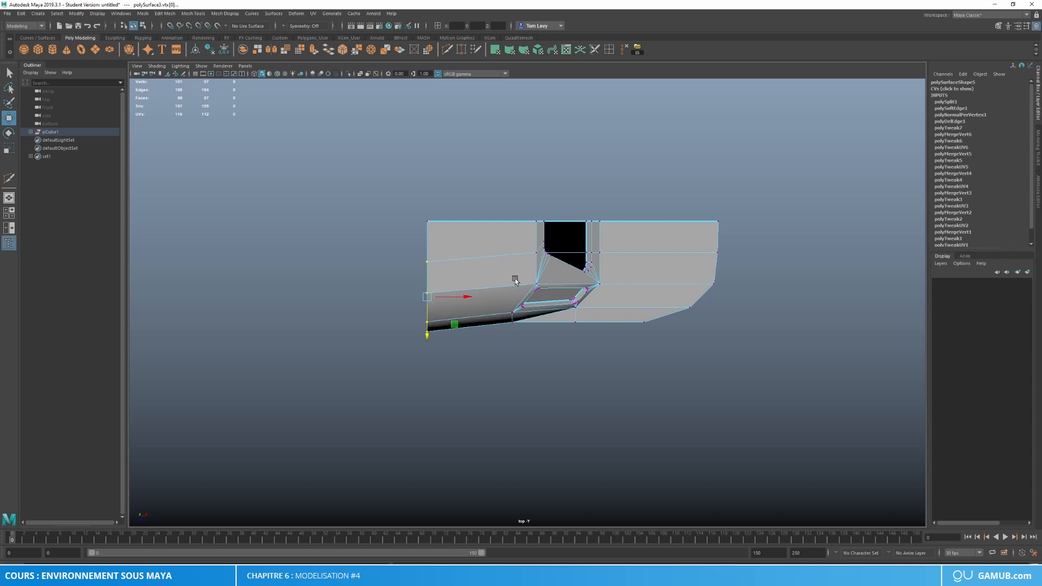
Step: Shift the vertex columns behind and in front of the corner window outward, adjust the hood's side vertex, and return to object mode in perspective
{"action": "left_click_drag", "start_coordinate": [520, 244], "coordinate": [494, 235]}
{"action": "left_click_drag", "start_coordinate": [531, 321], "coordinate": [532, 328]}
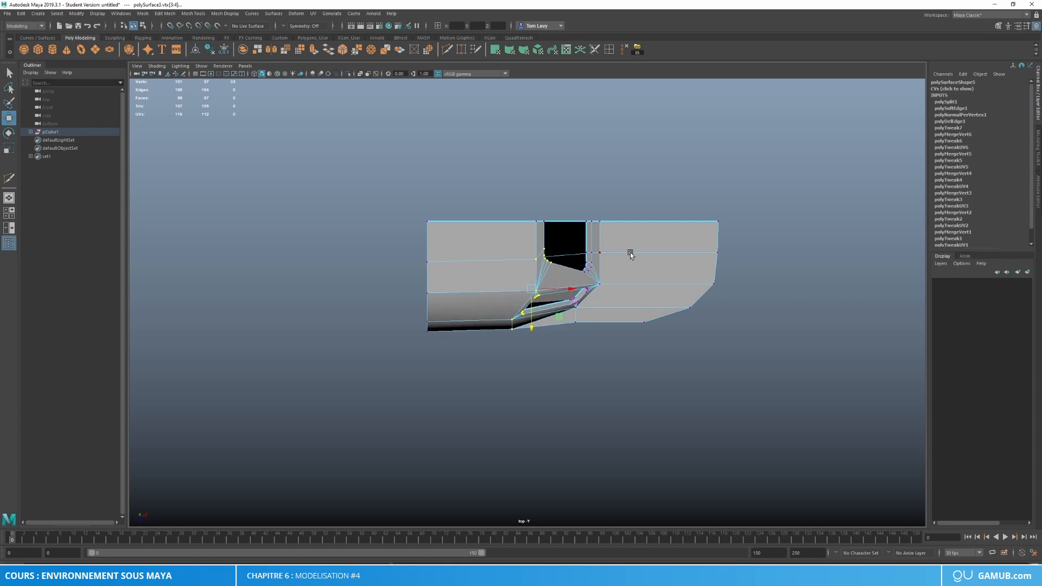
{"action": "left_click_drag", "start_coordinate": [578, 265], "coordinate": [587, 331]}
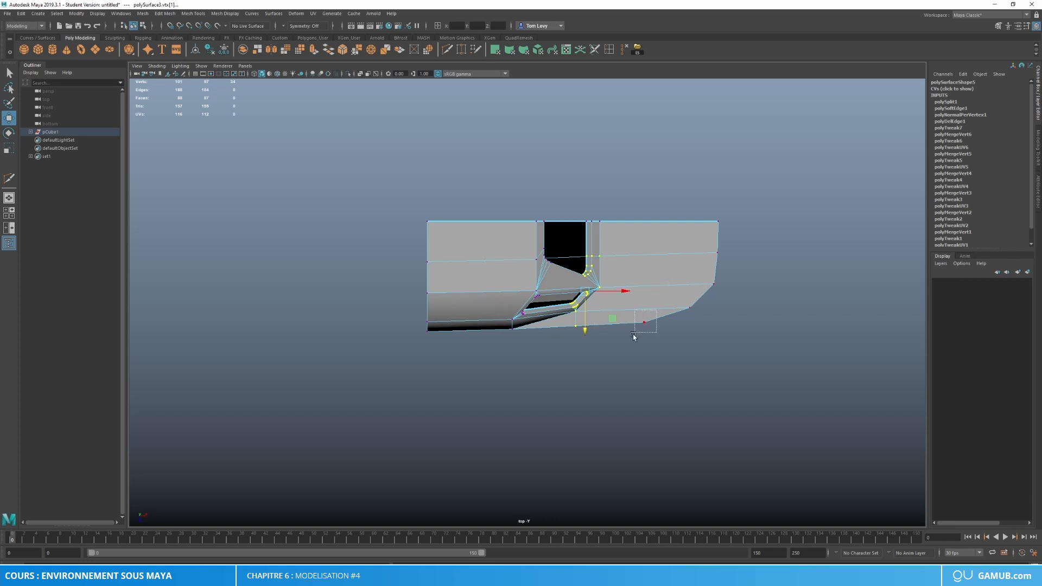
{"action": "left_click_drag", "start_coordinate": [633, 336], "coordinate": [643, 352]}
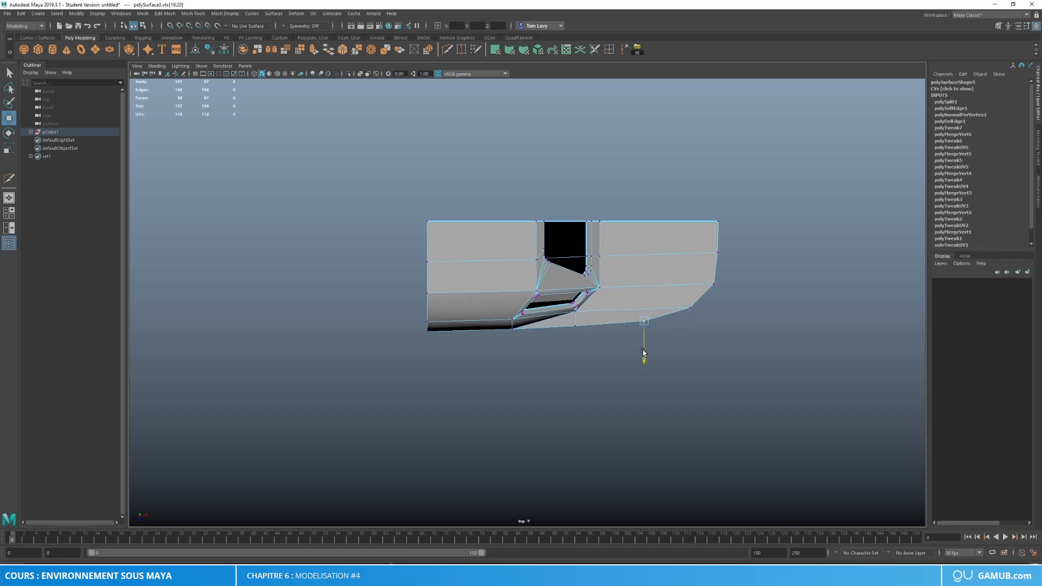
{"action": "key", "text": "space"}
{"action": "left_click_drag", "start_coordinate": [638, 283], "coordinate": [668, 263]}
{"action": "right_click_drag", "start_coordinate": [535, 235], "coordinate": [629, 207]}
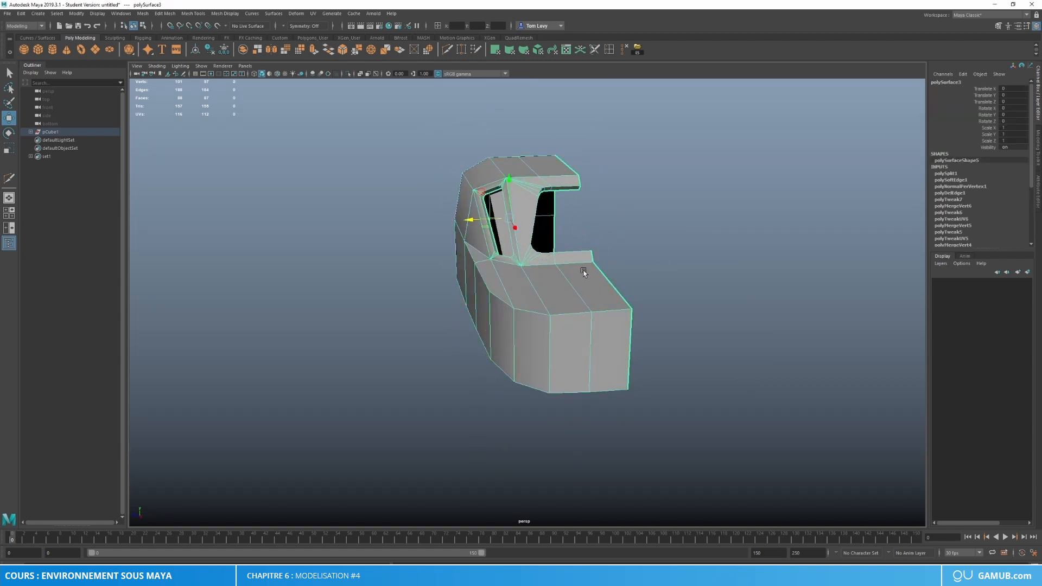
{"action": "left_click_drag", "start_coordinate": [584, 270], "coordinate": [575, 271], "text": "alt"}
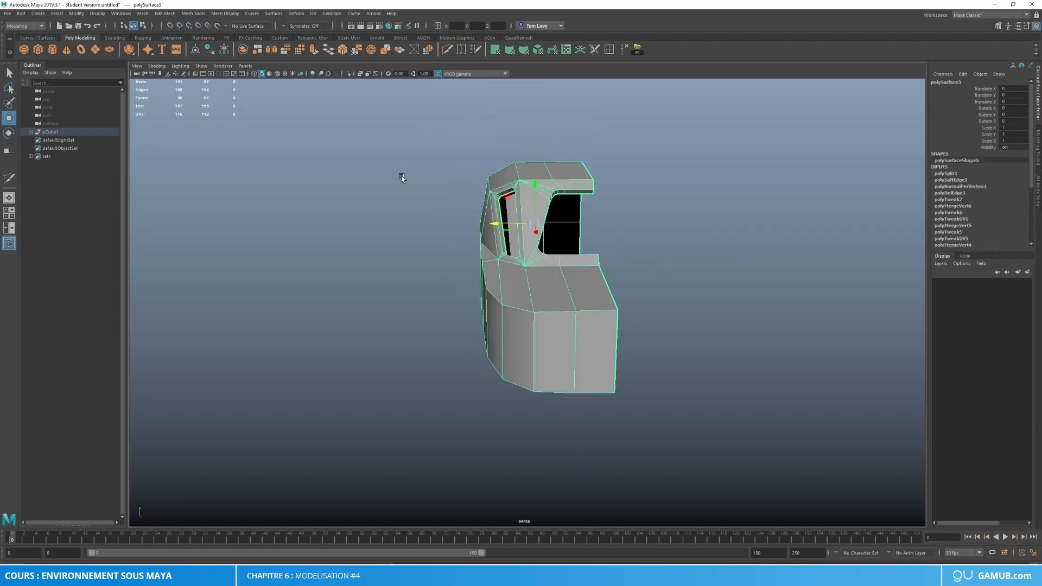
Step: Unhide polySurface2, the windshield pane
{"action": "left_click", "coordinate": [32, 132]}
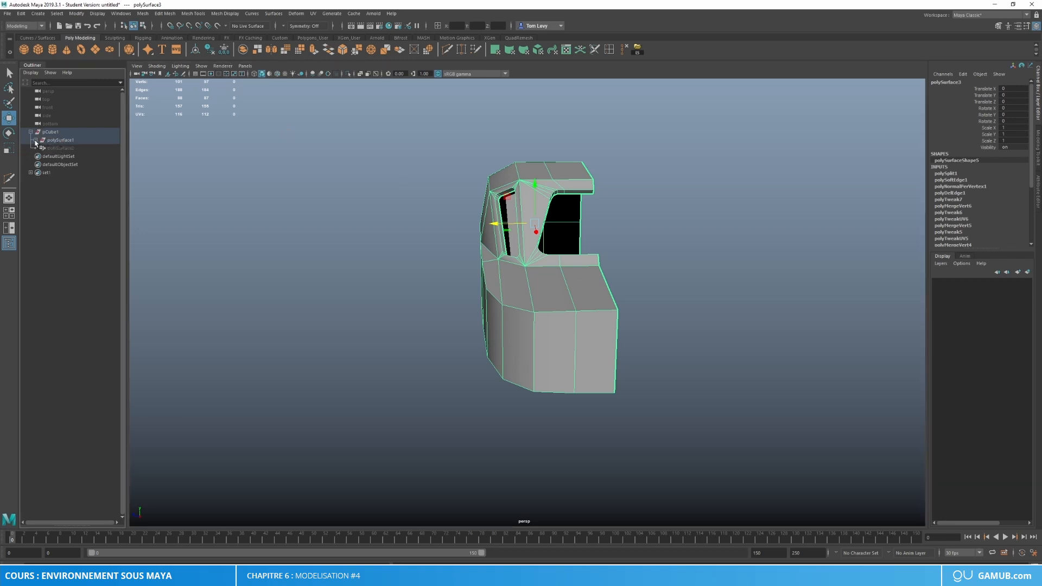
{"action": "left_click", "coordinate": [65, 147]}
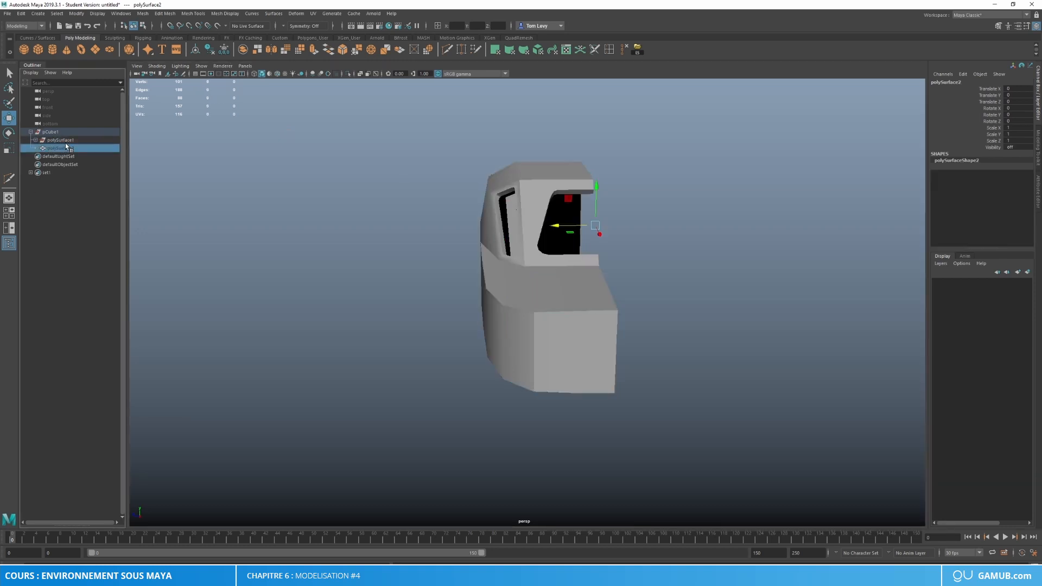
{"action": "key", "text": "shift+h"}
Step: Move the windshield pane's outer side edge outward to meet the slanted side of the opening, and return to object mode
{"action": "scroll", "coordinate": [598, 253], "scroll_direction": "up", "scroll_amount": 5}
{"action": "middle_click_drag", "start_coordinate": [597, 252], "coordinate": [488, 325], "text": "alt"}
{"action": "mouse_move", "coordinate": [461, 247]}
{"action": "right_mouse_down"}
{"action": "mouse_move", "coordinate": [447, 248]}
{"action": "mouse_move", "coordinate": [461, 226]}
{"action": "right_mouse_up"}
{"action": "left_click", "coordinate": [440, 272]}
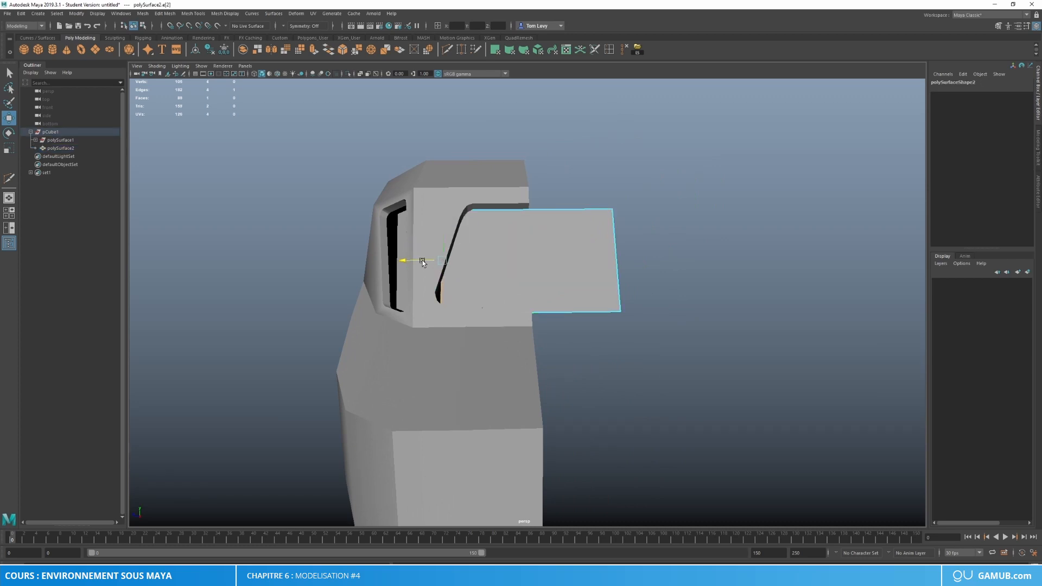
{"action": "key", "text": "space"}
{"action": "left_click_drag", "start_coordinate": [475, 254], "coordinate": [476, 240]}
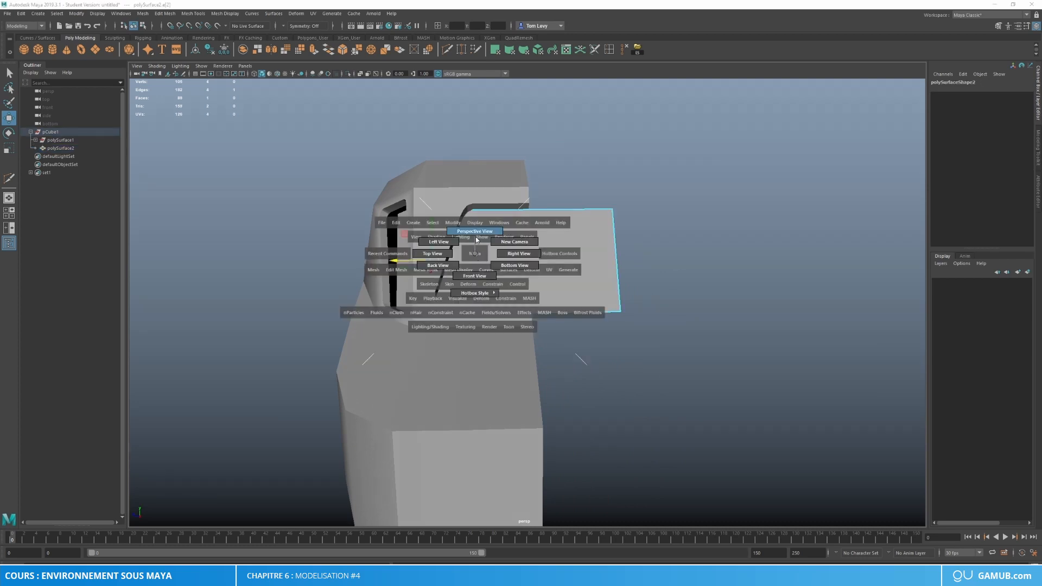
{"action": "right_click_drag", "start_coordinate": [496, 248], "coordinate": [565, 212]}
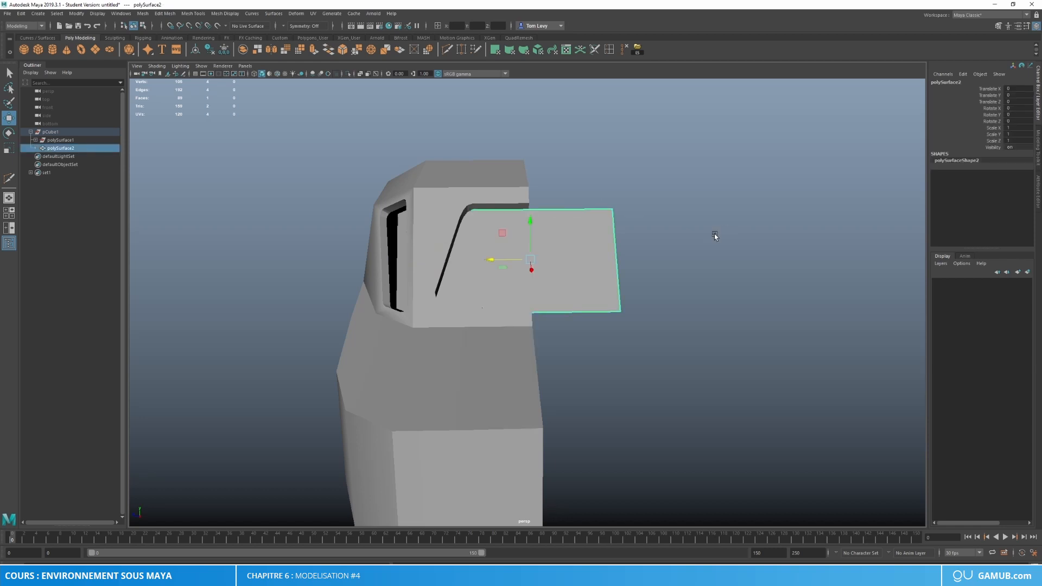
Step: Extend the windshield pane's opposite side edge farther past the body's centre line, and deselect the pane in object mode
{"action": "right_click", "coordinate": [598, 268]}
{"action": "right_click_drag", "start_coordinate": [598, 268], "coordinate": [597, 246]}
{"action": "left_click", "coordinate": [598, 253]}
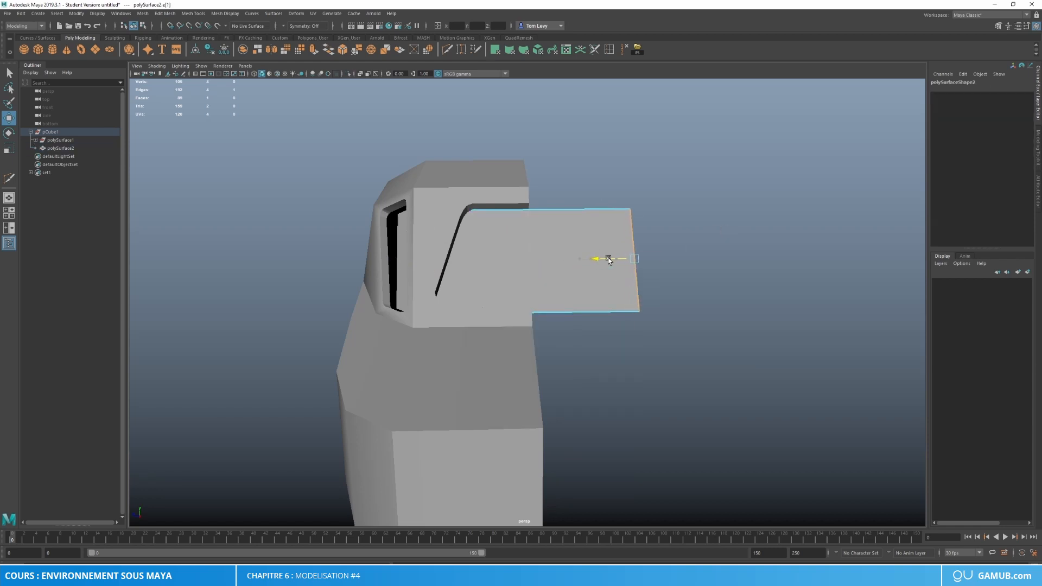
{"action": "left_click_drag", "start_coordinate": [603, 259], "coordinate": [624, 259]}
{"action": "right_click", "coordinate": [565, 252]}
{"action": "right_click_drag", "start_coordinate": [564, 252], "coordinate": [605, 238]}
{"action": "left_click", "coordinate": [784, 226]}
Step: Enlarge the corner window pane along Z so that it spans more of its recessed opening
{"action": "key", "text": "space"}
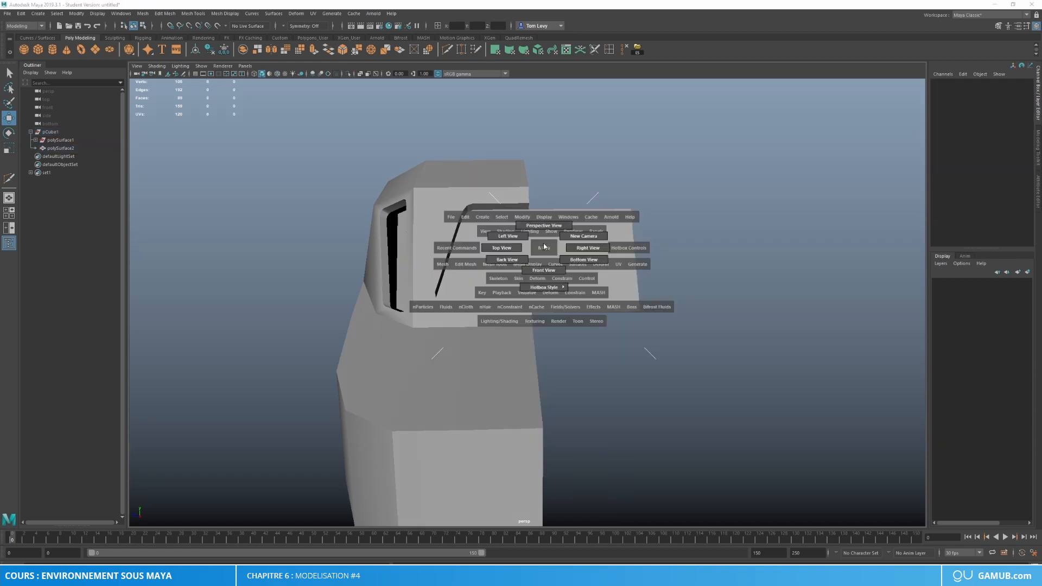
{"action": "left_click_drag", "start_coordinate": [452, 262], "coordinate": [524, 288], "text": "alt"}
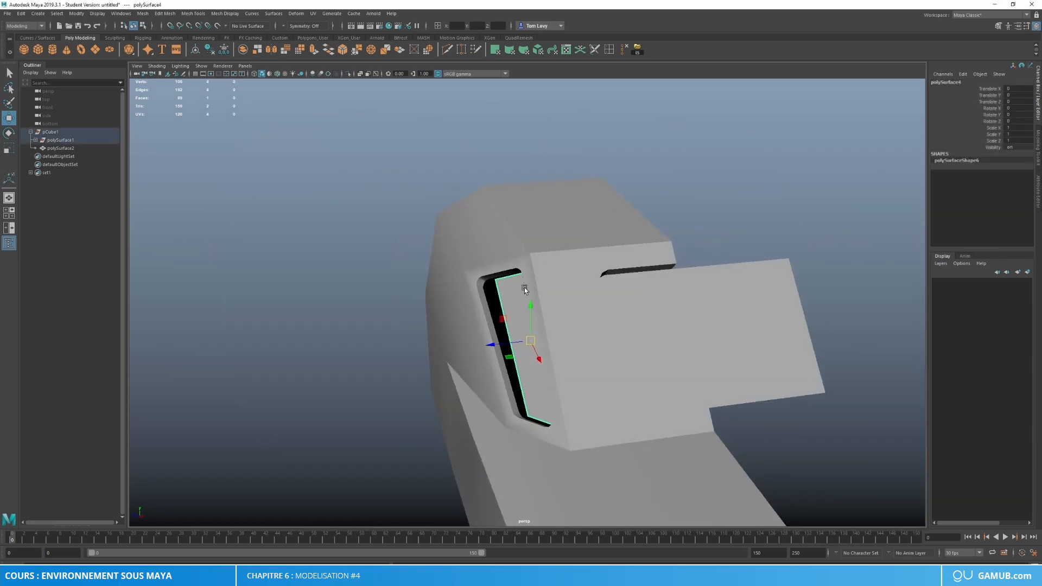
{"action": "right_click_drag", "start_coordinate": [524, 288], "coordinate": [646, 231]}
{"action": "left_click_drag", "start_coordinate": [595, 302], "coordinate": [521, 326], "text": "alt"}
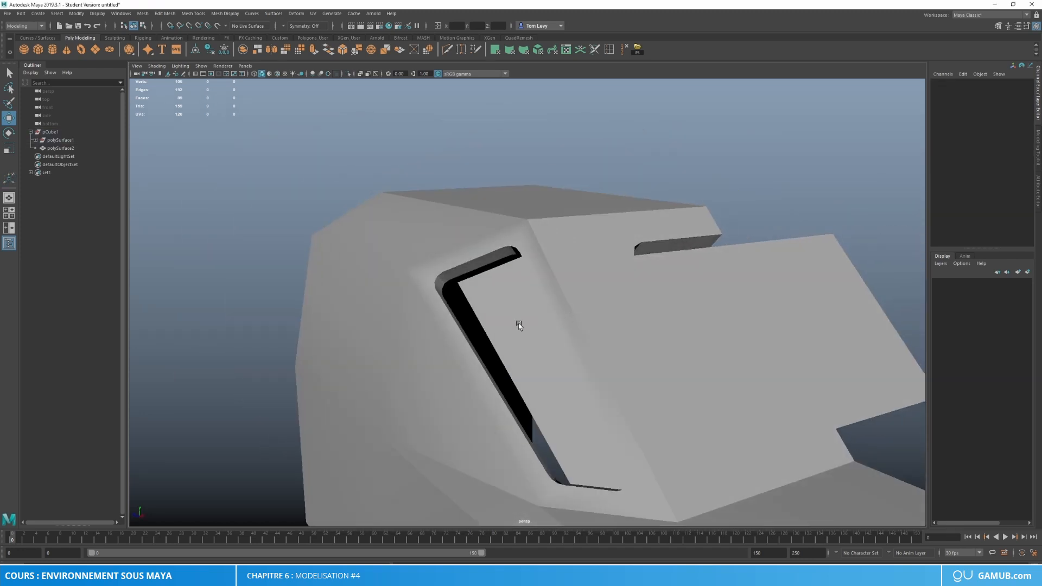
{"action": "left_click_drag", "start_coordinate": [522, 366], "coordinate": [634, 381], "text": "alt"}
{"action": "key", "text": "r"}
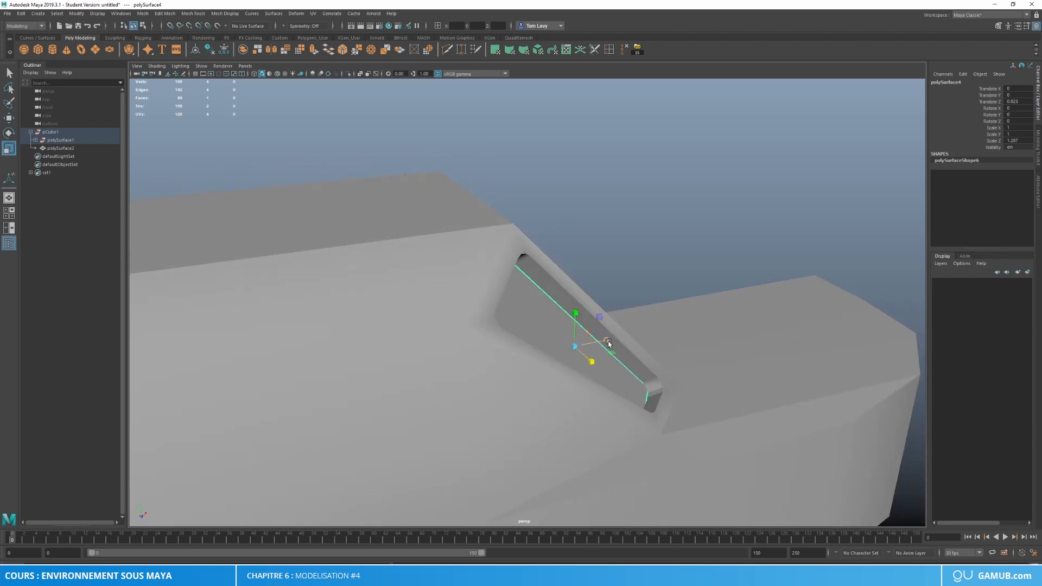
{"action": "left_click_drag", "start_coordinate": [608, 342], "coordinate": [584, 380]}
Step: Move, rotate and scale the corner window pane to fit its recessed frame, with scale 1.058, 1.112, 1.458, and deselect it
{"action": "key", "text": "w"}
{"action": "key", "text": "r"}
{"action": "key", "text": "e"}
{"action": "key", "text": "w"}
{"action": "key", "text": "e"}
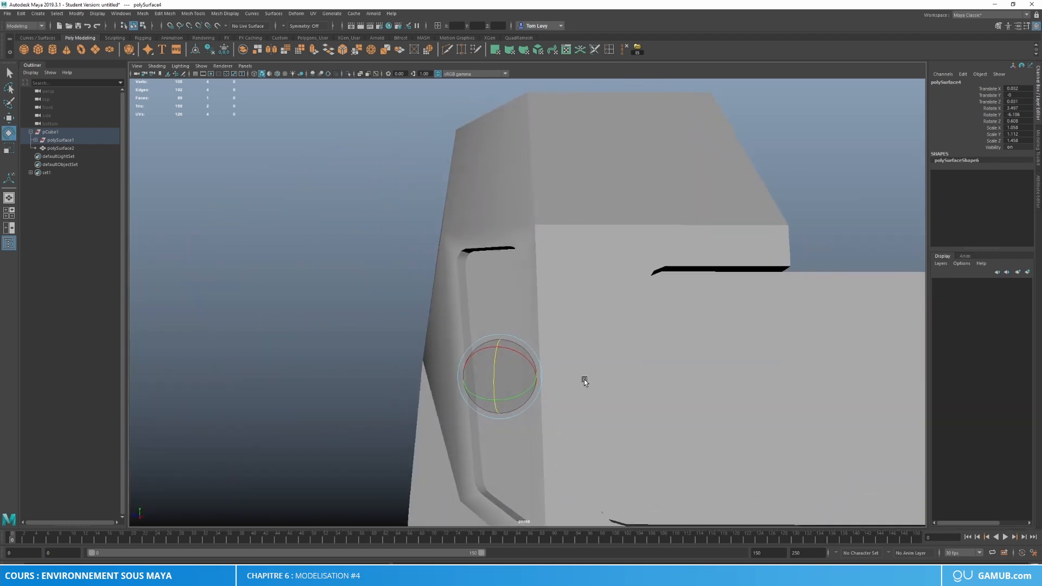
{"action": "key", "text": "w"}
{"action": "right_click_drag", "start_coordinate": [510, 299], "coordinate": [641, 233]}
{"action": "left_click", "coordinate": [776, 228]}
{"action": "scroll", "coordinate": [776, 228], "scroll_direction": "down", "scroll_amount": 5}
{"action": "left_click_drag", "start_coordinate": [706, 260], "coordinate": [622, 302], "text": "alt"}
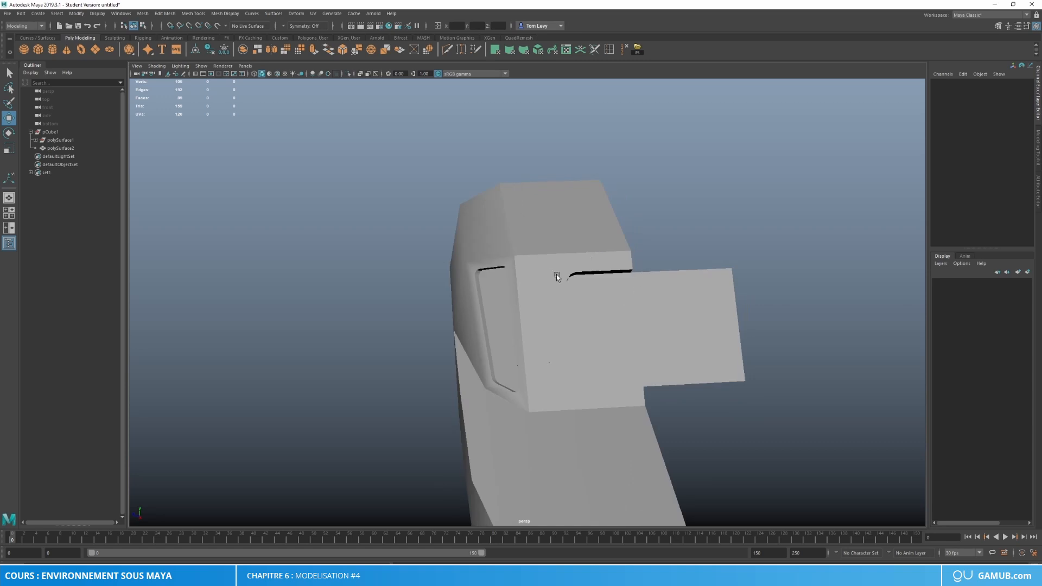
{"action": "left_click", "coordinate": [504, 288]}
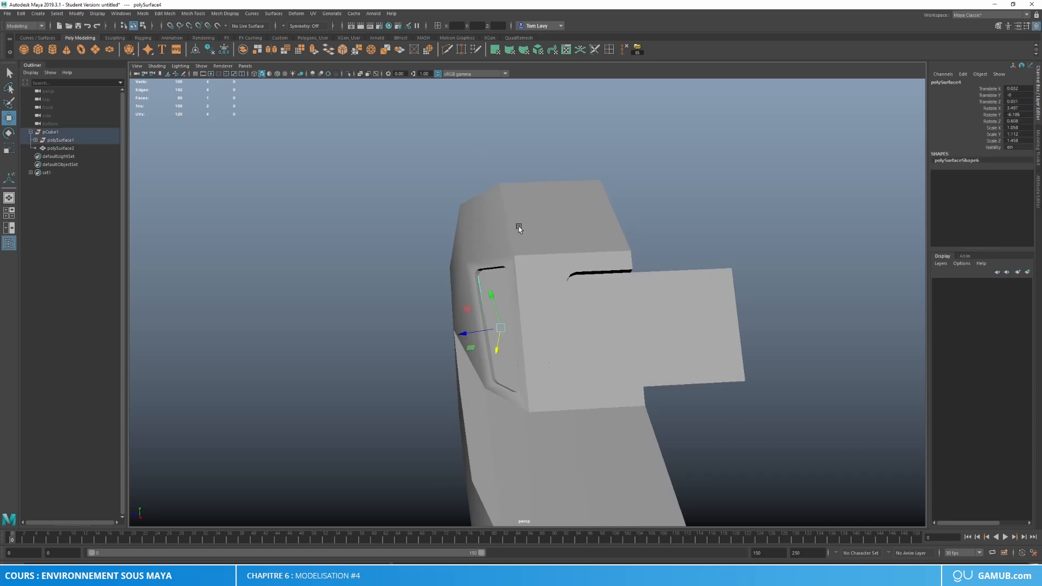
{"action": "scroll", "coordinate": [517, 226], "scroll_direction": "up", "scroll_amount": 3}
{"action": "right_click_drag", "start_coordinate": [507, 218], "coordinate": [508, 192]}
{"action": "double_click", "coordinate": [502, 201]}
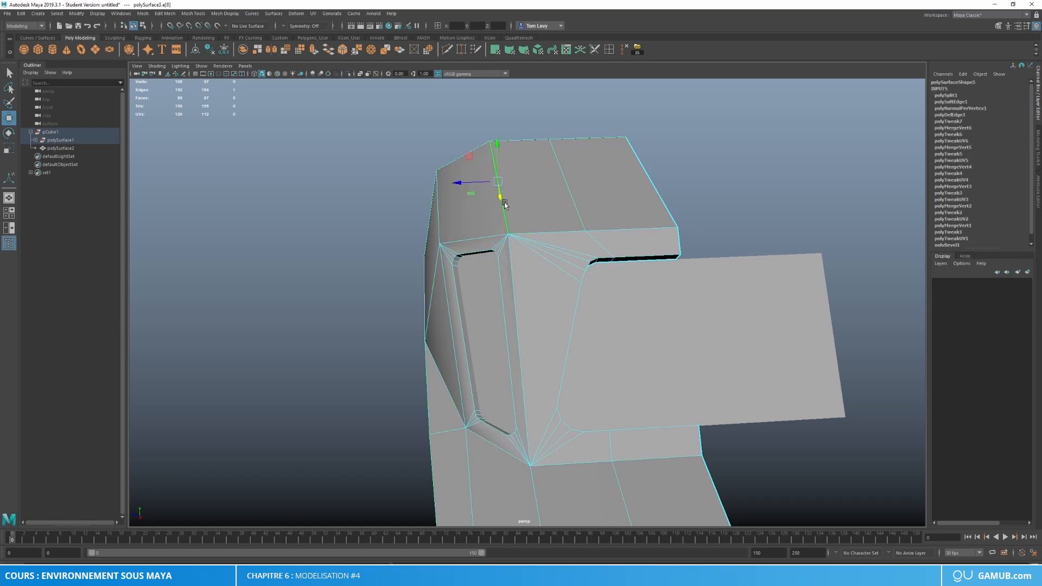
{"action": "scroll", "coordinate": [513, 271], "scroll_direction": "down", "scroll_amount": 3}
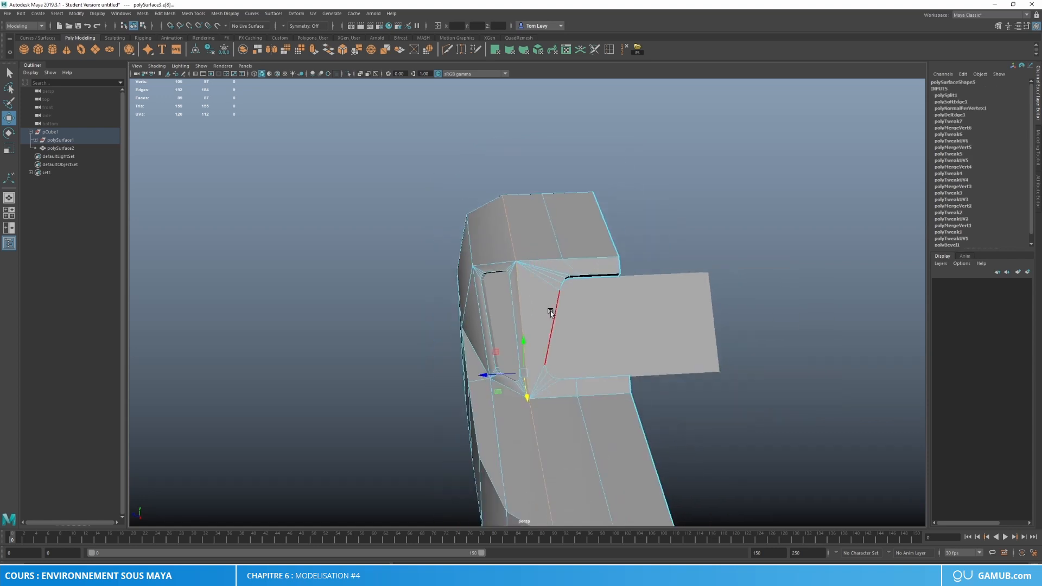
{"action": "left_click_drag", "start_coordinate": [550, 311], "coordinate": [656, 283], "text": "alt"}
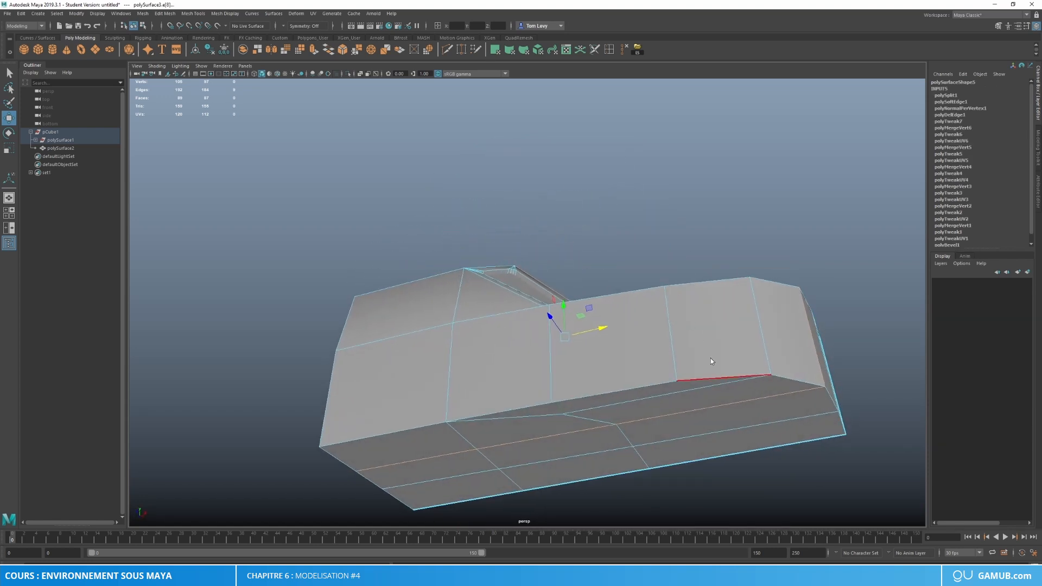
Step: Delete the faces that close the underside and the rear of the body
{"action": "right_click_drag", "start_coordinate": [711, 360], "coordinate": [713, 382]}
{"action": "scroll", "coordinate": [737, 385], "scroll_direction": "down", "scroll_amount": 3}
{"action": "left_click_drag", "start_coordinate": [751, 392], "coordinate": [704, 371], "text": "alt"}
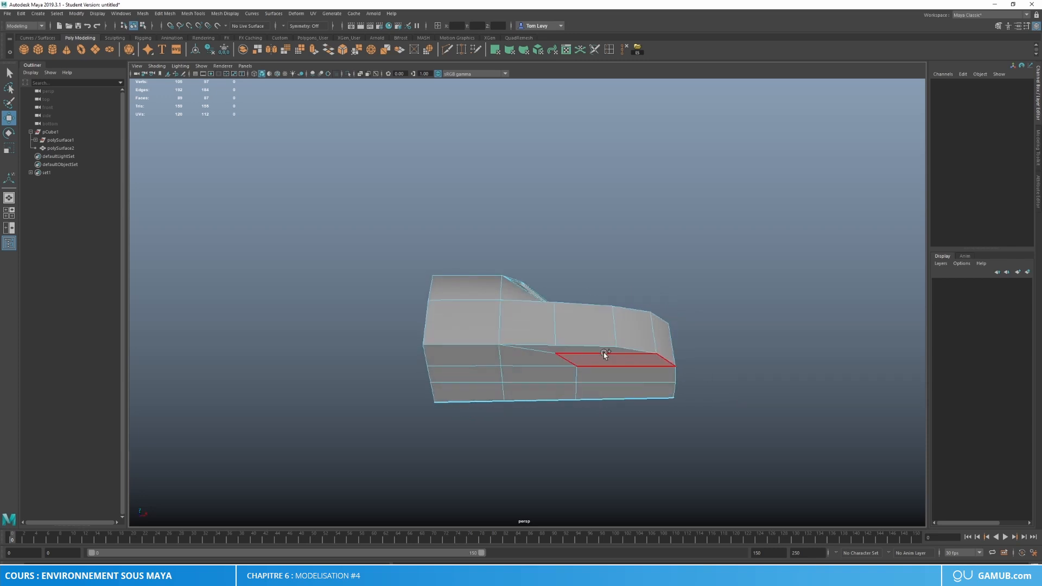
{"action": "mouse_move", "coordinate": [539, 349]}
{"action": "left_mouse_down"}
{"action": "mouse_move", "coordinate": [515, 393]}
{"action": "mouse_move", "coordinate": [546, 370]}
{"action": "mouse_move", "coordinate": [608, 388]}
{"action": "left_mouse_up"}
{"action": "left_click_drag", "start_coordinate": [518, 417], "coordinate": [576, 446], "text": "alt"}
{"action": "mouse_move", "coordinate": [531, 301]}
{"action": "left_mouse_down"}
{"action": "mouse_move", "coordinate": [490, 337]}
{"action": "mouse_move", "coordinate": [527, 321]}
{"action": "left_mouse_up"}
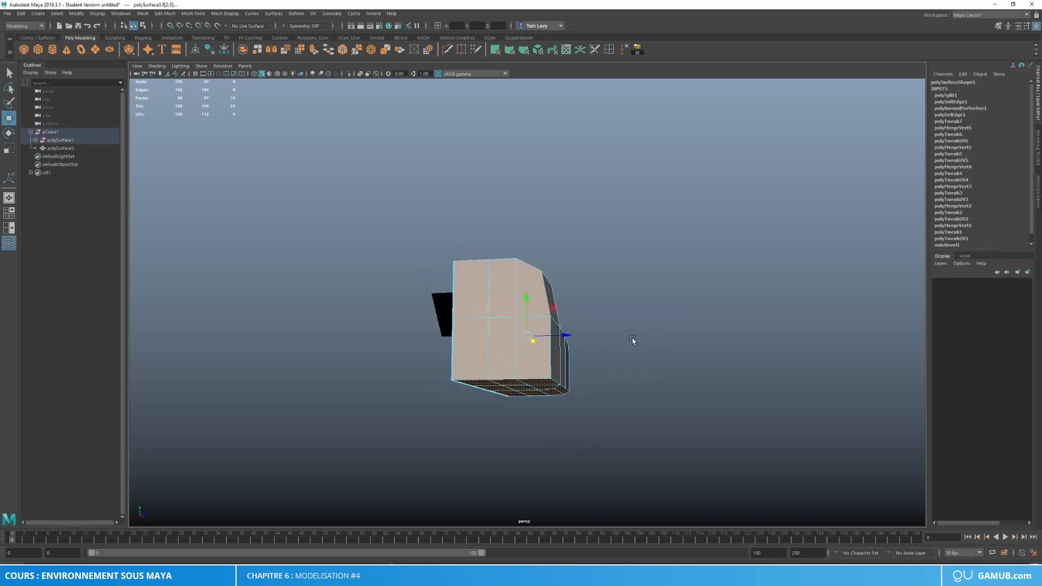
{"action": "left_click_drag", "start_coordinate": [633, 341], "coordinate": [536, 373], "text": "alt"}
{"action": "key", "text": "Delete"}
Step: Bevel the body's edge line that runs from the roof down the windshield pillar and along the hood to the front
{"action": "scroll", "coordinate": [534, 371], "scroll_direction": "up", "scroll_amount": 5}
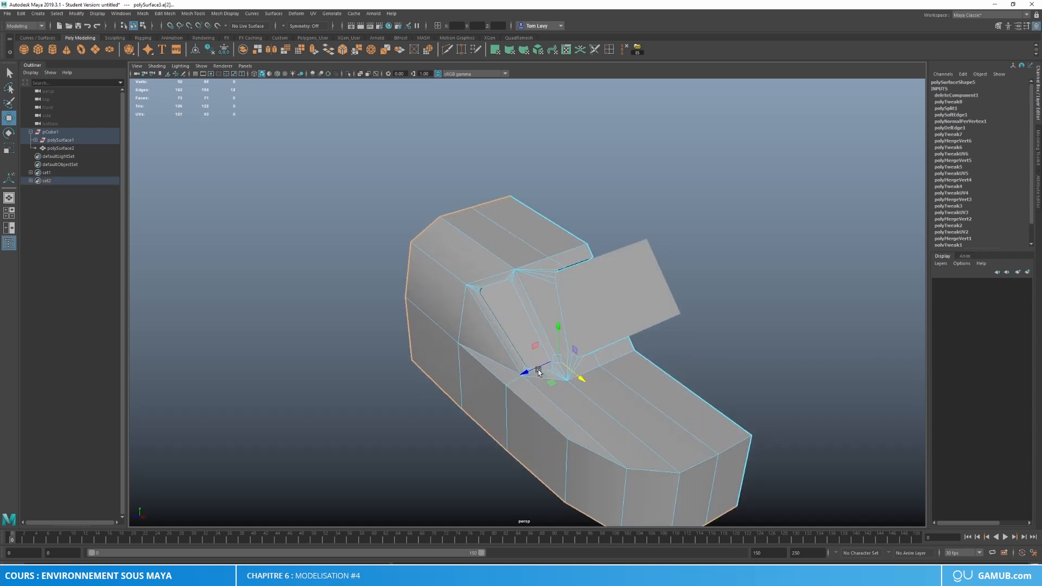
{"action": "right_click_drag", "start_coordinate": [509, 263], "coordinate": [511, 252]}
{"action": "left_click", "coordinate": [488, 241]}
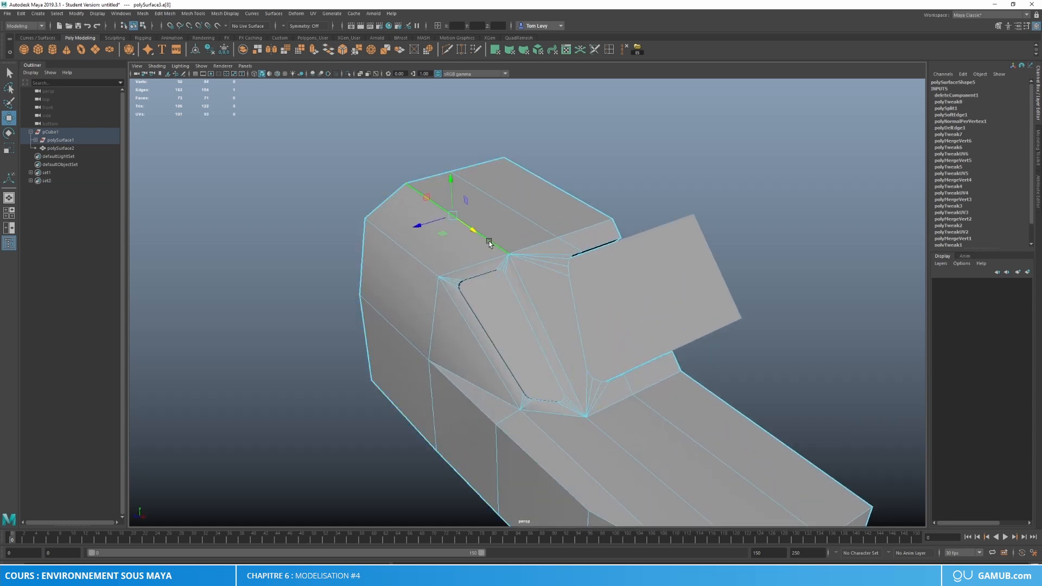
{"action": "left_click", "coordinate": [521, 267], "text": "shift"}
{"action": "double_click", "coordinate": [617, 441], "text": "shift"}
{"action": "scroll", "coordinate": [632, 415], "scroll_direction": "down", "scroll_amount": 1}
{"action": "scroll", "coordinate": [641, 395], "scroll_direction": "down", "scroll_amount": 4}
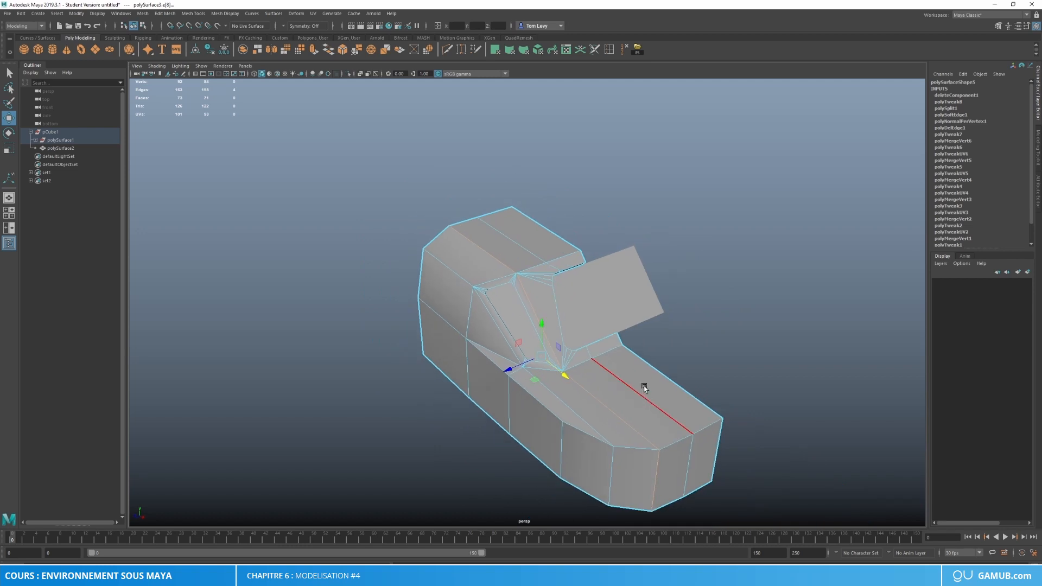
{"action": "left_click_drag", "start_coordinate": [644, 386], "coordinate": [625, 382], "text": "alt"}
{"action": "scroll", "coordinate": [625, 382], "scroll_direction": "up", "scroll_amount": 4}
{"action": "middle_click_drag", "start_coordinate": [611, 385], "coordinate": [550, 325], "text": "alt"}
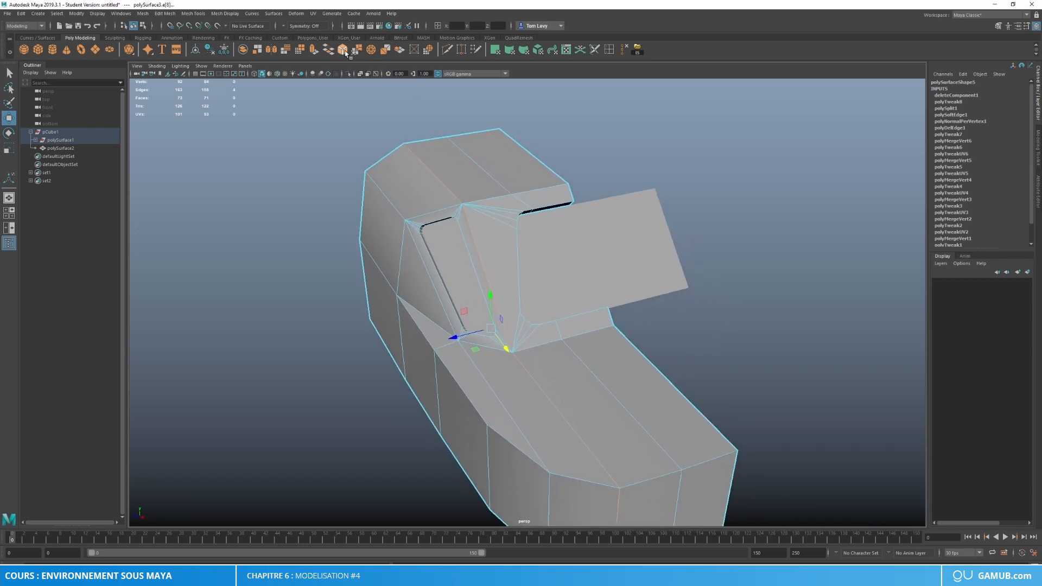
{"action": "left_click", "coordinate": [345, 52]}
Step: Set the roof-to-hood bevel's fraction to 0.1 and its segments to 2
{"action": "scroll", "coordinate": [473, 202], "scroll_direction": "up", "scroll_amount": 2}
{"action": "middle_click_drag", "start_coordinate": [473, 203], "coordinate": [532, 318], "text": "alt"}
{"action": "scroll", "coordinate": [519, 283], "scroll_direction": "up", "scroll_amount": 3}
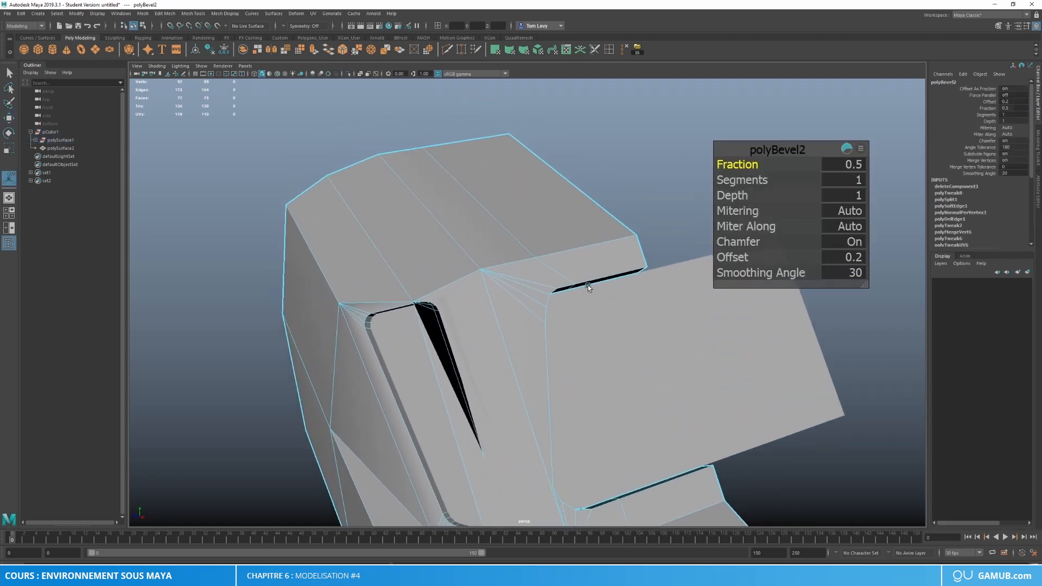
{"action": "left_click_drag", "start_coordinate": [743, 165], "coordinate": [761, 179]}
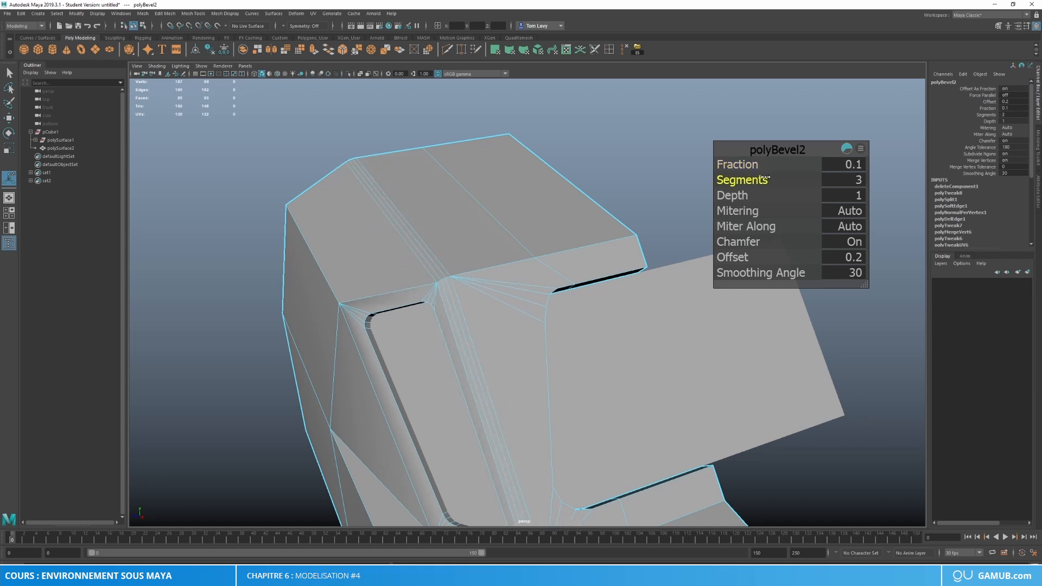
{"action": "left_click_drag", "start_coordinate": [518, 214], "coordinate": [373, 291], "text": "alt"}
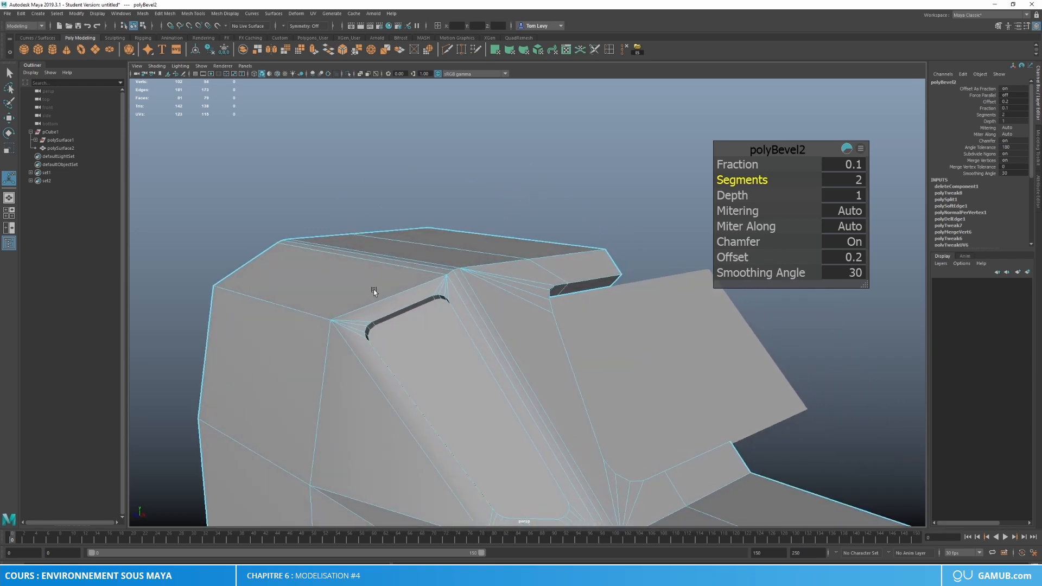
Step: Bevel the outer edge line along the roof side, corner window frame and hood side with fraction 0.3 and 2 segments
{"action": "left_click", "coordinate": [344, 343]}
{"action": "left_click", "coordinate": [314, 320], "text": "shift"}
{"action": "scroll", "coordinate": [347, 325], "scroll_direction": "down", "scroll_amount": 5}
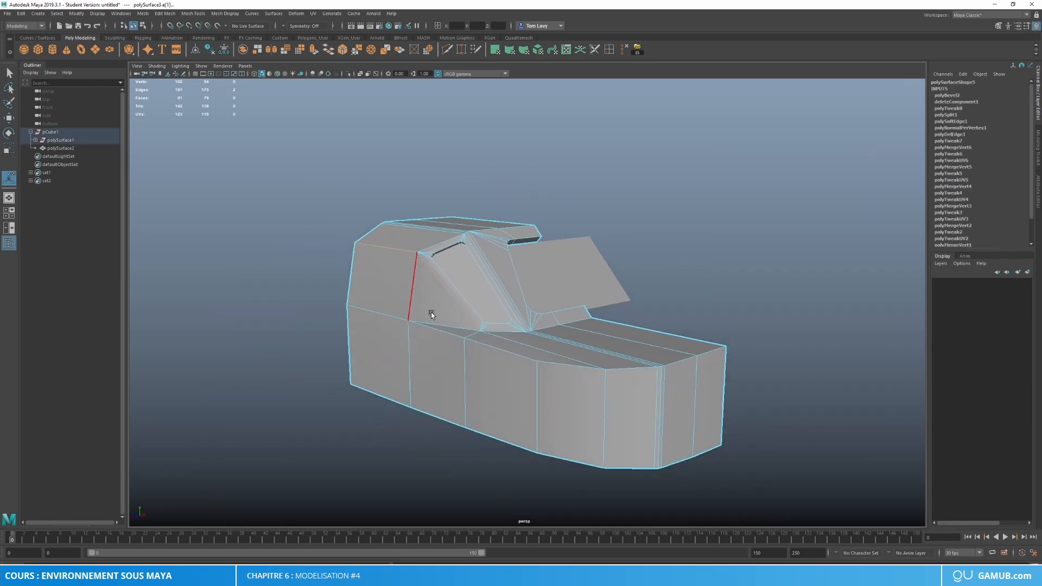
{"action": "left_click_drag", "start_coordinate": [431, 312], "coordinate": [504, 359], "text": "alt"}
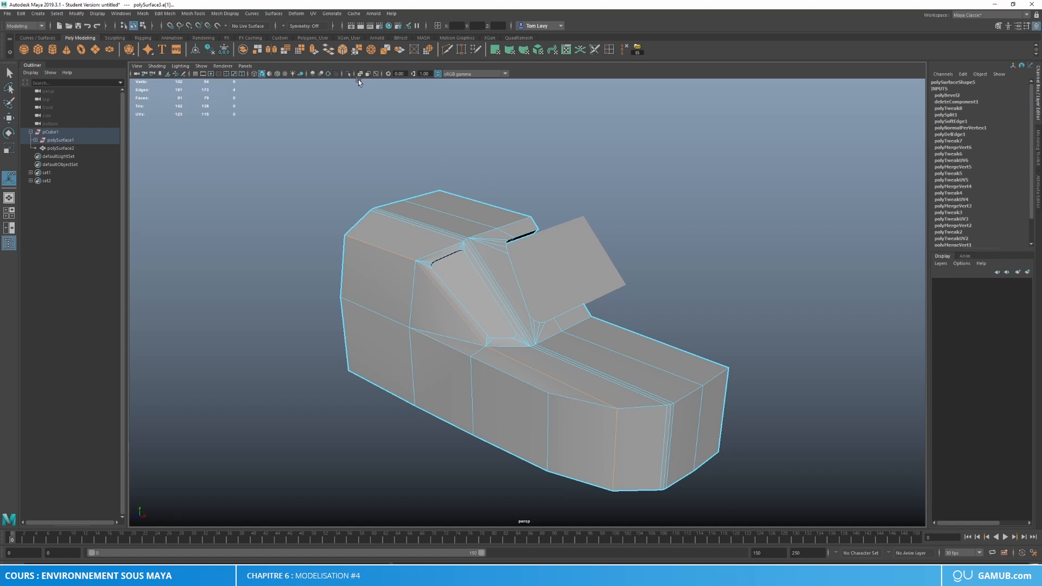
{"action": "left_click", "coordinate": [343, 52]}
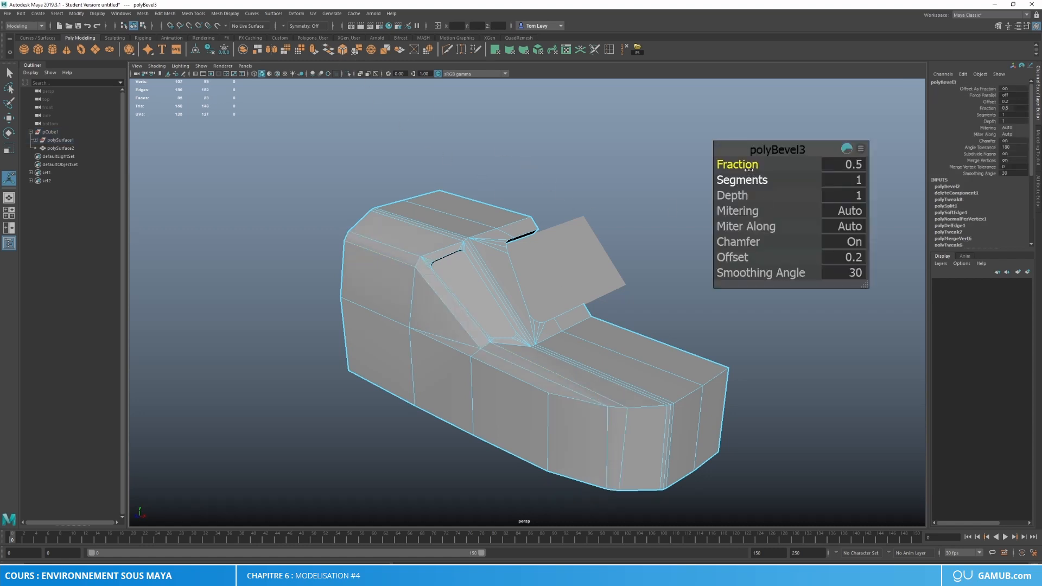
{"action": "left_click_drag", "start_coordinate": [745, 164], "coordinate": [761, 180]}
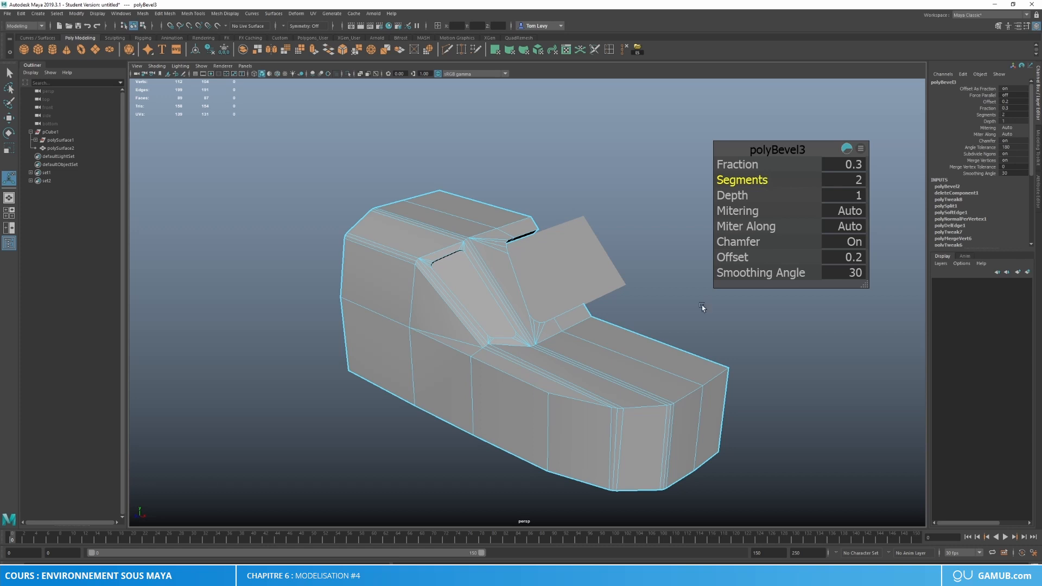
Step: In the top view, move the bevelled front hood corner's upper vertices so they line up with the vertices below them
{"action": "middle_click_drag", "start_coordinate": [641, 382], "coordinate": [576, 279], "text": "alt"}
{"action": "scroll", "coordinate": [577, 279], "scroll_direction": "up", "scroll_amount": 3}
{"action": "left_click_drag", "start_coordinate": [576, 279], "coordinate": [547, 318], "text": "alt"}
{"action": "right_click_drag", "start_coordinate": [483, 354], "coordinate": [435, 348]}
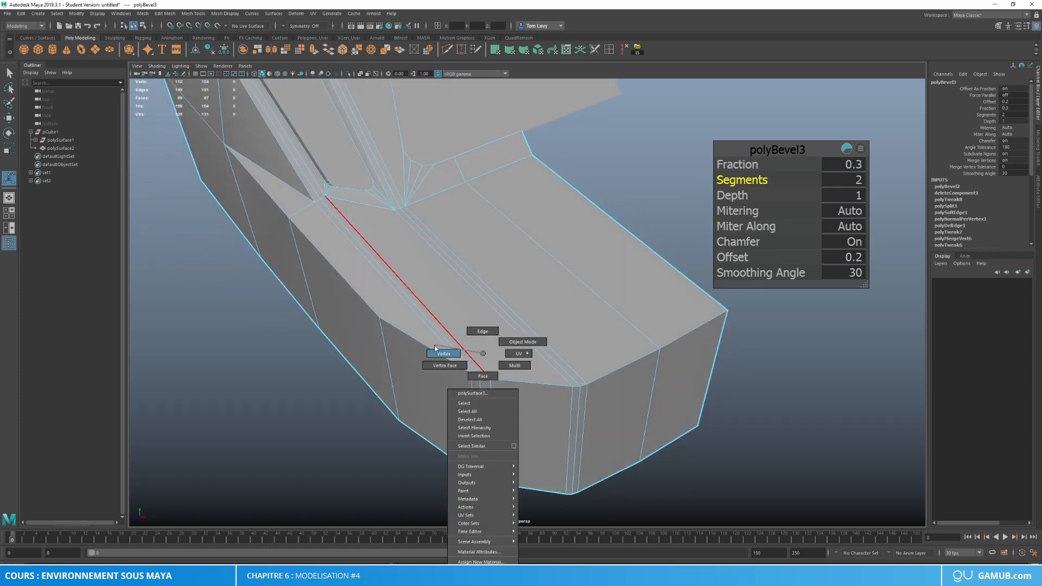
{"action": "left_click_drag", "start_coordinate": [435, 348], "coordinate": [496, 266], "text": "alt"}
{"action": "left_click", "coordinate": [516, 257]}
{"action": "key", "text": "w"}
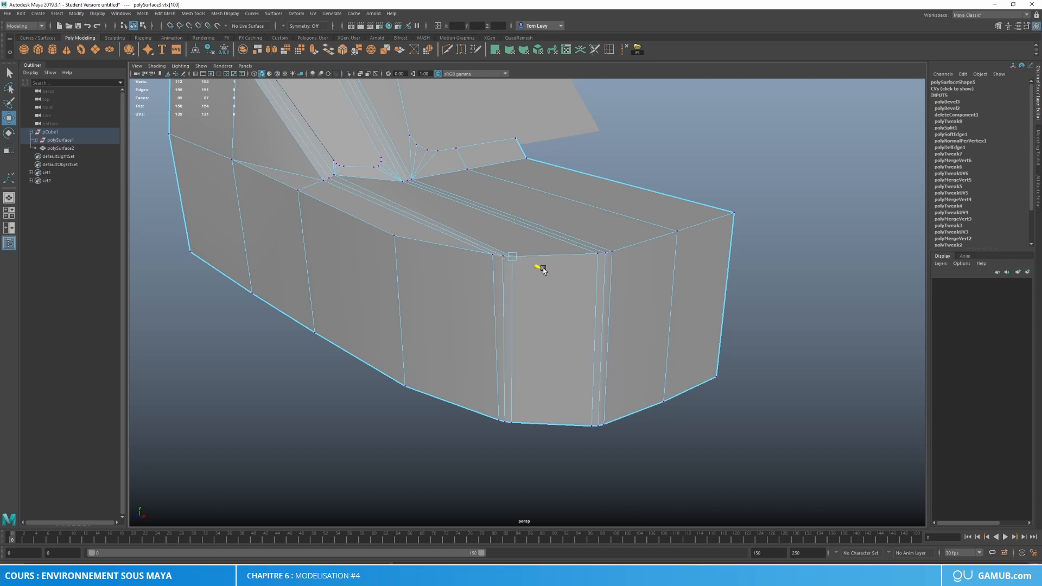
{"action": "key", "text": "space"}
{"action": "left_click_drag", "start_coordinate": [543, 282], "coordinate": [513, 283]}
{"action": "left_click_drag", "start_coordinate": [571, 307], "coordinate": [485, 350]}
{"action": "left_click", "coordinate": [453, 346]}
{"action": "left_click", "coordinate": [374, 380]}
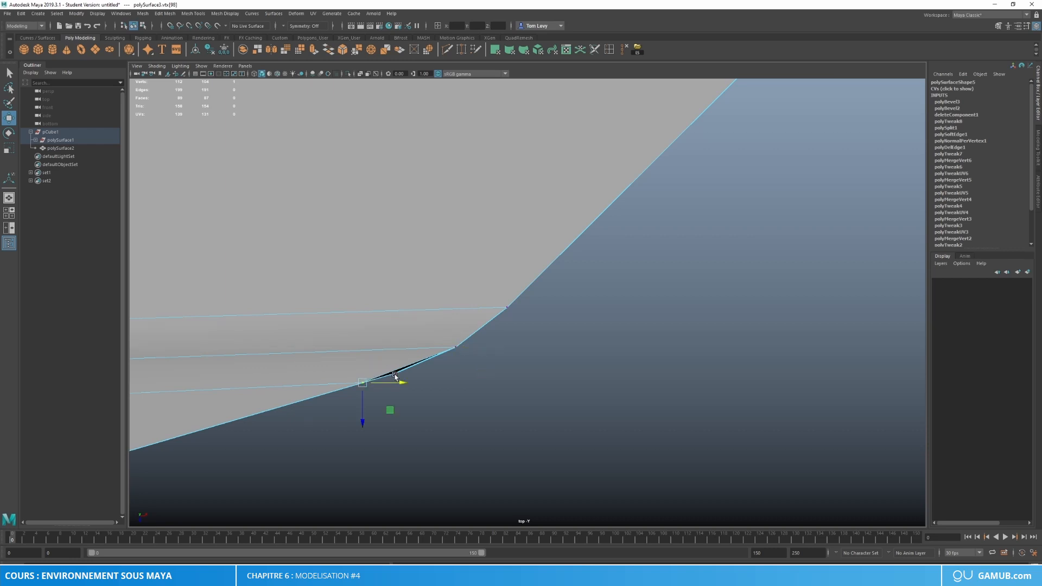
{"action": "mouse_move", "coordinate": [393, 384]}
{"action": "left_mouse_down"}
{"action": "mouse_move", "coordinate": [416, 386]}
{"action": "mouse_move", "coordinate": [397, 392]}
{"action": "left_mouse_up"}
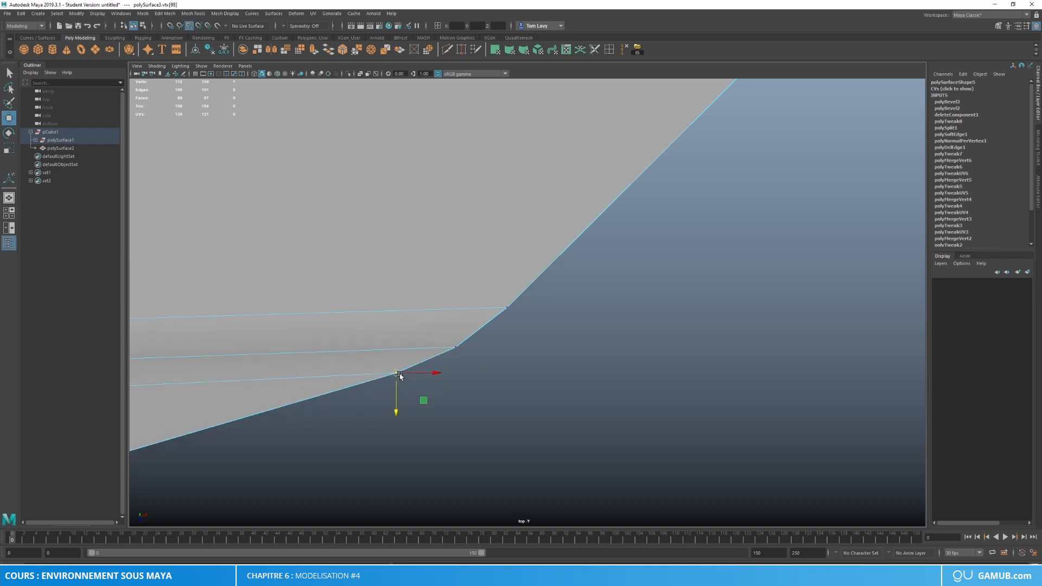
Step: Return to the perspective view and deselect the body in object mode
{"action": "left_click", "coordinate": [426, 331]}
{"action": "key", "text": "space"}
{"action": "left_click_drag", "start_coordinate": [425, 331], "coordinate": [427, 311]}
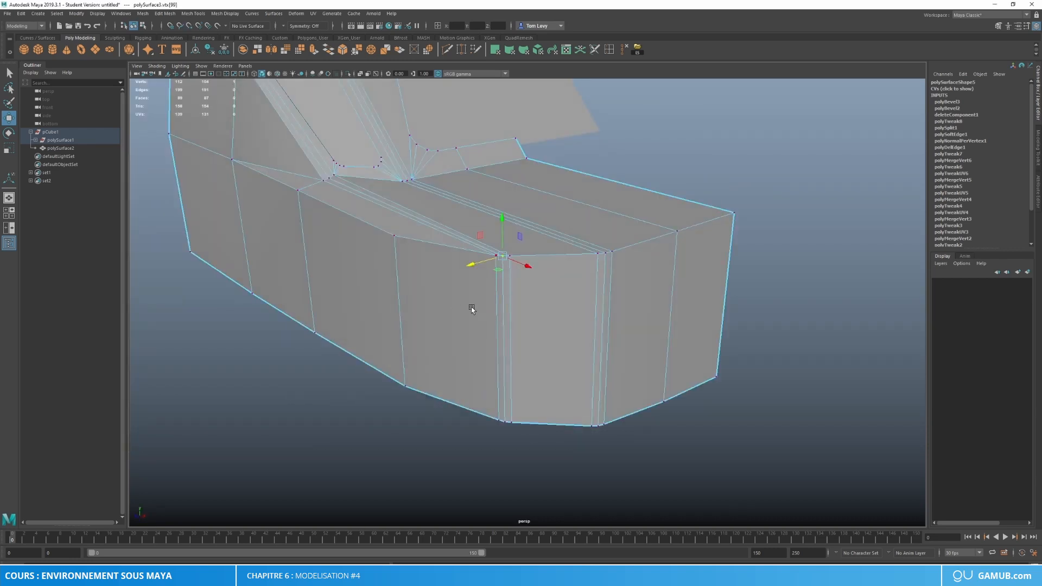
{"action": "left_click", "coordinate": [472, 307]}
{"action": "right_click_drag", "start_coordinate": [544, 270], "coordinate": [635, 218]}
{"action": "left_click", "coordinate": [737, 232]}
{"action": "scroll", "coordinate": [553, 288], "scroll_direction": "down", "scroll_amount": 4}
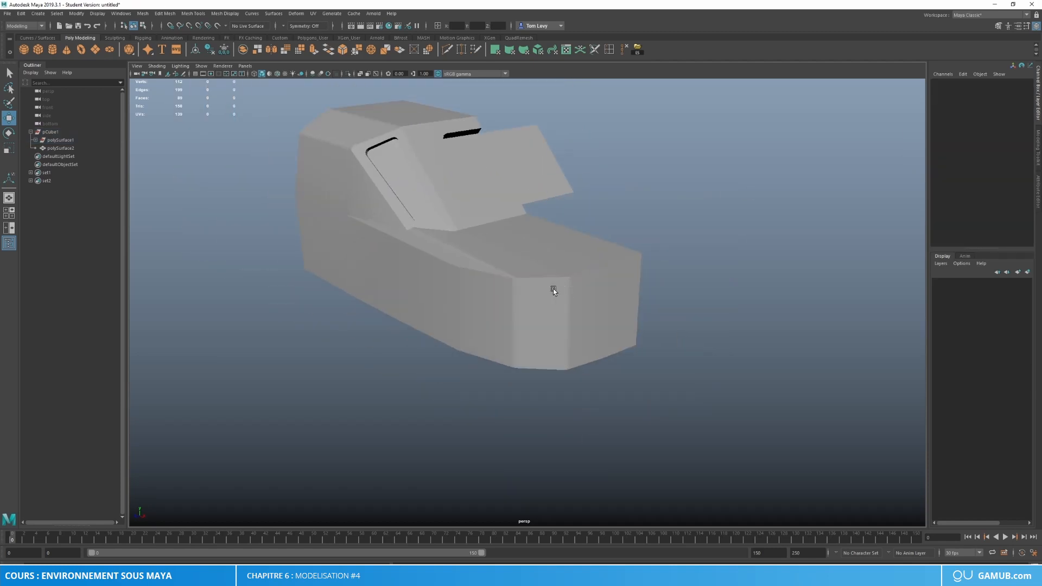
{"action": "left_click_drag", "start_coordinate": [552, 288], "coordinate": [572, 288], "text": "alt"}
Step: Move the bevel vertices beneath the corner window's lower front corner rearward along X
{"action": "left_click", "coordinate": [449, 251]}
{"action": "scroll", "coordinate": [489, 337], "scroll_direction": "up", "scroll_amount": 6}
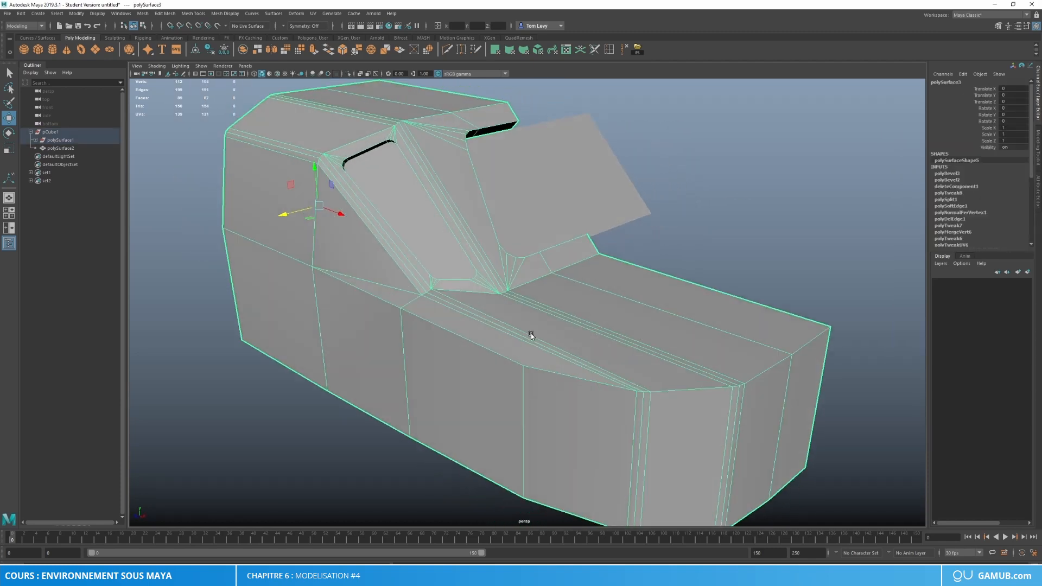
{"action": "scroll", "coordinate": [531, 335], "scroll_direction": "up", "scroll_amount": 6}
{"action": "mouse_move", "coordinate": [506, 324]}
{"action": "right_mouse_down"}
{"action": "mouse_move", "coordinate": [500, 332]}
{"action": "mouse_move", "coordinate": [514, 330]}
{"action": "right_mouse_up"}
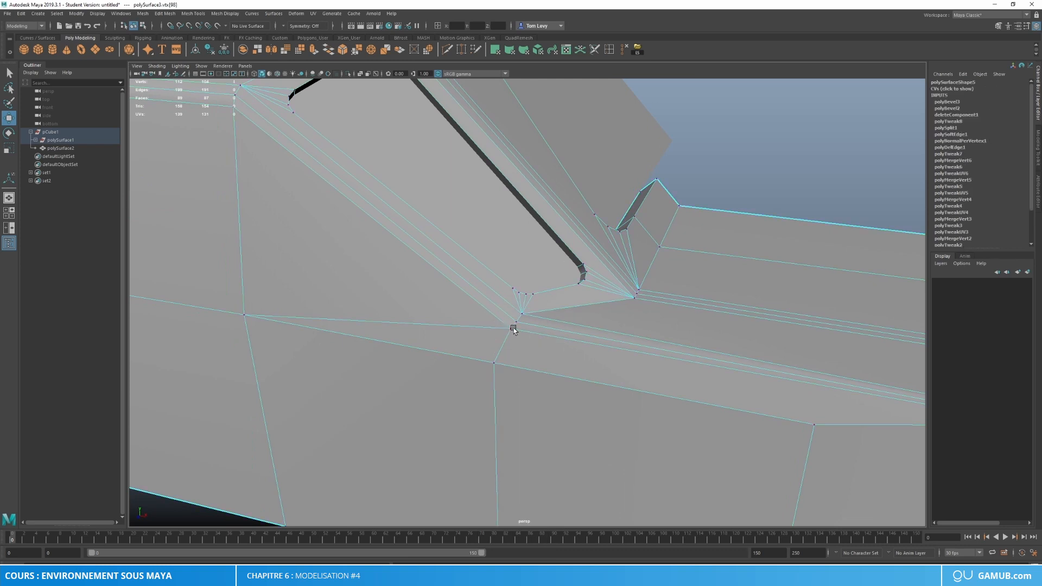
{"action": "left_click", "coordinate": [514, 329]}
{"action": "left_click_drag", "start_coordinate": [541, 336], "coordinate": [524, 335]}
{"action": "left_click", "coordinate": [523, 323]}
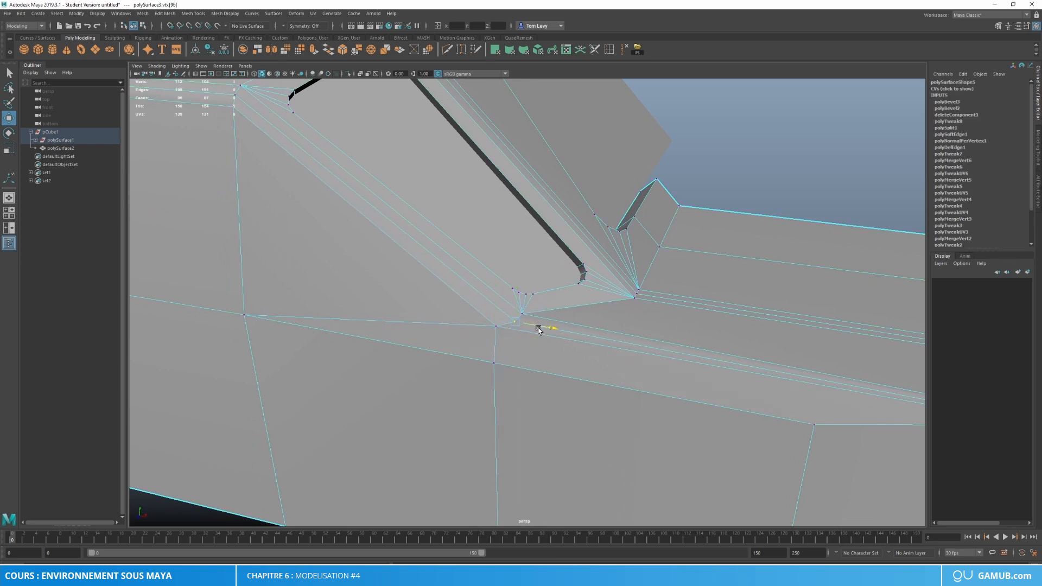
Step: Shift the upper and lower vertices of the side's vertical edge rearward along X, and deselect the body in object mode
{"action": "left_click", "coordinate": [496, 362]}
{"action": "left_click_drag", "start_coordinate": [526, 368], "coordinate": [510, 364]}
{"action": "scroll", "coordinate": [503, 340], "scroll_direction": "down", "scroll_amount": 3}
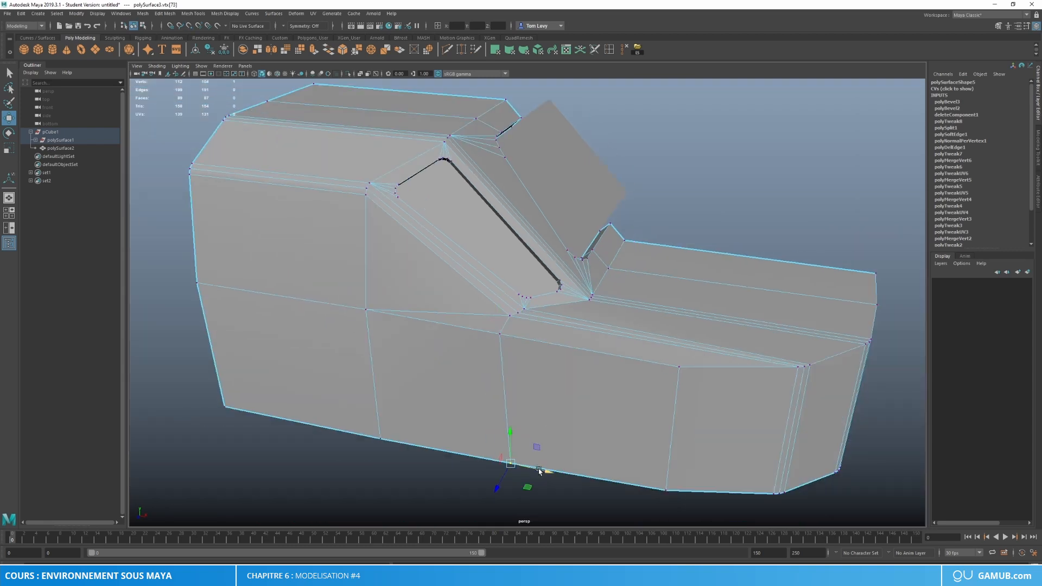
{"action": "left_click_drag", "start_coordinate": [540, 472], "coordinate": [499, 347]}
{"action": "right_click_drag", "start_coordinate": [545, 334], "coordinate": [593, 320]}
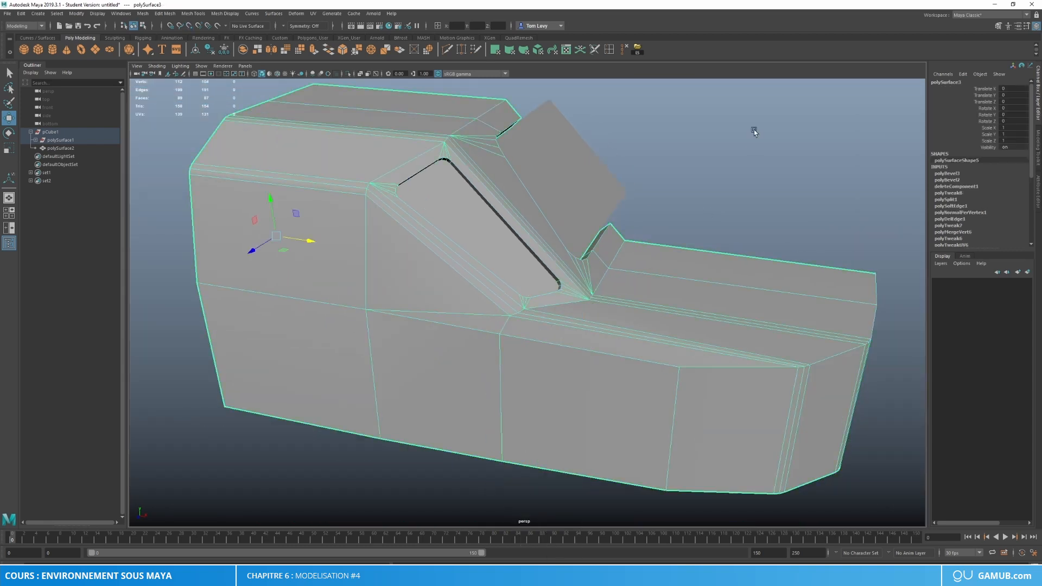
{"action": "left_click", "coordinate": [755, 130]}
Step: Adjust the bevel vertices at the corner window's lower front corner along X, and deselect the body in object mode
{"action": "scroll", "coordinate": [736, 288], "scroll_direction": "down", "scroll_amount": 4}
{"action": "left_click_drag", "start_coordinate": [735, 288], "coordinate": [597, 301], "text": "alt"}
{"action": "scroll", "coordinate": [548, 319], "scroll_direction": "up", "scroll_amount": 5}
{"action": "scroll", "coordinate": [549, 321], "scroll_direction": "down", "scroll_amount": 2}
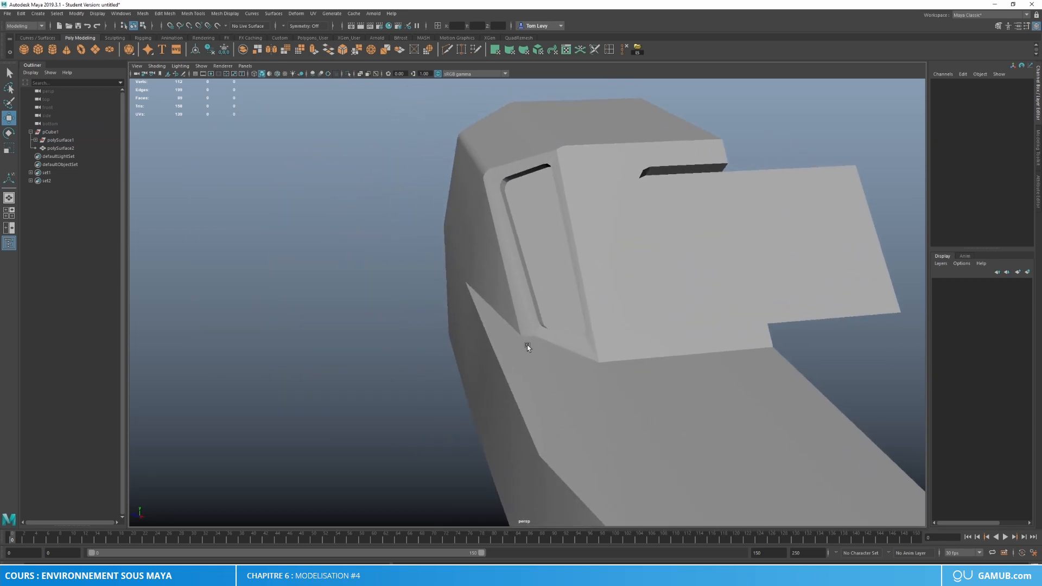
{"action": "left_click", "coordinate": [526, 344]}
{"action": "scroll", "coordinate": [527, 344], "scroll_direction": "up", "scroll_amount": 5}
{"action": "right_click_drag", "start_coordinate": [551, 353], "coordinate": [506, 345]}
{"action": "scroll", "coordinate": [601, 400], "scroll_direction": "up", "scroll_amount": 2}
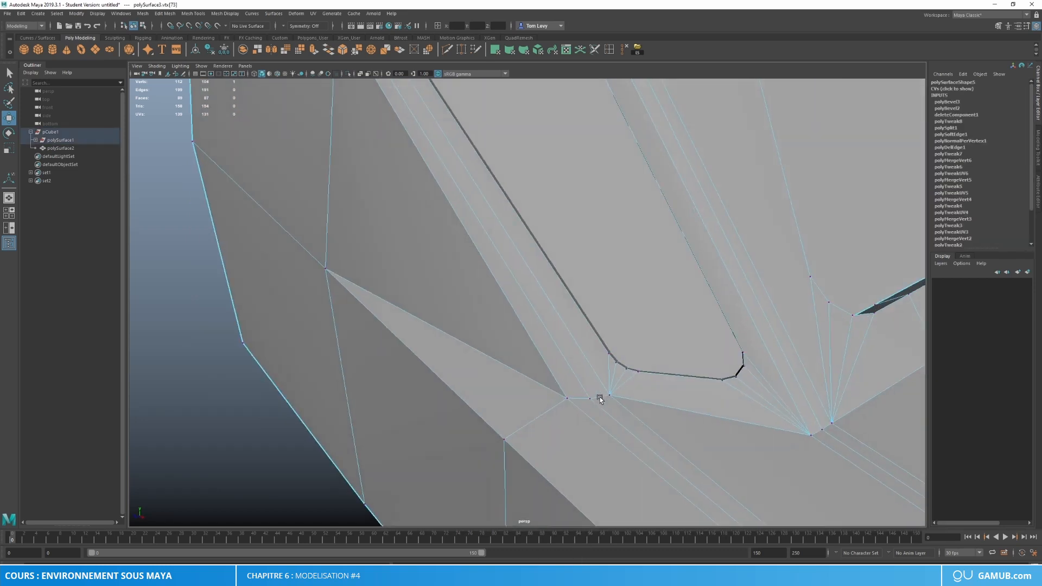
{"action": "left_click", "coordinate": [614, 399]}
{"action": "left_click_drag", "start_coordinate": [633, 417], "coordinate": [613, 418]}
{"action": "left_click", "coordinate": [591, 400]}
{"action": "right_click_drag", "start_coordinate": [621, 356], "coordinate": [652, 339]}
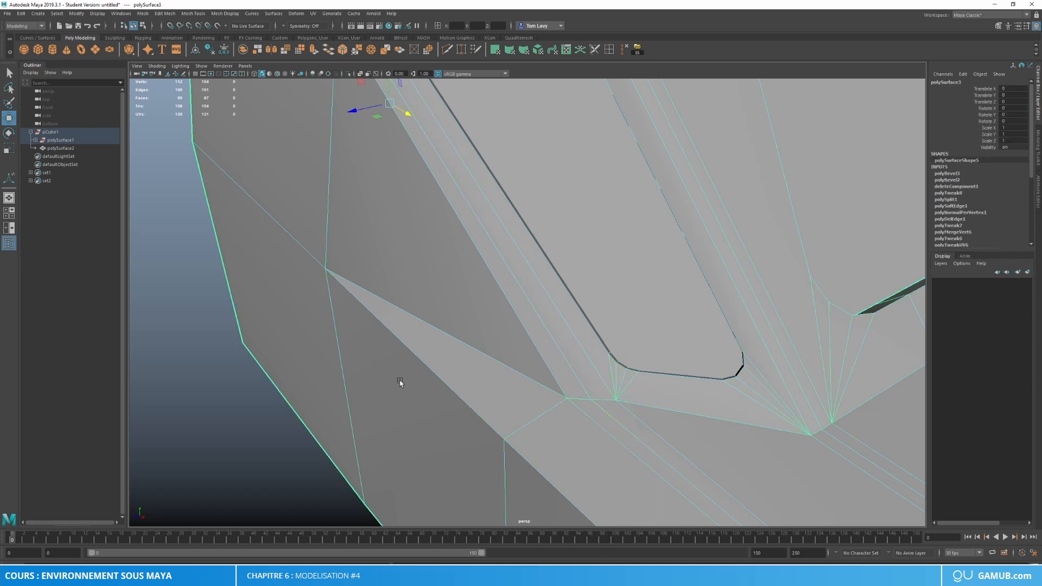
{"action": "scroll", "coordinate": [262, 359], "scroll_direction": "down", "scroll_amount": 4}
{"action": "left_click", "coordinate": [246, 356]}
Step: In the top view, move the two bevel vertices at the corner window's lower front corner forward along X to round the bevel
{"action": "left_click_drag", "start_coordinate": [399, 333], "coordinate": [487, 351], "text": "alt"}
{"action": "key", "text": "space"}
{"action": "left_click_drag", "start_coordinate": [579, 332], "coordinate": [512, 344]}
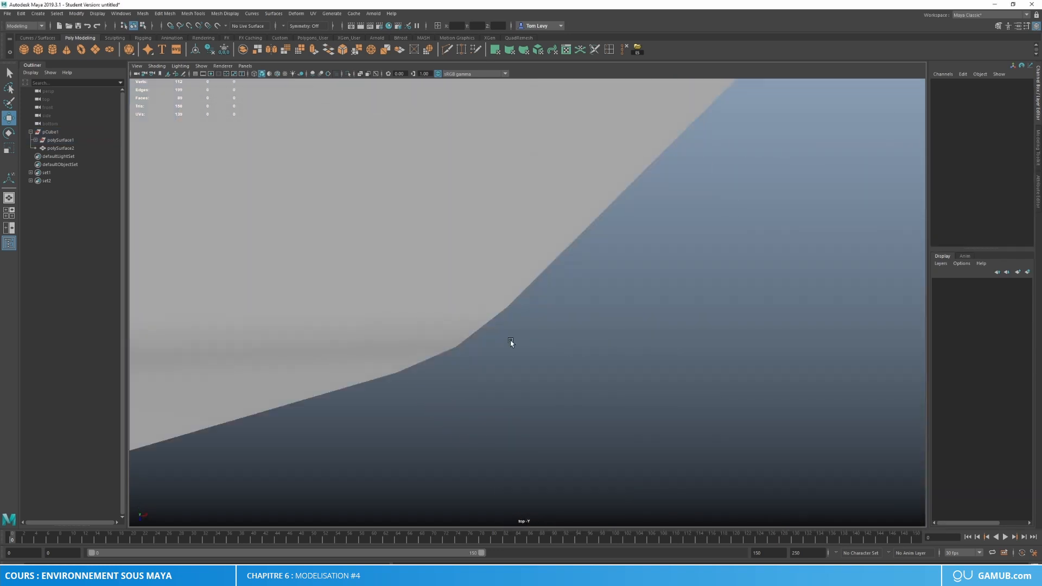
{"action": "scroll", "coordinate": [449, 321], "scroll_direction": "down", "scroll_amount": 5}
{"action": "right_click_drag", "start_coordinate": [448, 320], "coordinate": [459, 321], "text": "alt"}
{"action": "middle_click_drag", "start_coordinate": [516, 313], "coordinate": [720, 291], "text": "alt"}
{"action": "right_click_drag", "start_coordinate": [720, 290], "coordinate": [743, 315], "text": "alt"}
{"action": "middle_click_drag", "start_coordinate": [740, 291], "coordinate": [550, 356], "text": "alt"}
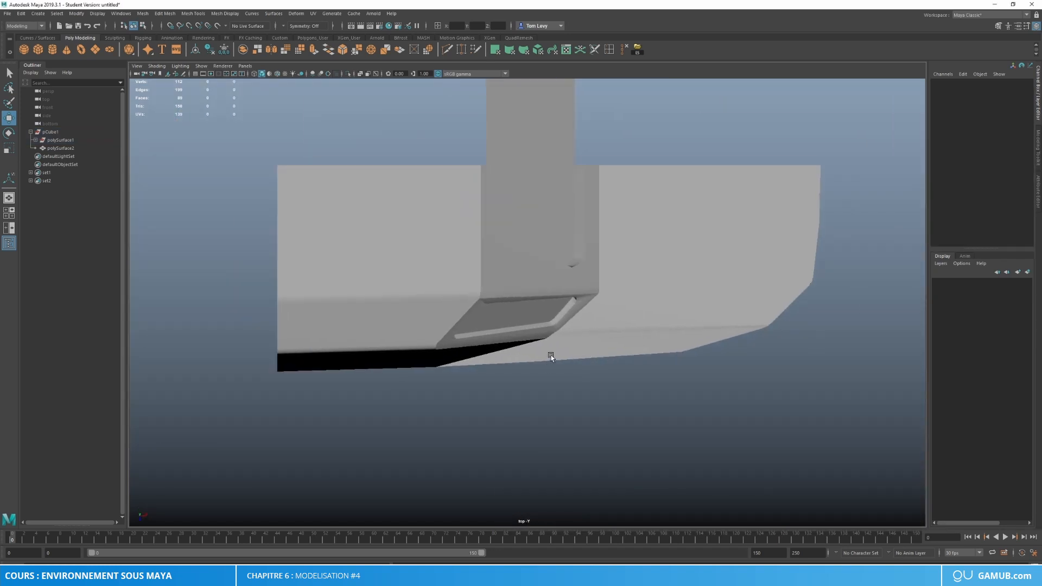
{"action": "right_click_drag", "start_coordinate": [551, 355], "coordinate": [604, 370], "text": "alt"}
{"action": "middle_click_drag", "start_coordinate": [603, 371], "coordinate": [523, 316], "text": "alt"}
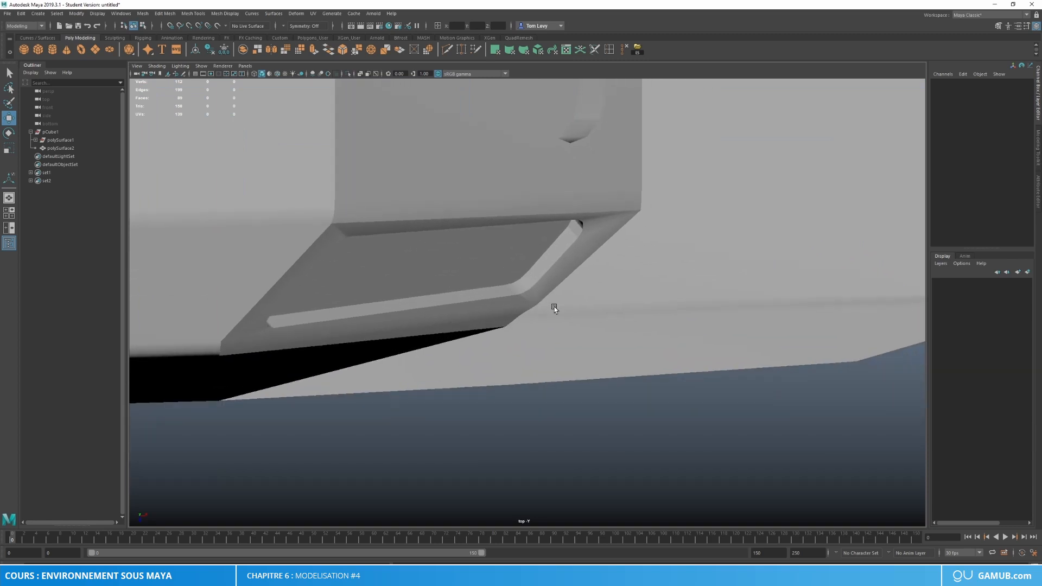
{"action": "right_click_drag", "start_coordinate": [547, 310], "coordinate": [509, 309]}
{"action": "left_click", "coordinate": [584, 411]}
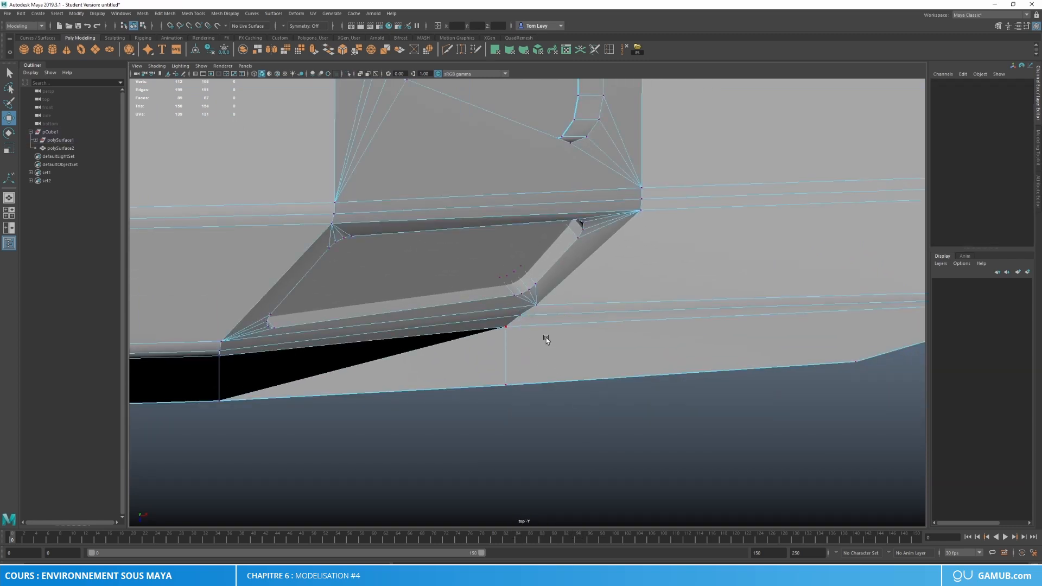
{"action": "left_click", "coordinate": [536, 306]}
{"action": "left_click_drag", "start_coordinate": [558, 307], "coordinate": [563, 316]}
{"action": "left_click", "coordinate": [516, 316]}
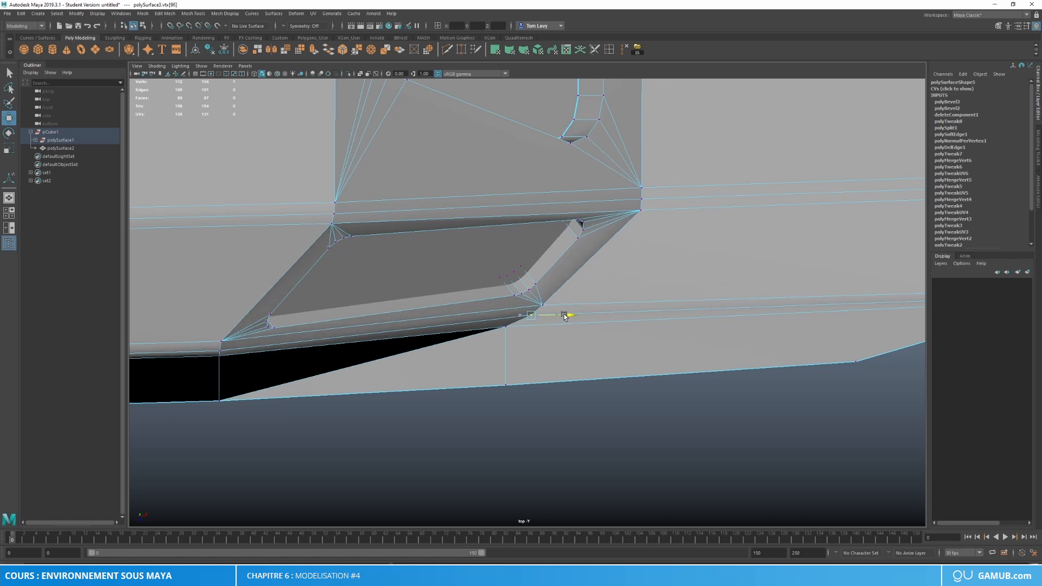
{"action": "right_click_drag", "start_coordinate": [565, 316], "coordinate": [613, 299]}
{"action": "left_click", "coordinate": [715, 402]}
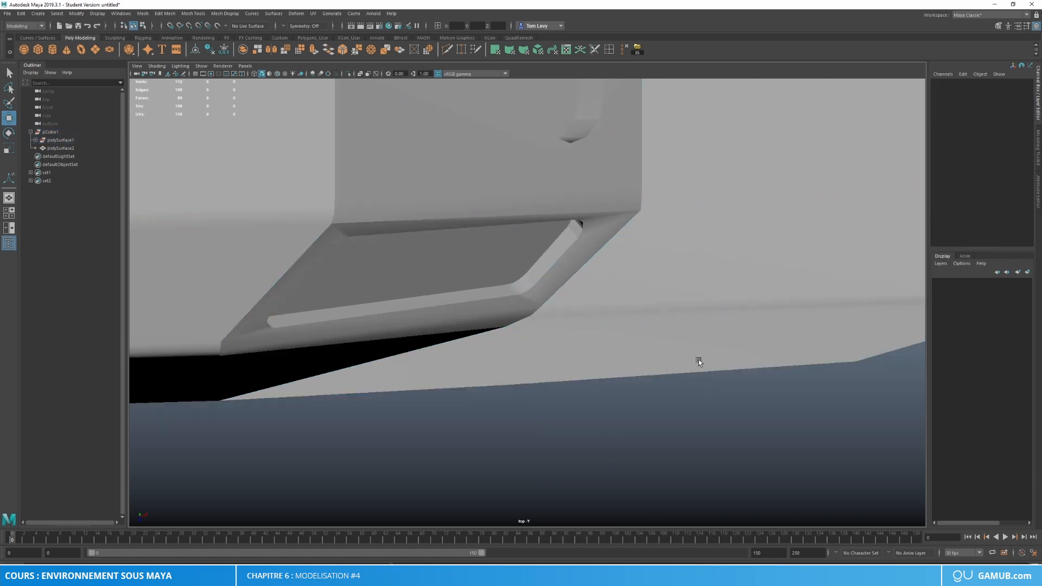
Step: Check the corner in perspective, and move its inner bevel vertex slightly farther forward along X in the top view
{"action": "key", "text": "space"}
{"action": "left_click_drag", "start_coordinate": [699, 355], "coordinate": [699, 319]}
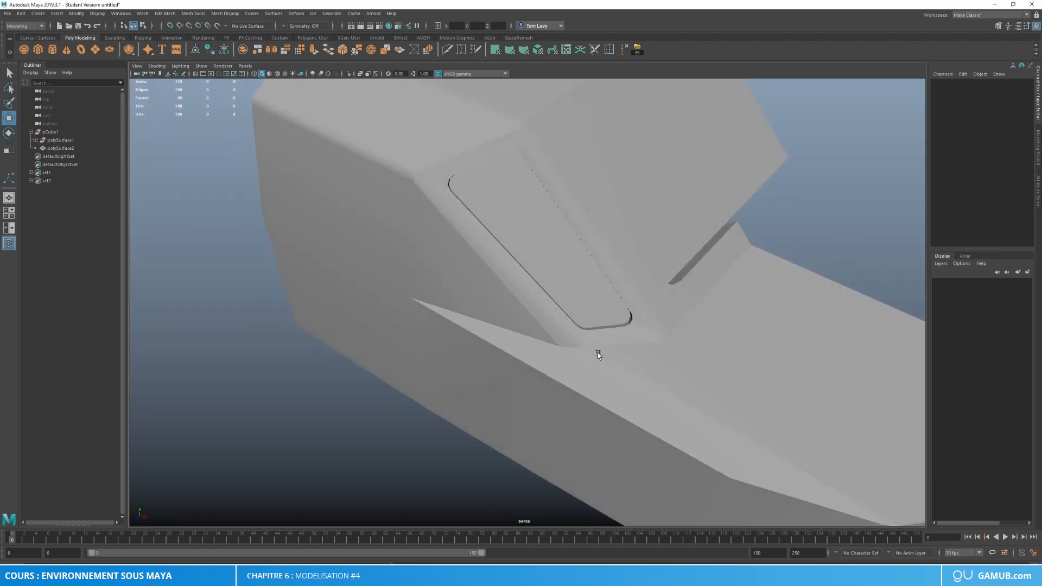
{"action": "left_click", "coordinate": [597, 352]}
{"action": "mouse_move", "coordinate": [600, 367]}
{"action": "left_mouse_down", "text": "alt"}
{"action": "mouse_move", "coordinate": [624, 388]}
{"action": "mouse_move", "coordinate": [603, 382]}
{"action": "mouse_move", "coordinate": [608, 400]}
{"action": "mouse_move", "coordinate": [614, 356]}
{"action": "left_mouse_up", "text": "alt"}
{"action": "right_click_drag", "start_coordinate": [614, 353], "coordinate": [586, 350]}
{"action": "key", "text": "space"}
{"action": "left_click_drag", "start_coordinate": [606, 347], "coordinate": [581, 353]}
{"action": "left_click", "coordinate": [544, 303]}
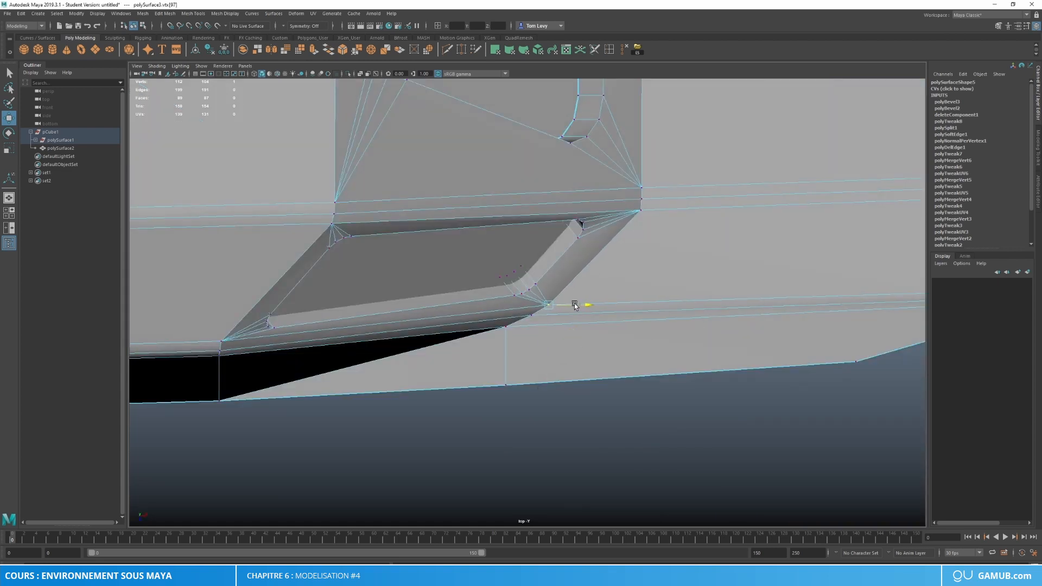
{"action": "right_click_drag", "start_coordinate": [576, 300], "coordinate": [652, 206]}
Step: Unlock the body's vertex normals, soften its edges, and return to the perspective view
{"action": "left_click", "coordinate": [224, 13]}
{"action": "left_click", "coordinate": [258, 113]}
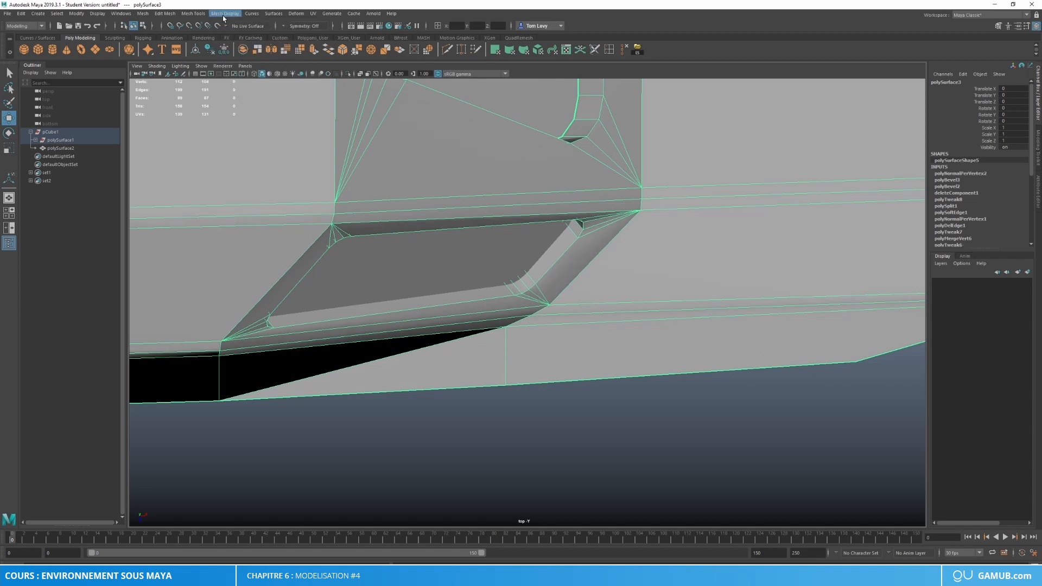
{"action": "left_click", "coordinate": [224, 14]}
{"action": "left_click", "coordinate": [257, 93]}
{"action": "key", "text": "space"}
{"action": "left_click_drag", "start_coordinate": [602, 256], "coordinate": [602, 224]}
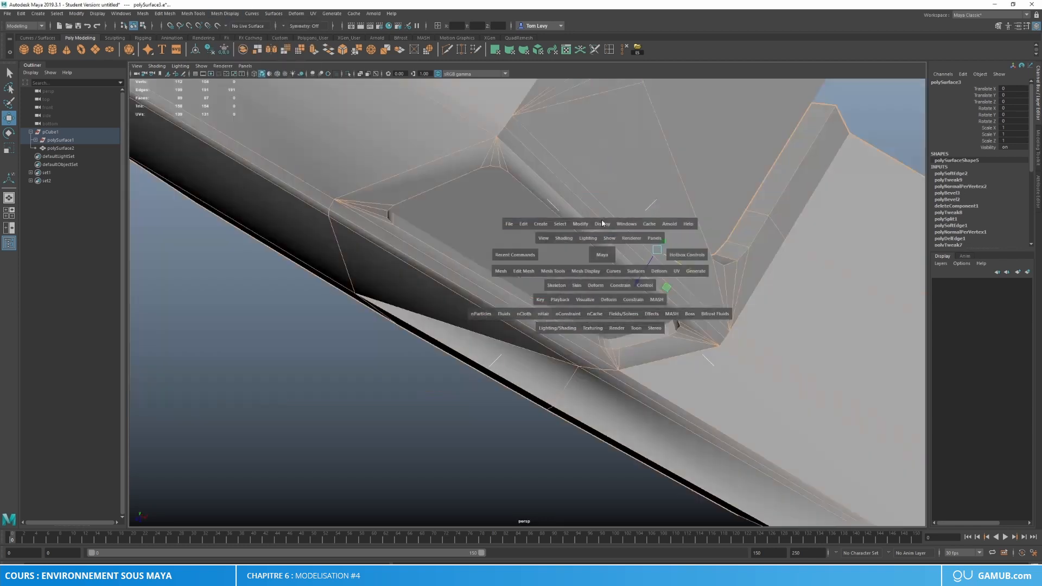
Step: Move the inner pair of bevel vertices, upper and lower, at the hood's outer front corner inward along Z to widen the bevel
{"action": "left_click_drag", "start_coordinate": [633, 269], "coordinate": [617, 228], "text": "alt"}
{"action": "scroll", "coordinate": [649, 293], "scroll_direction": "down", "scroll_amount": 5}
{"action": "right_click_drag", "start_coordinate": [650, 296], "coordinate": [725, 232]}
{"action": "left_click", "coordinate": [804, 244]}
{"action": "left_click_drag", "start_coordinate": [803, 244], "coordinate": [745, 277], "text": "alt"}
{"action": "left_click", "coordinate": [671, 372]}
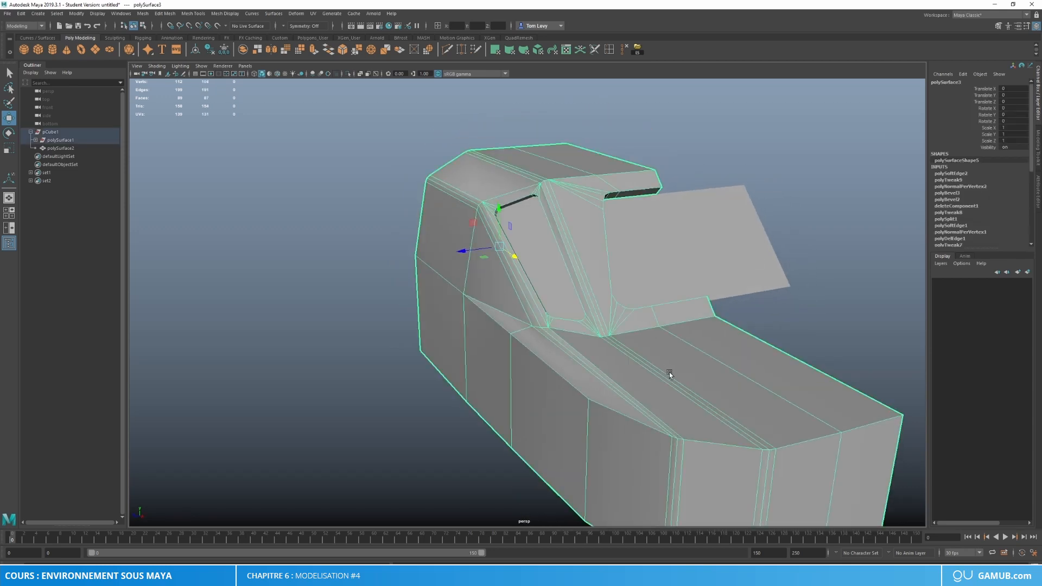
{"action": "left_click_drag", "start_coordinate": [670, 372], "coordinate": [492, 304], "text": "alt"}
{"action": "right_click_drag", "start_coordinate": [492, 304], "coordinate": [453, 306]}
{"action": "left_click", "coordinate": [478, 307]}
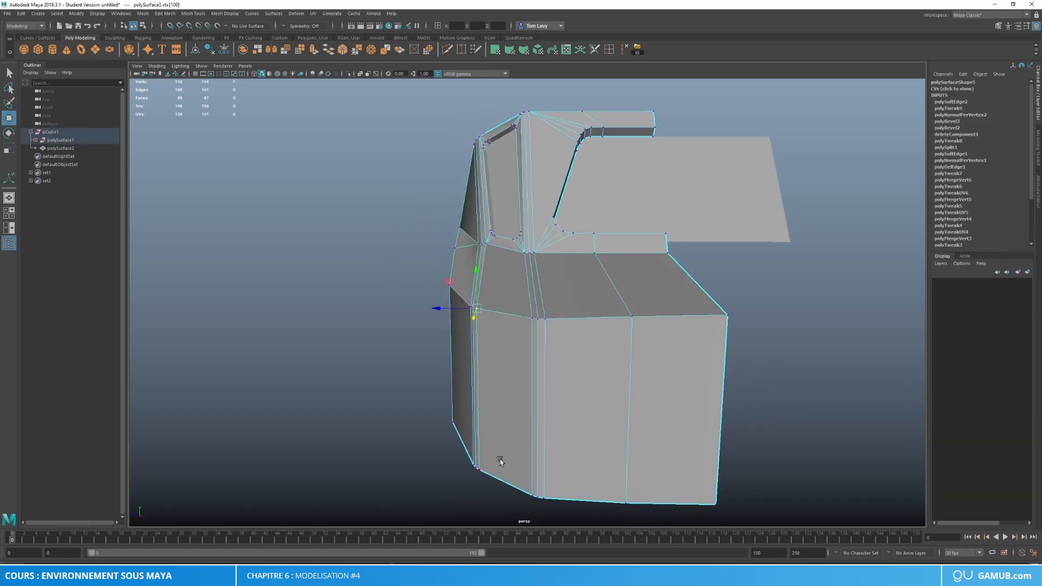
{"action": "left_click", "coordinate": [479, 463], "text": "shift"}
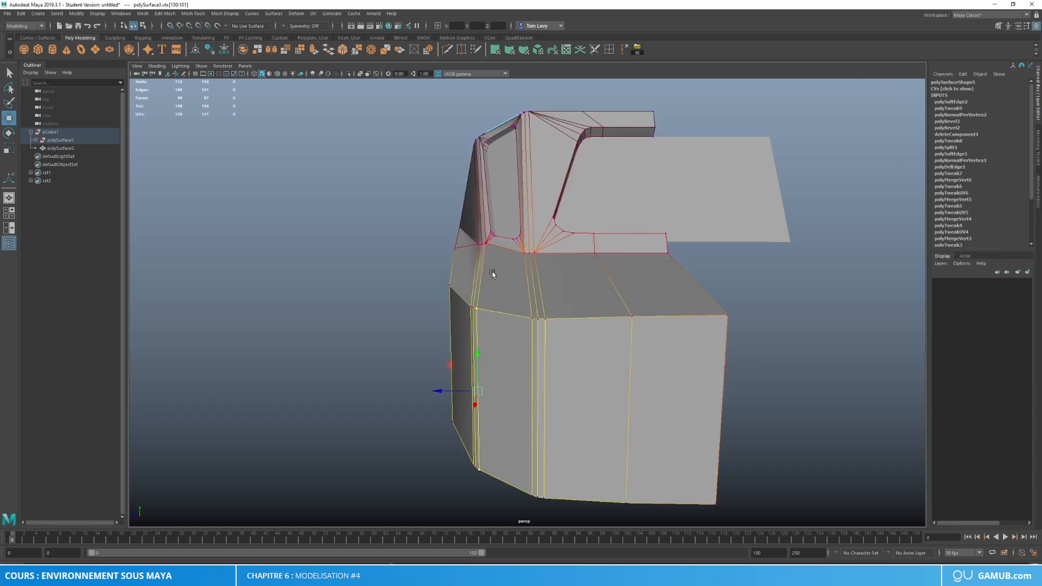
{"action": "left_click_drag", "start_coordinate": [438, 391], "coordinate": [459, 393]}
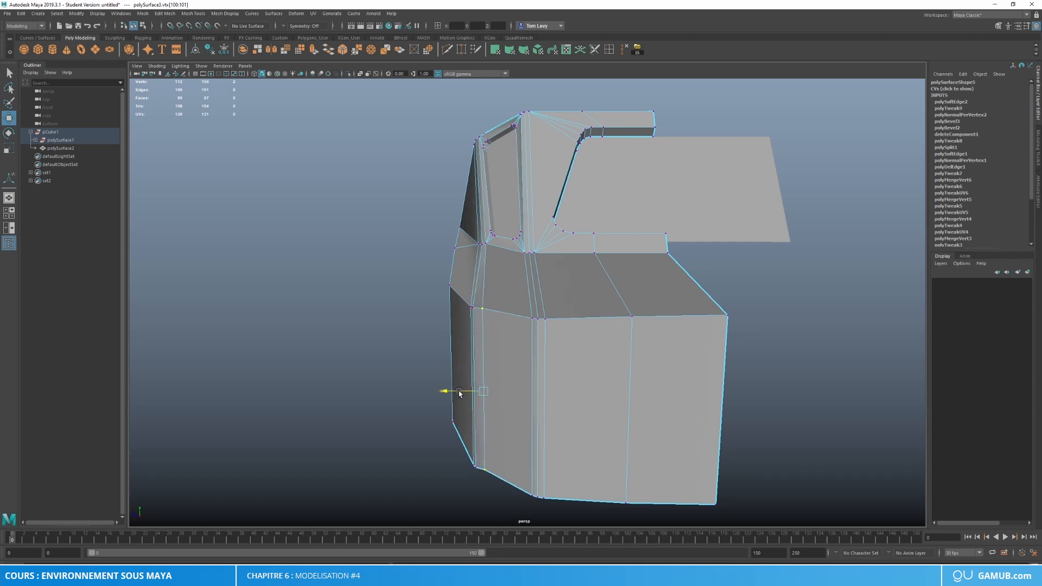
Step: Move the middle pair of bevel vertices at the hood's outer front corner slightly inward along Z to space the bevel evenly
{"action": "left_click", "coordinate": [473, 308]}
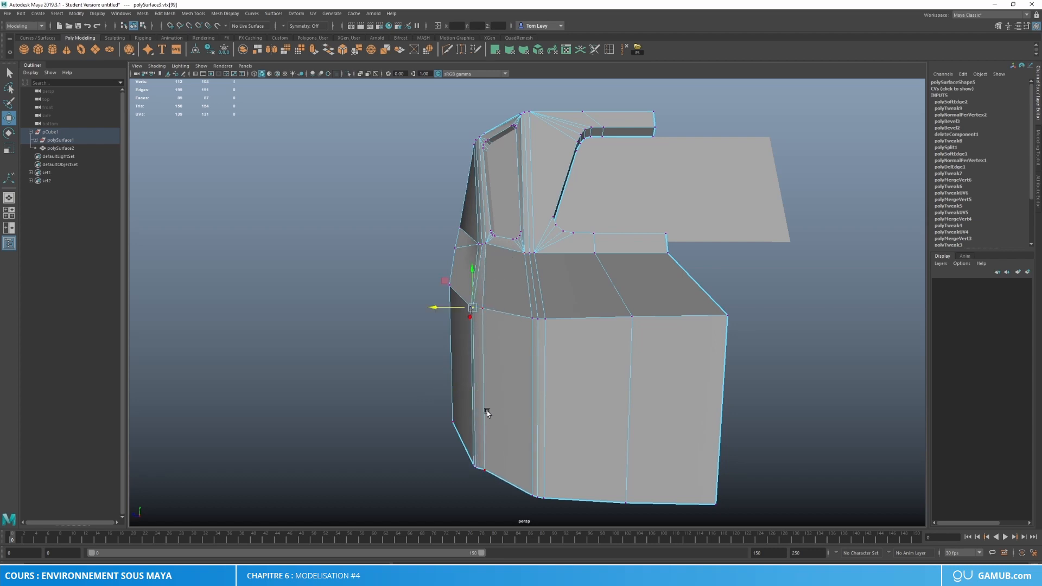
{"action": "left_click", "coordinate": [476, 468], "text": "shift"}
{"action": "left_click_drag", "start_coordinate": [451, 390], "coordinate": [456, 388]}
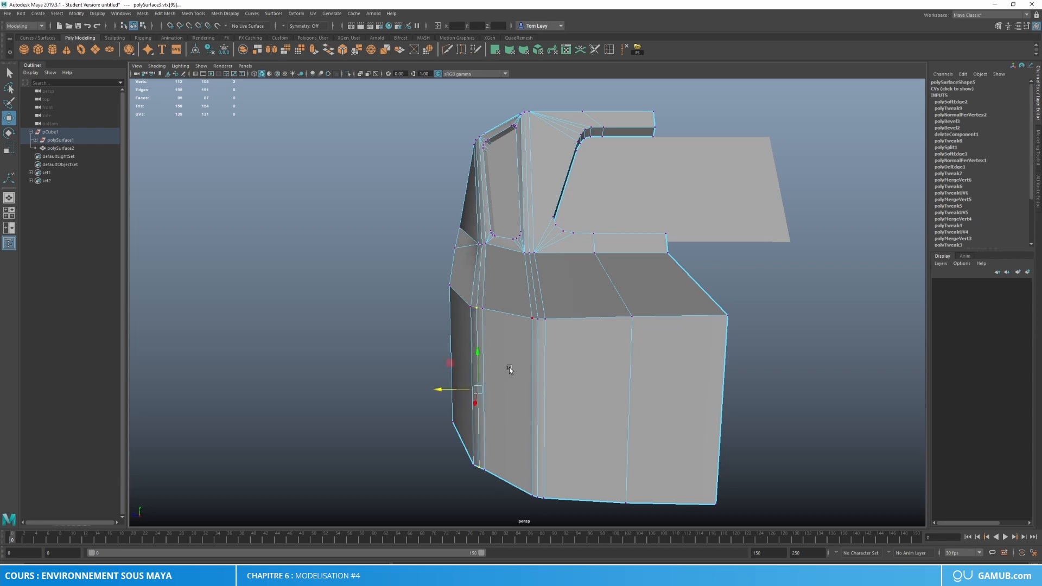
Step: In the top view, move the inner and middle corner bevel vertices forward along X, and deselect the body in object mode in perspective
{"action": "key", "text": "space"}
{"action": "left_click_drag", "start_coordinate": [509, 367], "coordinate": [491, 366]}
{"action": "middle_click_drag", "start_coordinate": [710, 309], "coordinate": [259, 321], "text": "alt"}
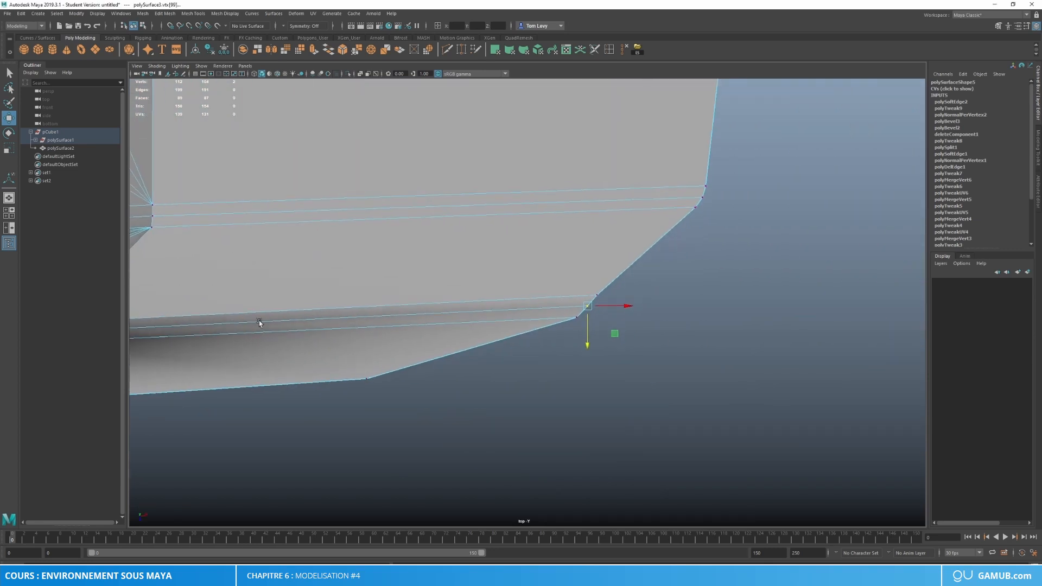
{"action": "right_click_drag", "start_coordinate": [598, 303], "coordinate": [645, 311], "text": "alt"}
{"action": "middle_click_drag", "start_coordinate": [646, 312], "coordinate": [566, 325], "text": "alt"}
{"action": "left_click_drag", "start_coordinate": [536, 305], "coordinate": [604, 306]}
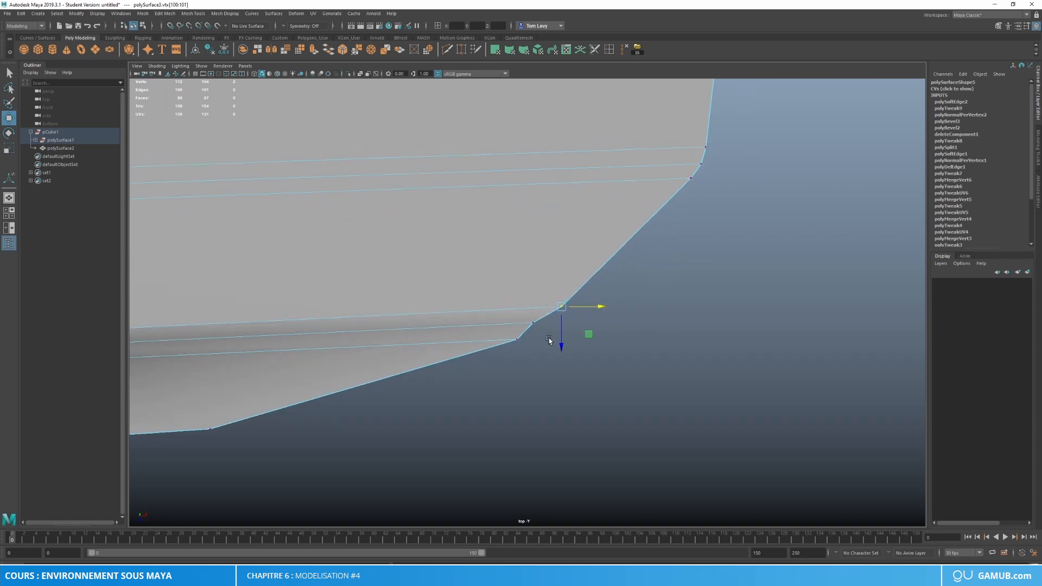
{"action": "left_click_drag", "start_coordinate": [525, 317], "coordinate": [599, 283]}
{"action": "key", "text": "space"}
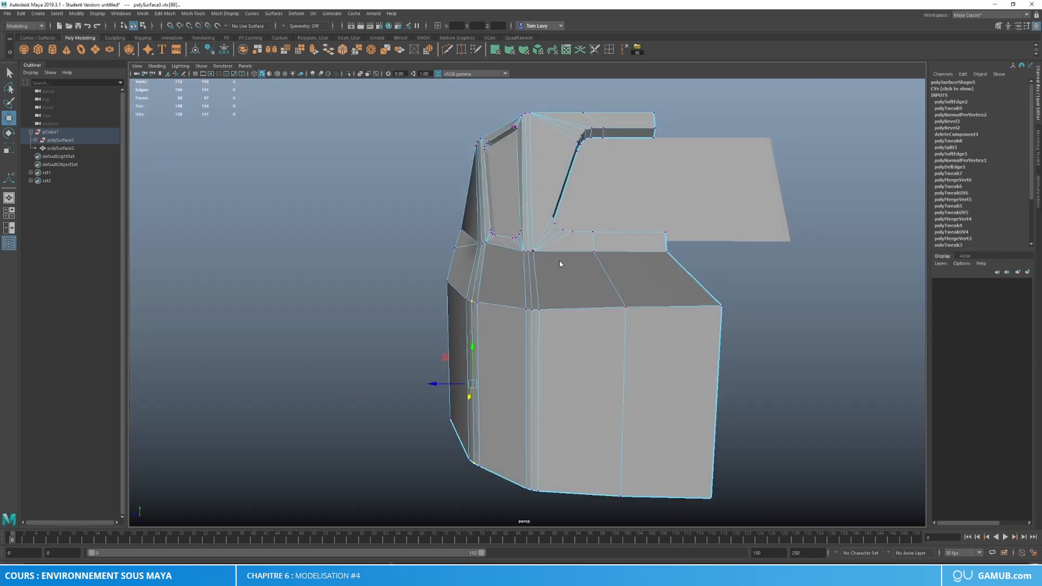
{"action": "right_click_drag", "start_coordinate": [560, 260], "coordinate": [614, 237]}
{"action": "left_click", "coordinate": [734, 201]}
{"action": "left_click_drag", "start_coordinate": [773, 325], "coordinate": [831, 319], "text": "alt"}
Step: Bevel the body's waistline edges along the side and around the hood's front with fraction 1 and 2 segments, and return to object mode
{"action": "left_click", "coordinate": [731, 327]}
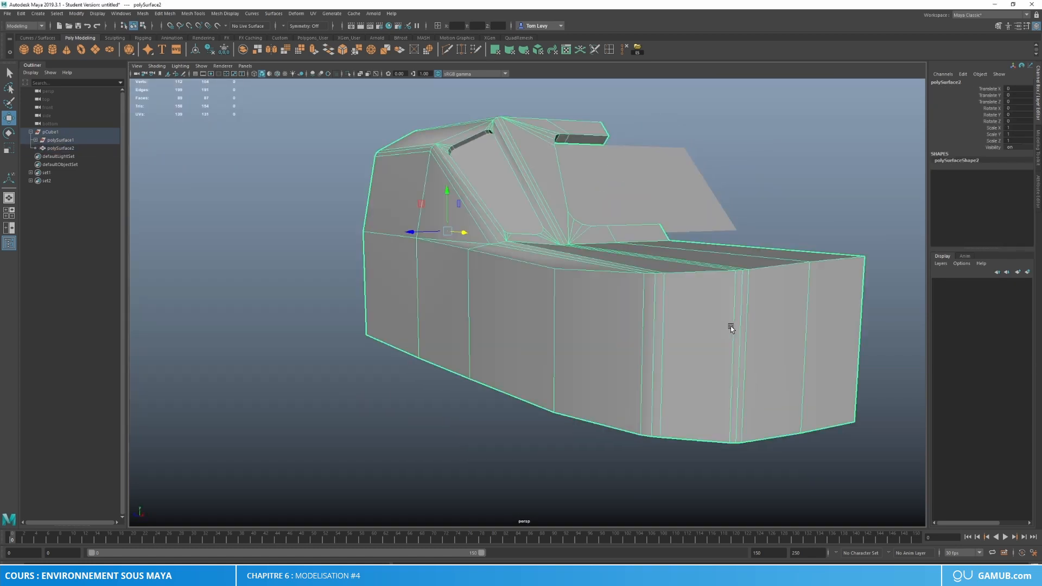
{"action": "middle_click_drag", "start_coordinate": [673, 294], "coordinate": [533, 282], "text": "alt"}
{"action": "left_click_drag", "start_coordinate": [533, 283], "coordinate": [580, 286], "text": "alt"}
{"action": "right_click_drag", "start_coordinate": [579, 286], "coordinate": [585, 244]}
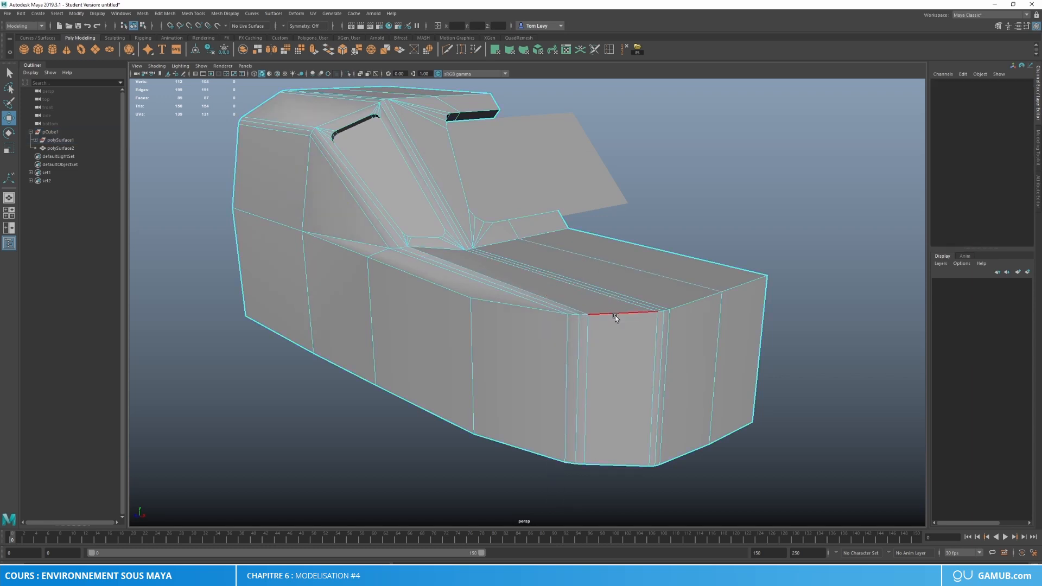
{"action": "left_click", "coordinate": [616, 315]}
{"action": "left_click", "coordinate": [454, 291], "text": "shift"}
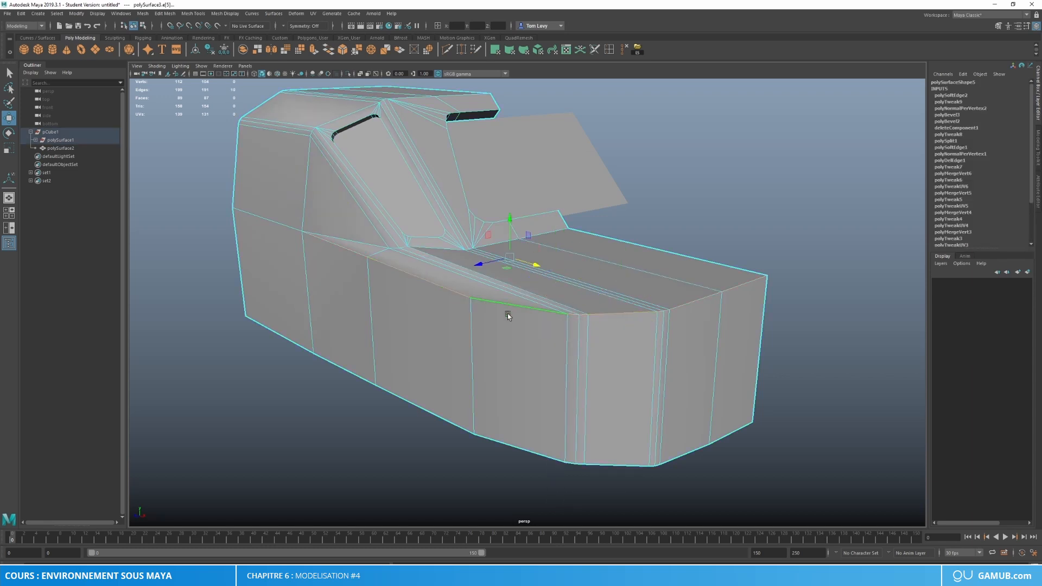
{"action": "left_click_drag", "start_coordinate": [508, 314], "coordinate": [526, 319], "text": "alt"}
{"action": "left_click", "coordinate": [276, 239], "text": "shift"}
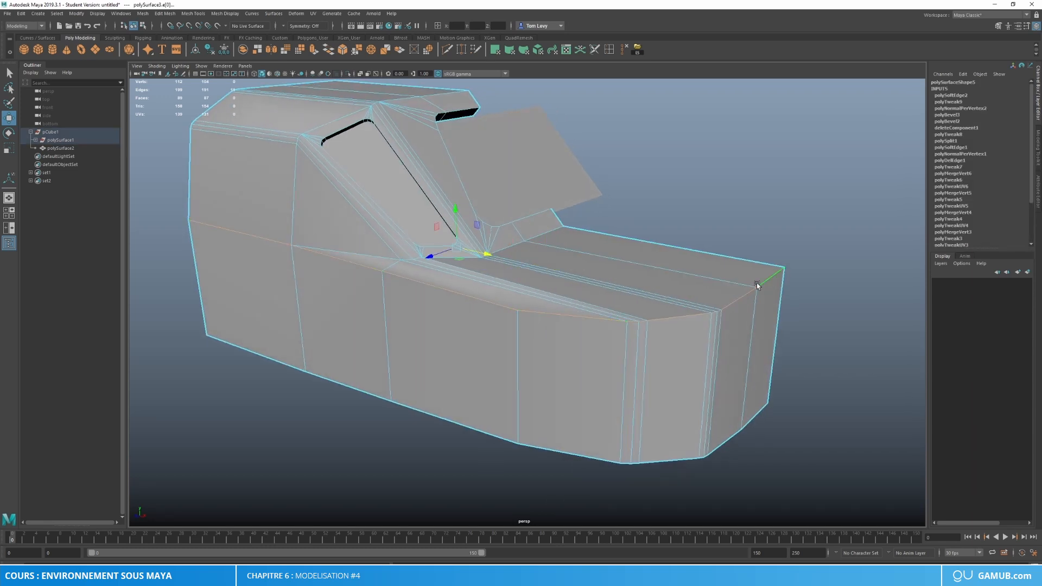
{"action": "key", "text": "ctrl+b"}
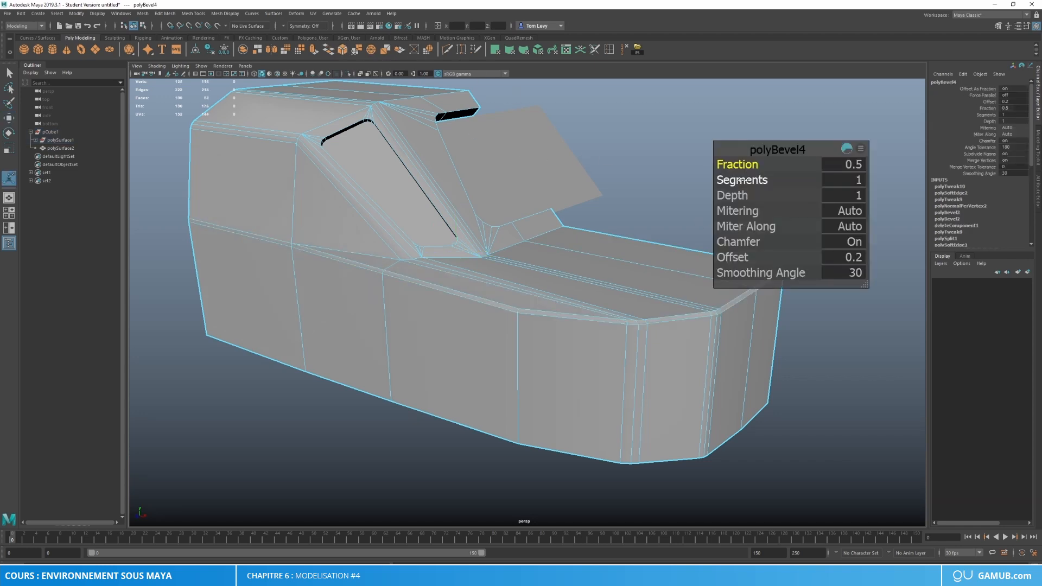
{"action": "left_click_drag", "start_coordinate": [741, 163], "coordinate": [748, 180]}
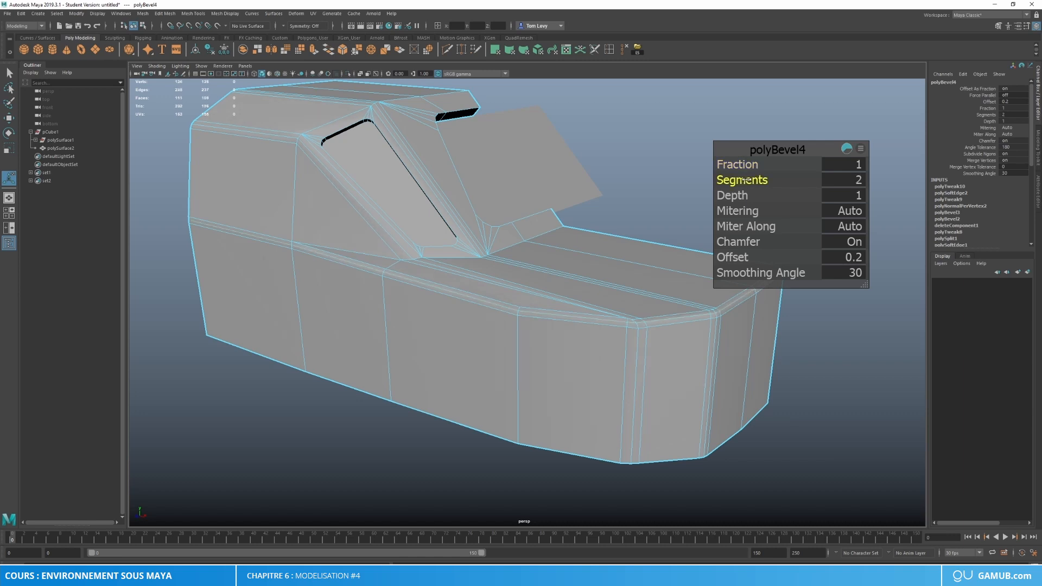
{"action": "right_click_drag", "start_coordinate": [672, 226], "coordinate": [695, 201]}
{"action": "left_click_drag", "start_coordinate": [695, 201], "coordinate": [657, 272], "text": "alt"}
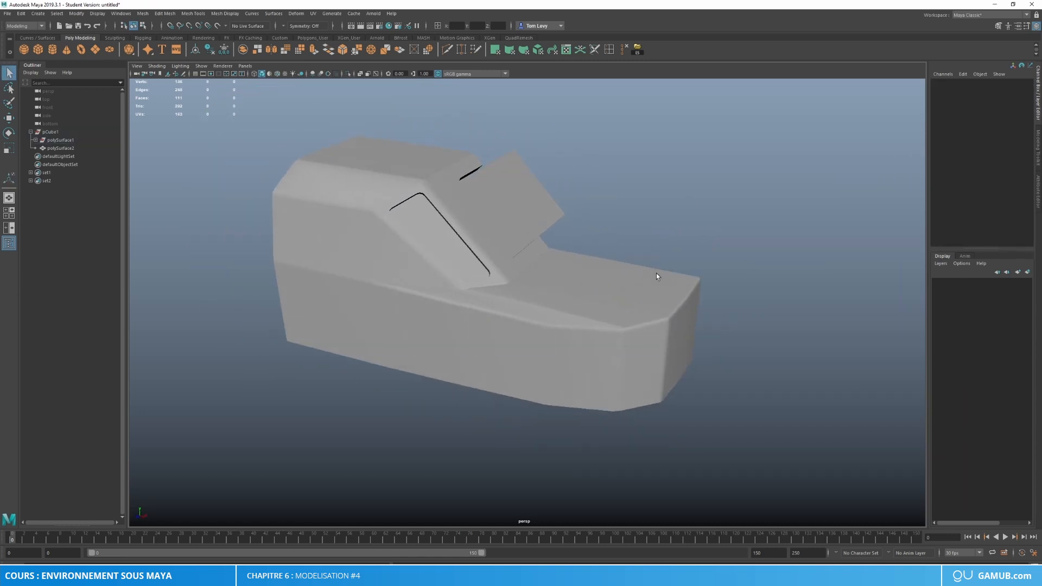
Step: Bevel the roof's front edges above the windshield and corner window and its lower side edge with fraction 0.5 and 2 segments
{"action": "scroll", "coordinate": [647, 396], "scroll_direction": "up", "scroll_amount": 5}
{"action": "left_click", "coordinate": [539, 243]}
{"action": "scroll", "coordinate": [564, 268], "scroll_direction": "up", "scroll_amount": 4}
{"action": "right_click_drag", "start_coordinate": [563, 269], "coordinate": [563, 243]}
{"action": "left_click", "coordinate": [569, 275]}
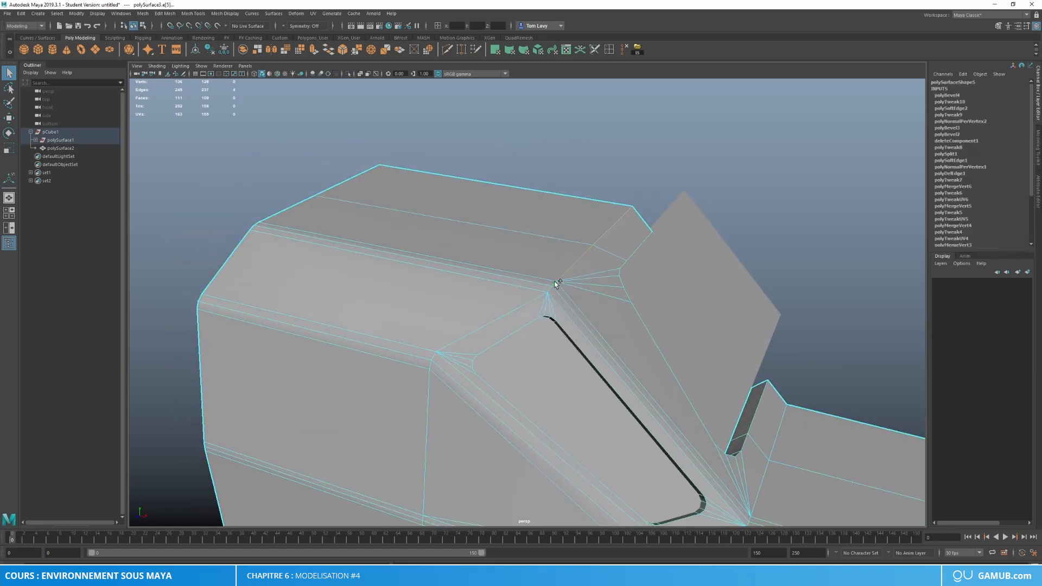
{"action": "left_click", "coordinate": [488, 314], "text": "shift"}
{"action": "left_click", "coordinate": [395, 341], "text": "shift"}
{"action": "left_click", "coordinate": [342, 49]}
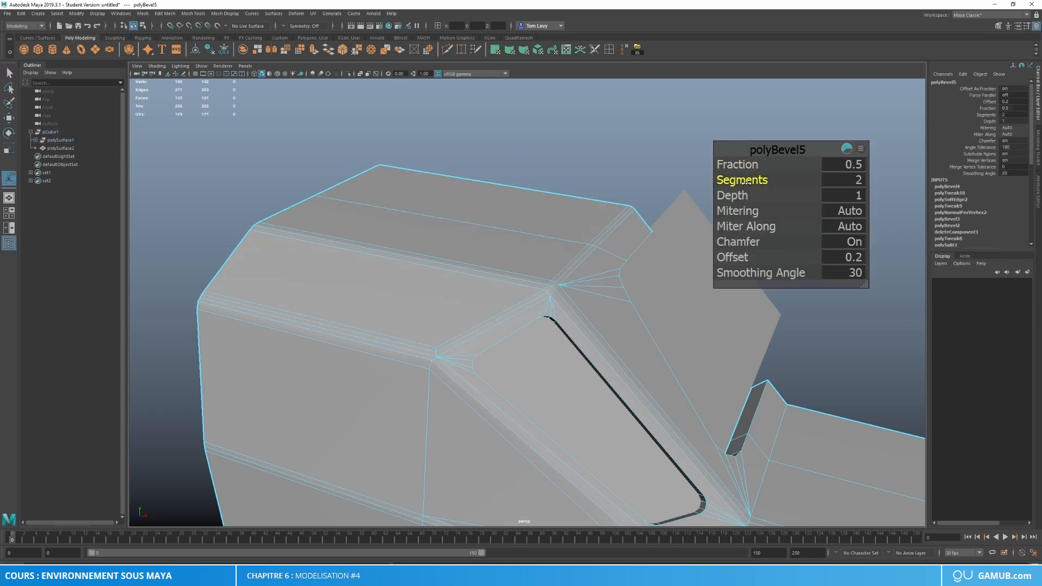
{"action": "left_click_drag", "start_coordinate": [600, 272], "coordinate": [463, 242], "text": "alt"}
{"action": "right_click_drag", "start_coordinate": [458, 239], "coordinate": [567, 195]}
{"action": "left_click", "coordinate": [700, 215]}
Step: In the side view, move the roof-corner bevel vertex above the corner window outward along Z, and undo the last adjustment
{"action": "left_click_drag", "start_coordinate": [699, 215], "coordinate": [504, 270], "text": "alt"}
{"action": "key", "text": "space"}
{"action": "middle_click_drag", "start_coordinate": [600, 261], "coordinate": [583, 443], "text": "alt"}
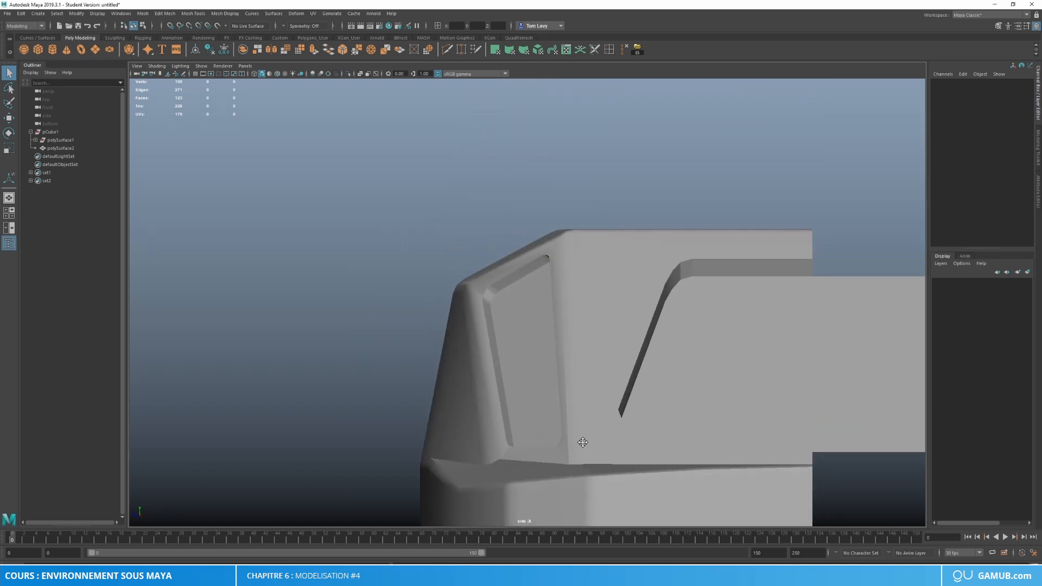
{"action": "scroll", "coordinate": [582, 298], "scroll_direction": "up", "scroll_amount": 3}
{"action": "middle_click_drag", "start_coordinate": [598, 216], "coordinate": [518, 355], "text": "alt"}
{"action": "left_click", "coordinate": [532, 354]}
{"action": "scroll", "coordinate": [530, 372], "scroll_direction": "up", "scroll_amount": 5}
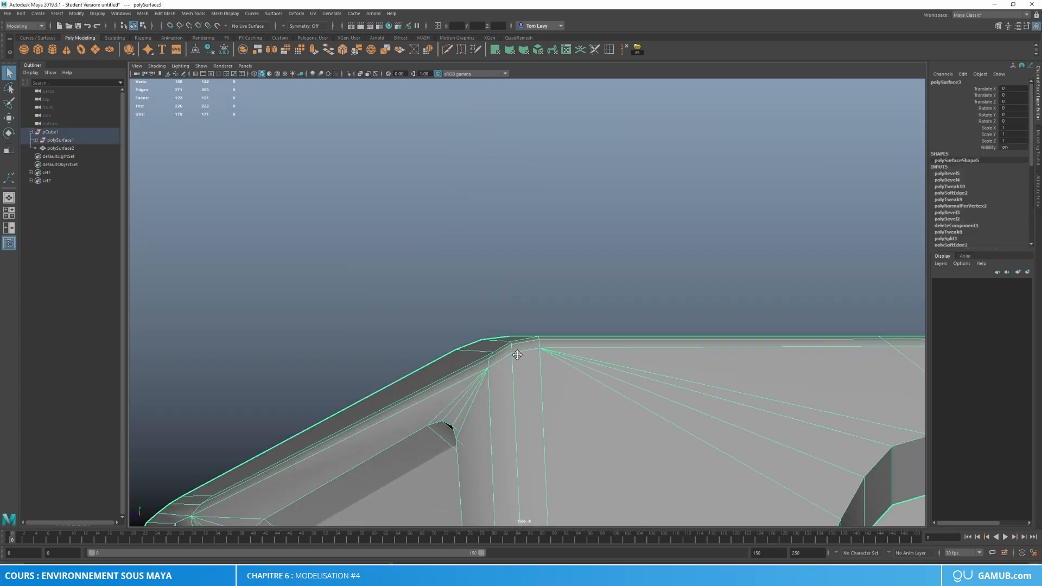
{"action": "right_click_drag", "start_coordinate": [485, 350], "coordinate": [442, 353]}
{"action": "left_click", "coordinate": [513, 350]}
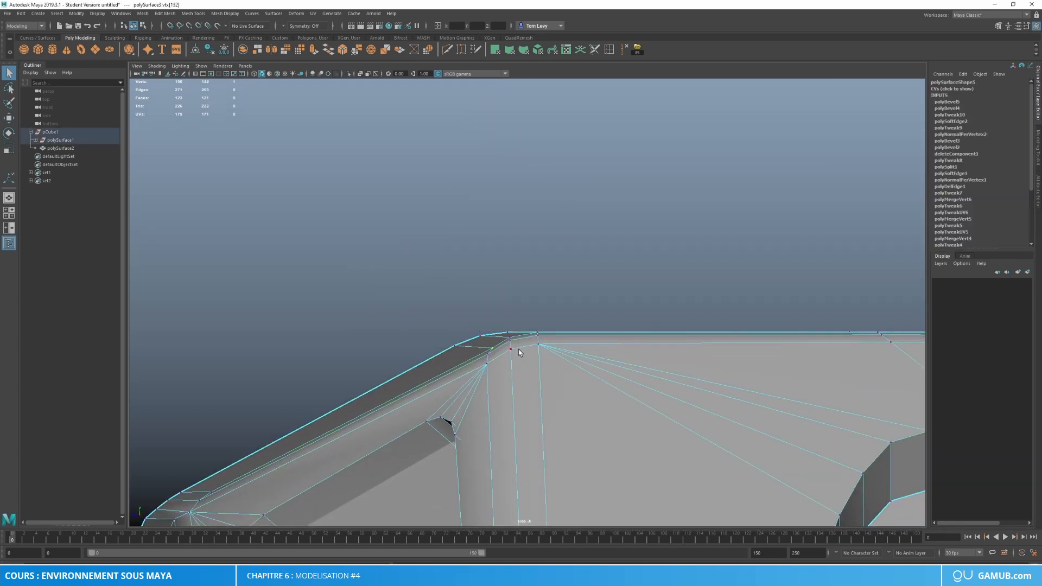
{"action": "key", "text": "w"}
{"action": "mouse_move", "coordinate": [519, 349]}
{"action": "left_mouse_down"}
{"action": "mouse_move", "coordinate": [479, 351]}
{"action": "mouse_move", "coordinate": [490, 317]}
{"action": "mouse_move", "coordinate": [487, 352]}
{"action": "left_mouse_up"}
{"action": "key", "text": "ctrl+z"}
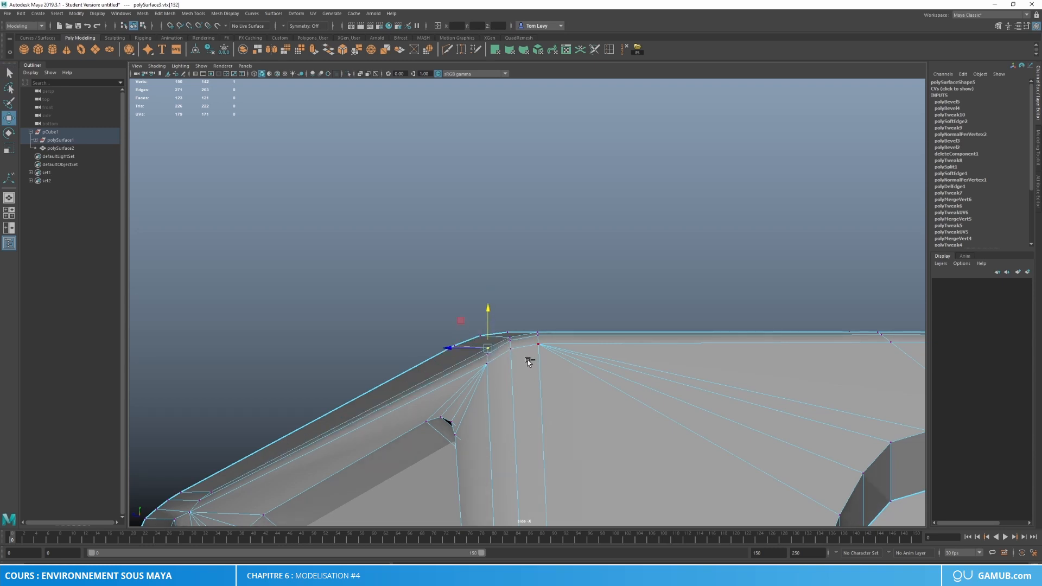
Step: Raise the three stacked bevel vertices at the roof corner above the corner window slightly along Y, and clear the selection
{"action": "left_click", "coordinate": [489, 365]}
{"action": "left_click", "coordinate": [491, 351], "text": "shift"}
{"action": "left_click", "coordinate": [491, 345], "text": "shift"}
{"action": "left_click_drag", "start_coordinate": [490, 336], "coordinate": [489, 333]}
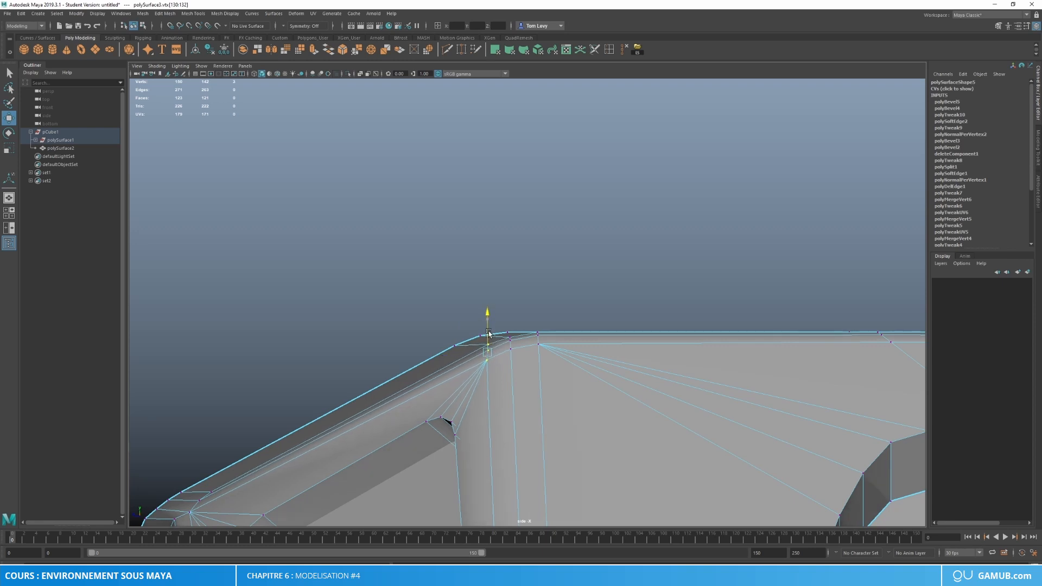
{"action": "left_click", "coordinate": [579, 299]}
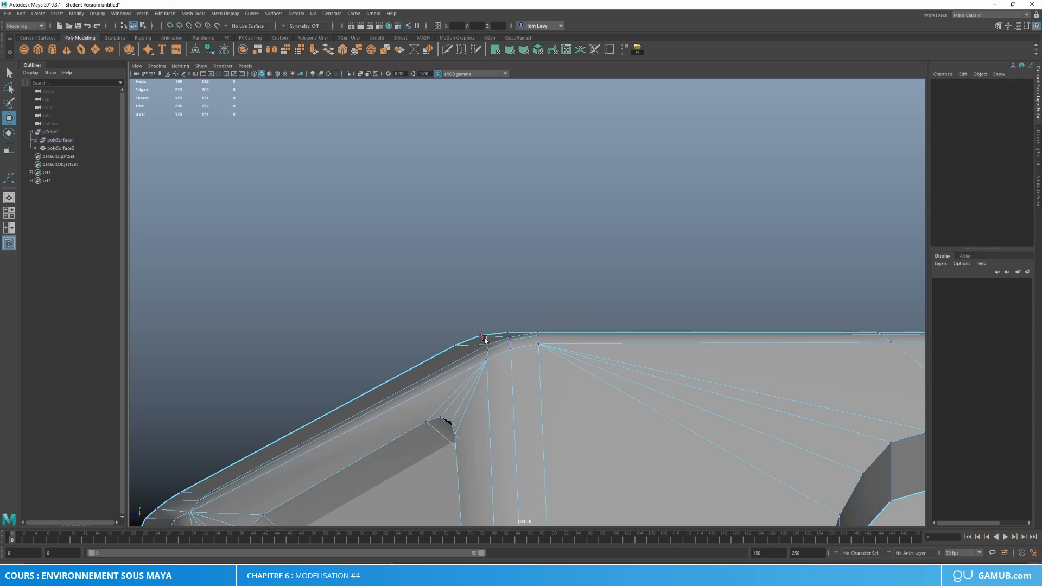
Step: Move the single bevel vertex at that roof corner outward along Z and adjust its height, and return to perspective in object mode
{"action": "left_click", "coordinate": [482, 338]}
{"action": "left_click", "coordinate": [490, 345]}
{"action": "mouse_move", "coordinate": [472, 347]}
{"action": "left_mouse_down"}
{"action": "mouse_move", "coordinate": [460, 352]}
{"action": "mouse_move", "coordinate": [473, 333]}
{"action": "left_mouse_up"}
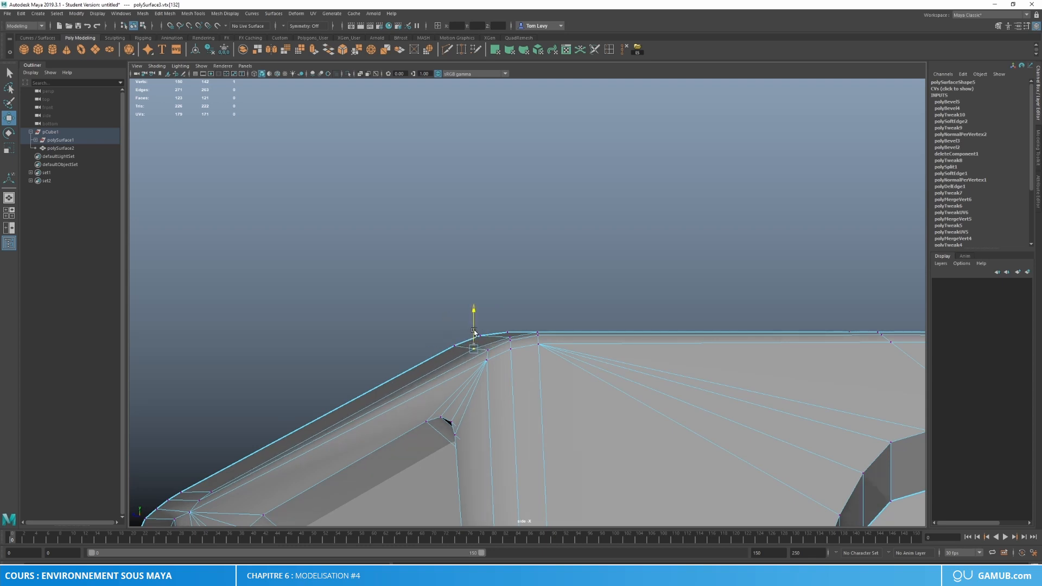
{"action": "key", "text": "space"}
{"action": "left_click_drag", "start_coordinate": [529, 351], "coordinate": [528, 270]}
{"action": "right_click_drag", "start_coordinate": [528, 268], "coordinate": [666, 203]}
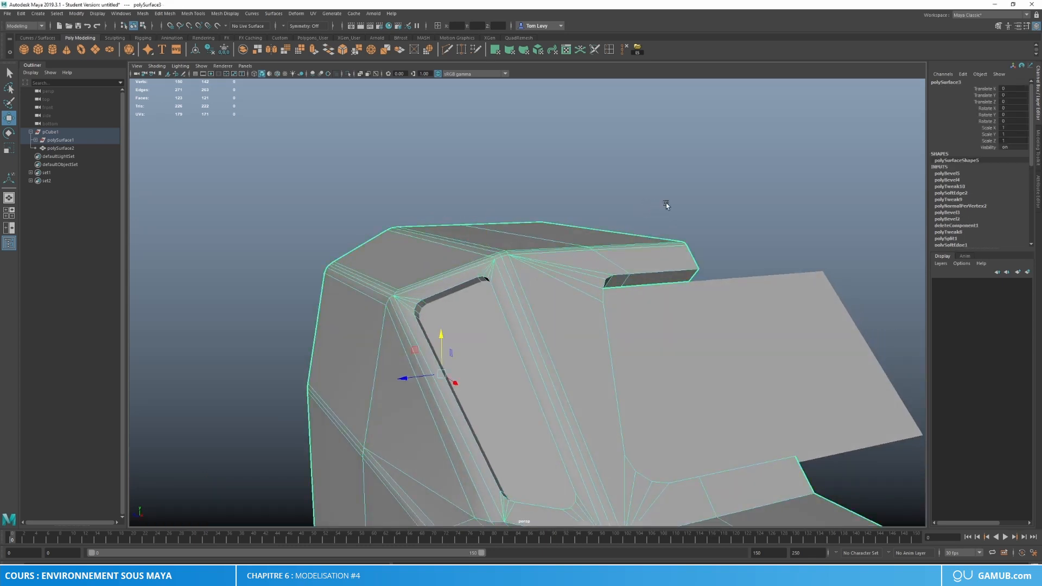
Step: Select the half vehicle body and snap its pivot onto the vertices of its open centre-line edge
{"action": "left_click", "coordinate": [667, 203]}
{"action": "left_click_drag", "start_coordinate": [650, 246], "coordinate": [607, 275], "text": "alt"}
{"action": "scroll", "coordinate": [604, 278], "scroll_direction": "down", "scroll_amount": 8}
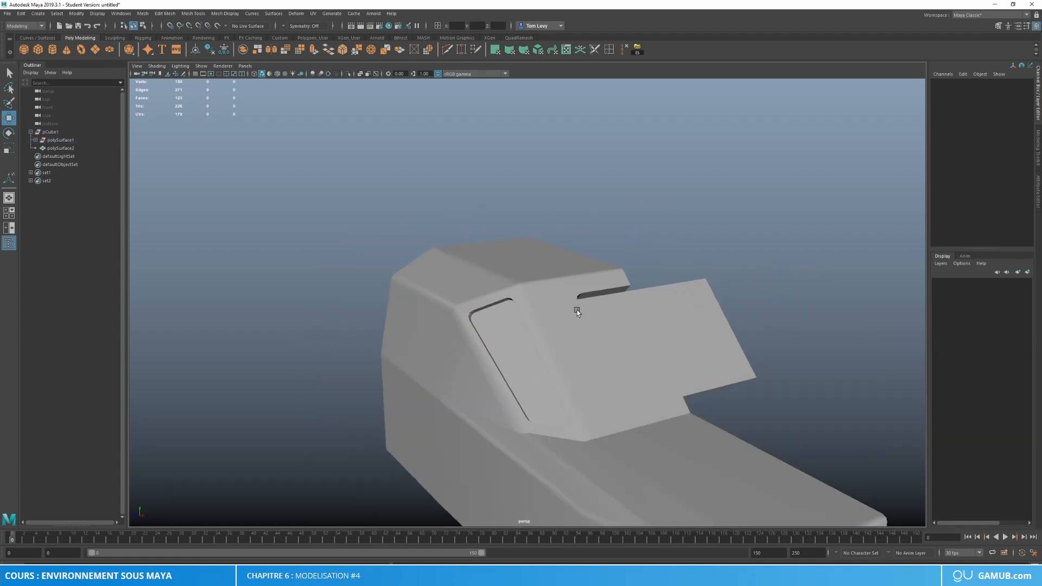
{"action": "left_click_drag", "start_coordinate": [591, 341], "coordinate": [695, 409], "text": "alt"}
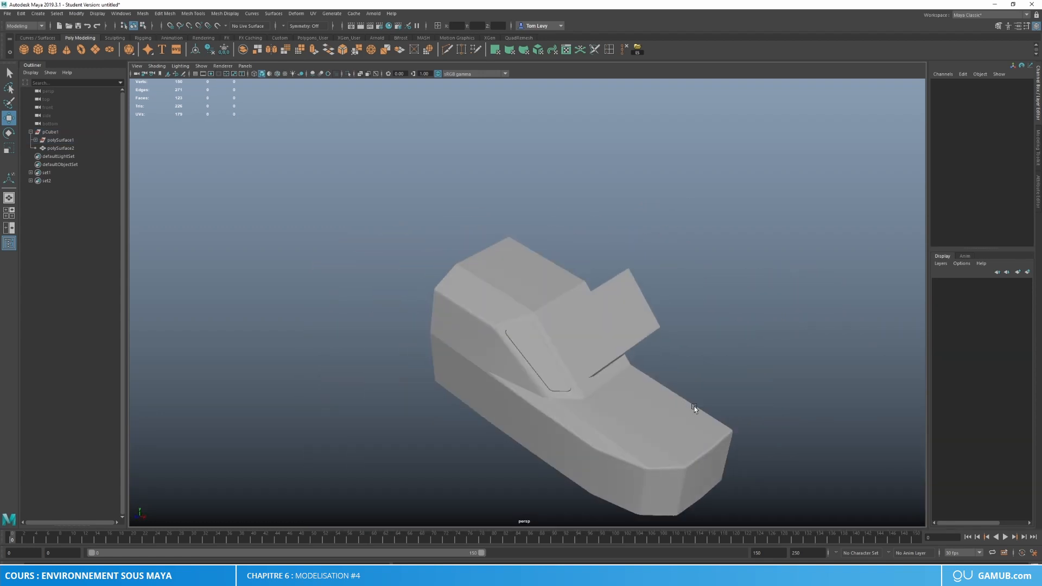
{"action": "middle_click_drag", "start_coordinate": [694, 408], "coordinate": [673, 339], "text": "alt"}
{"action": "left_click", "coordinate": [646, 347]}
{"action": "scroll", "coordinate": [636, 363], "scroll_direction": "up", "scroll_amount": 4}
{"action": "mouse_move", "coordinate": [636, 364]}
{"action": "left_mouse_down", "text": "alt"}
{"action": "mouse_move", "coordinate": [540, 314]}
{"action": "mouse_move", "coordinate": [495, 335]}
{"action": "mouse_move", "coordinate": [545, 325]}
{"action": "mouse_move", "coordinate": [444, 348]}
{"action": "mouse_move", "coordinate": [533, 161]}
{"action": "left_mouse_up", "text": "alt"}
{"action": "scroll", "coordinate": [524, 324], "scroll_direction": "down", "scroll_amount": 3}
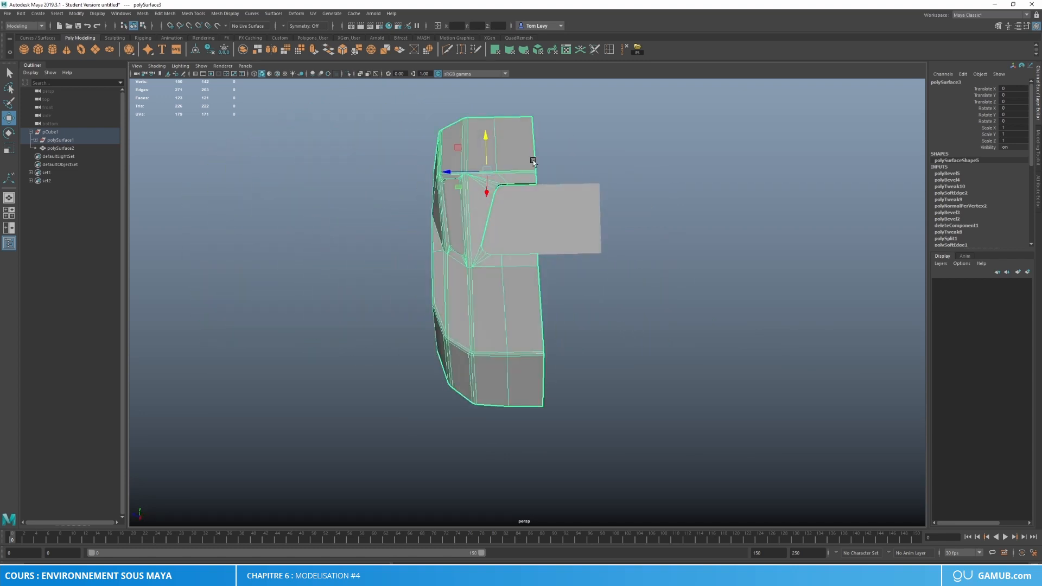
{"action": "middle_click_drag", "start_coordinate": [542, 290], "coordinate": [519, 331], "text": "alt"}
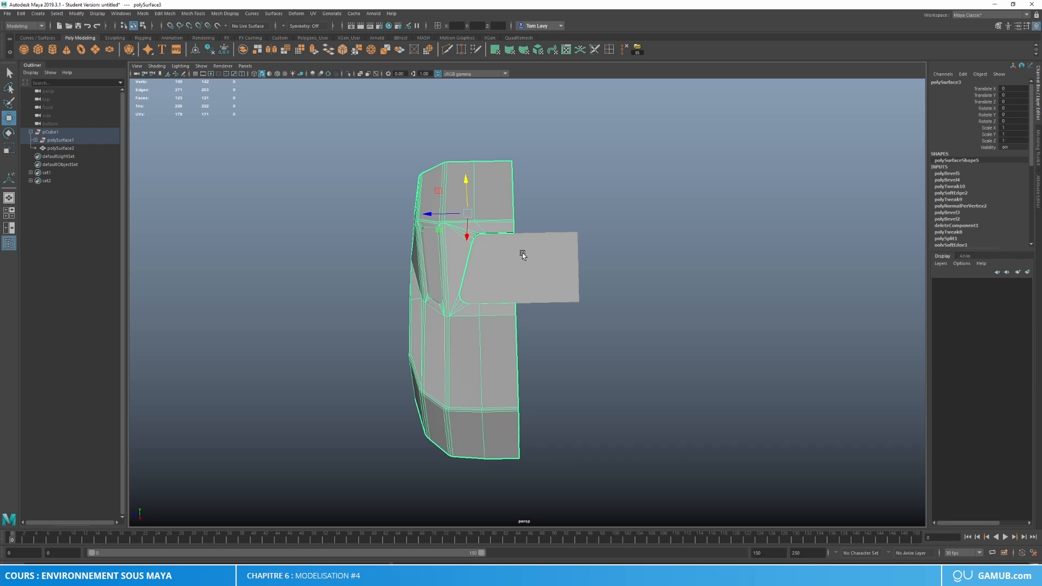
{"action": "key", "text": "d"}
{"action": "key", "text": "v"}
{"action": "left_click_drag", "start_coordinate": [431, 215], "coordinate": [547, 213]}
Step: Duplicate the half body and mirror the copy across the centre line with Scale Z at -1
{"action": "key", "text": "ctrl+d"}
{"action": "key", "text": "r"}
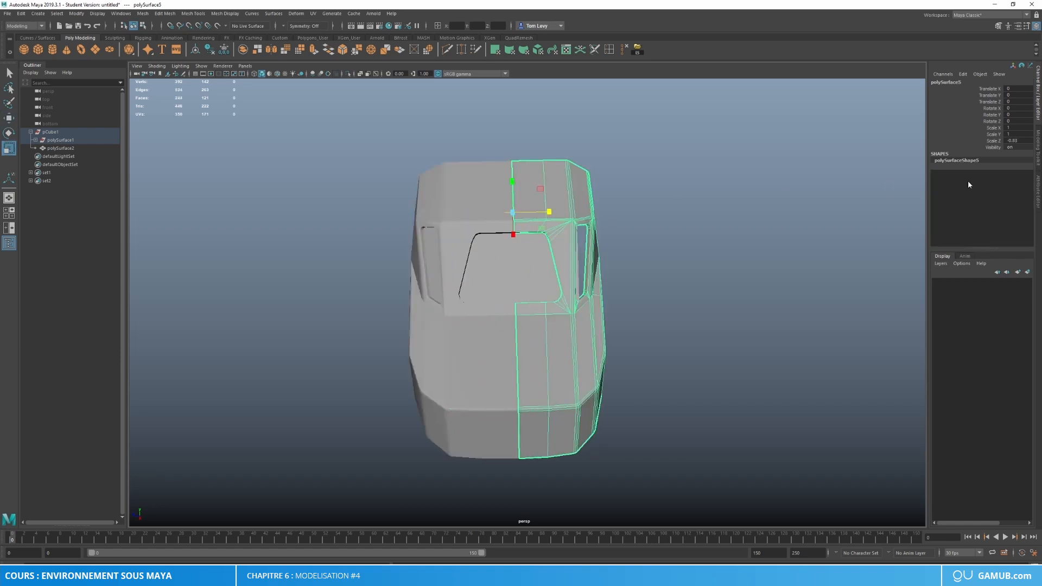
{"action": "left_click", "coordinate": [1024, 139]}
{"action": "type", "text": "-1"}
{"action": "key", "text": "Return"}
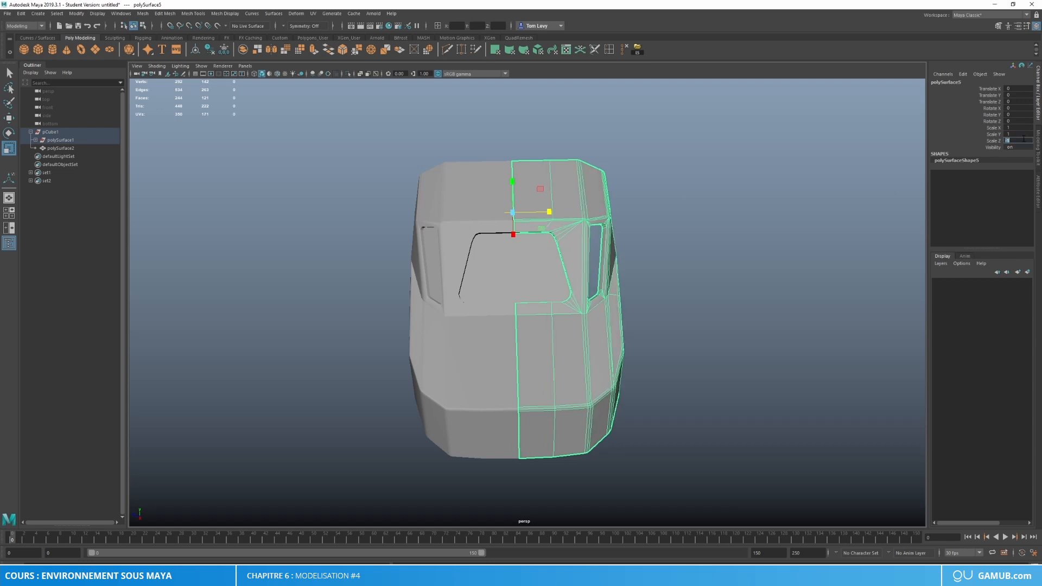
{"action": "left_click", "coordinate": [687, 164]}
Step: Freeze the side window pane's transformations and snap its pivot to the body's centre line, with wireframe on shaded shown
{"action": "left_click", "coordinate": [435, 248]}
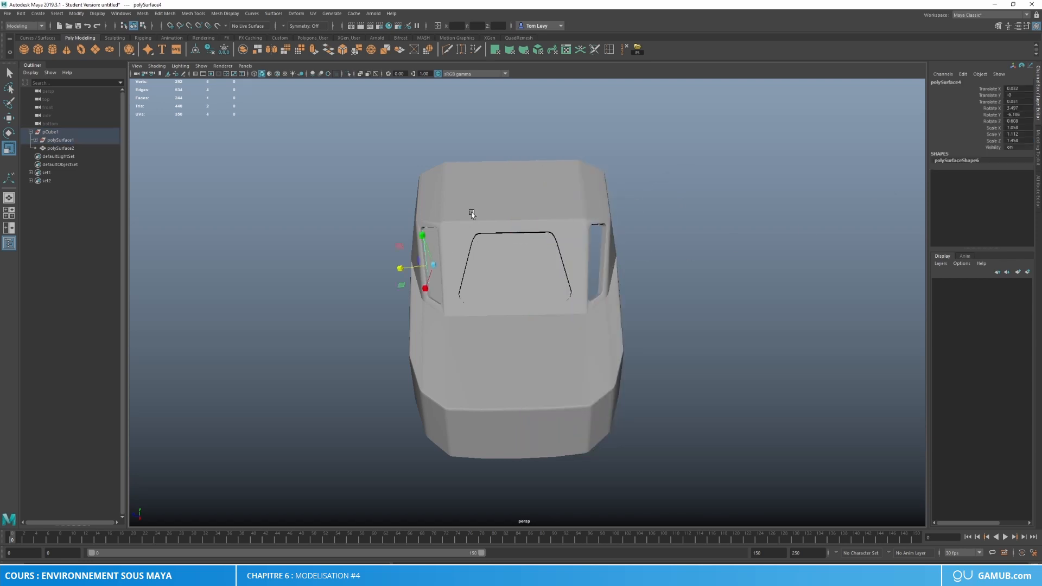
{"action": "left_click", "coordinate": [221, 49]}
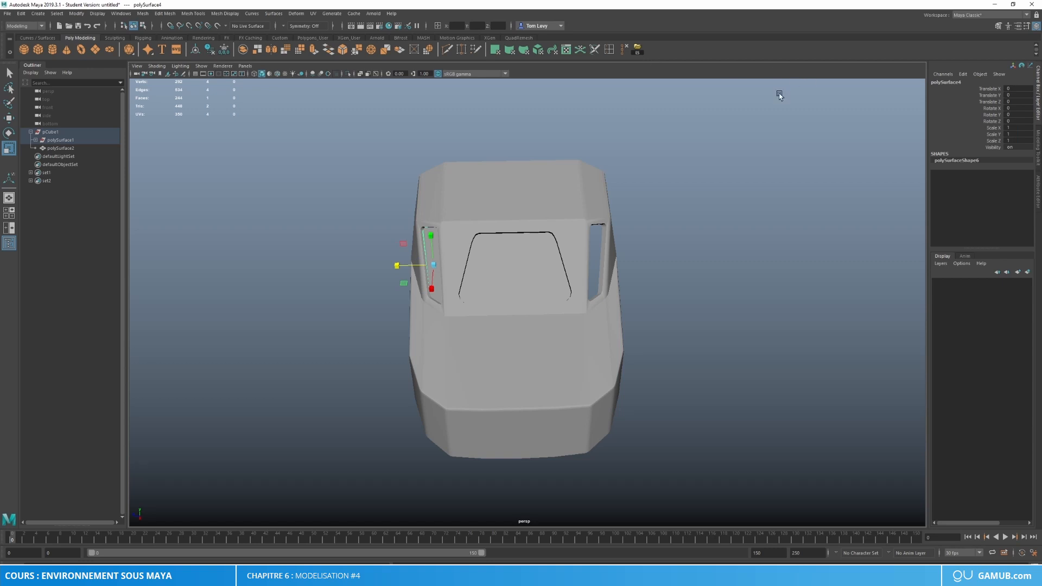
{"action": "key", "text": "w"}
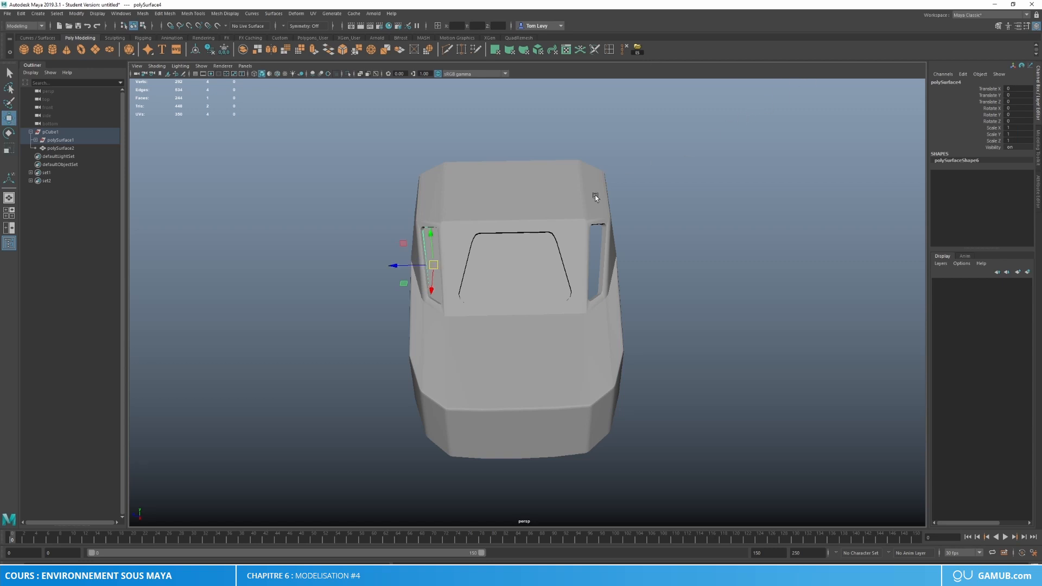
{"action": "left_click", "coordinate": [277, 73]}
{"action": "key", "text": "d"}
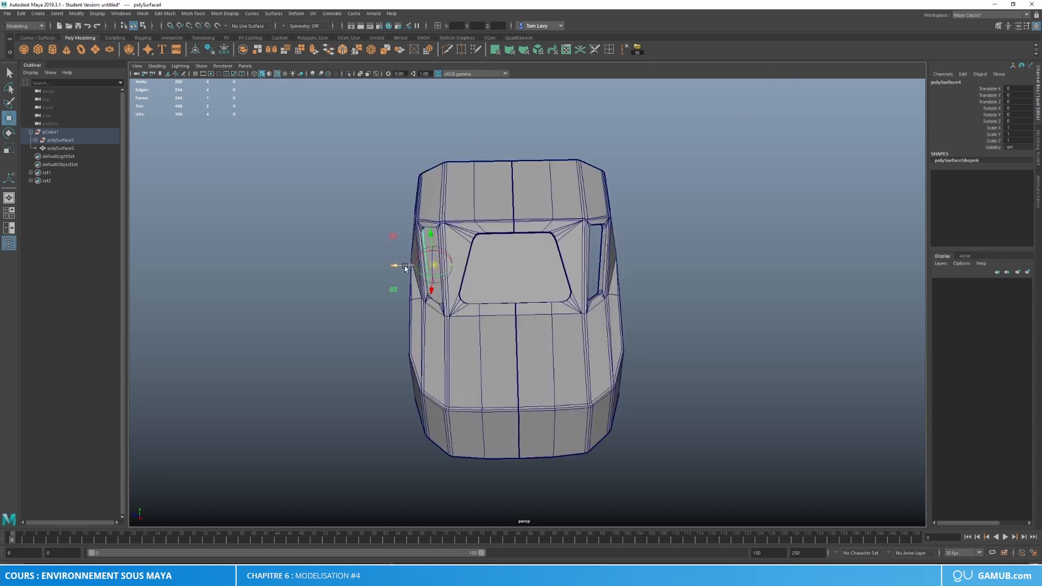
{"action": "key", "text": "v"}
{"action": "left_click_drag", "start_coordinate": [396, 266], "coordinate": [508, 195]}
Step: Duplicate the side window pane and mirror the copy into the opposite opening with Scale Z at -1
{"action": "key", "text": "ctrl+d"}
{"action": "key", "text": "r"}
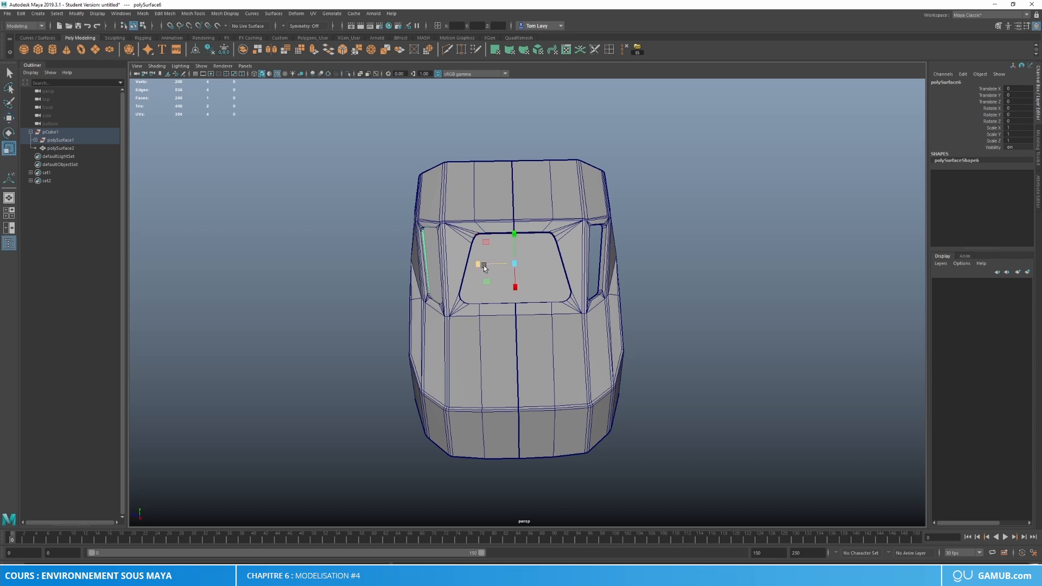
{"action": "left_click_drag", "start_coordinate": [476, 264], "coordinate": [550, 264]}
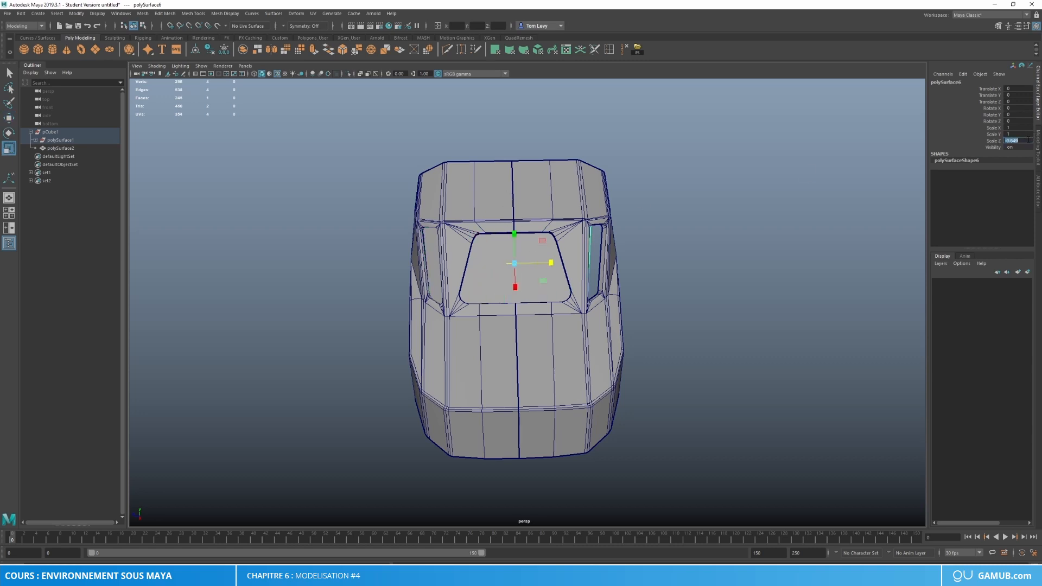
{"action": "key", "text": "Return"}
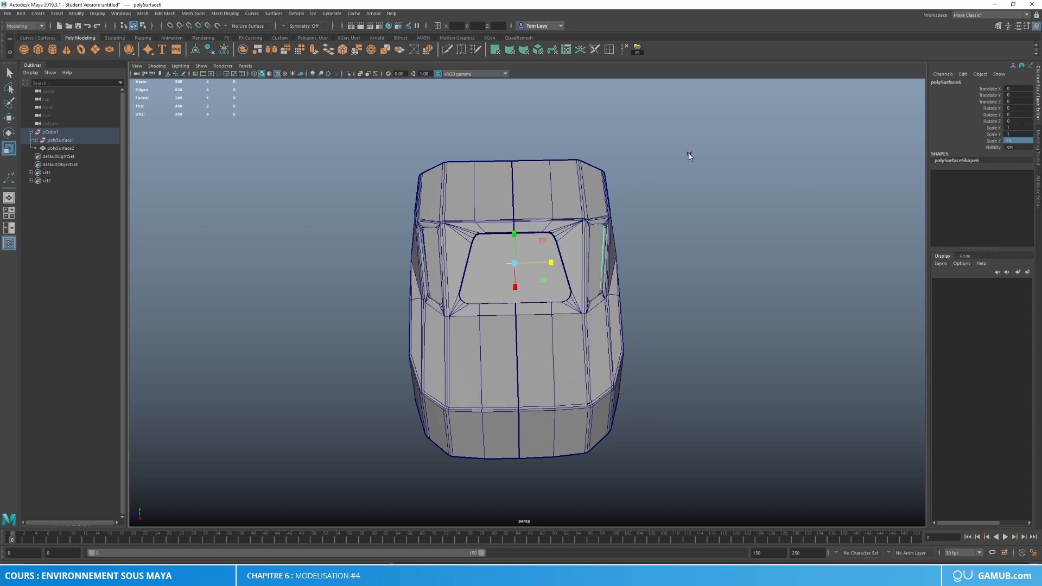
{"action": "left_click", "coordinate": [688, 154]}
Step: Combine the two body halves into one mesh and merge its vertices, returning to object mode
{"action": "key", "text": "space"}
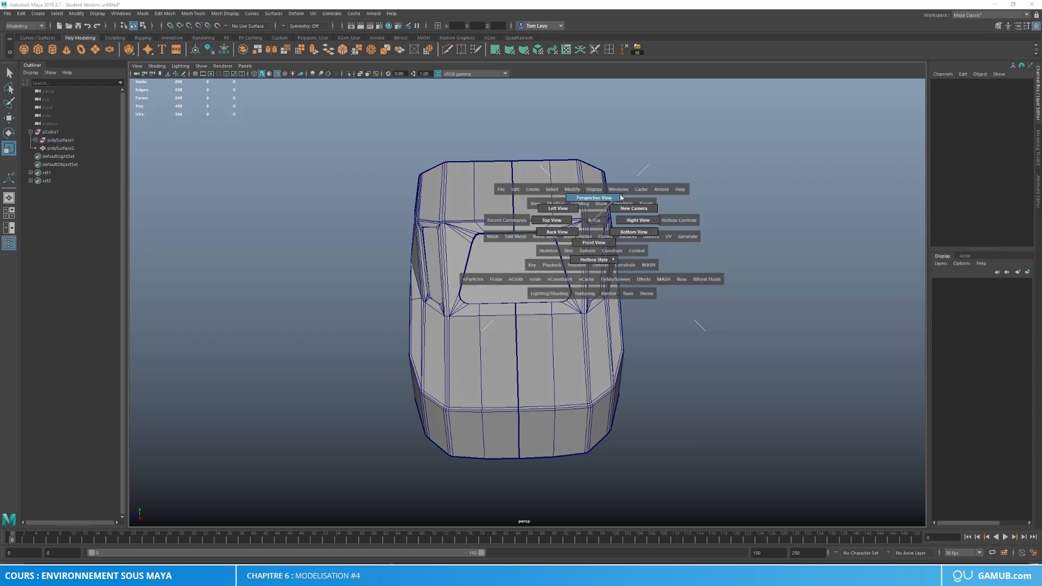
{"action": "key", "text": "space"}
{"action": "mouse_move", "coordinate": [586, 230]}
{"action": "left_mouse_down"}
{"action": "mouse_move", "coordinate": [631, 203]}
{"action": "mouse_move", "coordinate": [584, 229]}
{"action": "mouse_move", "coordinate": [590, 204]}
{"action": "mouse_move", "coordinate": [597, 226]}
{"action": "left_mouse_up"}
{"action": "key", "text": "space"}
{"action": "right_click_drag", "start_coordinate": [598, 226], "coordinate": [555, 200]}
{"action": "left_click", "coordinate": [555, 199]}
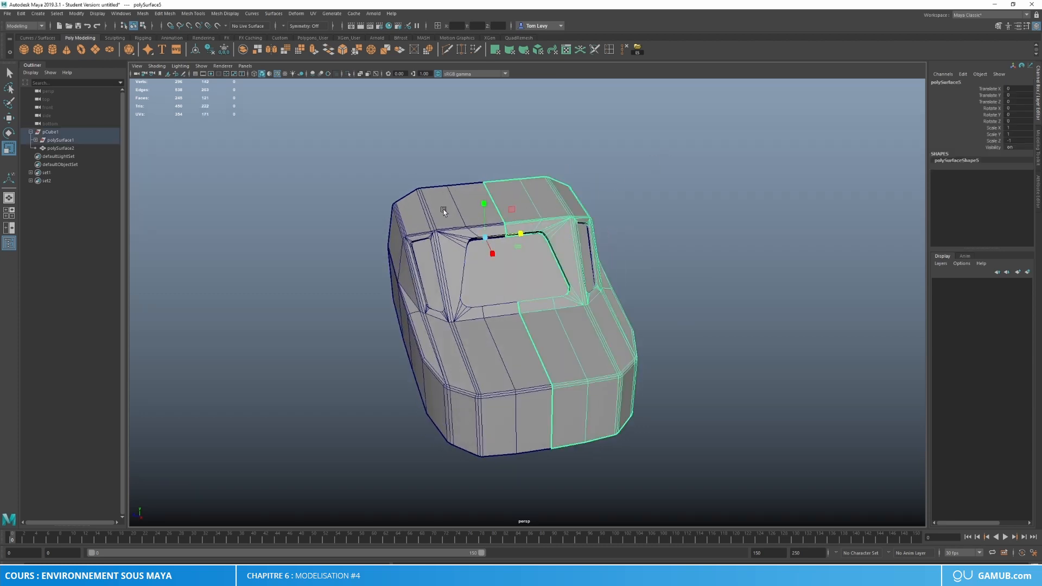
{"action": "left_click", "coordinate": [257, 50]}
{"action": "left_click", "coordinate": [207, 50]}
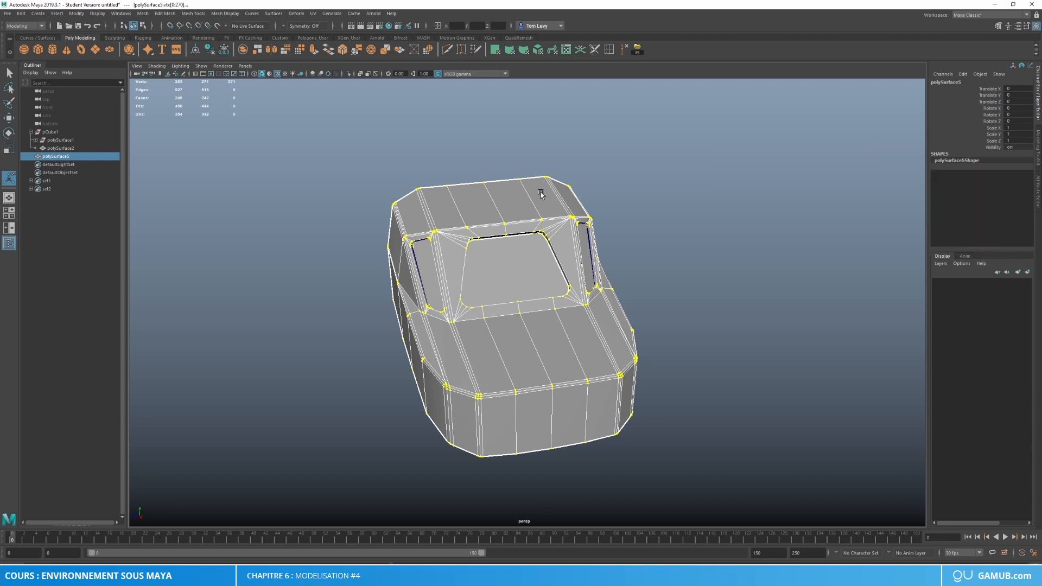
{"action": "key", "text": "w"}
{"action": "right_click_drag", "start_coordinate": [542, 194], "coordinate": [608, 169]}
Step: In the orthographic view facing the vehicle's front, raise the body vertices around the centre line to give the roof a slight curve
{"action": "left_click_drag", "start_coordinate": [653, 200], "coordinate": [564, 245], "text": "alt"}
{"action": "key", "text": "space"}
{"action": "scroll", "coordinate": [585, 255], "scroll_direction": "down", "scroll_amount": 10}
{"action": "middle_click_drag", "start_coordinate": [644, 327], "coordinate": [600, 271], "text": "alt"}
{"action": "right_click_drag", "start_coordinate": [586, 269], "coordinate": [531, 232]}
{"action": "left_click", "coordinate": [556, 256]}
{"action": "left_click", "coordinate": [646, 216]}
{"action": "left_click", "coordinate": [621, 256]}
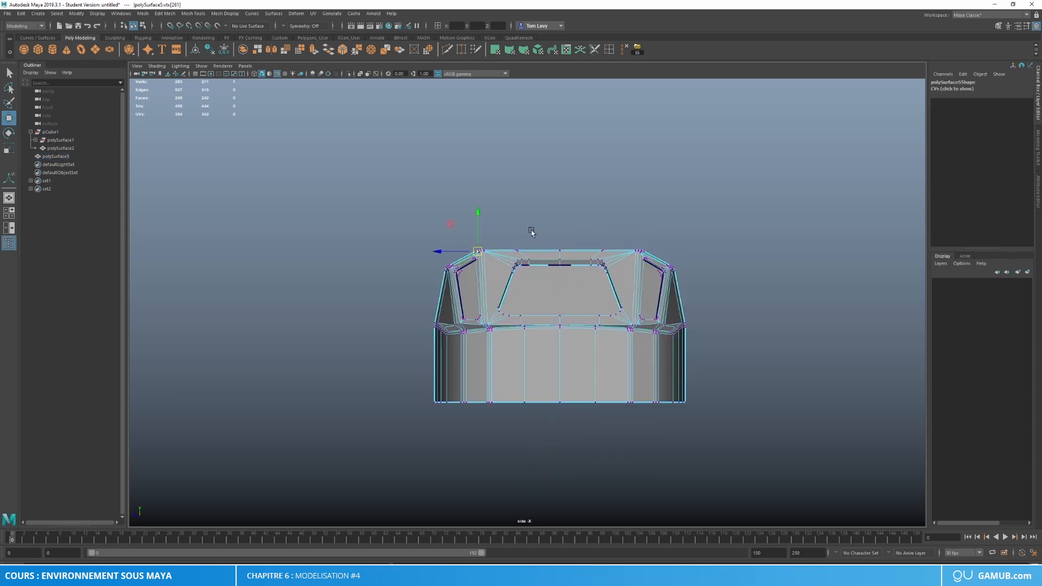
{"action": "left_click_drag", "start_coordinate": [508, 227], "coordinate": [614, 335]}
{"action": "left_click_drag", "start_coordinate": [612, 255], "coordinate": [612, 254]}
{"action": "left_click_drag", "start_coordinate": [561, 229], "coordinate": [560, 228]}
Step: Return to object mode in the perspective view and examine the curved body from several angles
{"action": "key", "text": "space"}
{"action": "left_click_drag", "start_coordinate": [594, 276], "coordinate": [596, 244]}
{"action": "left_click_drag", "start_coordinate": [608, 266], "coordinate": [679, 286], "text": "alt"}
{"action": "right_click_drag", "start_coordinate": [523, 248], "coordinate": [564, 235]}
{"action": "left_click", "coordinate": [596, 201]}
{"action": "left_click_drag", "start_coordinate": [595, 200], "coordinate": [529, 232], "text": "alt"}
{"action": "scroll", "coordinate": [714, 310], "scroll_direction": "up", "scroll_amount": 3}
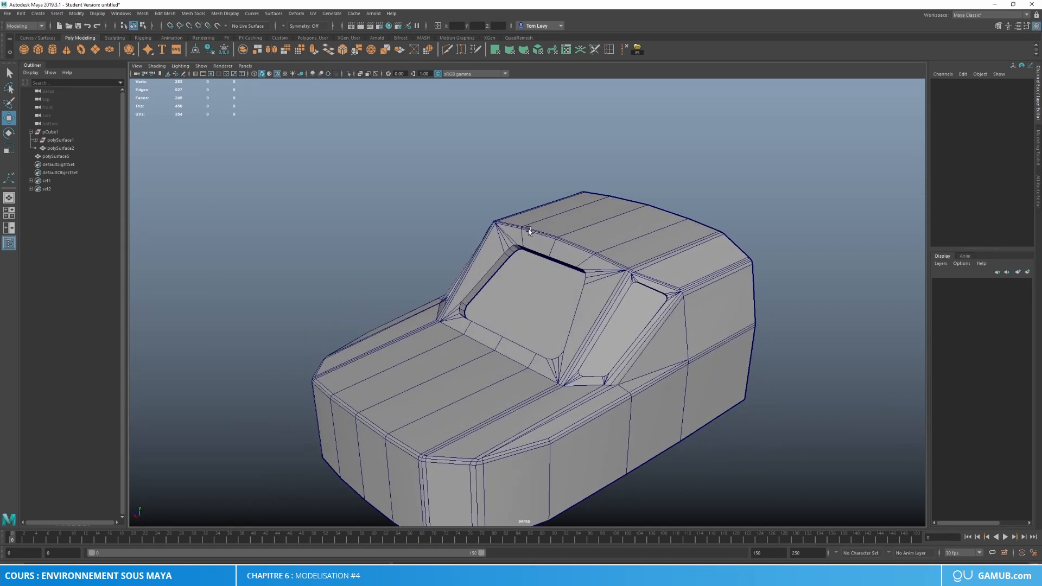
{"action": "scroll", "coordinate": [585, 325], "scroll_direction": "down", "scroll_amount": 3}
{"action": "left_click_drag", "start_coordinate": [585, 324], "coordinate": [673, 284], "text": "alt"}
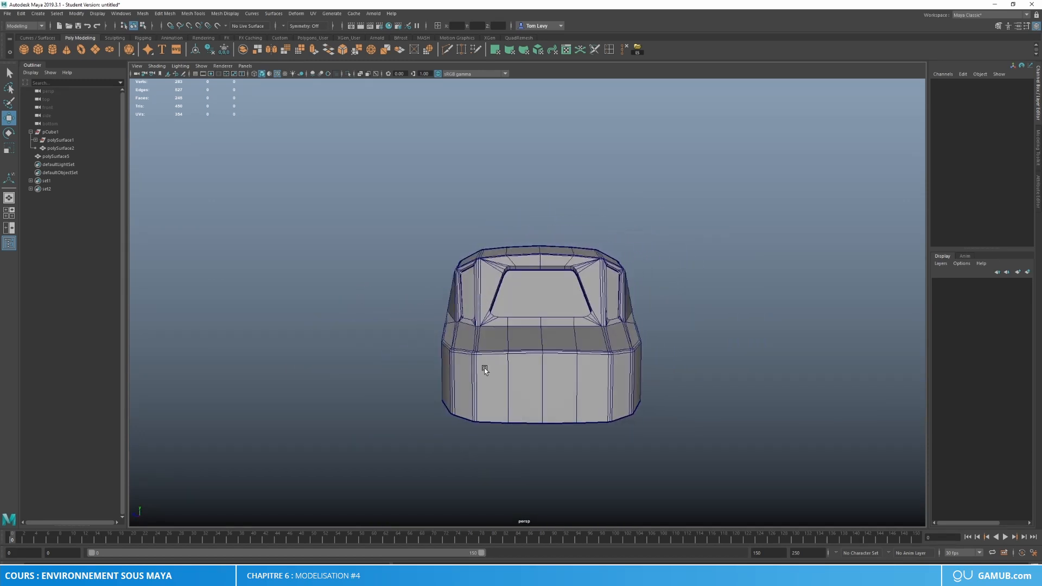
{"action": "left_click_drag", "start_coordinate": [527, 375], "coordinate": [589, 311], "text": "alt"}
Step: Create a cube, place it on the vehicle's front at Translate X 6.027 and Y -1.608, and flatten it to Scale Y 0.627
{"action": "left_click", "coordinate": [37, 50]}
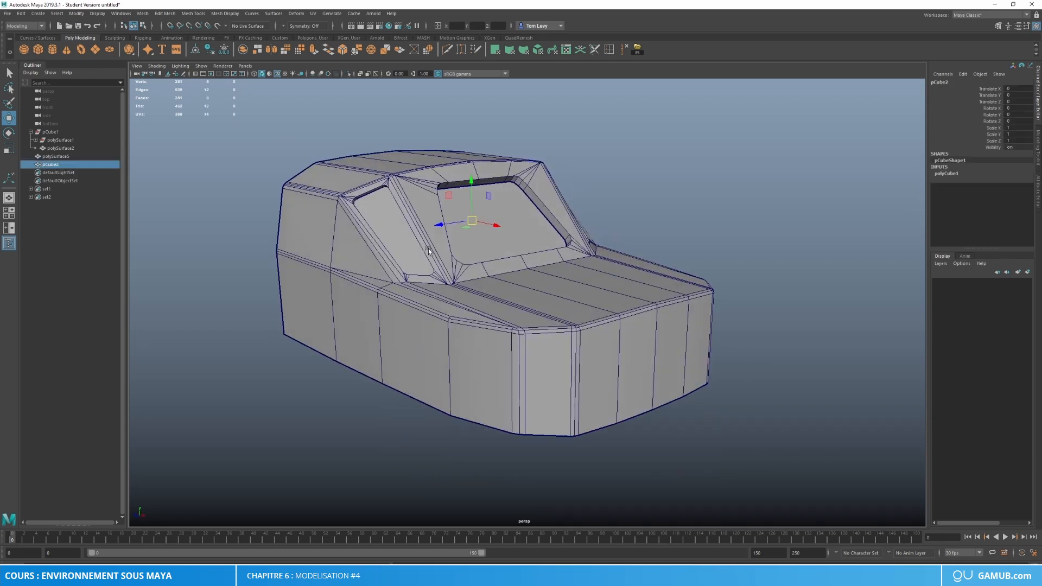
{"action": "left_click_drag", "start_coordinate": [487, 221], "coordinate": [619, 319]}
{"action": "key", "text": "r"}
{"action": "key", "text": "w"}
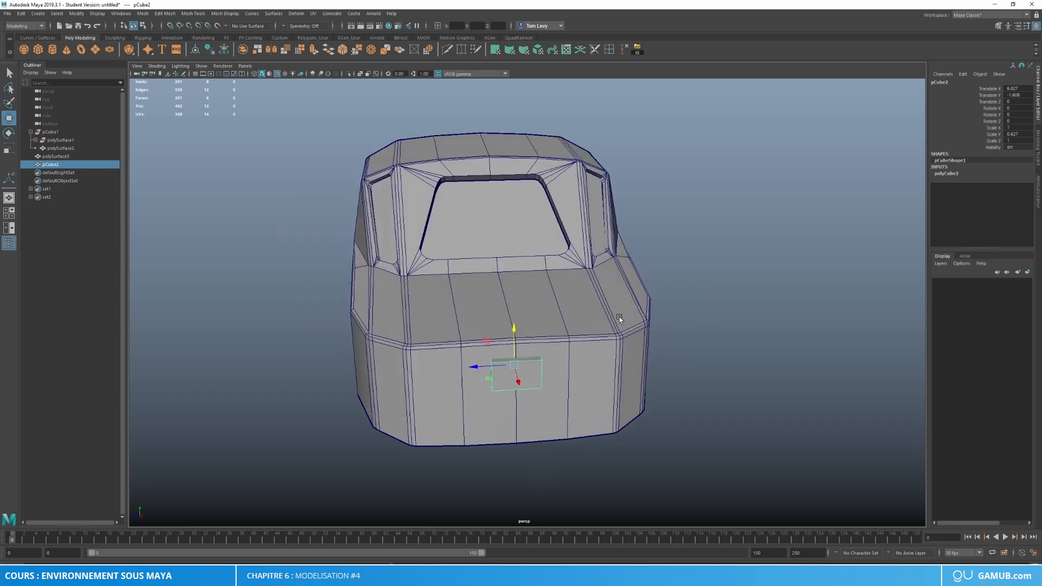
Step: Stretch the front cube into a horizontal bar with Scale Z about 4.01 and reduce its depth along X
{"action": "key", "text": "r"}
{"action": "left_click_drag", "start_coordinate": [472, 367], "coordinate": [380, 373]}
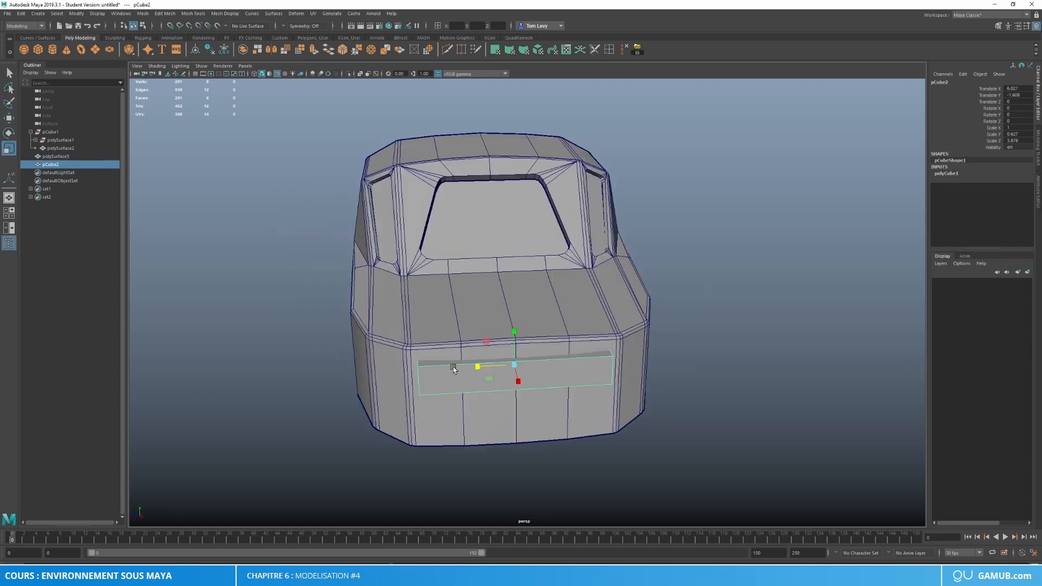
{"action": "left_click_drag", "start_coordinate": [454, 369], "coordinate": [634, 334]}
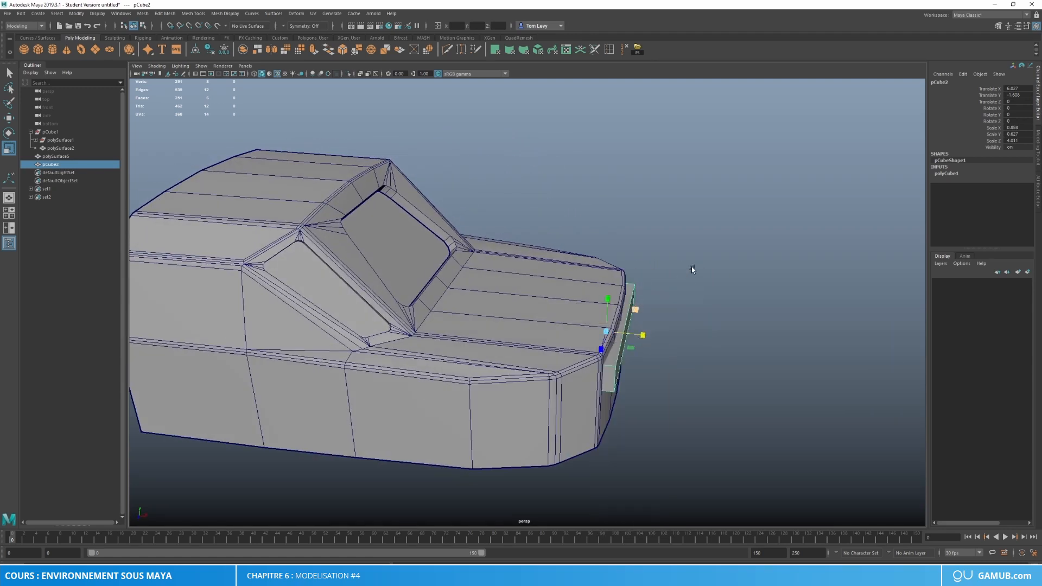
Step: Isolate the front bar, shift its rear face forward and delete that face, restoring the full scene view
{"action": "left_click", "coordinate": [692, 266]}
{"action": "left_click", "coordinate": [616, 326]}
{"action": "left_click", "coordinate": [347, 74]}
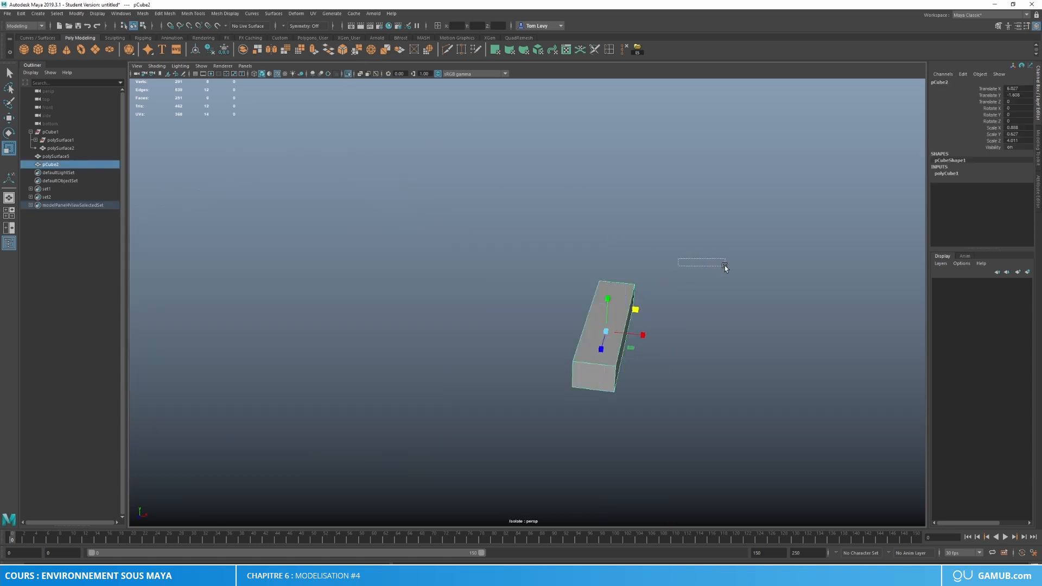
{"action": "left_click_drag", "start_coordinate": [725, 266], "coordinate": [724, 266]}
{"action": "left_click", "coordinate": [614, 304]}
{"action": "right_click_drag", "start_coordinate": [613, 306], "coordinate": [617, 332]}
{"action": "left_click_drag", "start_coordinate": [618, 333], "coordinate": [665, 330], "text": "alt"}
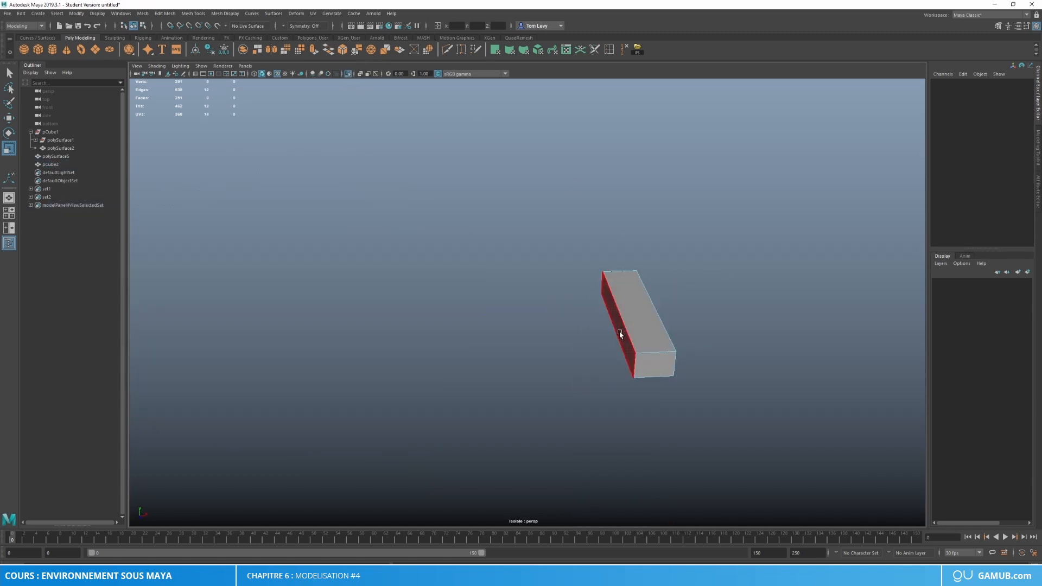
{"action": "left_click", "coordinate": [620, 334]}
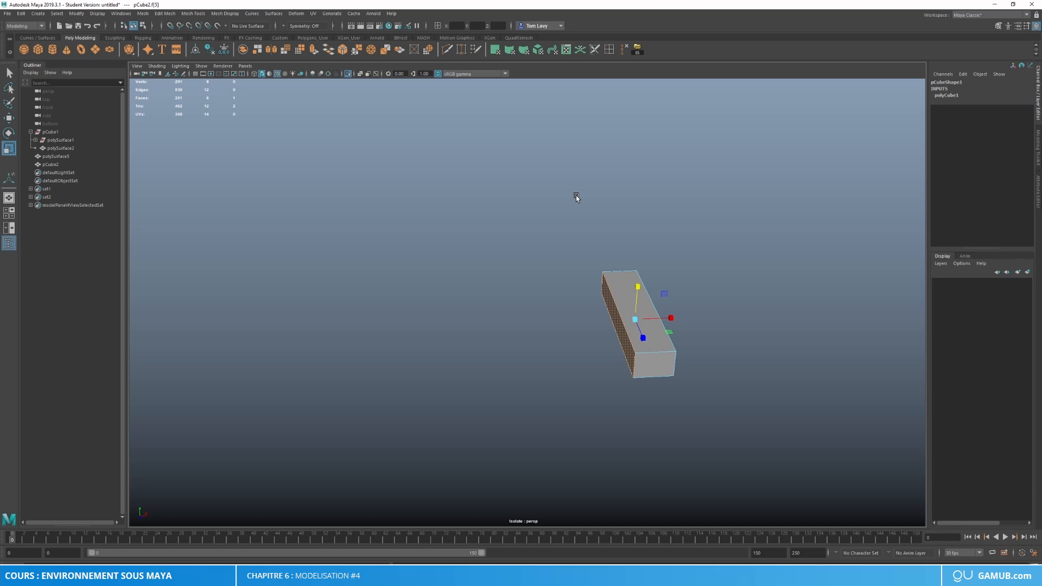
{"action": "key", "text": "w"}
{"action": "left_click_drag", "start_coordinate": [646, 319], "coordinate": [658, 315]}
{"action": "key", "text": "Delete"}
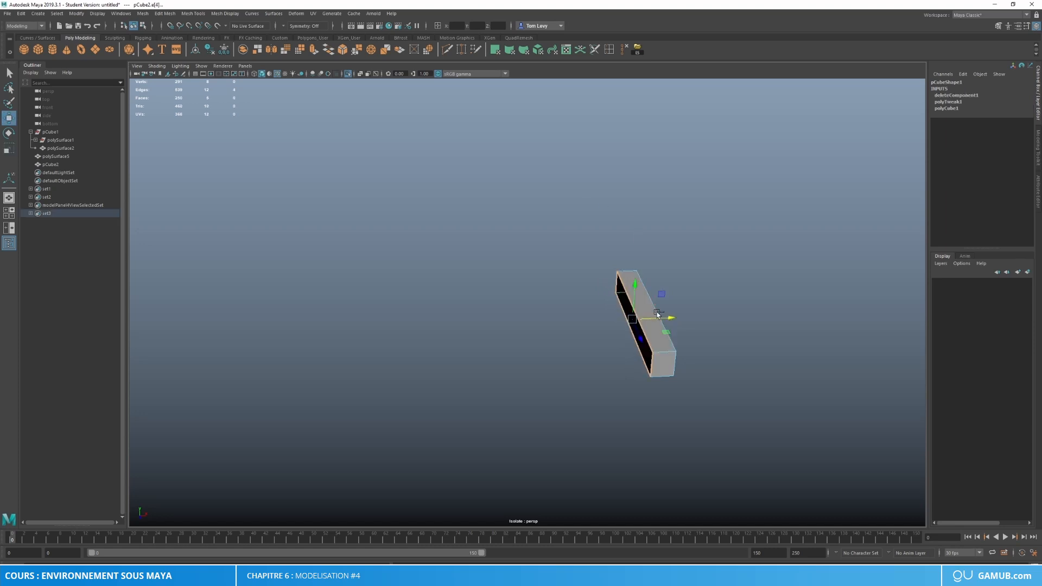
{"action": "left_click", "coordinate": [348, 74]}
Step: Bevel the front bar's edges with a fraction of 0.5 and 2 segments
{"action": "left_click_drag", "start_coordinate": [692, 267], "coordinate": [627, 266], "text": "alt"}
{"action": "right_click_drag", "start_coordinate": [626, 298], "coordinate": [647, 287]}
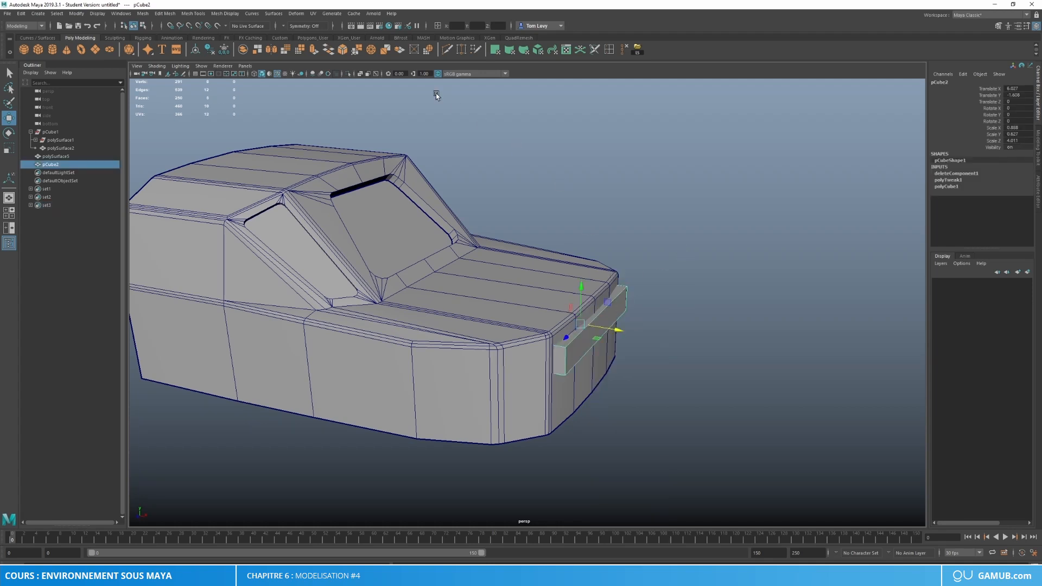
{"action": "left_click", "coordinate": [342, 51]}
{"action": "left_click_drag", "start_coordinate": [739, 181], "coordinate": [747, 181]}
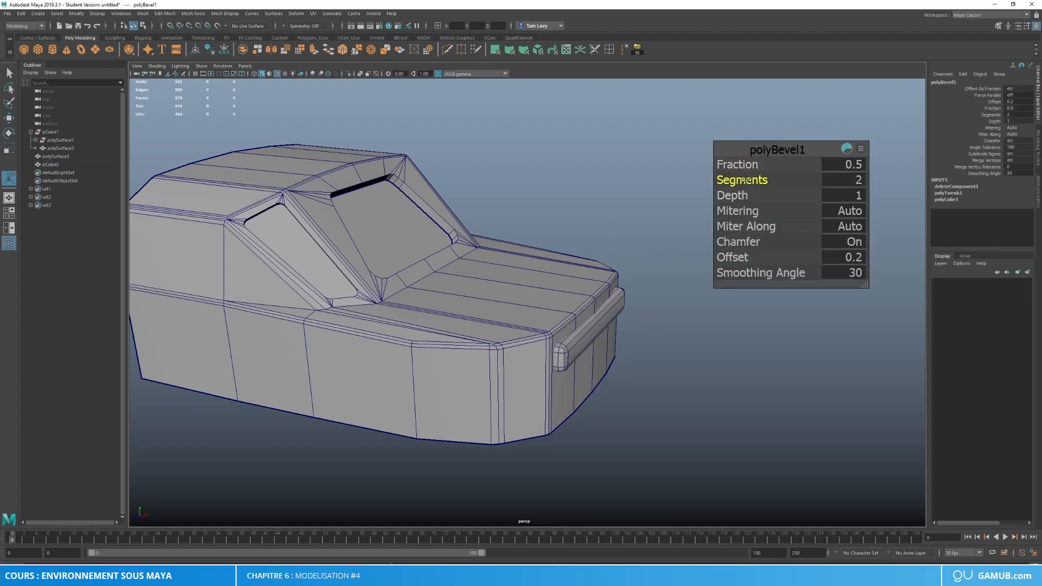
{"action": "left_click_drag", "start_coordinate": [641, 304], "coordinate": [563, 321], "text": "alt"}
{"action": "key", "text": "q"}
{"action": "left_click", "coordinate": [658, 218]}
Step: Duplicate the bevelled bar below the original and lower both bars slightly, with the copy at Translate Y about -2.56
{"action": "left_click", "coordinate": [532, 324]}
{"action": "key", "text": "ctrl+d"}
{"action": "key", "text": "w"}
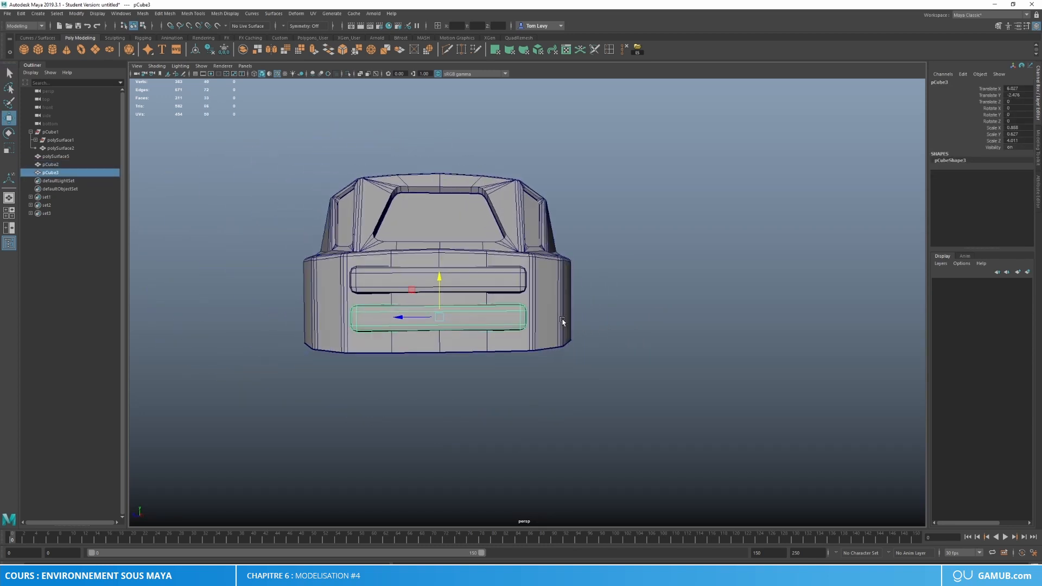
{"action": "left_click", "coordinate": [471, 281]}
{"action": "left_click", "coordinate": [447, 317], "text": "shift"}
{"action": "left_click_drag", "start_coordinate": [438, 279], "coordinate": [491, 293]}
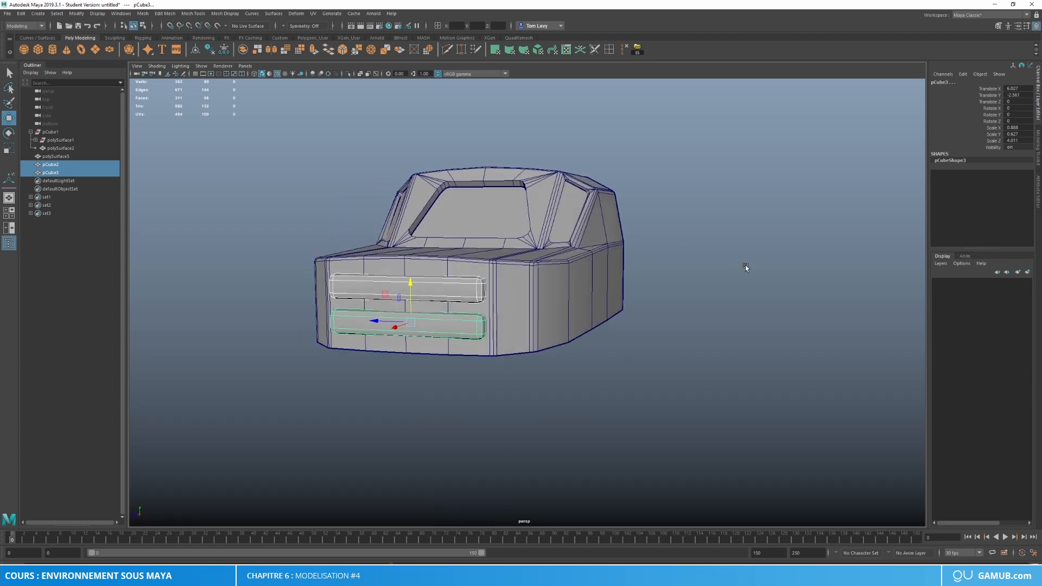
{"action": "left_click", "coordinate": [745, 265]}
Step: Extract the front corner face beside the bars as a separate object and centre the extracted panel's pivot
{"action": "left_click_drag", "start_coordinate": [745, 265], "coordinate": [537, 336], "text": "alt"}
{"action": "scroll", "coordinate": [536, 336], "scroll_direction": "up", "scroll_amount": 4}
{"action": "middle_click_drag", "start_coordinate": [537, 337], "coordinate": [630, 343], "text": "alt"}
{"action": "left_click_drag", "start_coordinate": [631, 342], "coordinate": [605, 327], "text": "alt"}
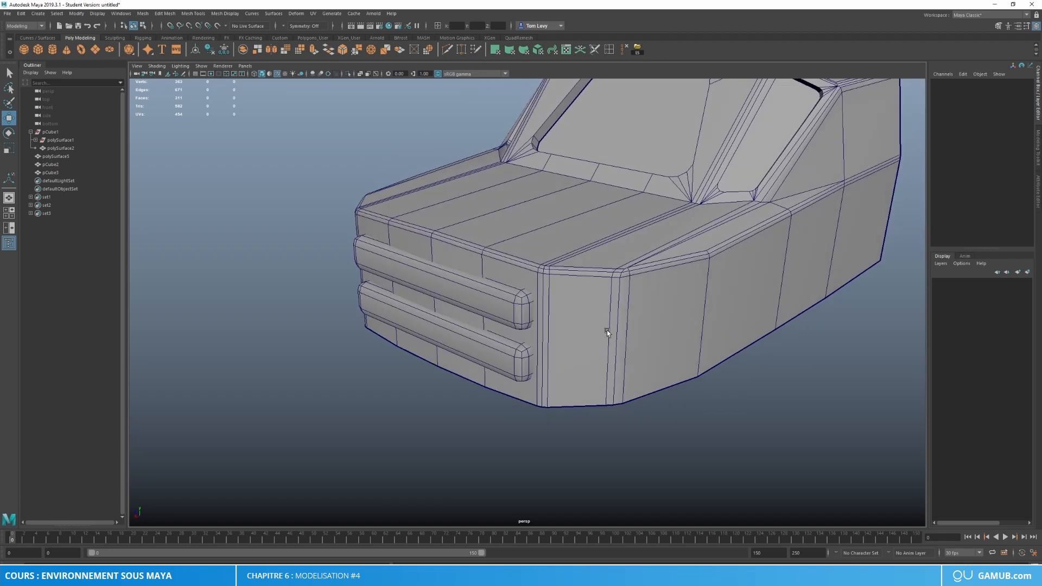
{"action": "right_click_drag", "start_coordinate": [591, 300], "coordinate": [589, 323]}
{"action": "left_click", "coordinate": [573, 342]}
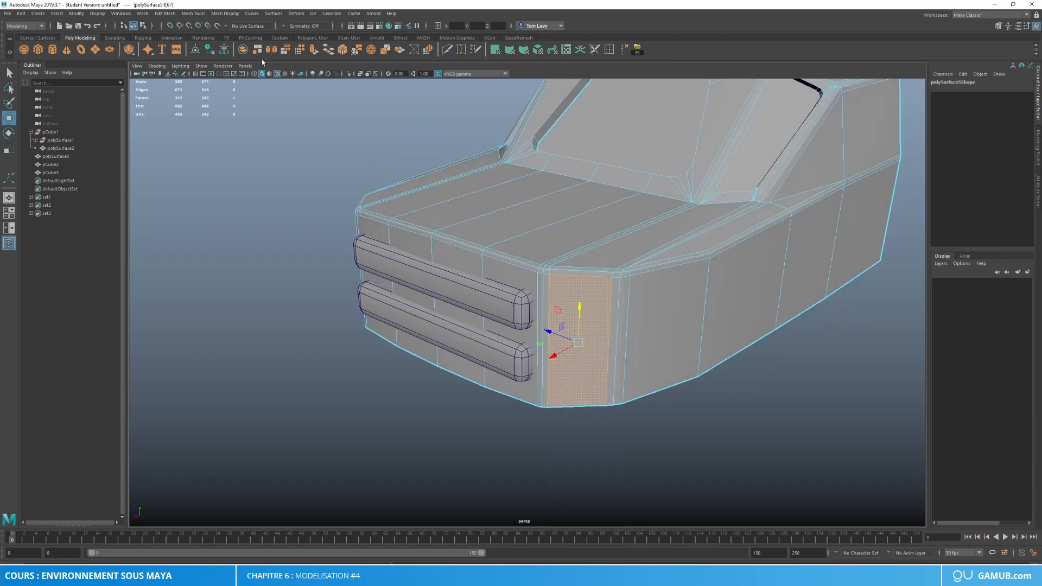
{"action": "left_click", "coordinate": [385, 50]}
{"action": "key", "text": "w"}
{"action": "right_click_drag", "start_coordinate": [599, 285], "coordinate": [648, 267]}
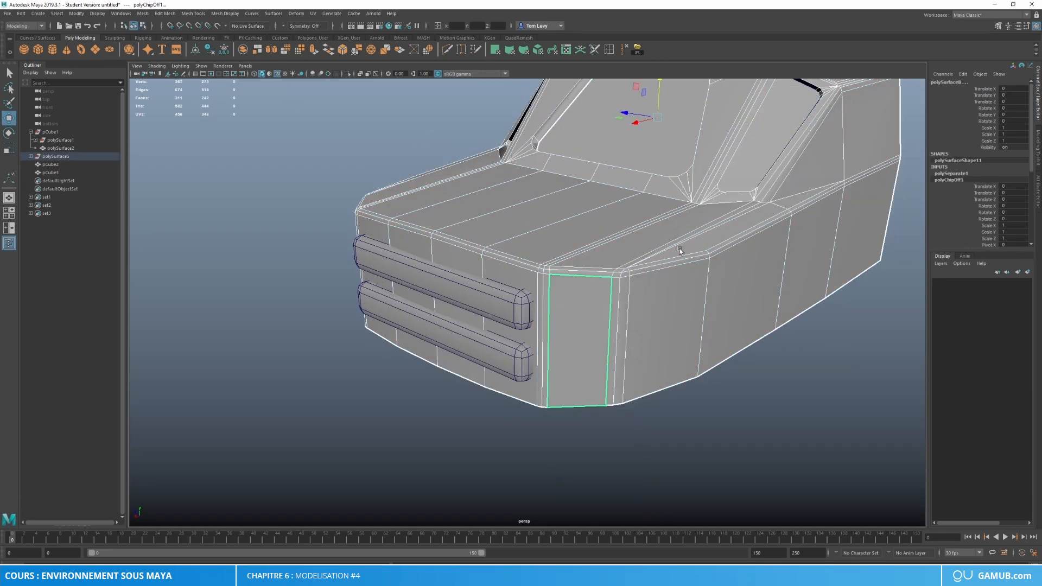
{"action": "left_click", "coordinate": [579, 296]}
{"action": "left_click", "coordinate": [209, 53]}
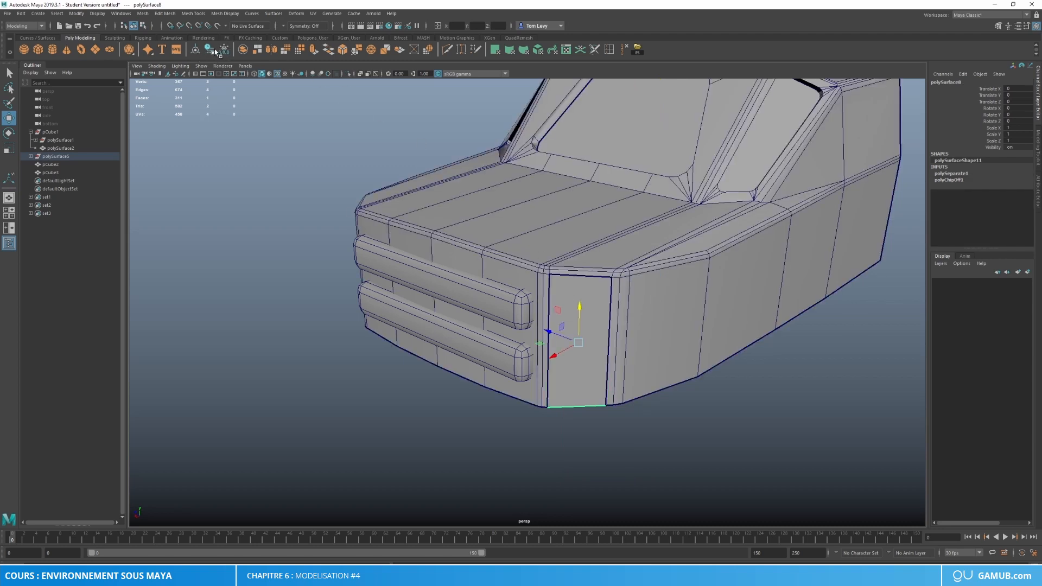
Step: Clear the extracted corner panel's construction history and reselect the panel as an object
{"action": "left_click", "coordinate": [214, 50]}
{"action": "right_click_drag", "start_coordinate": [595, 314], "coordinate": [690, 270]}
{"action": "left_click", "coordinate": [772, 391]}
{"action": "left_click", "coordinate": [595, 314]}
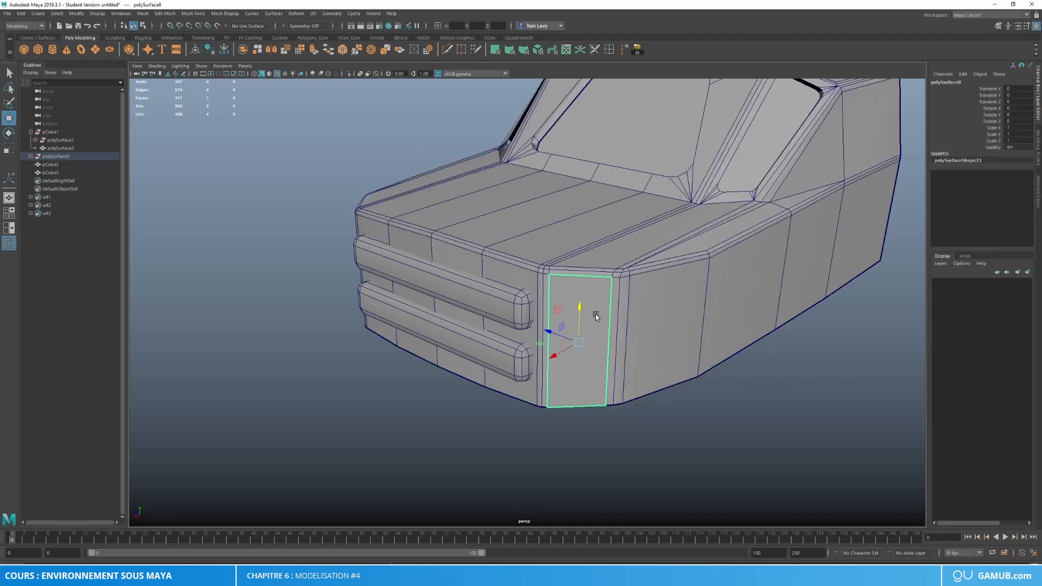
Step: Combine a duplicate of the corner panel with the body and merge the vertices to close the corner opening
{"action": "left_click", "coordinate": [644, 264], "text": "shift"}
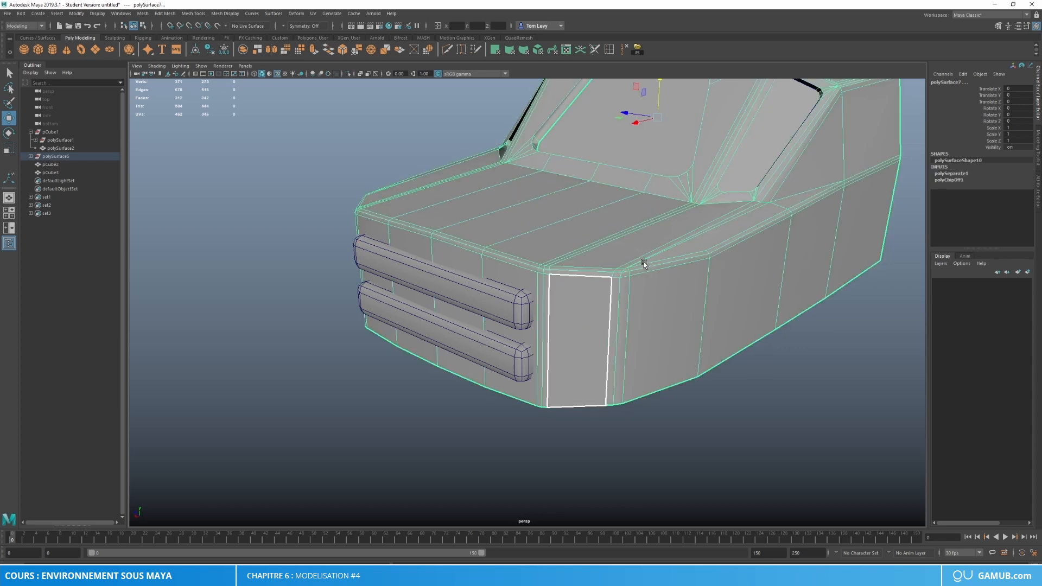
{"action": "left_click", "coordinate": [354, 52]}
{"action": "left_click", "coordinate": [197, 49]}
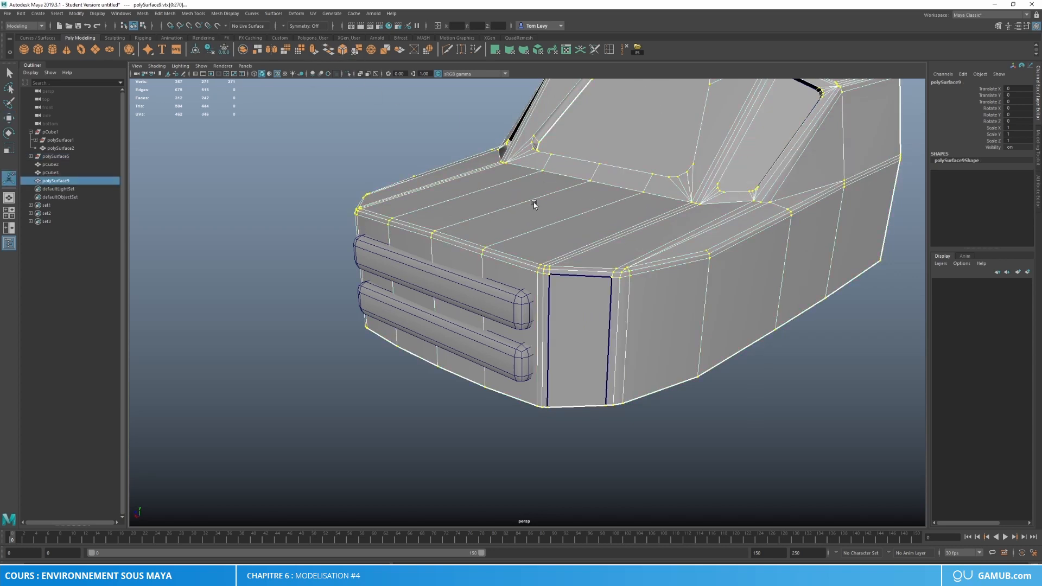
{"action": "key", "text": "w"}
{"action": "left_click", "coordinate": [831, 361]}
Step: Isolate the corner panel and extrude it outward by about 0.2 along local Z
{"action": "left_click", "coordinate": [596, 315]}
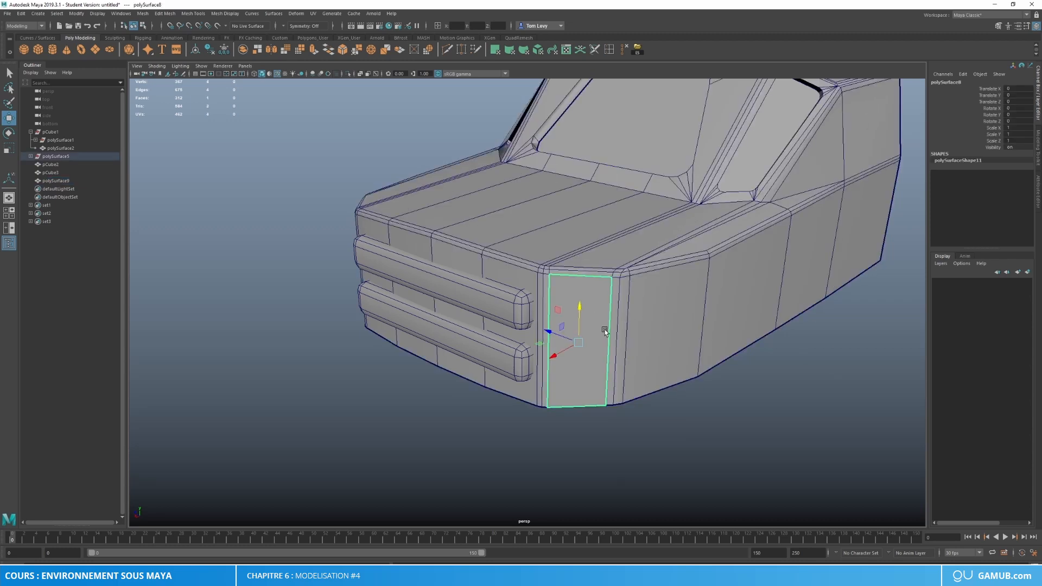
{"action": "left_click_drag", "start_coordinate": [597, 316], "coordinate": [570, 349], "text": "alt"}
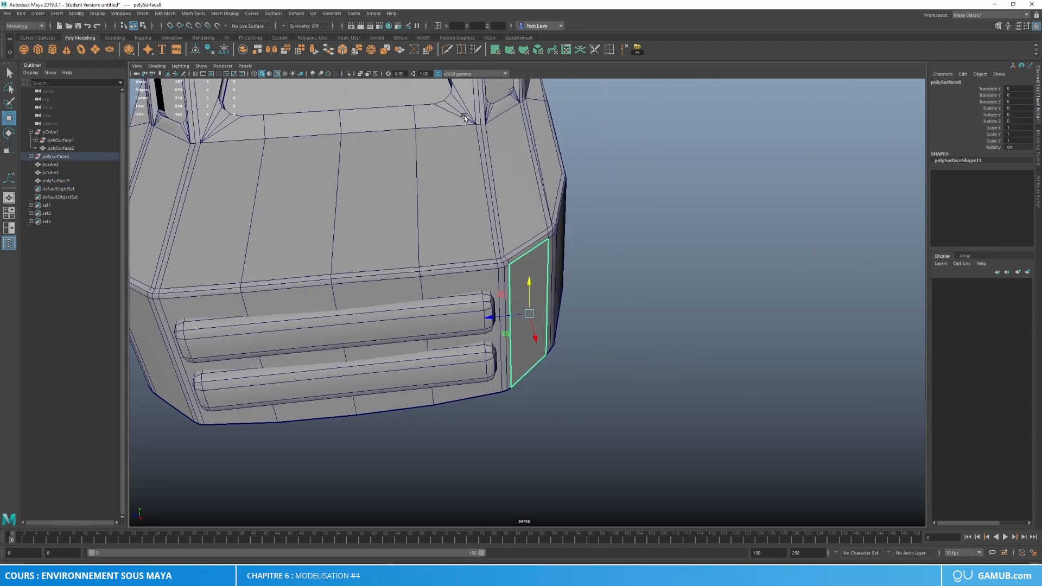
{"action": "left_click", "coordinate": [348, 74]}
{"action": "left_click", "coordinate": [313, 50]}
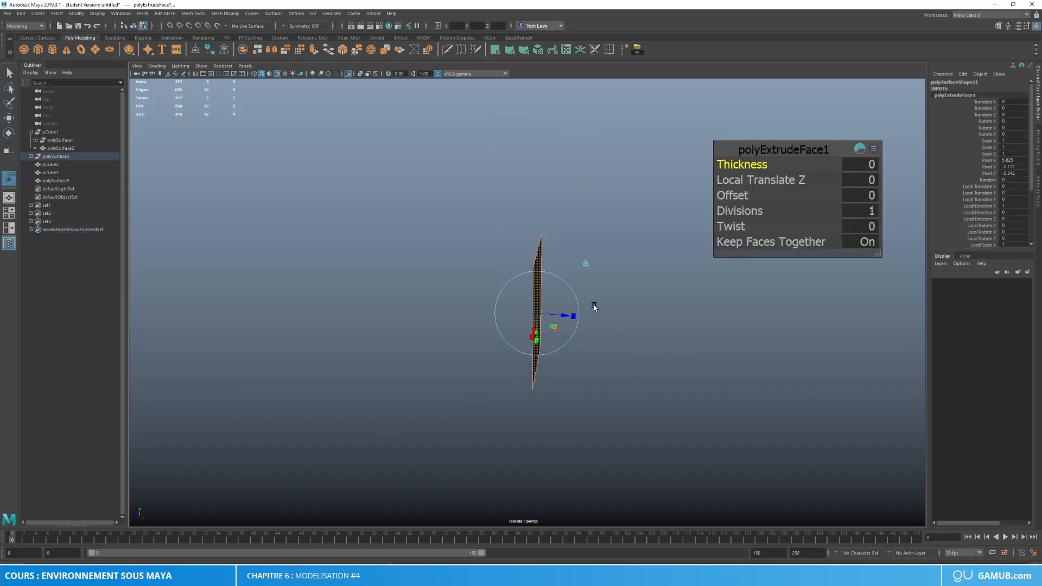
{"action": "left_click_drag", "start_coordinate": [568, 317], "coordinate": [706, 320]}
Step: Delete the rear face of the extruded corner panel
{"action": "right_click_drag", "start_coordinate": [552, 263], "coordinate": [552, 282]}
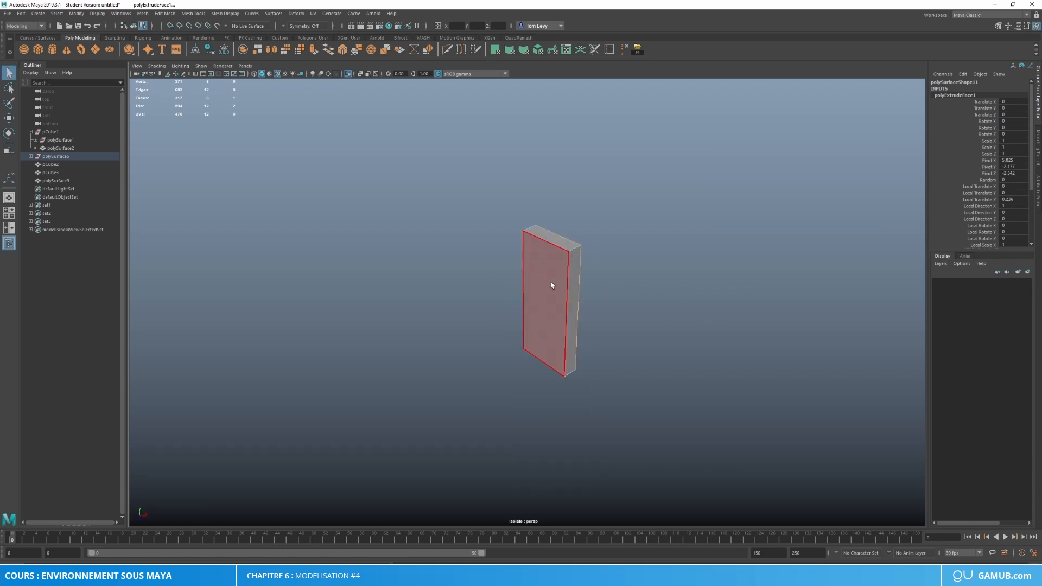
{"action": "left_click", "coordinate": [551, 282]}
{"action": "key", "text": "Delete"}
{"action": "left_click_drag", "start_coordinate": [659, 295], "coordinate": [506, 280], "text": "alt"}
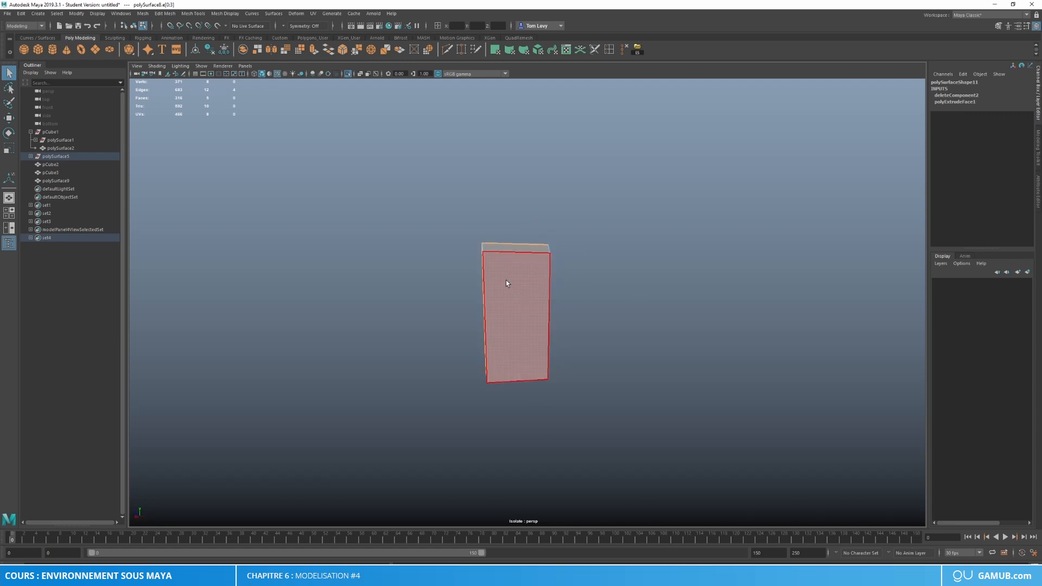
Step: Bevel the corner panel's four short corner edges with a fraction of 0.5 and 2 segments
{"action": "scroll", "coordinate": [513, 306], "scroll_direction": "up", "scroll_amount": 4}
{"action": "middle_click_drag", "start_coordinate": [513, 307], "coordinate": [624, 366], "text": "alt"}
{"action": "right_click_drag", "start_coordinate": [570, 275], "coordinate": [569, 245]}
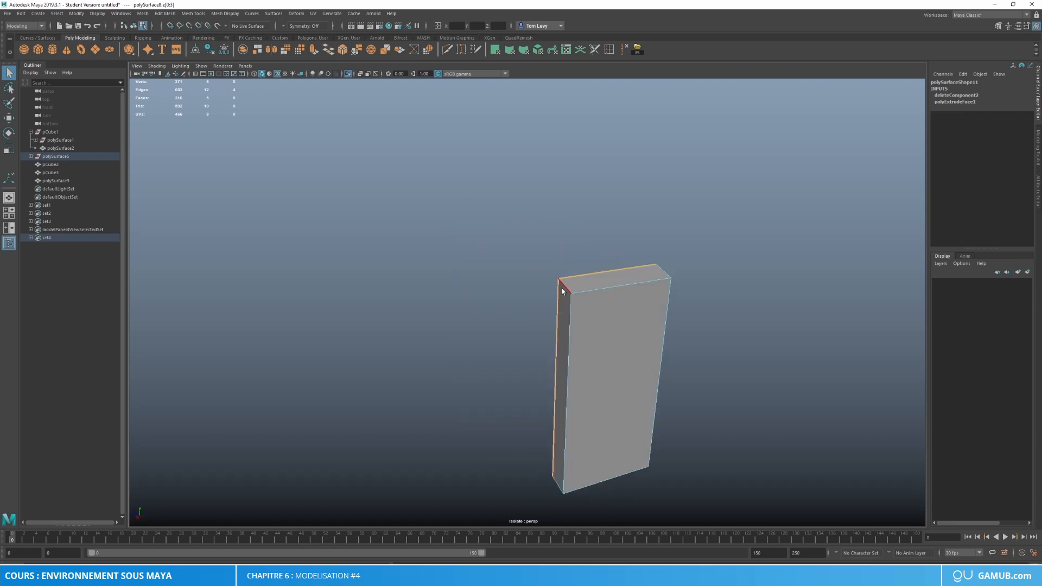
{"action": "left_click", "coordinate": [564, 285]}
{"action": "left_click_drag", "start_coordinate": [728, 308], "coordinate": [588, 304], "text": "alt"}
{"action": "left_click_drag", "start_coordinate": [657, 417], "coordinate": [663, 361], "text": "alt"}
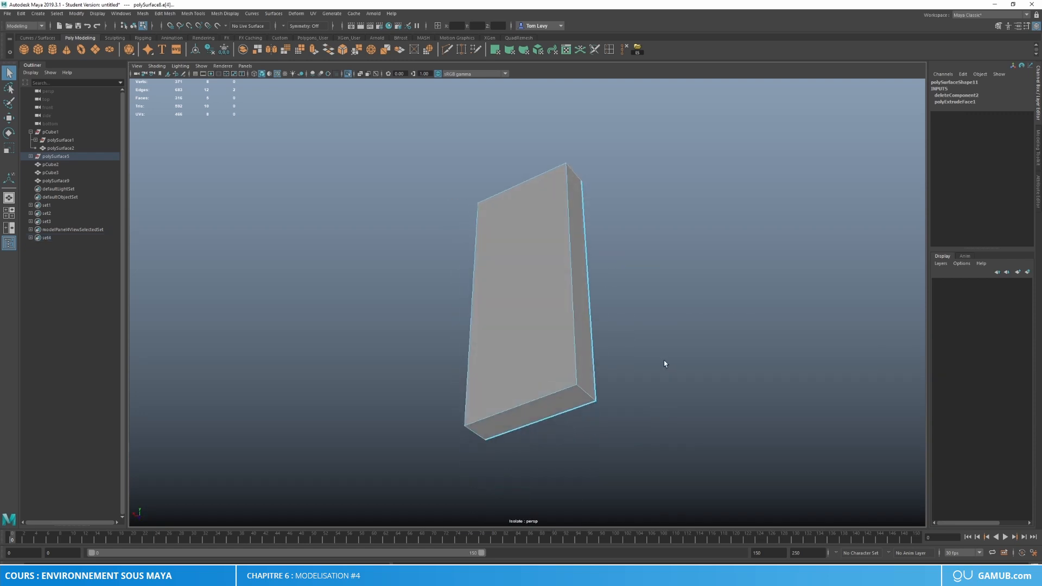
{"action": "left_click", "coordinate": [588, 390], "text": "shift"}
{"action": "left_click_drag", "start_coordinate": [668, 442], "coordinate": [760, 446], "text": "alt"}
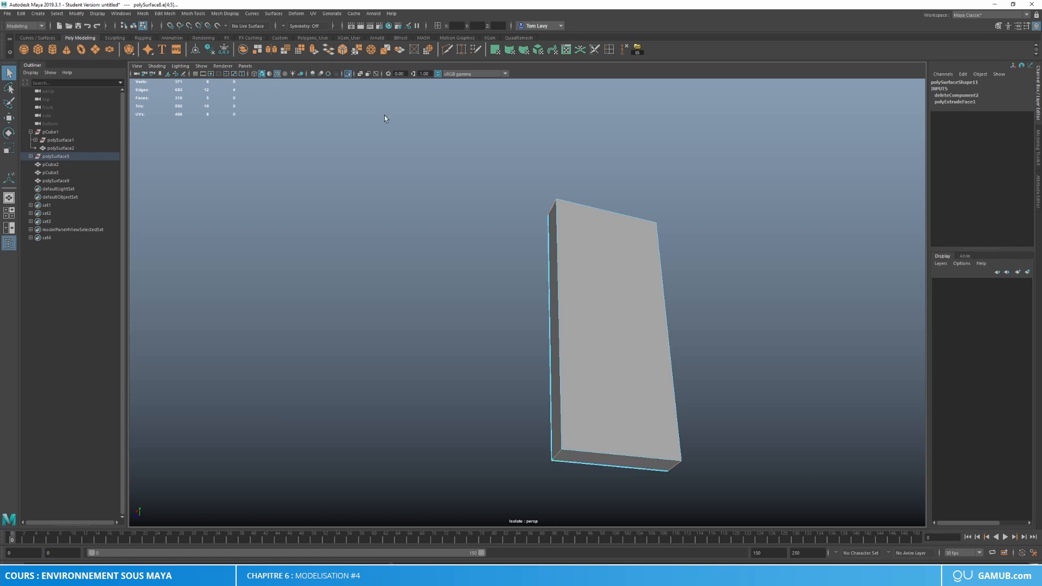
{"action": "left_click", "coordinate": [343, 50]}
{"action": "left_click_drag", "start_coordinate": [735, 302], "coordinate": [728, 322], "text": "alt"}
{"action": "left_click_drag", "start_coordinate": [738, 181], "coordinate": [741, 183]}
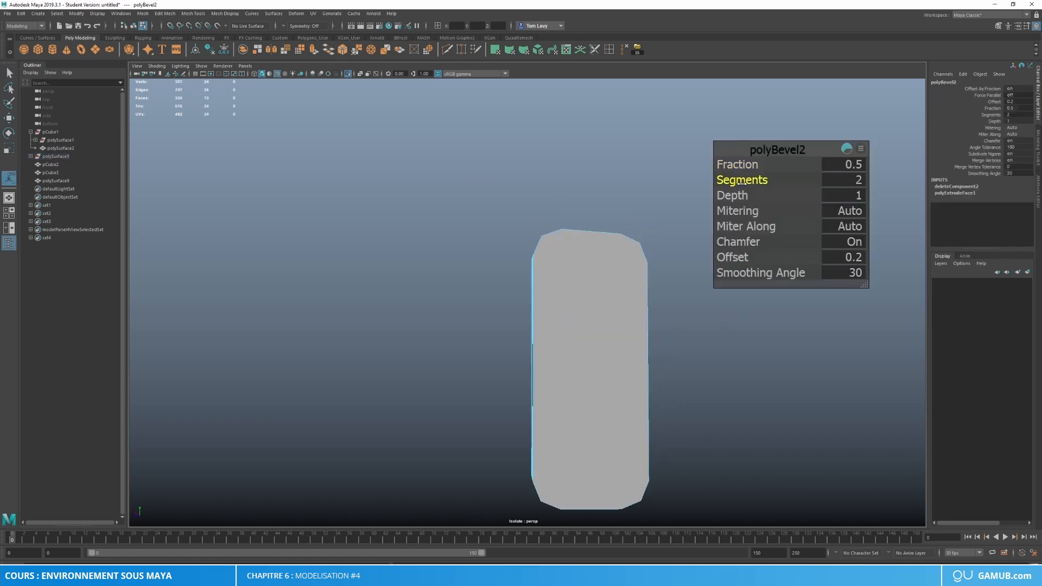
{"action": "left_click_drag", "start_coordinate": [677, 294], "coordinate": [680, 327], "text": "alt"}
{"action": "key", "text": "q"}
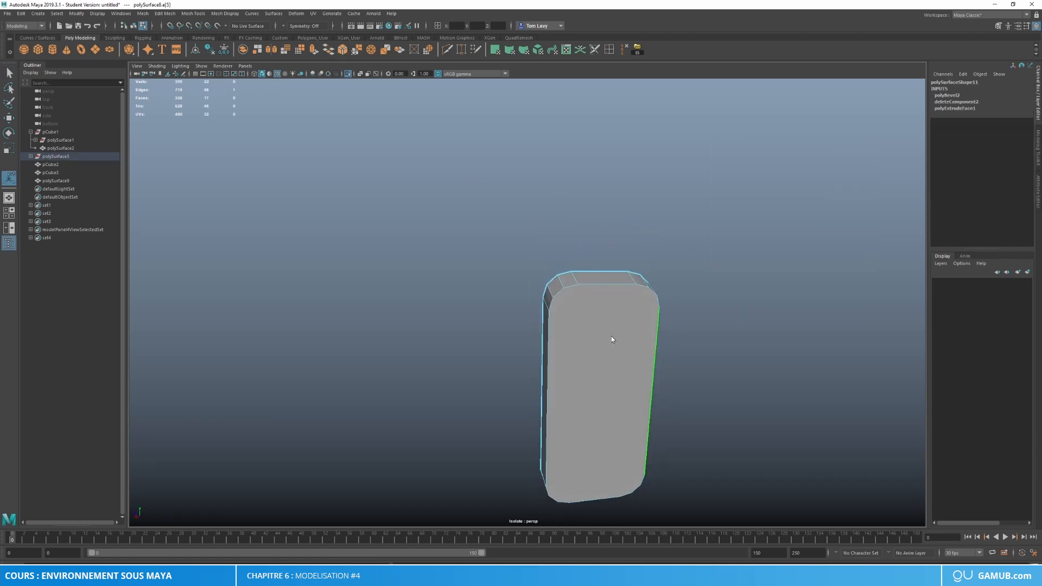
Step: Delete the front face of the bevelled corner panel
{"action": "right_click_drag", "start_coordinate": [611, 337], "coordinate": [610, 365]}
{"action": "left_click", "coordinate": [609, 352]}
{"action": "key", "text": "Delete"}
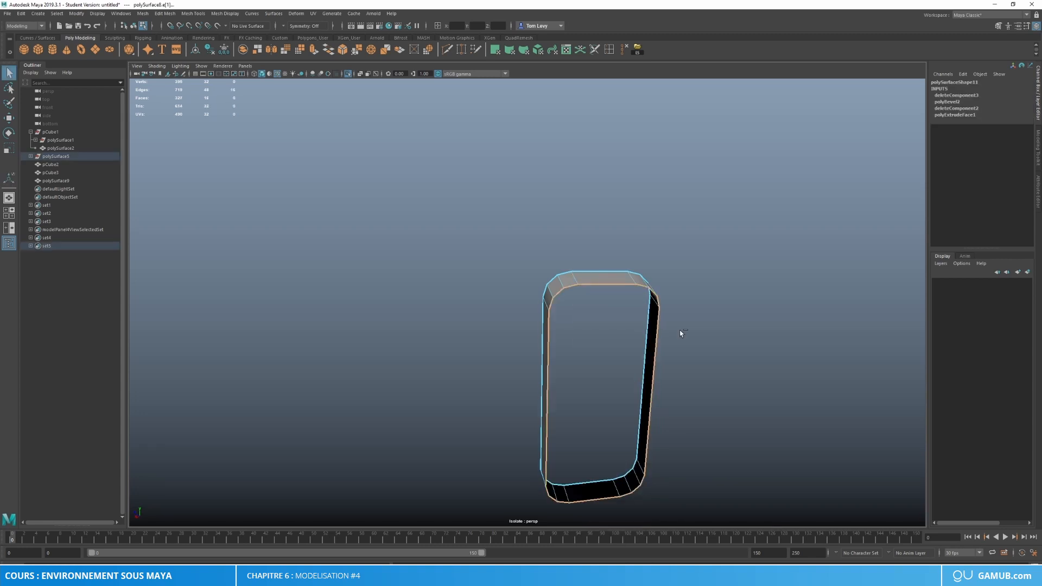
Step: Bridge the upper and lower edges of the panel's front opening and fill the remaining gaps on both sides
{"action": "double_click", "coordinate": [568, 273]}
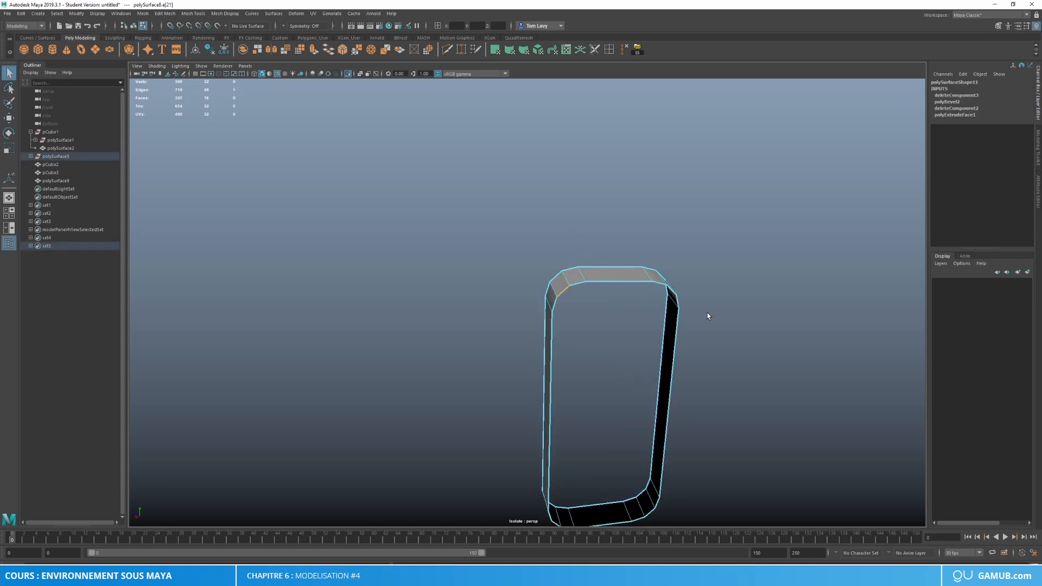
{"action": "left_click_drag", "start_coordinate": [709, 316], "coordinate": [661, 319], "text": "alt"}
{"action": "left_click_drag", "start_coordinate": [590, 304], "coordinate": [674, 353], "text": "alt"}
{"action": "left_click_drag", "start_coordinate": [696, 425], "coordinate": [701, 422], "text": "alt"}
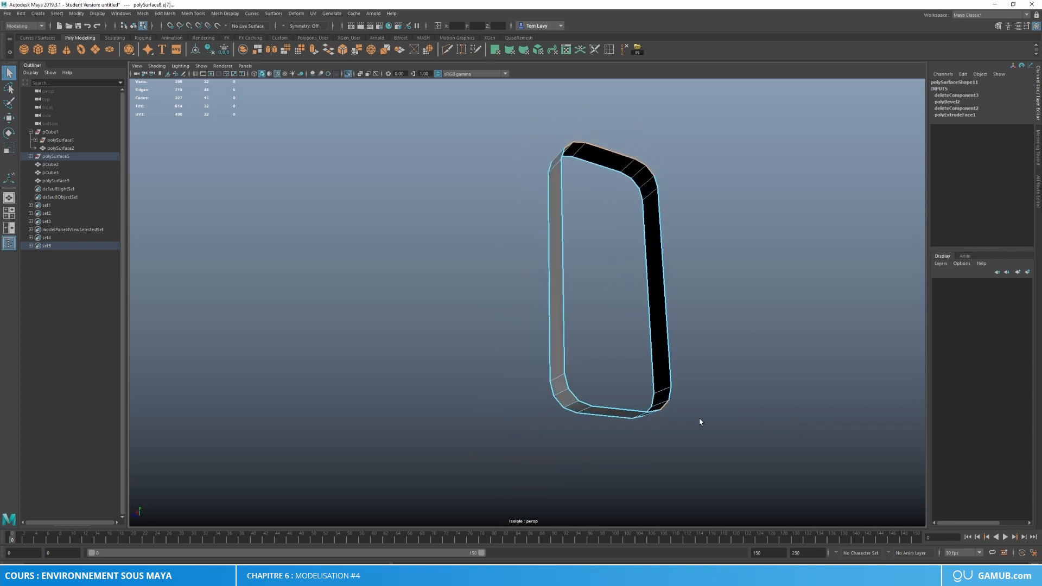
{"action": "left_click", "coordinate": [330, 51]}
{"action": "double_click", "coordinate": [575, 279]}
{"action": "key", "text": "g"}
{"action": "left_click_drag", "start_coordinate": [733, 320], "coordinate": [663, 304], "text": "alt"}
{"action": "double_click", "coordinate": [647, 275]}
{"action": "key", "text": "g"}
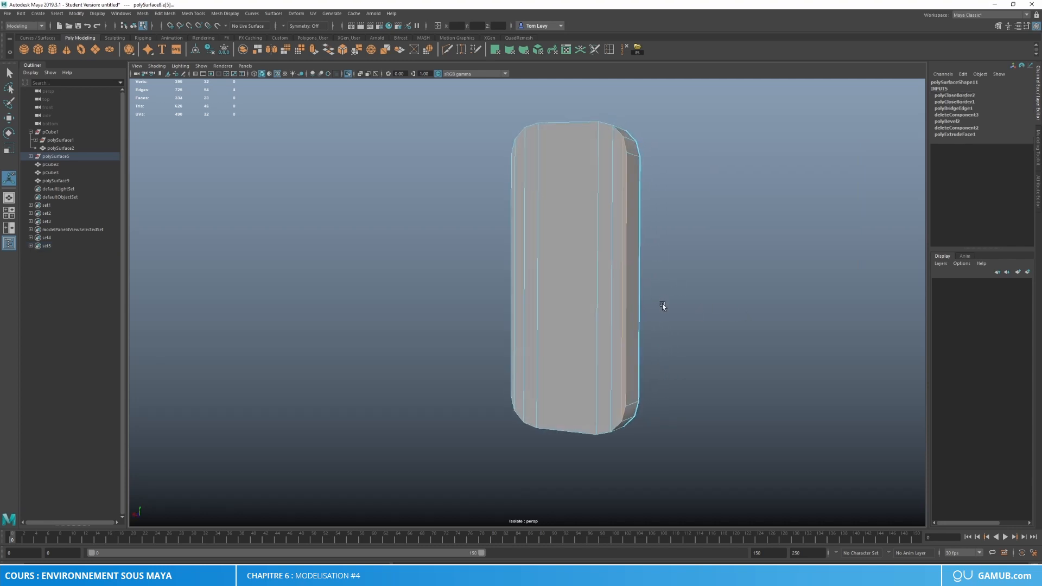
Step: Restore the full scene view and scale the corner panel's height to 0.78
{"action": "key", "text": "space"}
{"action": "left_click", "coordinate": [348, 74]}
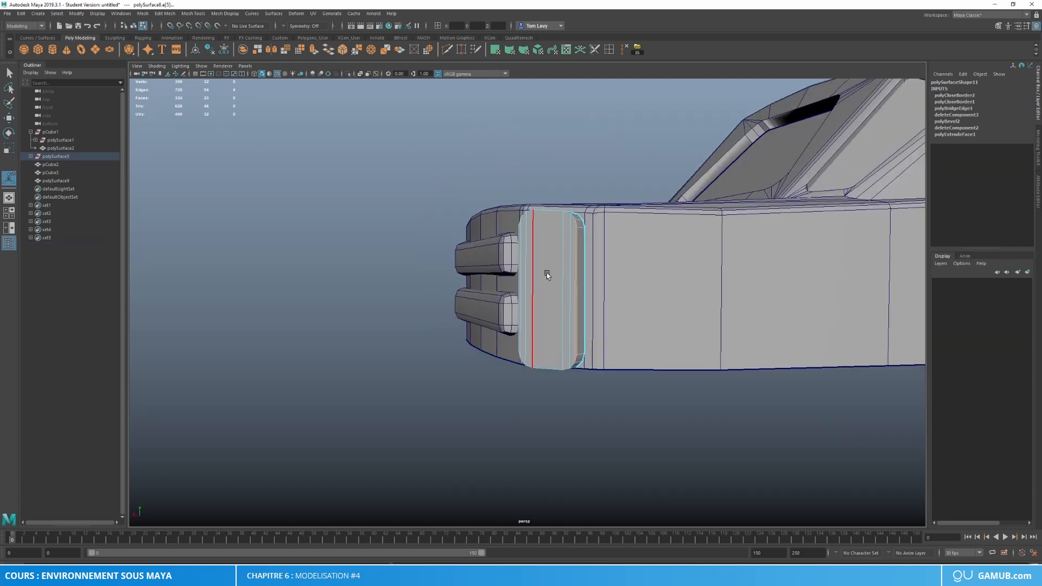
{"action": "scroll", "coordinate": [546, 273], "scroll_direction": "down", "scroll_amount": 3}
{"action": "key", "text": "F8"}
{"action": "key", "text": "r"}
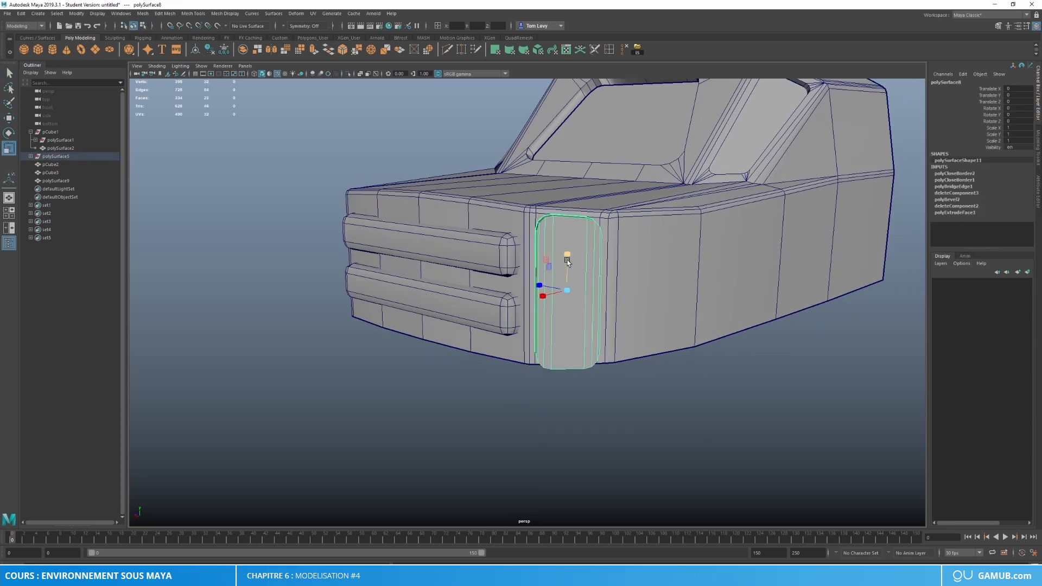
{"action": "left_click_drag", "start_coordinate": [566, 247], "coordinate": [499, 166]}
Step: Align the scale axes with the slanted corner panel and narrow its width slightly
{"action": "key", "text": "F11"}
{"action": "left_click", "coordinate": [571, 318]}
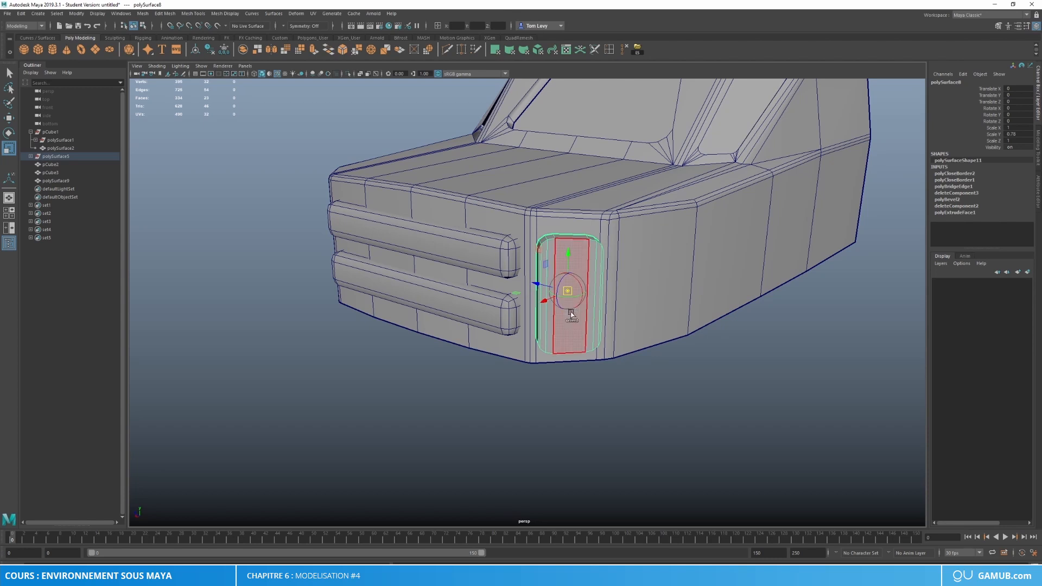
{"action": "key", "text": "w"}
{"action": "key", "text": "F10"}
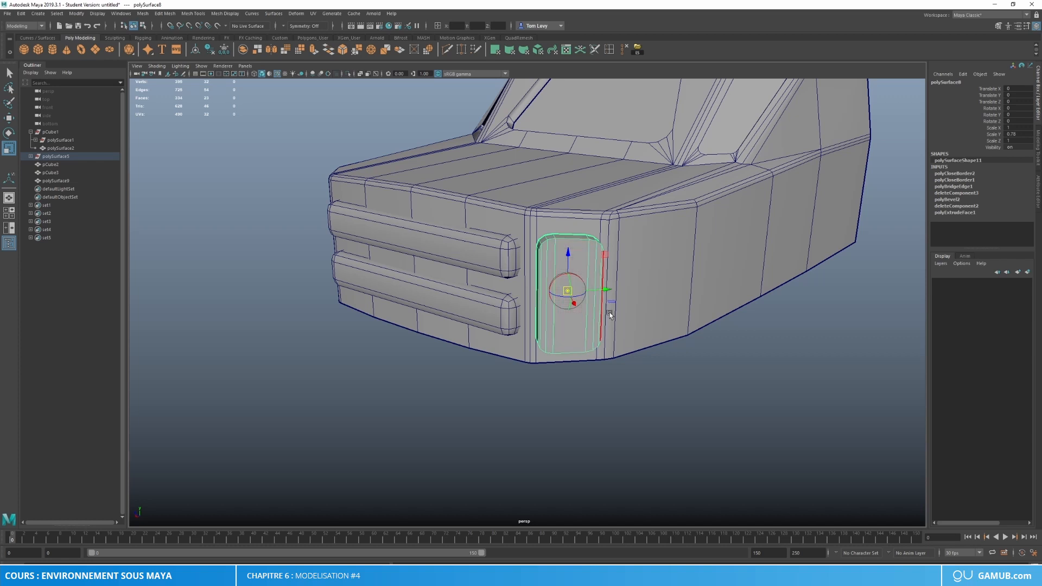
{"action": "key", "text": "r"}
{"action": "left_click_drag", "start_coordinate": [606, 289], "coordinate": [710, 330]}
{"action": "left_click_drag", "start_coordinate": [586, 282], "coordinate": [575, 281]}
{"action": "left_click_drag", "start_coordinate": [644, 295], "coordinate": [570, 239], "text": "alt"}
{"action": "key", "text": "w"}
{"action": "right_click_drag", "start_coordinate": [570, 239], "coordinate": [676, 198]}
{"action": "left_click", "coordinate": [590, 326]}
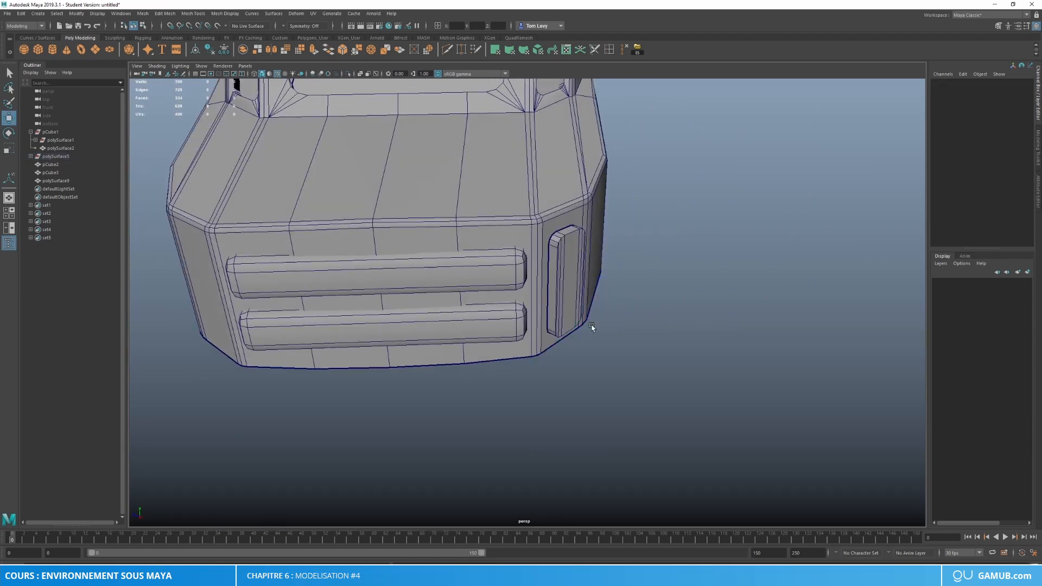
Step: Merge the corner panel's vertices with a 0.0001 threshold, freeze its transformations and delete its history
{"action": "left_click", "coordinate": [581, 294]}
{"action": "left_click_drag", "start_coordinate": [619, 311], "coordinate": [576, 291], "text": "alt"}
{"action": "key", "text": "r"}
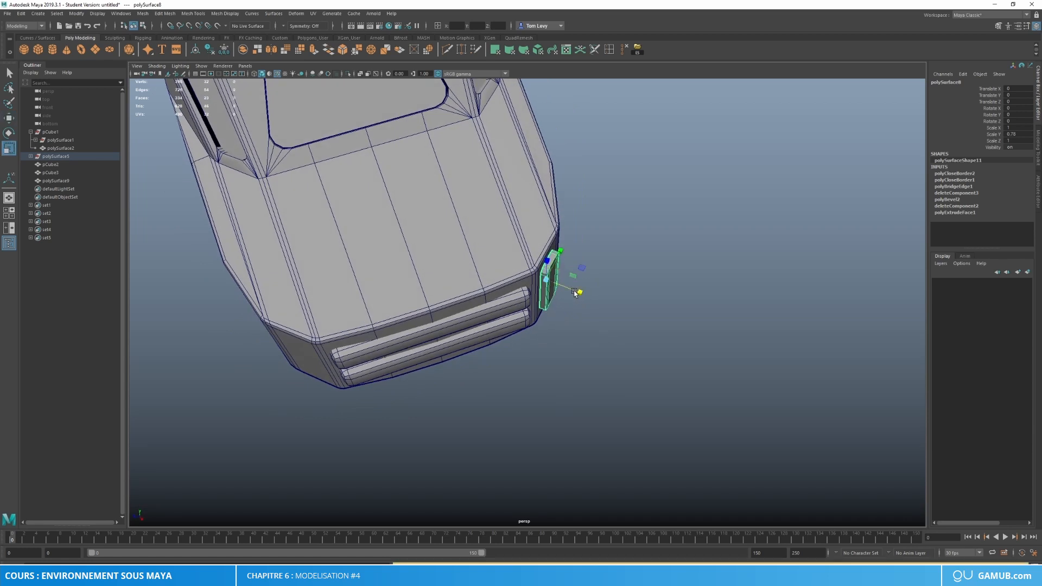
{"action": "key", "text": "w"}
{"action": "left_click", "coordinate": [607, 249]}
{"action": "key", "text": "ctrl+z"}
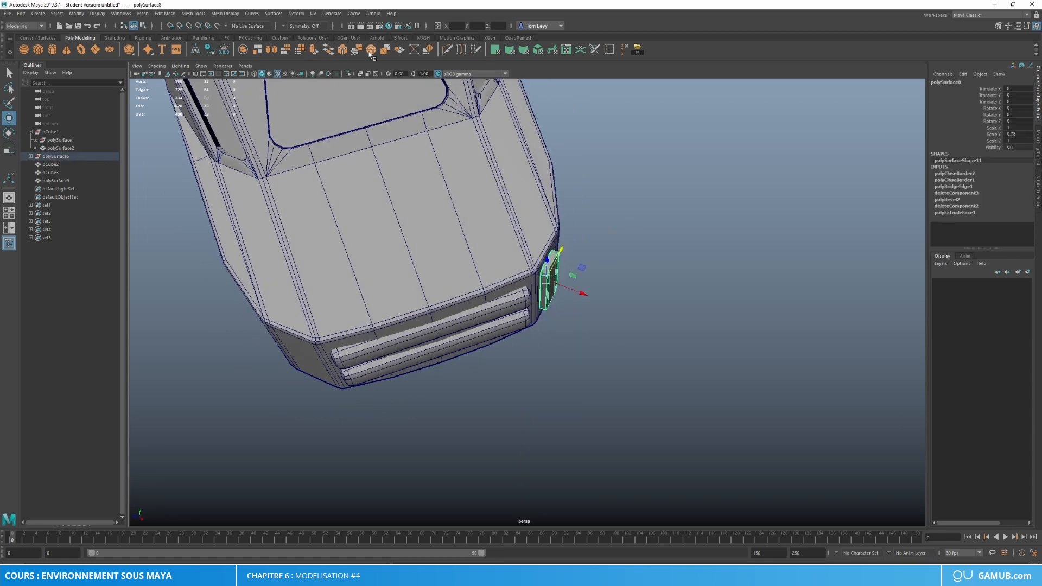
{"action": "left_click", "coordinate": [202, 51]}
{"action": "left_click", "coordinate": [224, 49]}
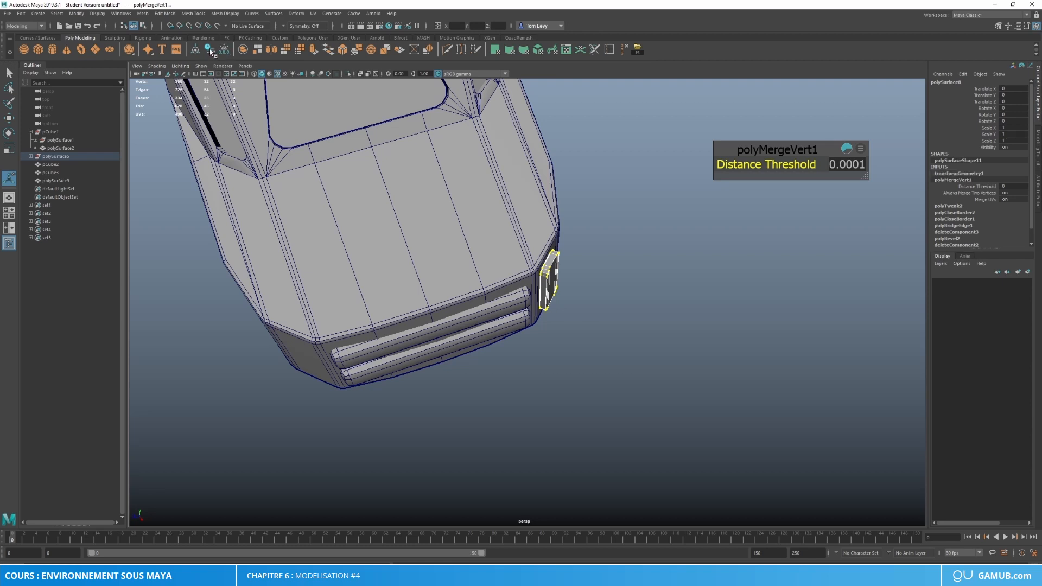
{"action": "left_click", "coordinate": [210, 50]}
{"action": "key", "text": "w"}
{"action": "right_click_drag", "start_coordinate": [546, 265], "coordinate": [631, 221]}
{"action": "left_click", "coordinate": [627, 224]}
{"action": "left_click", "coordinate": [545, 278]}
Step: Reset the Move tool's settings so its axis orientation is Object
{"action": "left_click_drag", "start_coordinate": [544, 277], "coordinate": [536, 83], "text": "alt"}
{"action": "middle_click_drag", "start_coordinate": [381, 159], "coordinate": [430, 218], "text": "alt"}
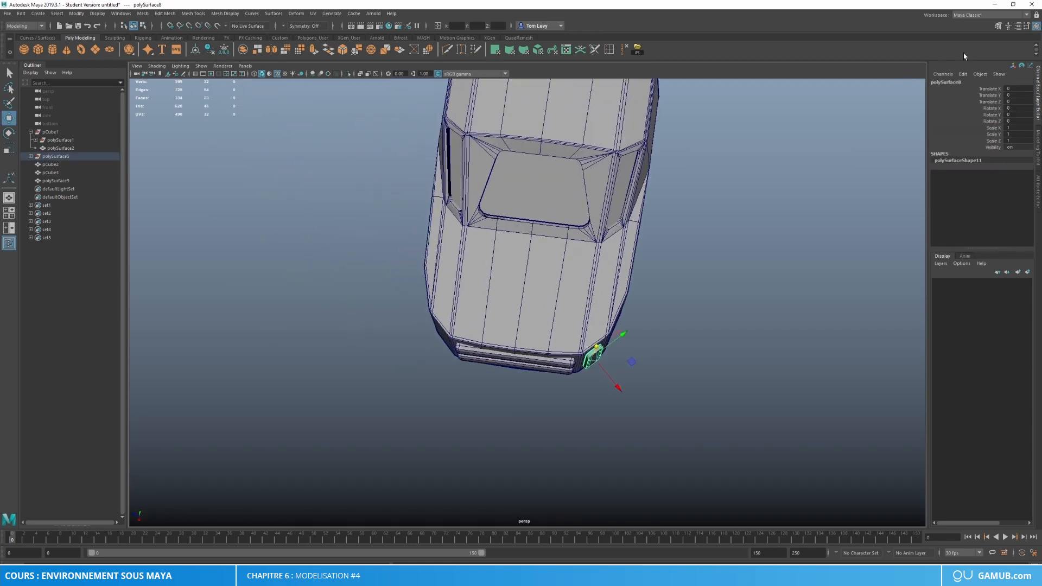
{"action": "left_click", "coordinate": [1031, 27]}
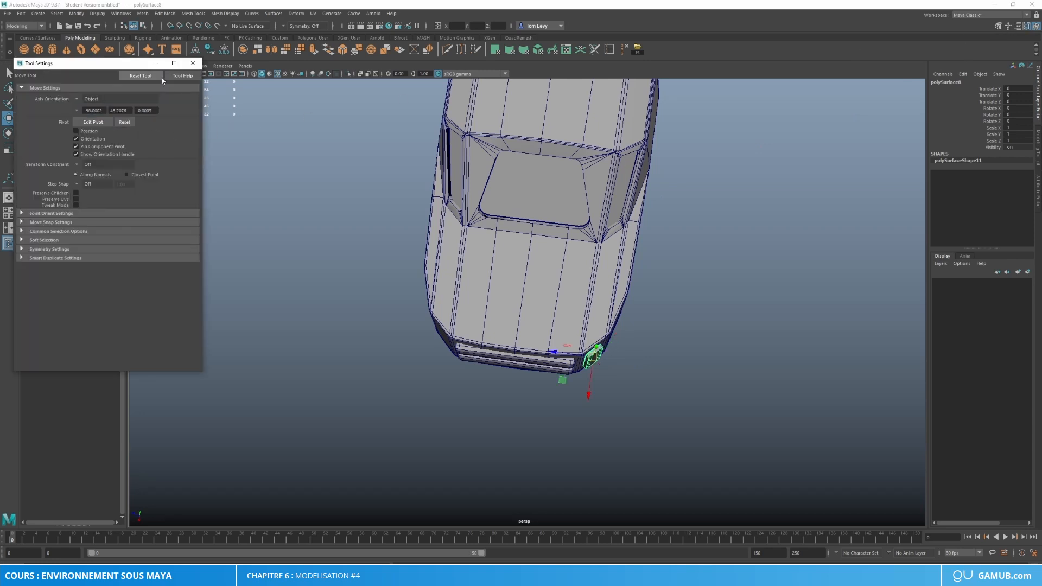
{"action": "left_click", "coordinate": [193, 63]}
Step: Move the panel's pivot to the vehicle's centre line and mirror a duplicate along Z onto the opposite front corner
{"action": "left_click_drag", "start_coordinate": [435, 223], "coordinate": [617, 317], "text": "alt"}
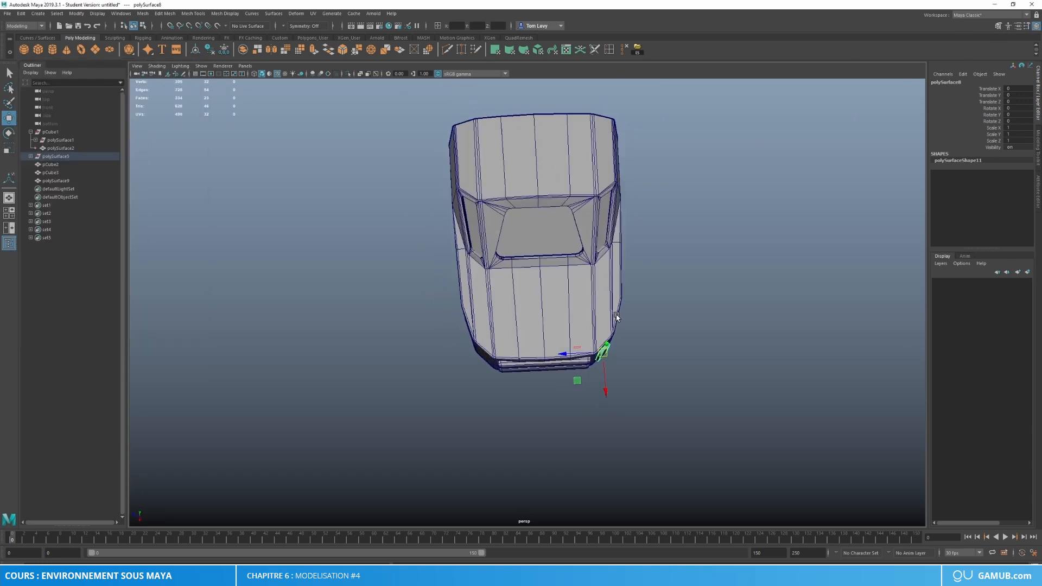
{"action": "left_click_drag", "start_coordinate": [573, 355], "coordinate": [533, 201]}
{"action": "key", "text": "r"}
{"action": "left_click_drag", "start_coordinate": [504, 356], "coordinate": [596, 356]}
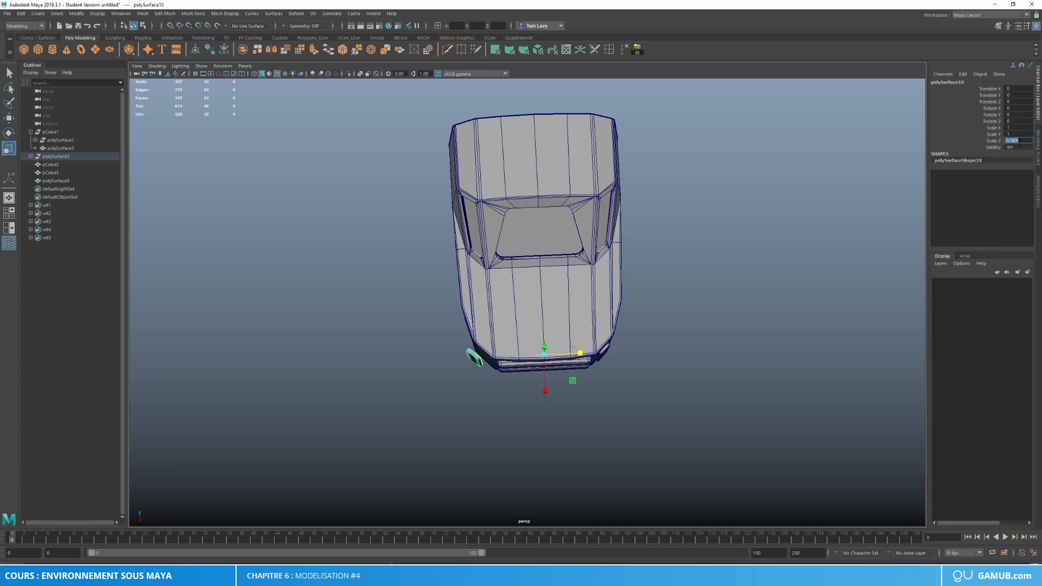
{"action": "right_click_drag", "start_coordinate": [621, 330], "coordinate": [700, 258]}
{"action": "left_click", "coordinate": [732, 121]}
Step: Centre the pivots of all the vehicle parts
{"action": "left_click_drag", "start_coordinate": [487, 323], "coordinate": [401, 394]}
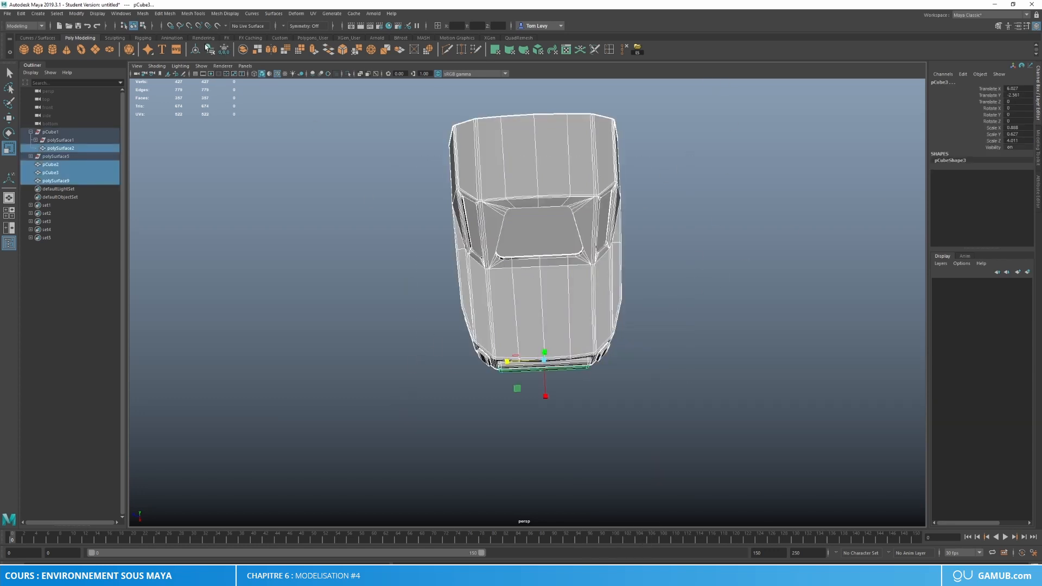
{"action": "left_click", "coordinate": [224, 48]}
{"action": "key", "text": "w"}
{"action": "right_click_drag", "start_coordinate": [561, 227], "coordinate": [662, 182]}
{"action": "left_click", "coordinate": [623, 344]}
Step: Lower the bottom row of the body's vertices slightly in the front orthographic view
{"action": "left_click_drag", "start_coordinate": [623, 344], "coordinate": [668, 325], "text": "alt"}
{"action": "right_click_drag", "start_coordinate": [596, 337], "coordinate": [574, 320], "text": "alt"}
{"action": "middle_click_drag", "start_coordinate": [574, 321], "coordinate": [613, 292], "text": "alt"}
{"action": "key", "text": "space"}
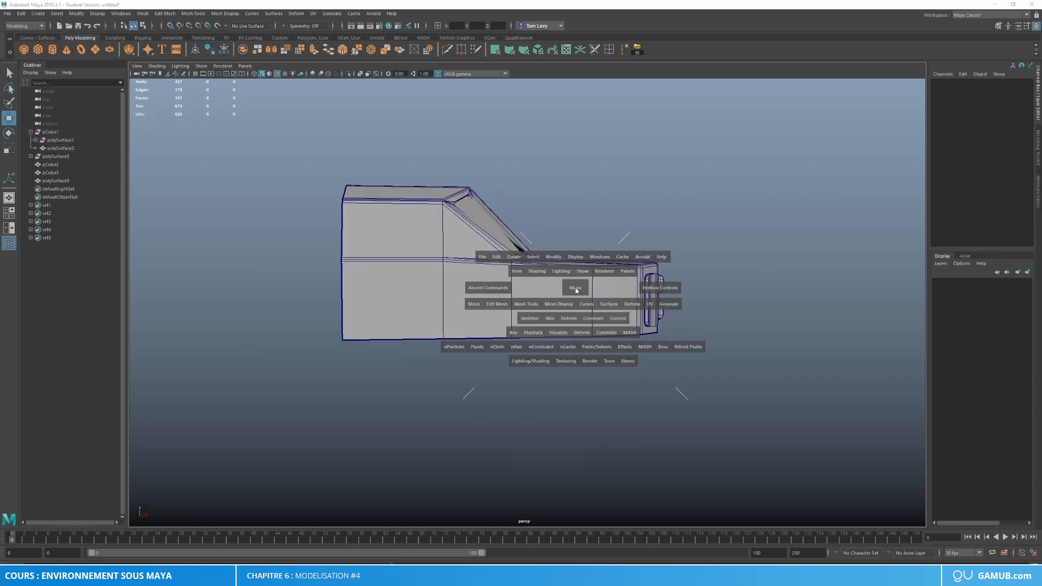
{"action": "left_click_drag", "start_coordinate": [577, 290], "coordinate": [601, 329]}
{"action": "key", "text": "space"}
{"action": "right_click_drag", "start_coordinate": [589, 333], "coordinate": [534, 317], "text": "alt"}
{"action": "left_click", "coordinate": [579, 329]}
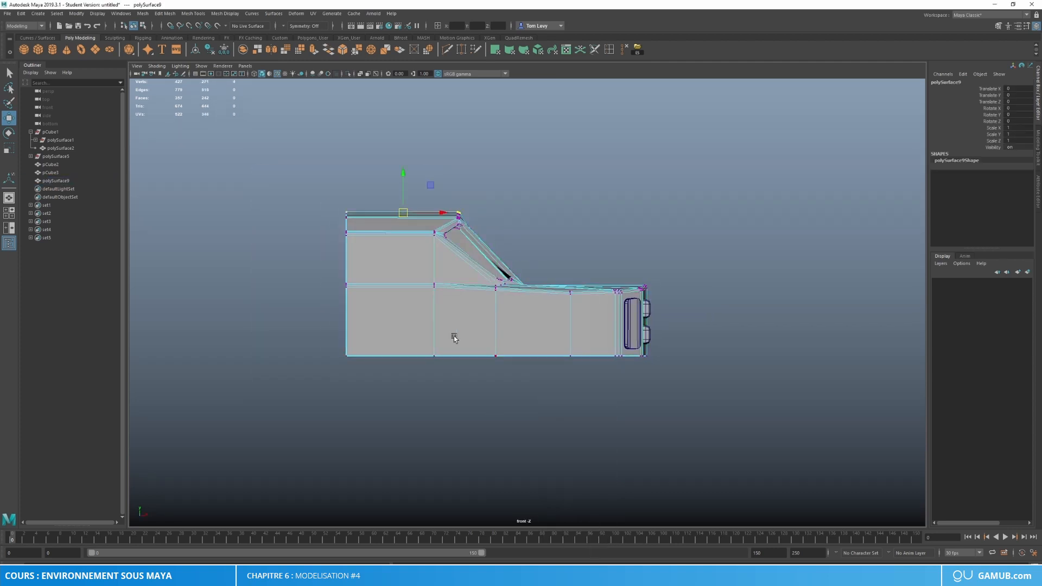
{"action": "left_click_drag", "start_coordinate": [264, 339], "coordinate": [709, 397]}
{"action": "left_click_drag", "start_coordinate": [495, 316], "coordinate": [495, 331]}
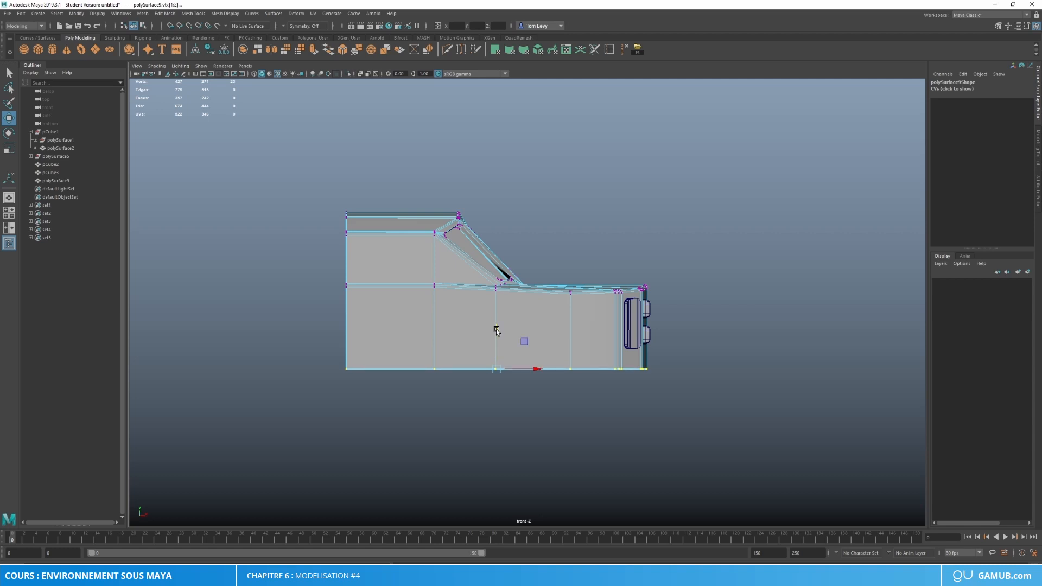
{"action": "right_click_drag", "start_coordinate": [586, 324], "coordinate": [760, 240]}
{"action": "left_click", "coordinate": [759, 241]}
Step: Insert one edge loop around the vehicle body just above its lower edge, positioned by relative distance from edge
{"action": "left_click", "coordinate": [565, 338]}
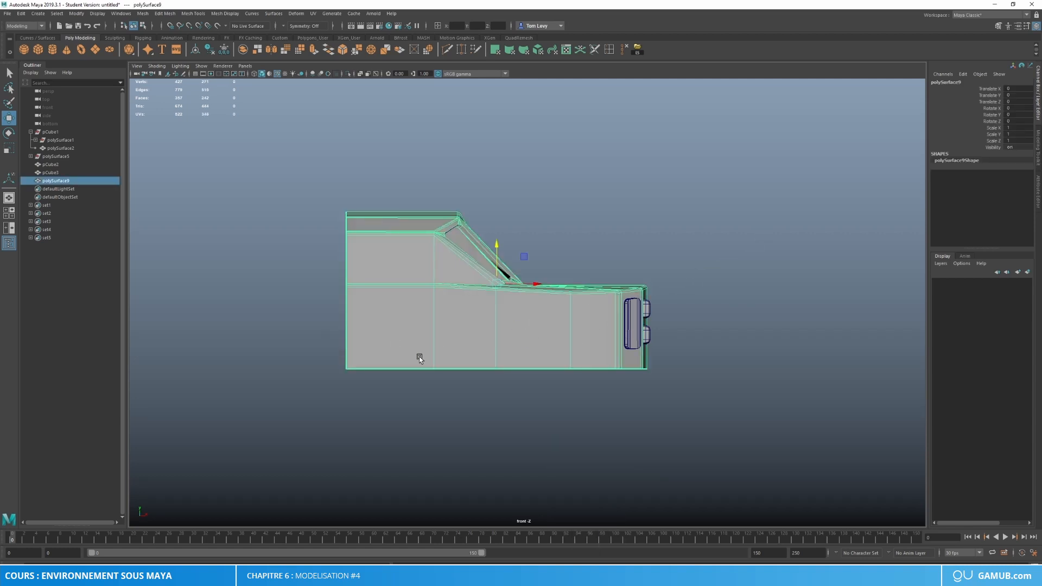
{"action": "double_click", "coordinate": [610, 50]}
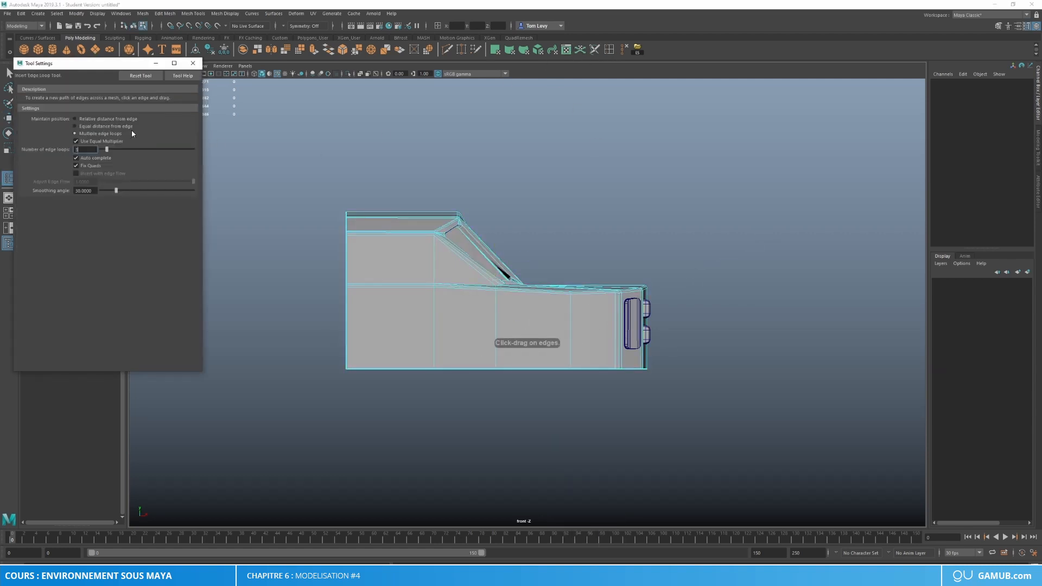
{"action": "left_click", "coordinate": [119, 119]}
{"action": "left_click", "coordinate": [194, 64]}
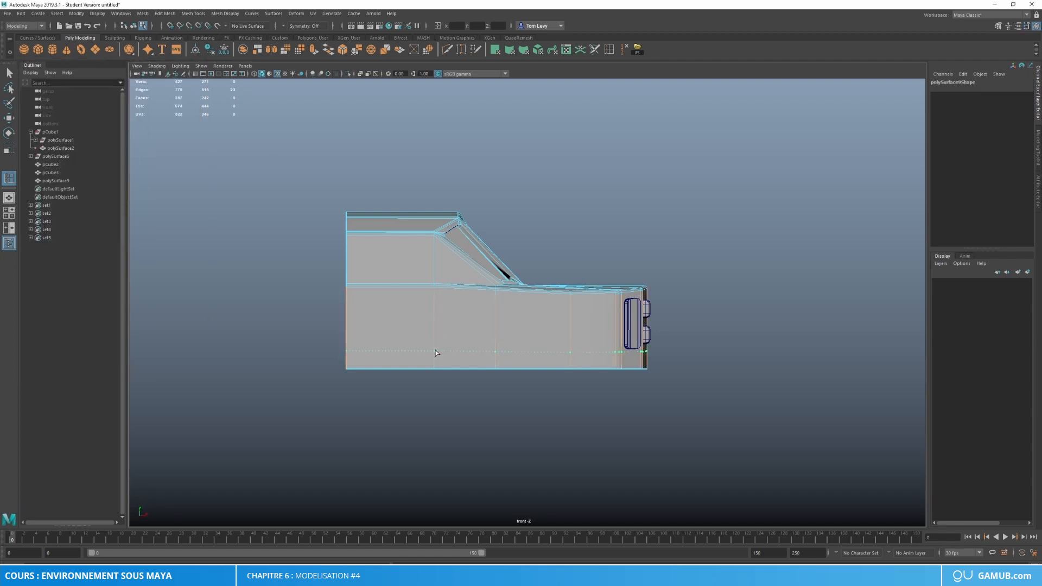
{"action": "left_click", "coordinate": [435, 350]}
Step: Select the ring of faces below the new edge loop and extract it from the body as a separate strip
{"action": "key", "text": "w"}
{"action": "key", "text": "r"}
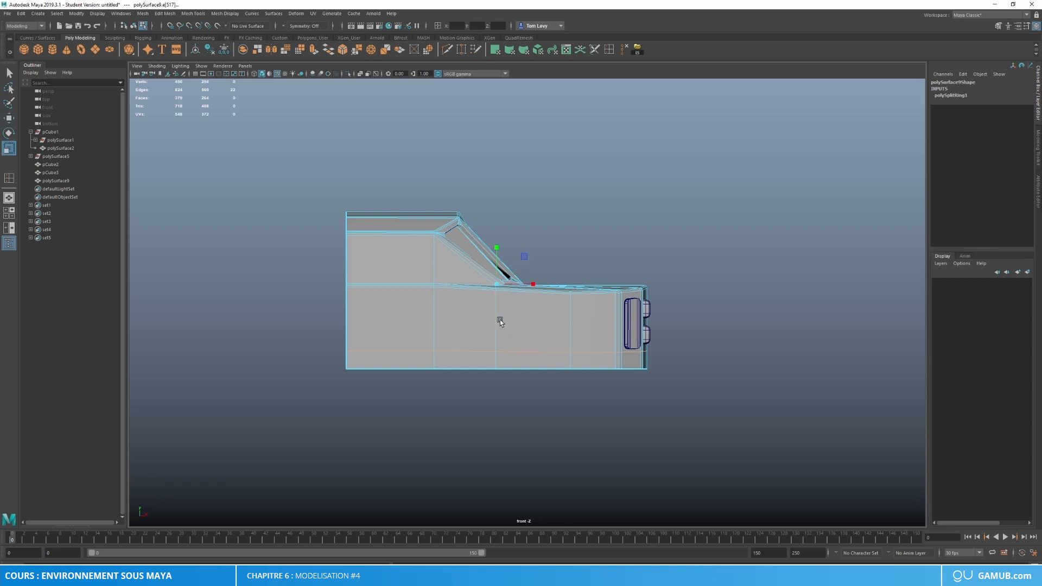
{"action": "left_click", "coordinate": [192, 53]}
{"action": "left_click_drag", "start_coordinate": [498, 314], "coordinate": [502, 381]}
{"action": "key", "text": "w"}
{"action": "right_click_drag", "start_coordinate": [570, 352], "coordinate": [569, 371]}
{"action": "double_click", "coordinate": [477, 361]}
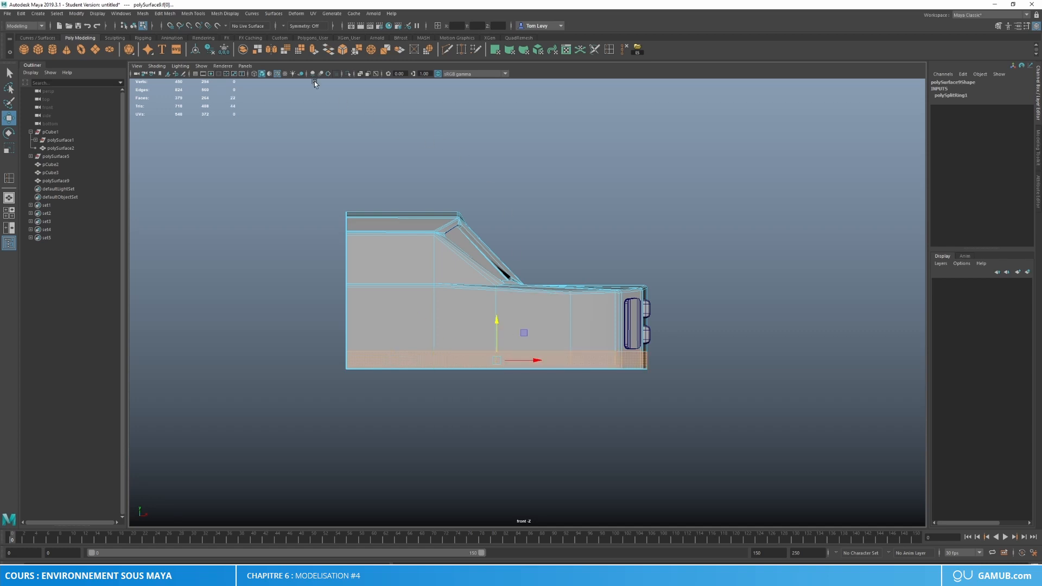
{"action": "left_click", "coordinate": [259, 50]}
{"action": "right_click_drag", "start_coordinate": [537, 302], "coordinate": [627, 374]}
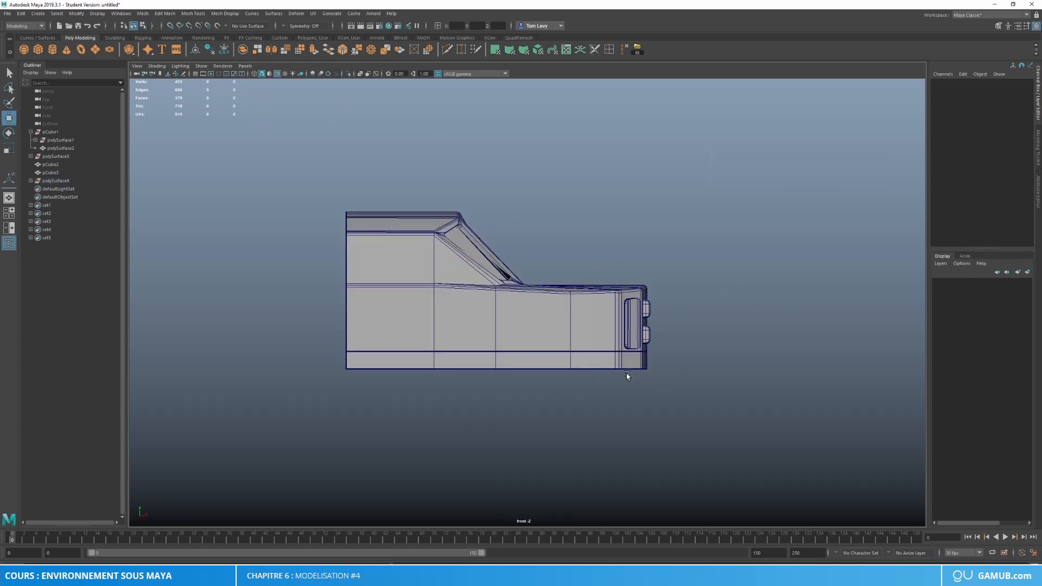
Step: Combine a copy of the lower strip with the body and merge their vertices at a 0.0001 distance threshold
{"action": "left_click", "coordinate": [563, 361]}
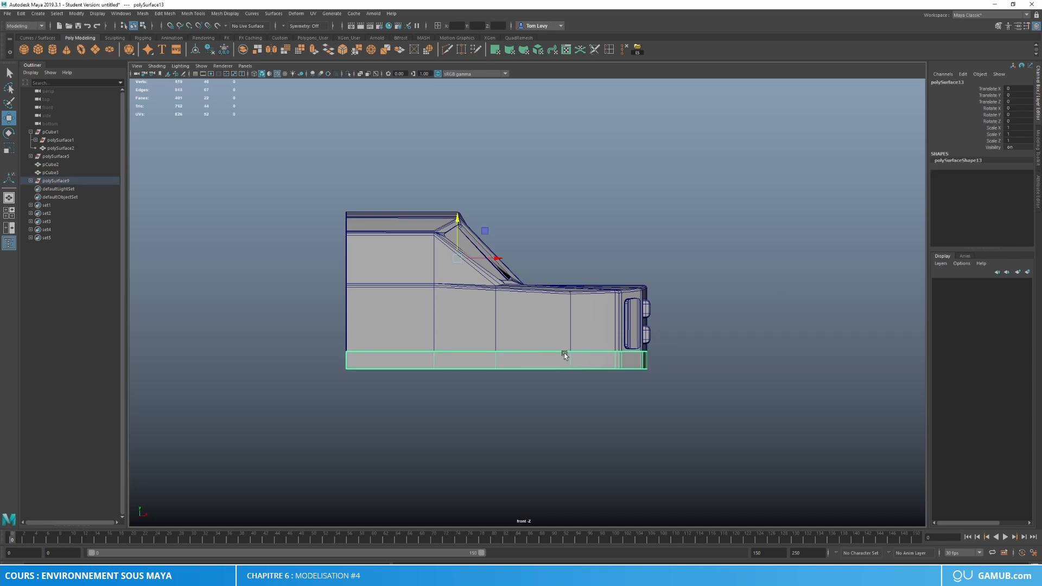
{"action": "left_click", "coordinate": [559, 323], "text": "shift"}
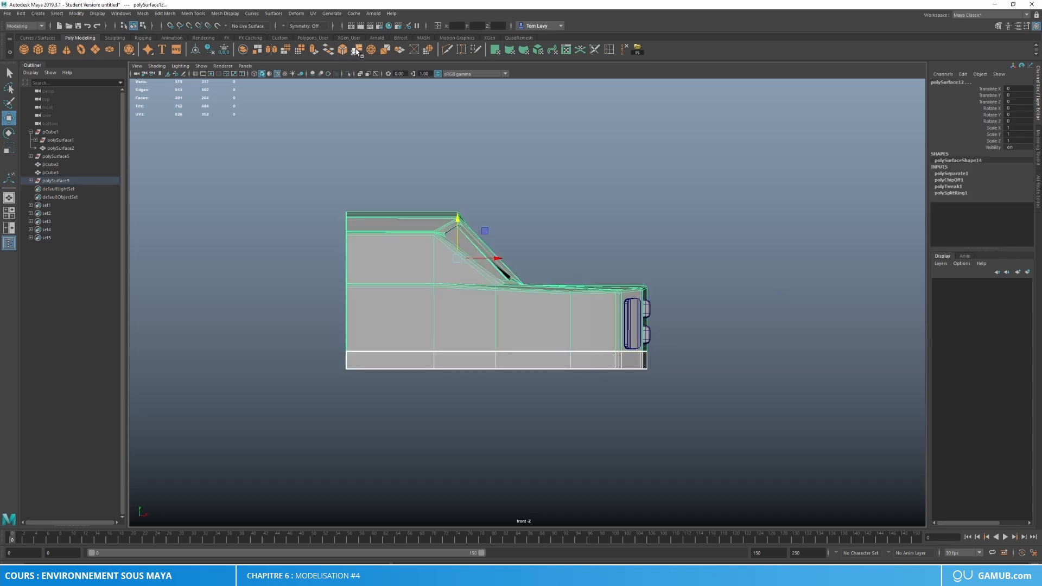
{"action": "left_click", "coordinate": [195, 50]}
{"action": "key", "text": "ctrl+z"}
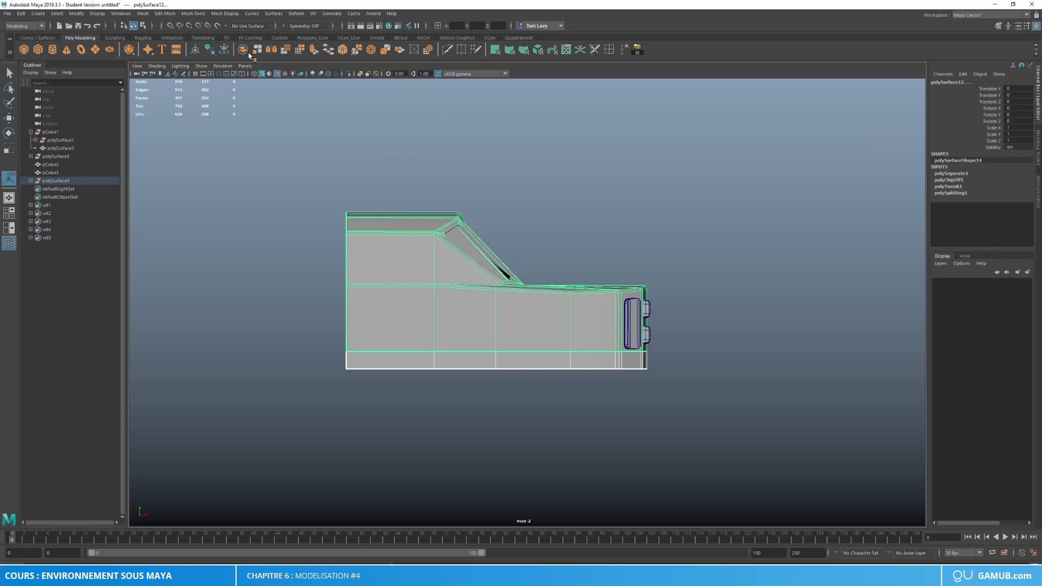
{"action": "left_click", "coordinate": [358, 53]}
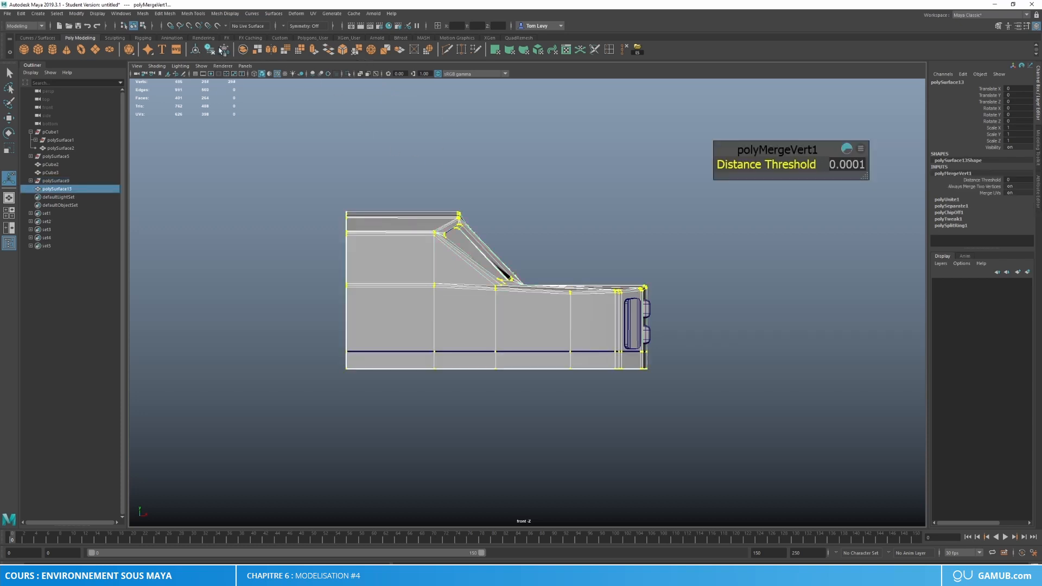
{"action": "left_click", "coordinate": [210, 51]}
{"action": "key", "text": "w"}
{"action": "right_click_drag", "start_coordinate": [540, 319], "coordinate": [652, 246]}
{"action": "left_click", "coordinate": [651, 246]}
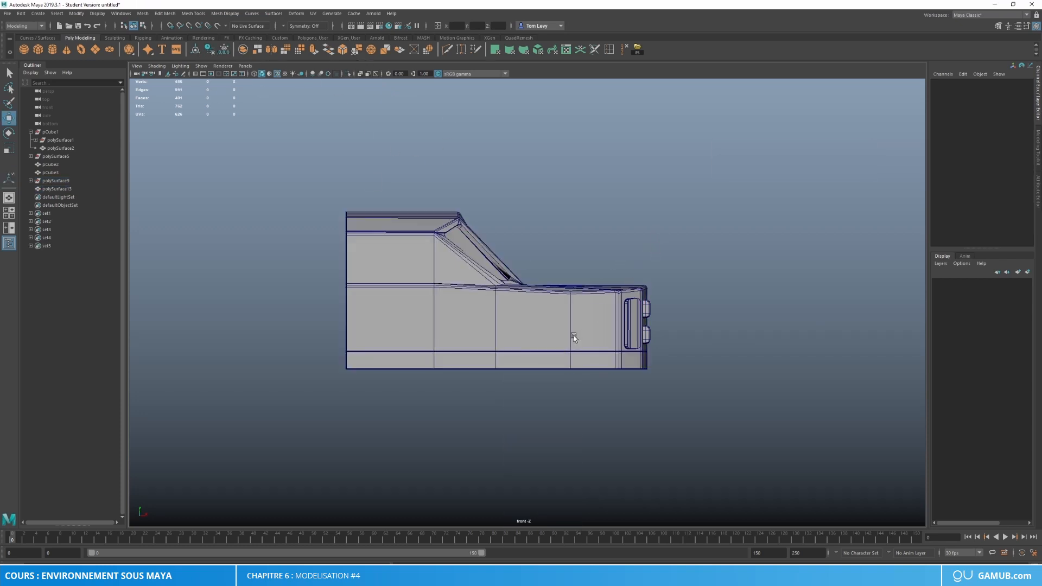
Step: Isolate the remaining loose lower strip and show it in the perspective view
{"action": "left_click", "coordinate": [565, 351]}
{"action": "left_click", "coordinate": [542, 353]}
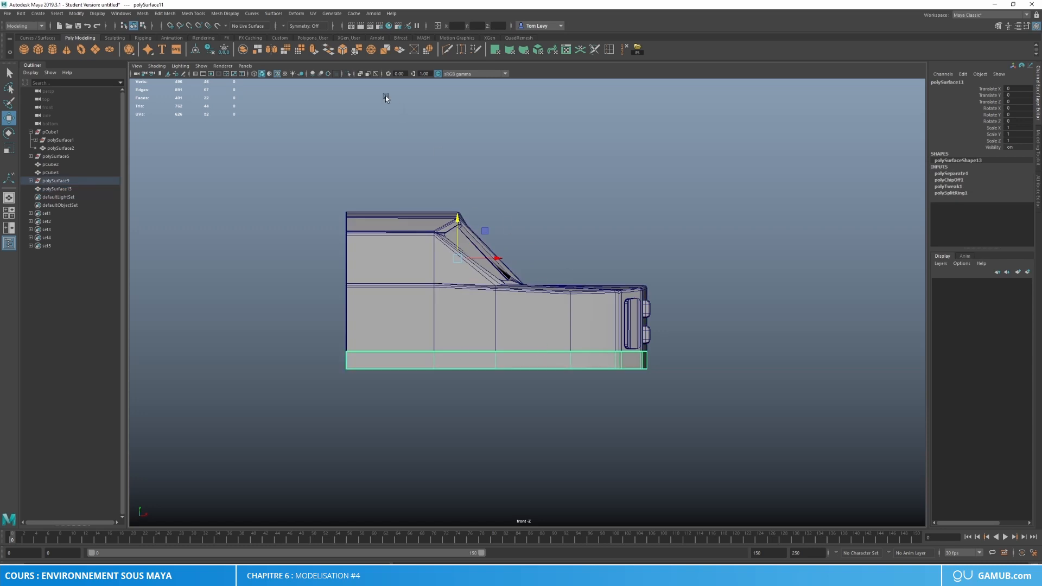
{"action": "left_click", "coordinate": [348, 74]}
{"action": "left_click_drag", "start_coordinate": [429, 272], "coordinate": [415, 325], "text": "alt"}
{"action": "key", "text": "space"}
{"action": "scroll", "coordinate": [449, 323], "scroll_direction": "down", "scroll_amount": 10}
{"action": "middle_click_drag", "start_coordinate": [461, 333], "coordinate": [560, 374], "text": "alt"}
{"action": "scroll", "coordinate": [516, 317], "scroll_direction": "up", "scroll_amount": 1}
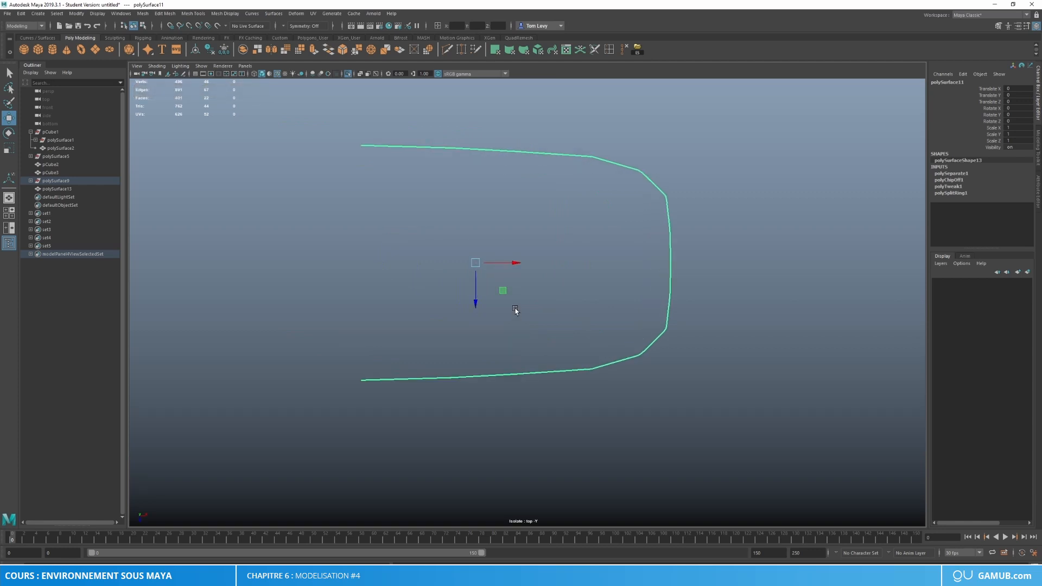
{"action": "key", "text": "space"}
{"action": "left_click", "coordinate": [447, 175]}
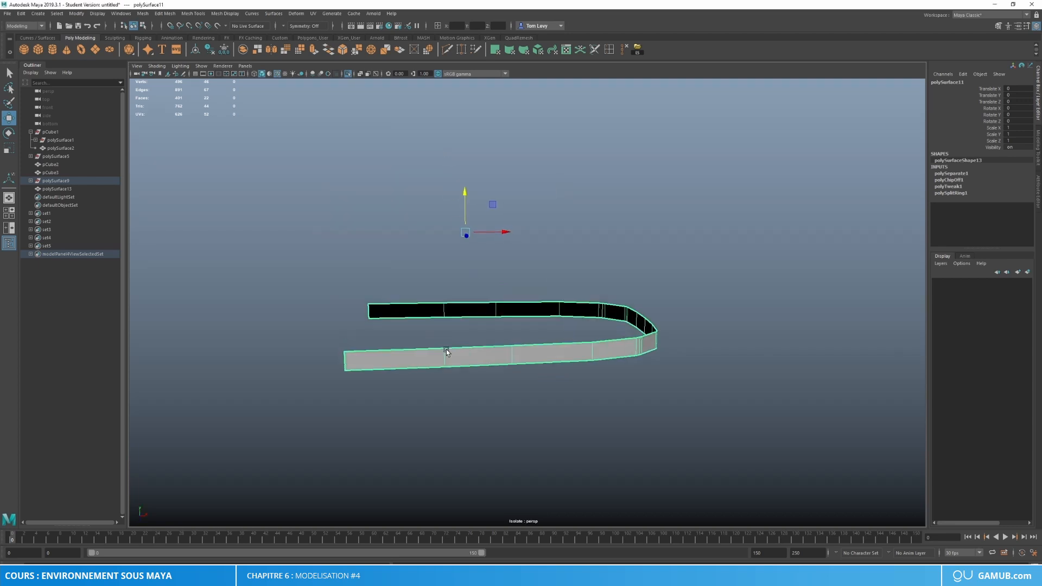
Step: Set the edge loop tool to multiple loops with a count of 1 and split the rear segment on both sides of the strip
{"action": "double_click", "coordinate": [609, 49]}
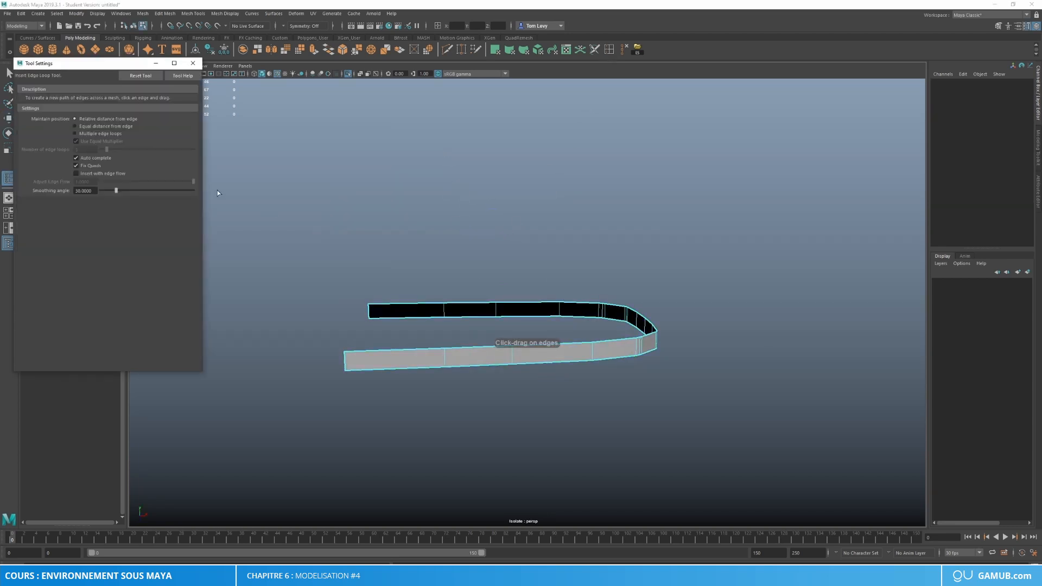
{"action": "left_click", "coordinate": [96, 134]}
{"action": "type", "text": "1"}
{"action": "left_click", "coordinate": [398, 350]}
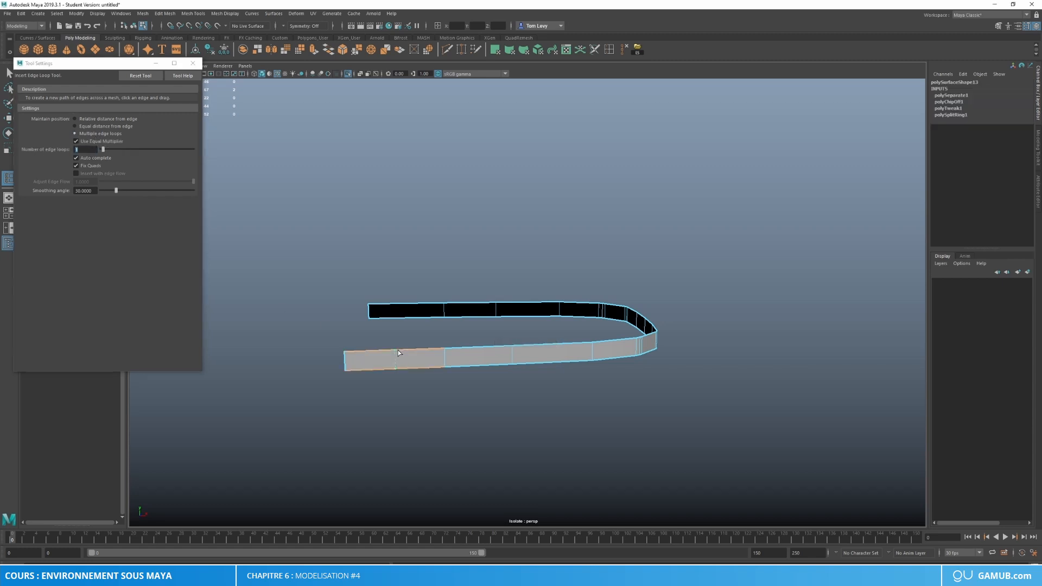
{"action": "left_click", "coordinate": [411, 304]}
{"action": "key", "text": "w"}
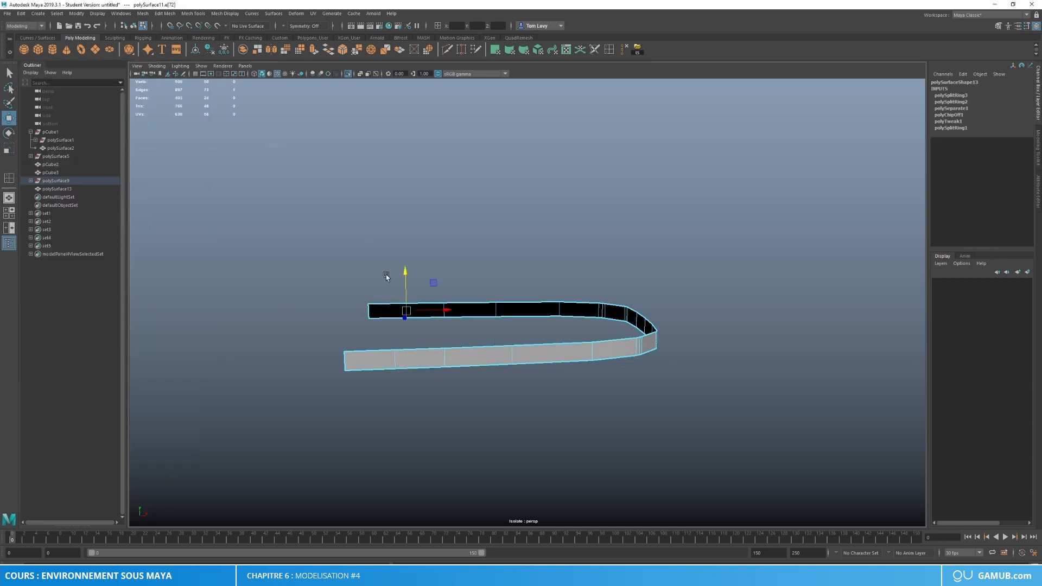
Step: Delete the rearmost half-segment faces on both sides of the strip
{"action": "right_click_drag", "start_coordinate": [404, 312], "coordinate": [400, 326]}
{"action": "left_click_drag", "start_coordinate": [344, 263], "coordinate": [379, 386]}
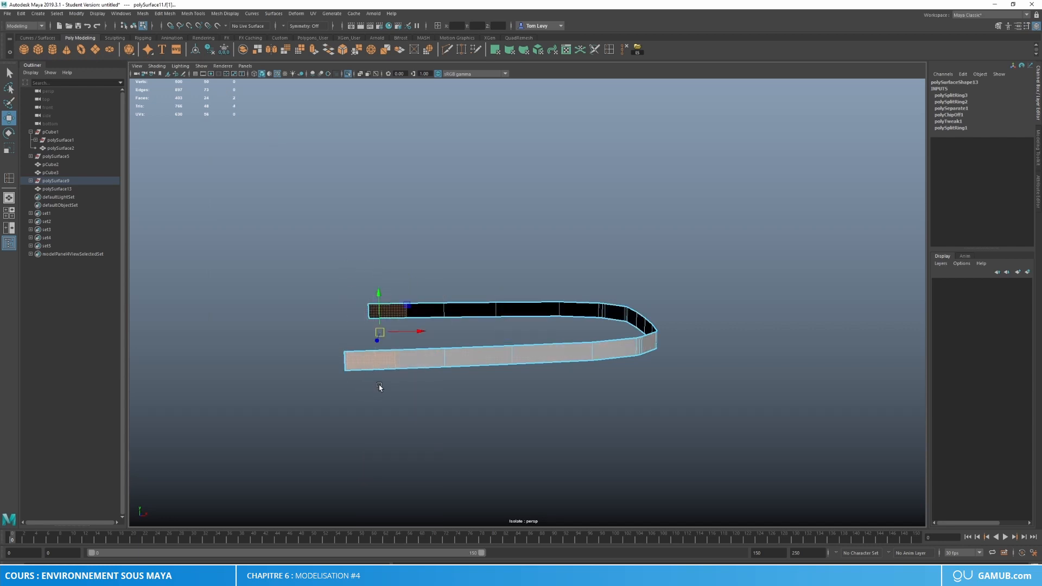
{"action": "key", "text": "Delete"}
Step: Extrude all the strip's remaining faces with a thickness of 0.3
{"action": "right_click_drag", "start_coordinate": [565, 315], "coordinate": [564, 333]}
{"action": "double_click", "coordinate": [458, 358]}
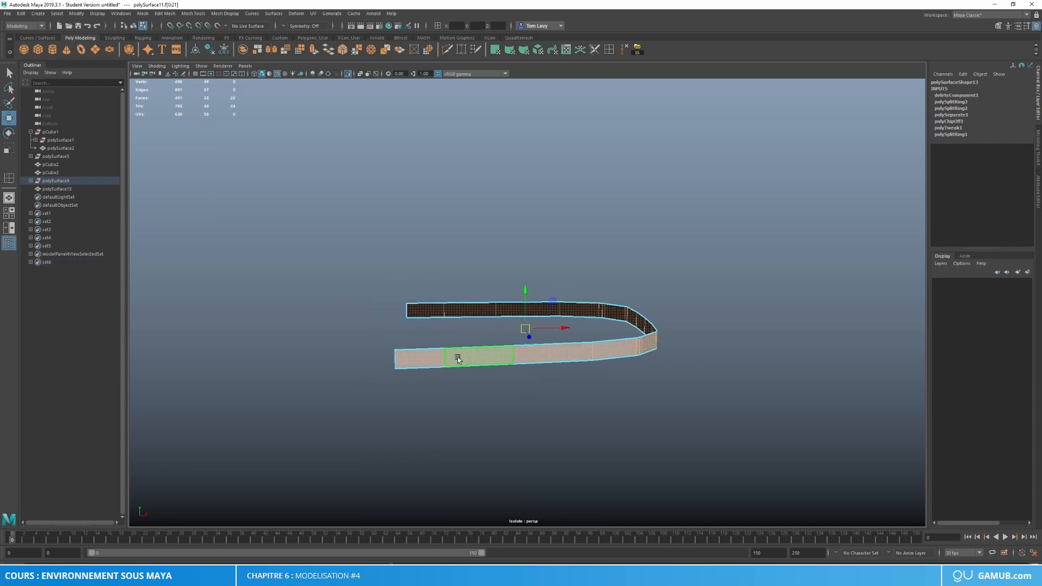
{"action": "left_click", "coordinate": [426, 360]}
{"action": "double_click", "coordinate": [483, 361], "text": "shift"}
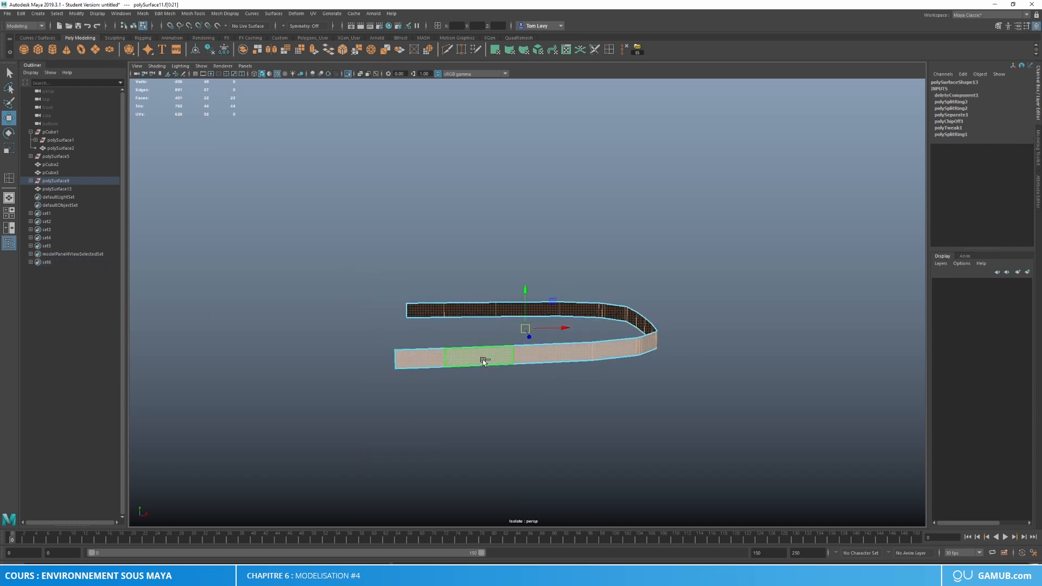
{"action": "left_click", "coordinate": [314, 54]}
{"action": "left_click_drag", "start_coordinate": [751, 156], "coordinate": [751, 162]}
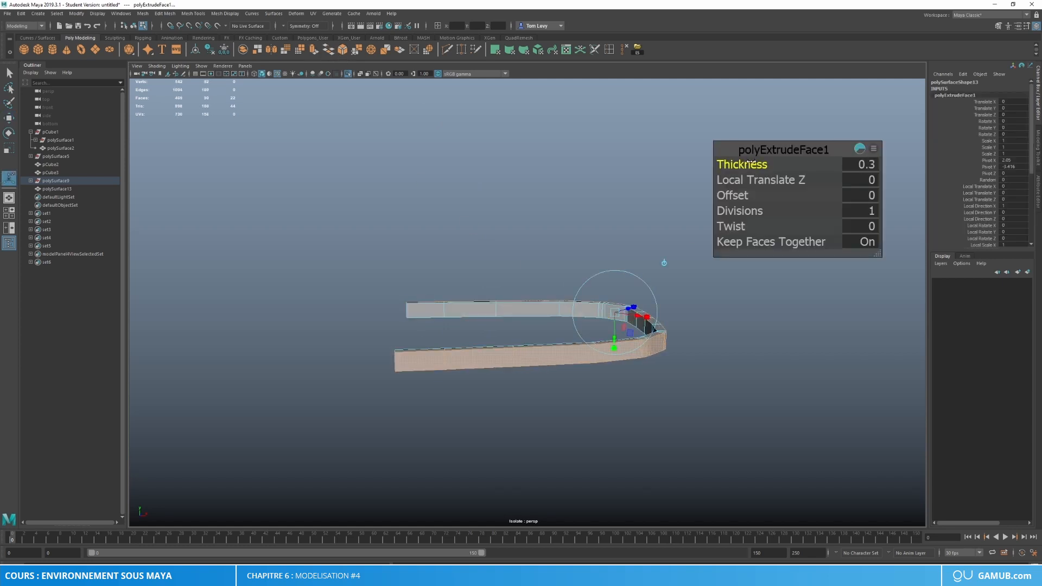
Step: Delete the hidden inner ring of faces along the back of the extruded strip
{"action": "left_click_drag", "start_coordinate": [610, 297], "coordinate": [525, 326], "text": "alt"}
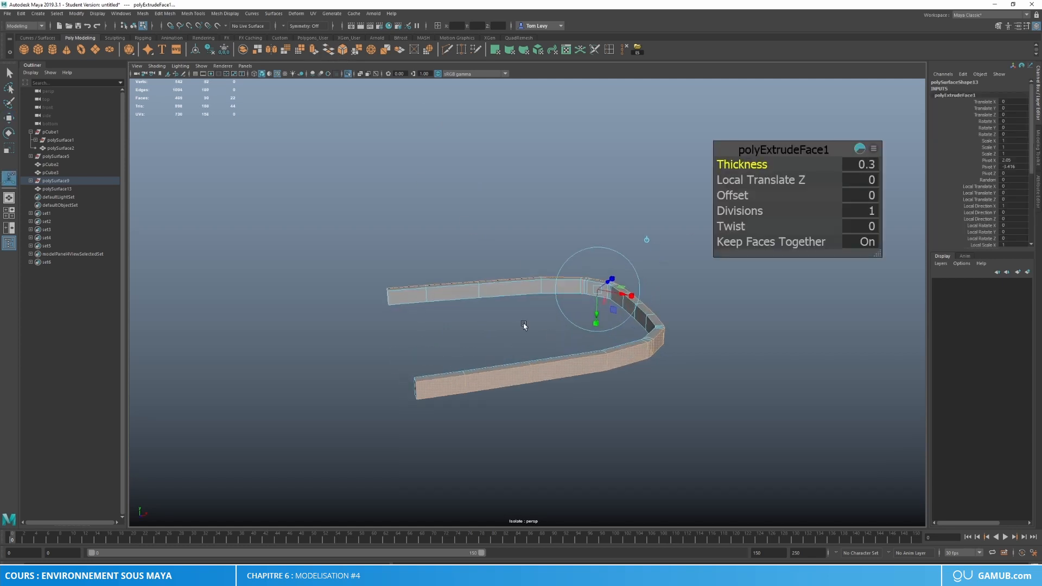
{"action": "left_click", "coordinate": [418, 298]}
{"action": "left_click_drag", "start_coordinate": [420, 300], "coordinate": [613, 330], "text": "alt"}
{"action": "double_click", "coordinate": [663, 331], "text": "shift"}
{"action": "key", "text": "Delete"}
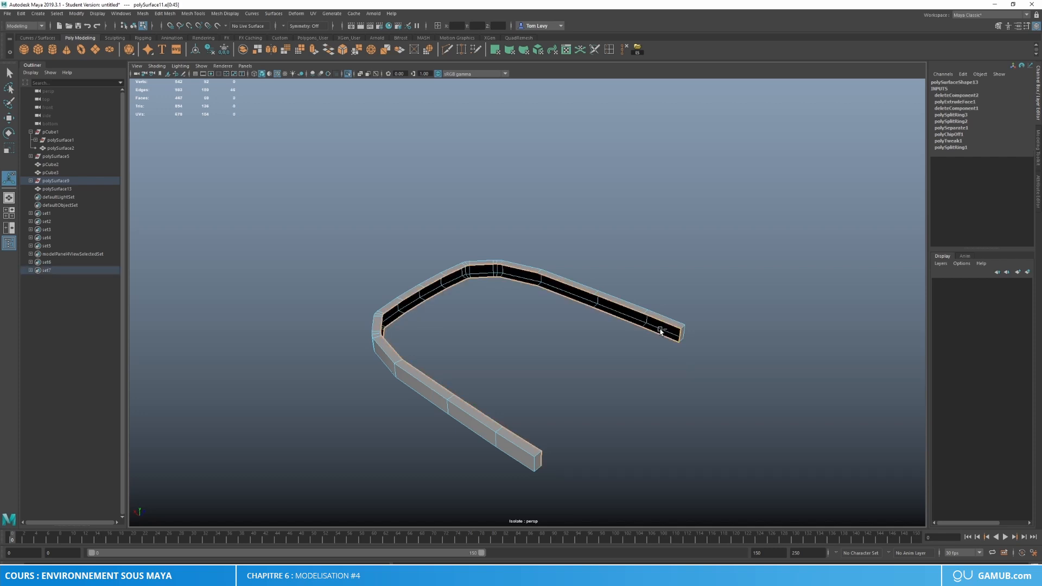
Step: Bevel the strip's outer border edges, including both end edges, with 2 segments and a fraction of 0.4
{"action": "left_click_drag", "start_coordinate": [691, 318], "coordinate": [547, 310], "text": "alt"}
{"action": "right_click_drag", "start_coordinate": [421, 375], "coordinate": [424, 304]}
{"action": "left_click", "coordinate": [425, 376]}
{"action": "left_click_drag", "start_coordinate": [429, 390], "coordinate": [506, 405], "text": "alt"}
{"action": "left_click_drag", "start_coordinate": [380, 396], "coordinate": [518, 389], "text": "alt"}
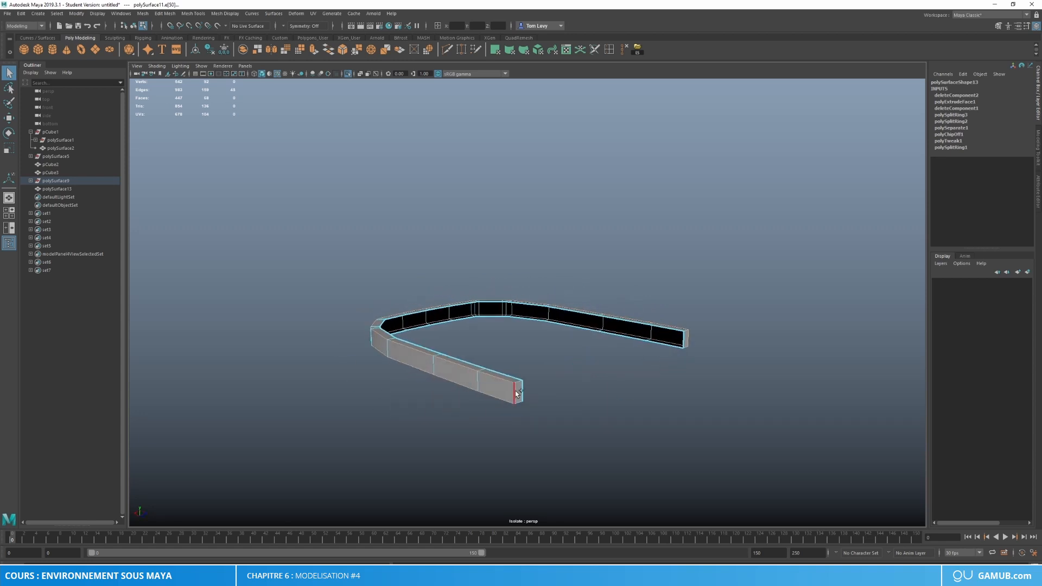
{"action": "left_click", "coordinate": [516, 392], "text": "shift"}
{"action": "left_click", "coordinate": [353, 52]}
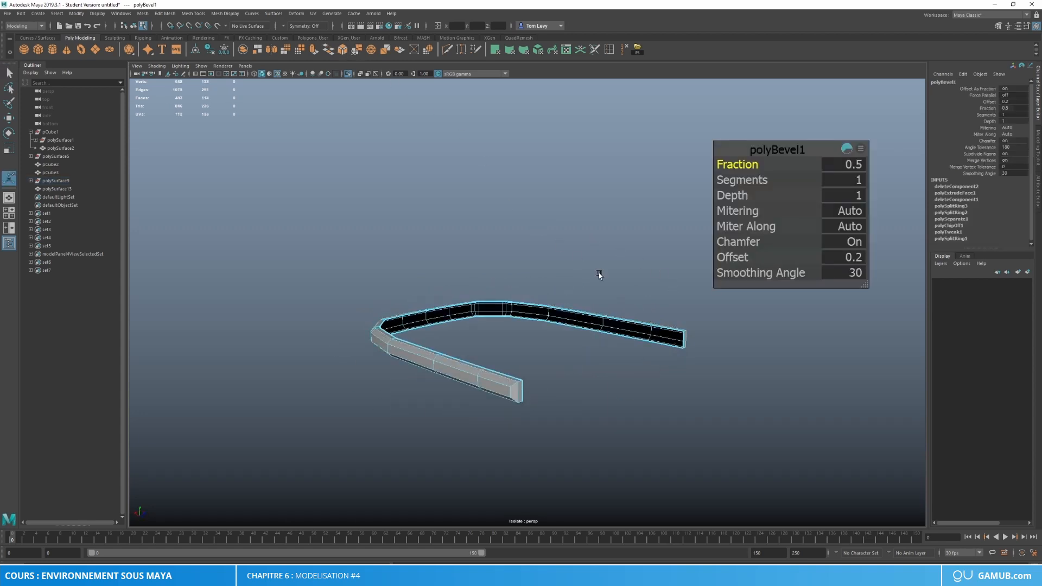
{"action": "left_click_drag", "start_coordinate": [742, 181], "coordinate": [744, 162]}
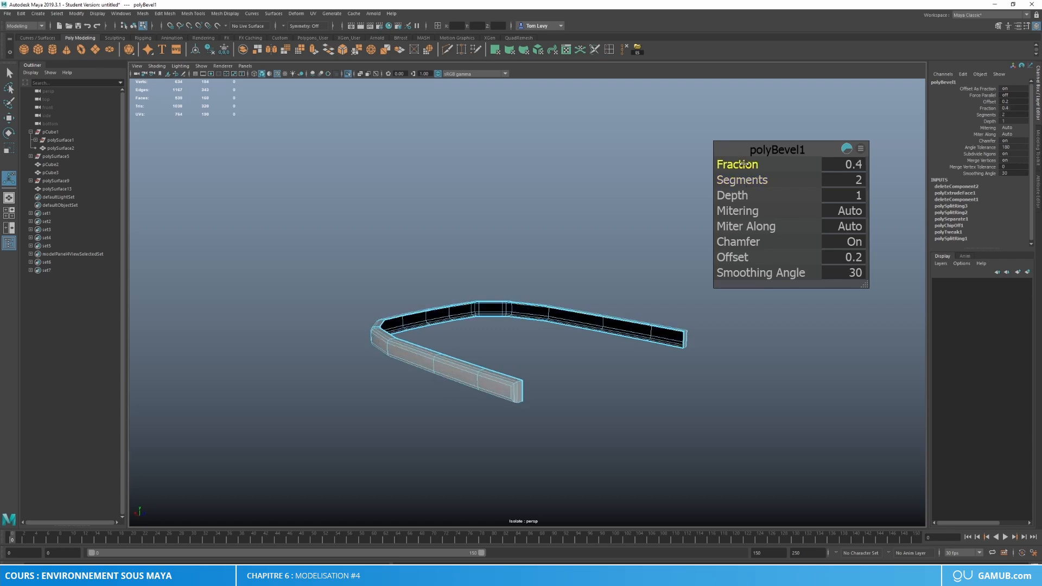
Step: Leave isolation to show the whole vehicle, and select the bevelled bumper strip as an object
{"action": "left_click", "coordinate": [349, 76]}
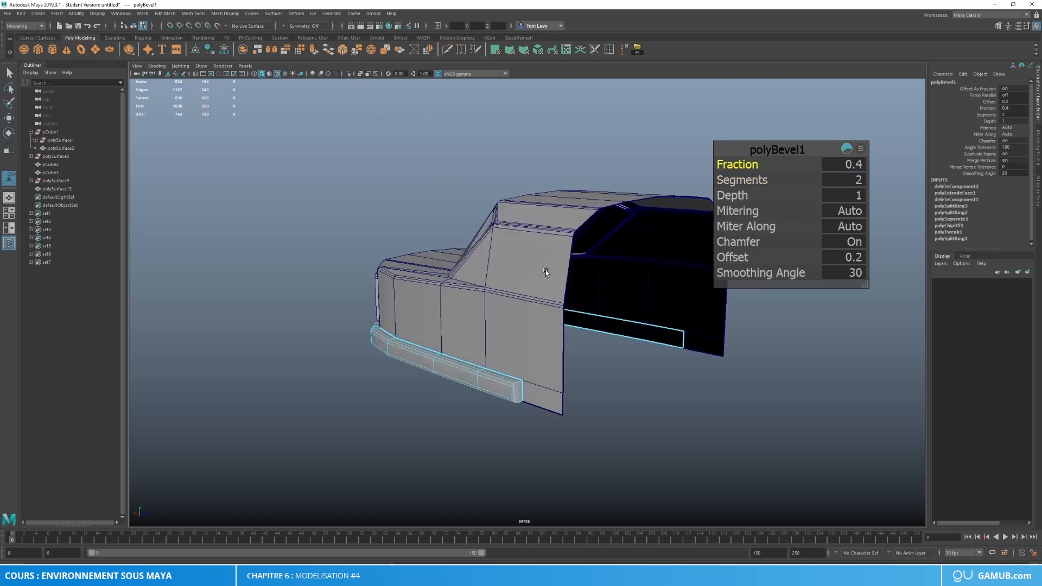
{"action": "left_click_drag", "start_coordinate": [547, 271], "coordinate": [693, 318], "text": "alt"}
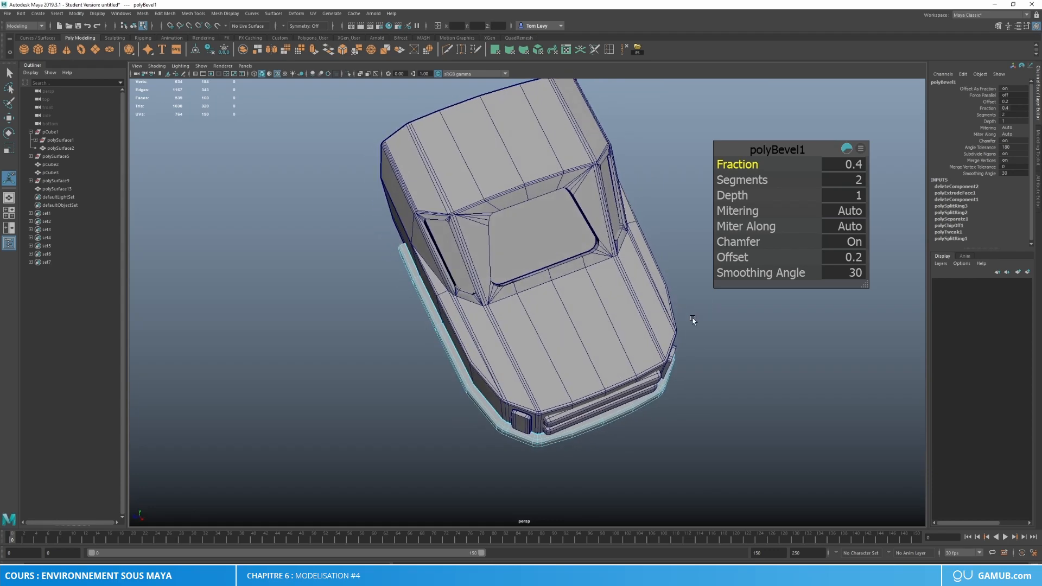
{"action": "right_click_drag", "start_coordinate": [653, 384], "coordinate": [694, 343]}
{"action": "left_click", "coordinate": [737, 377]}
{"action": "left_click", "coordinate": [630, 409]}
{"action": "middle_click_drag", "start_coordinate": [630, 410], "coordinate": [543, 415], "text": "alt"}
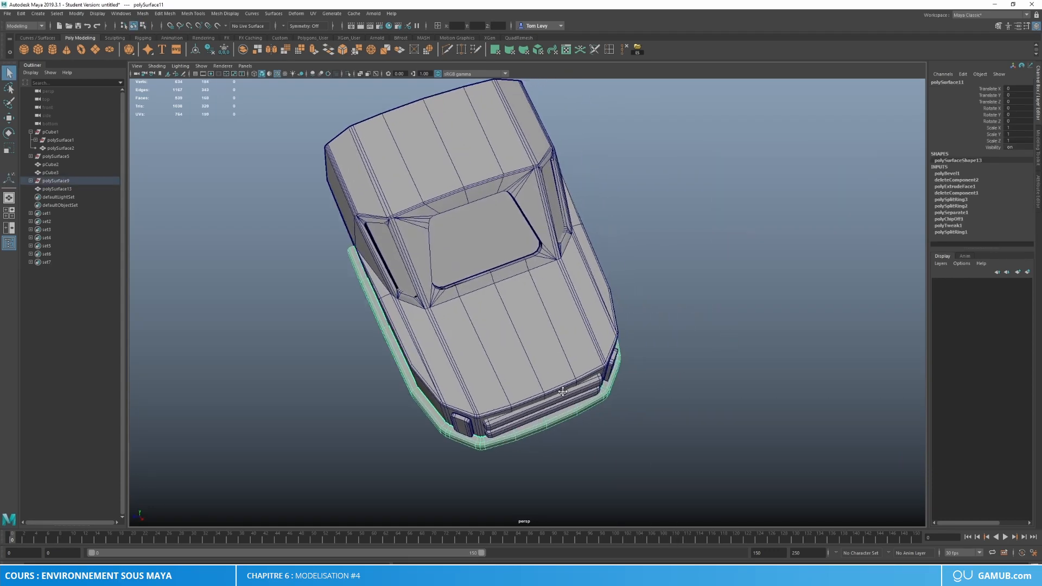
{"action": "right_click_drag", "start_coordinate": [527, 413], "coordinate": [562, 393], "text": "alt"}
{"action": "left_click_drag", "start_coordinate": [562, 393], "coordinate": [621, 376], "text": "alt"}
{"action": "middle_click_drag", "start_coordinate": [621, 377], "coordinate": [678, 341], "text": "alt"}
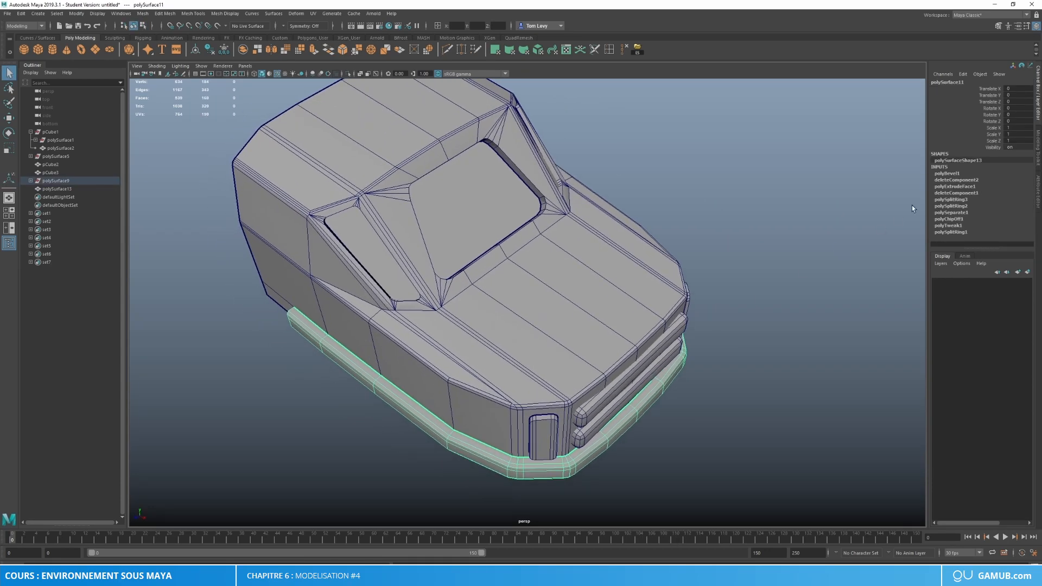
Step: Reduce the thickness of the bumper strip's earlier face extrusion to 0.2, and deselect the strip
{"action": "left_click", "coordinate": [953, 187]}
{"action": "scroll", "coordinate": [985, 209], "scroll_direction": "down", "scroll_amount": 5}
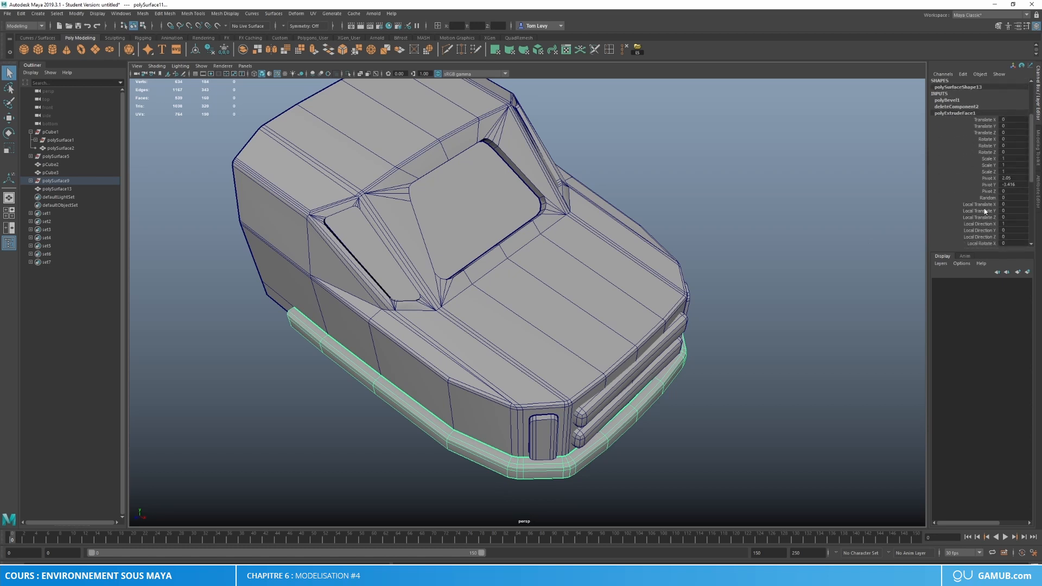
{"action": "scroll", "coordinate": [988, 211], "scroll_direction": "down", "scroll_amount": 4}
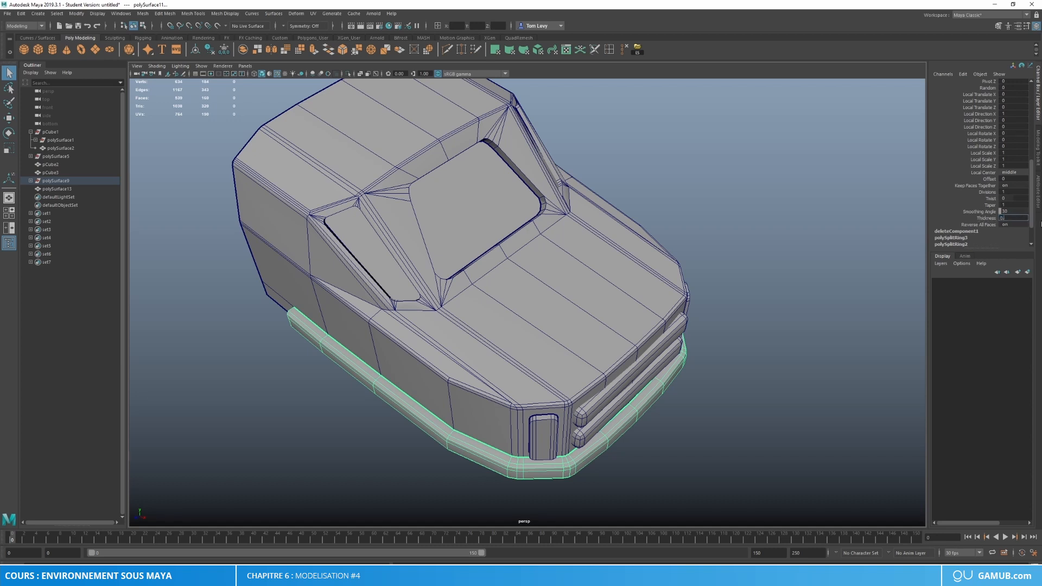
{"action": "key", "text": "Return"}
{"action": "type", "text": "0."}
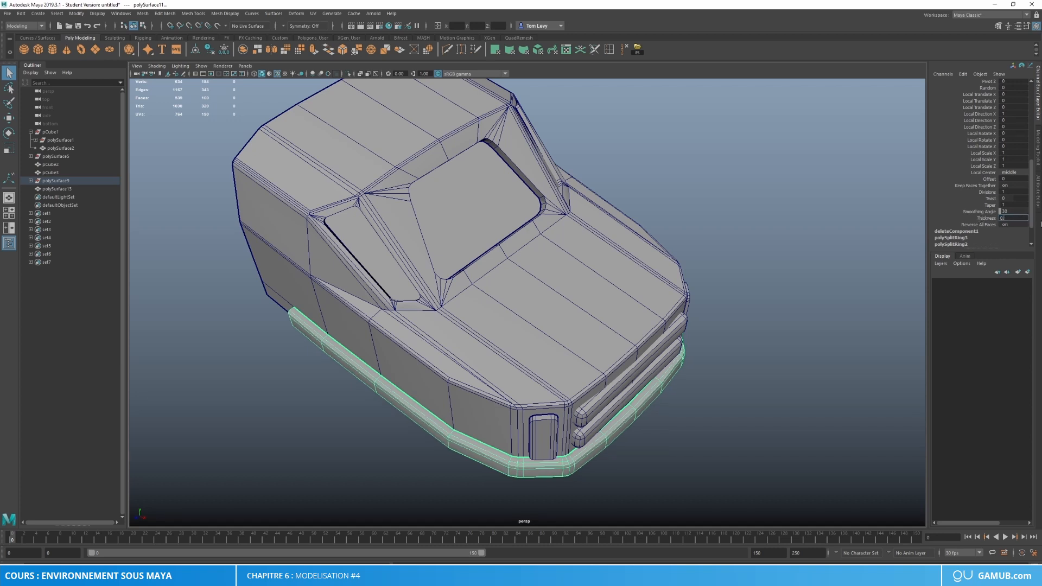
{"action": "type", "text": "2"}
{"action": "key", "text": "Return"}
{"action": "left_click_drag", "start_coordinate": [761, 345], "coordinate": [698, 349], "text": "alt"}
{"action": "key", "text": "w"}
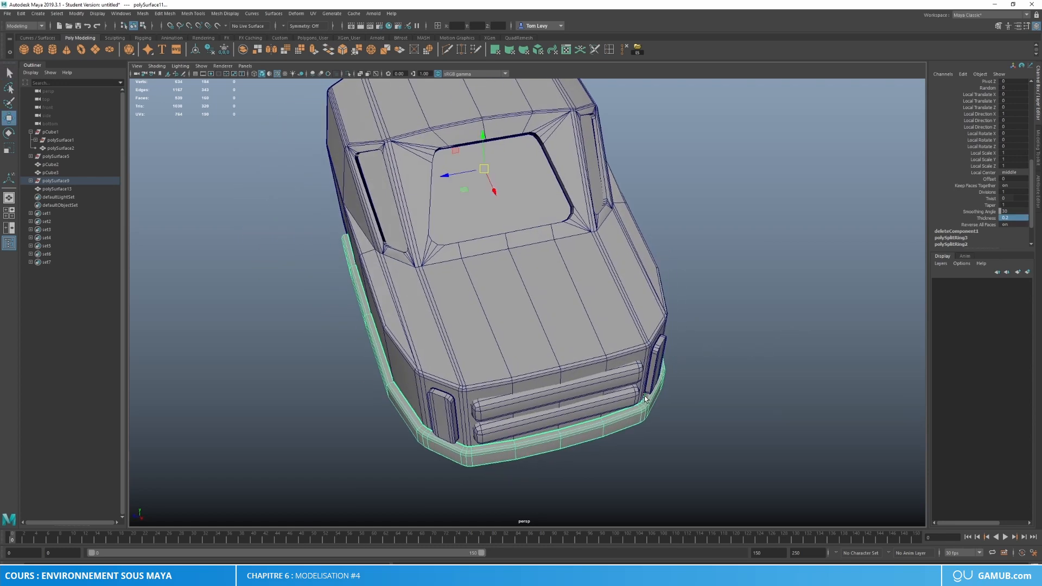
{"action": "right_click_drag", "start_coordinate": [642, 355], "coordinate": [704, 347]}
{"action": "left_click", "coordinate": [736, 298]}
{"action": "left_click_drag", "start_coordinate": [736, 298], "coordinate": [533, 291], "text": "alt"}
{"action": "middle_click_drag", "start_coordinate": [533, 291], "coordinate": [565, 296], "text": "alt"}
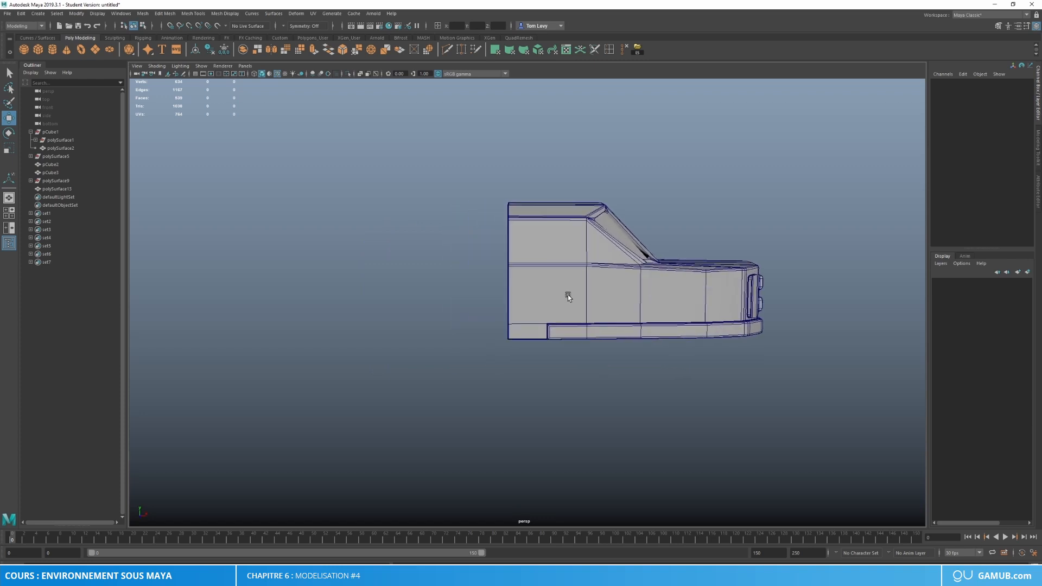
Step: Shorten the vehicle body by shifting the vertices of its open rear border slightly toward the front
{"action": "left_click", "coordinate": [526, 284]}
{"action": "right_click_drag", "start_coordinate": [528, 283], "coordinate": [474, 275]}
{"action": "left_click_drag", "start_coordinate": [451, 190], "coordinate": [520, 375]}
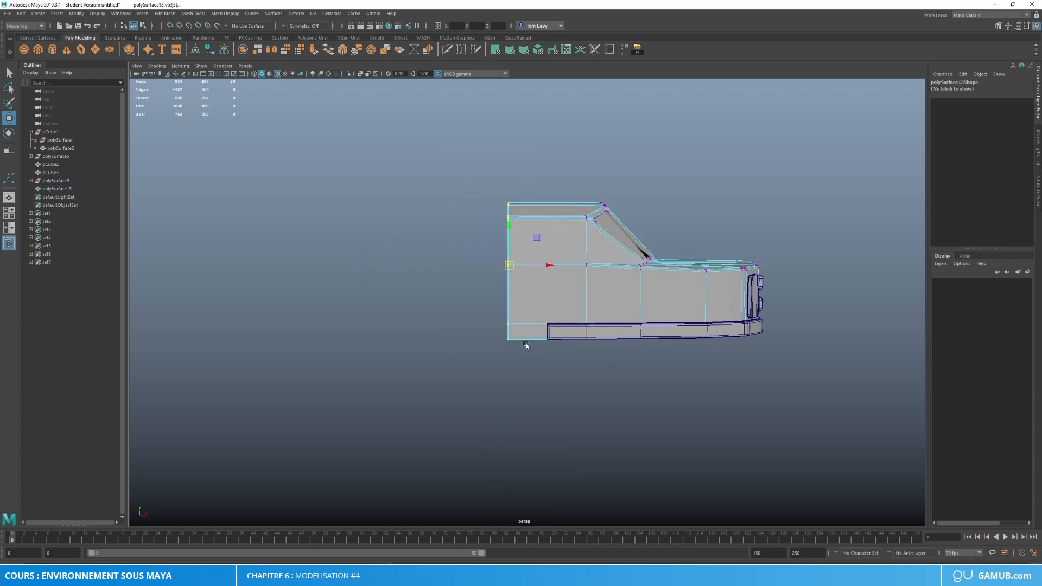
{"action": "left_click_drag", "start_coordinate": [547, 268], "coordinate": [512, 268]}
{"action": "right_click_drag", "start_coordinate": [568, 265], "coordinate": [653, 274]}
Step: Group all of the vehicle's visible meshes together and deselect them
{"action": "left_click_drag", "start_coordinate": [653, 274], "coordinate": [688, 444], "text": "alt"}
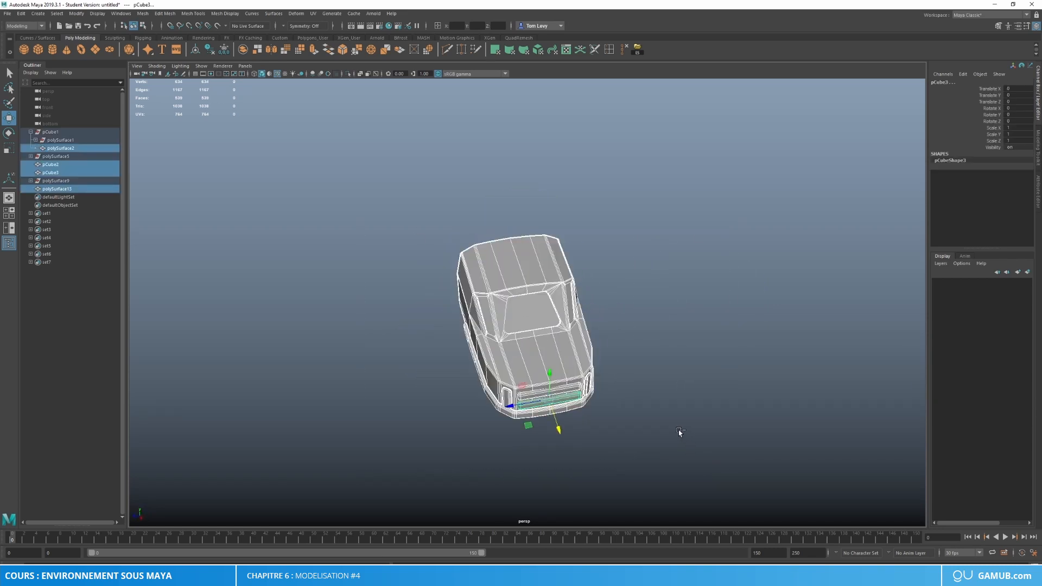
{"action": "key", "text": "ctrl+g"}
{"action": "right_click", "coordinate": [548, 341]}
{"action": "left_click", "coordinate": [612, 270]}
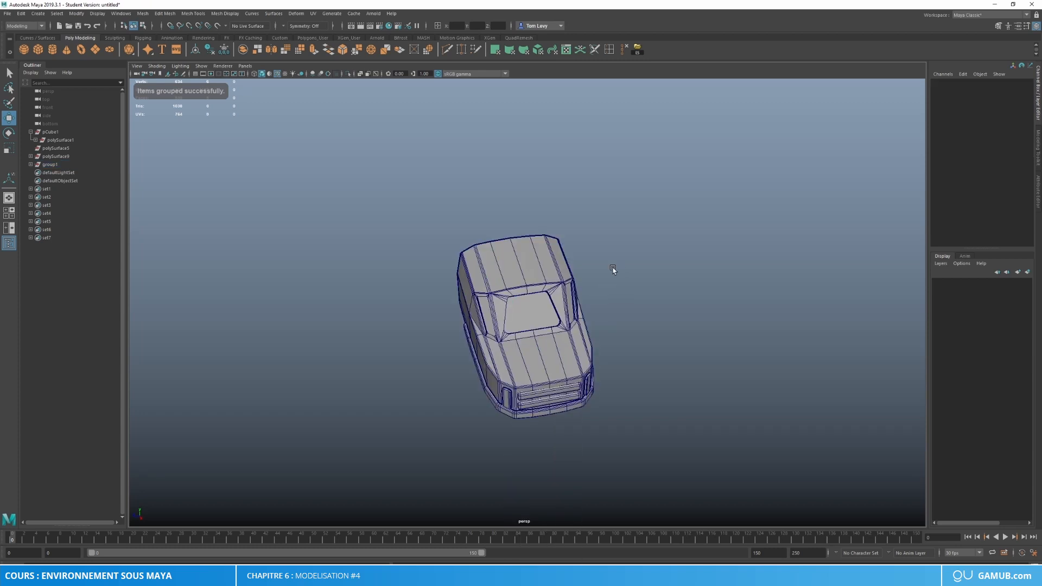
Step: Delete the vehicle group's construction history and remove the leftover empty groups from the scene
{"action": "left_click", "coordinate": [48, 164]}
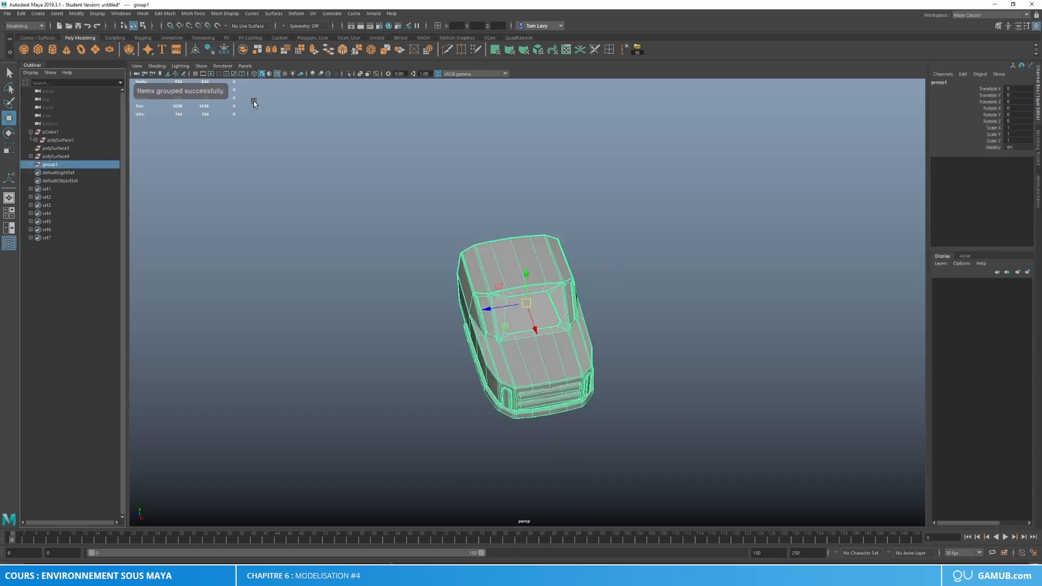
{"action": "left_click", "coordinate": [207, 50]}
{"action": "left_click", "coordinate": [56, 149]}
{"action": "left_click", "coordinate": [56, 133], "text": "shift"}
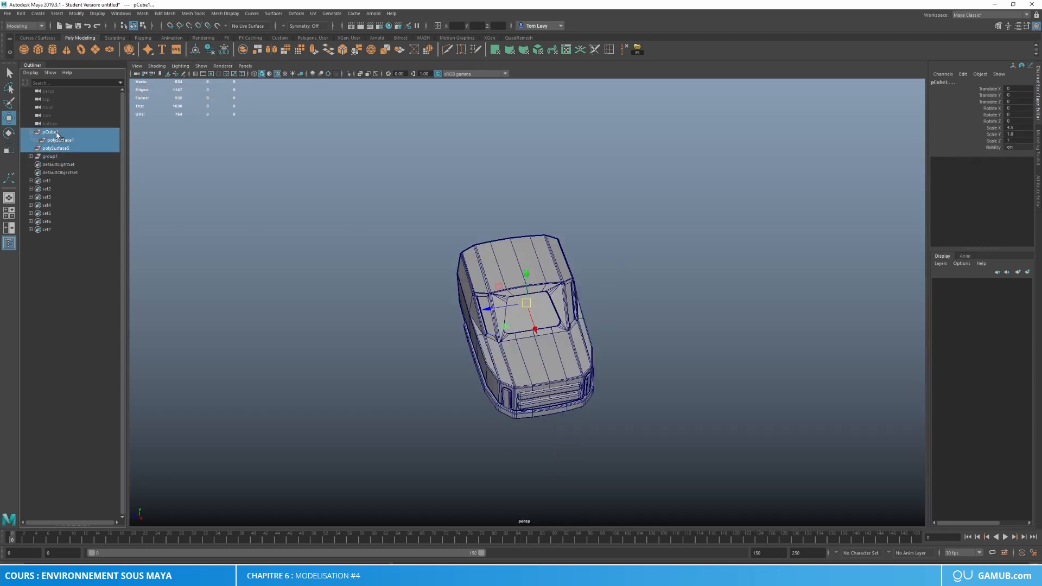
{"action": "key", "text": "Delete"}
Step: Set the vehicle group's pivot on its rear edge, duplicate it, and mirror the copy with a Scale X of -1
{"action": "left_click", "coordinate": [49, 132]}
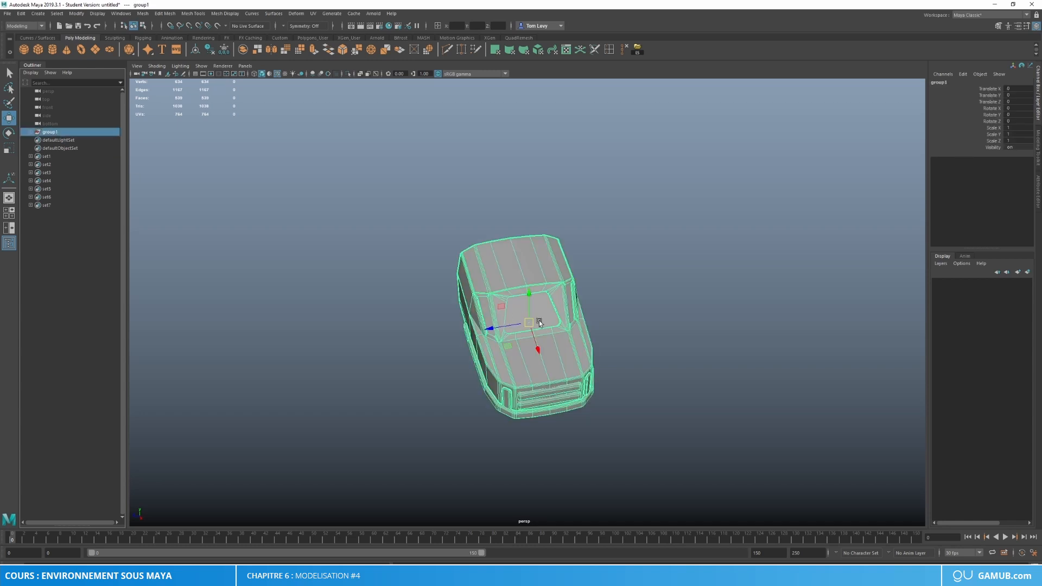
{"action": "left_click_drag", "start_coordinate": [539, 323], "coordinate": [477, 310], "text": "alt"}
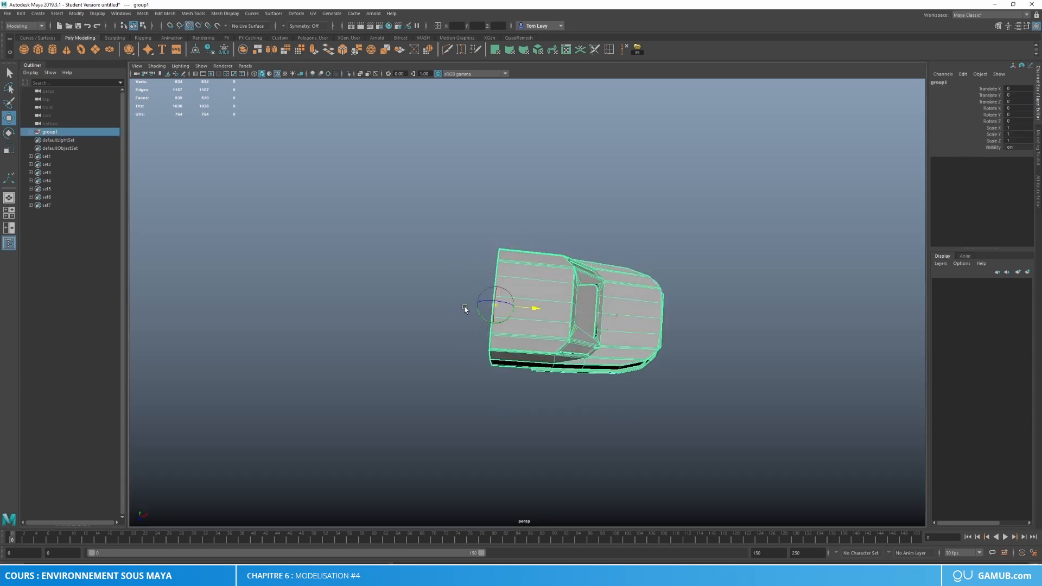
{"action": "key", "text": "ctrl+d"}
{"action": "key", "text": "r"}
{"action": "left_click_drag", "start_coordinate": [534, 307], "coordinate": [459, 288]}
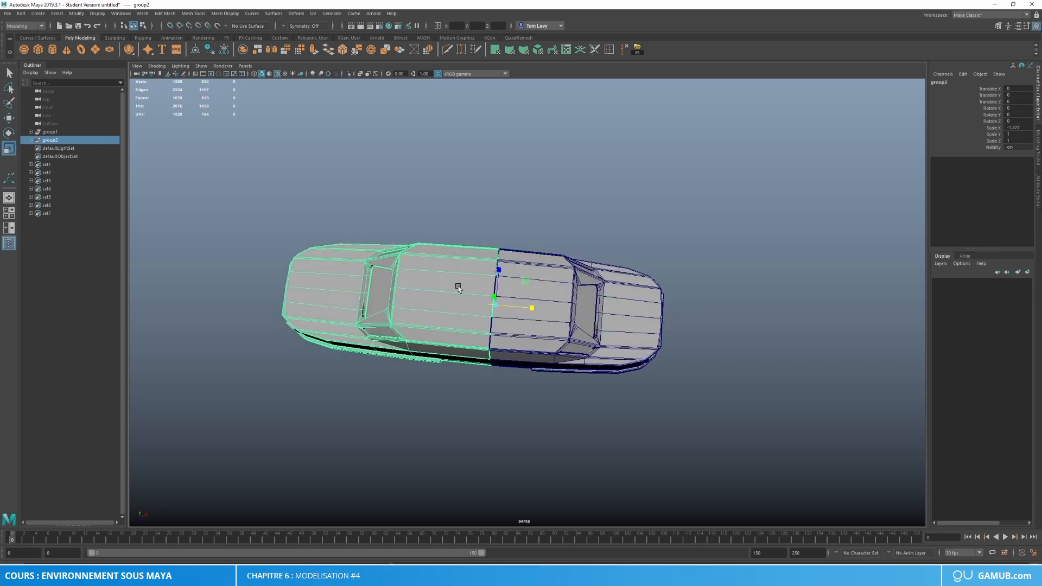
{"action": "double_click", "coordinate": [1019, 128]}
{"action": "type", "text": "-1"}
{"action": "key", "text": "Return"}
Step: Check the proportions of the mirrored vehicle and delete the mirrored group copy
{"action": "left_click_drag", "start_coordinate": [797, 272], "coordinate": [606, 319], "text": "alt"}
{"action": "right_click_drag", "start_coordinate": [550, 290], "coordinate": [632, 234]}
{"action": "left_click", "coordinate": [630, 236]}
{"action": "left_click_drag", "start_coordinate": [604, 285], "coordinate": [718, 309], "text": "alt"}
{"action": "left_click", "coordinate": [530, 289]}
{"action": "left_click", "coordinate": [81, 139]}
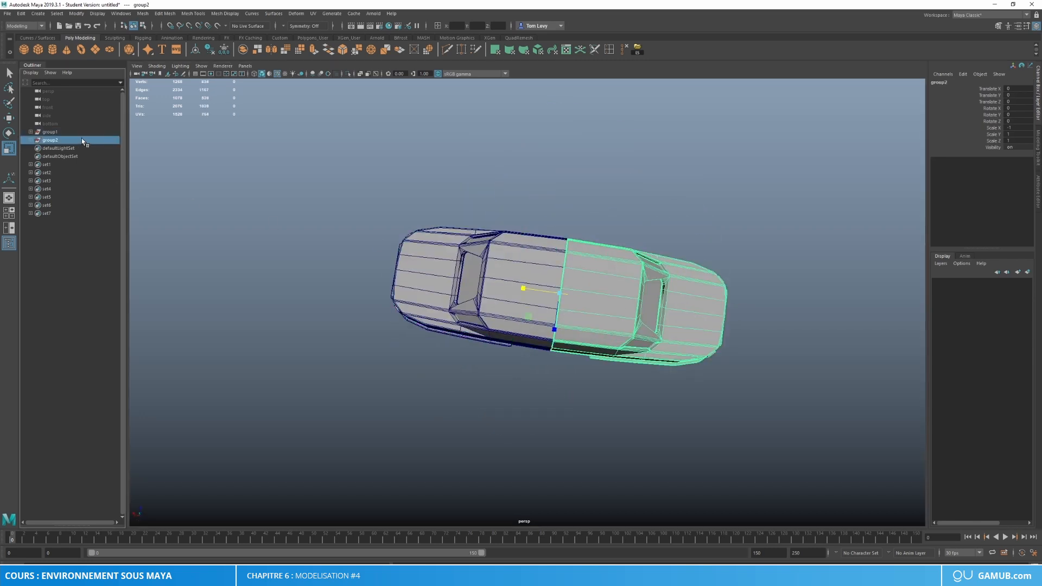
{"action": "key", "text": "Delete"}
Step: Shorten the cabin further by moving the body's rear border vertices toward the windshield
{"action": "mouse_move", "coordinate": [576, 276]}
{"action": "left_mouse_down", "text": "alt"}
{"action": "mouse_move", "coordinate": [572, 239]}
{"action": "mouse_move", "coordinate": [563, 270]}
{"action": "left_mouse_up", "text": "alt"}
{"action": "left_click", "coordinate": [546, 275]}
{"action": "right_click_drag", "start_coordinate": [563, 271], "coordinate": [530, 273]}
{"action": "left_click_drag", "start_coordinate": [626, 209], "coordinate": [557, 390]}
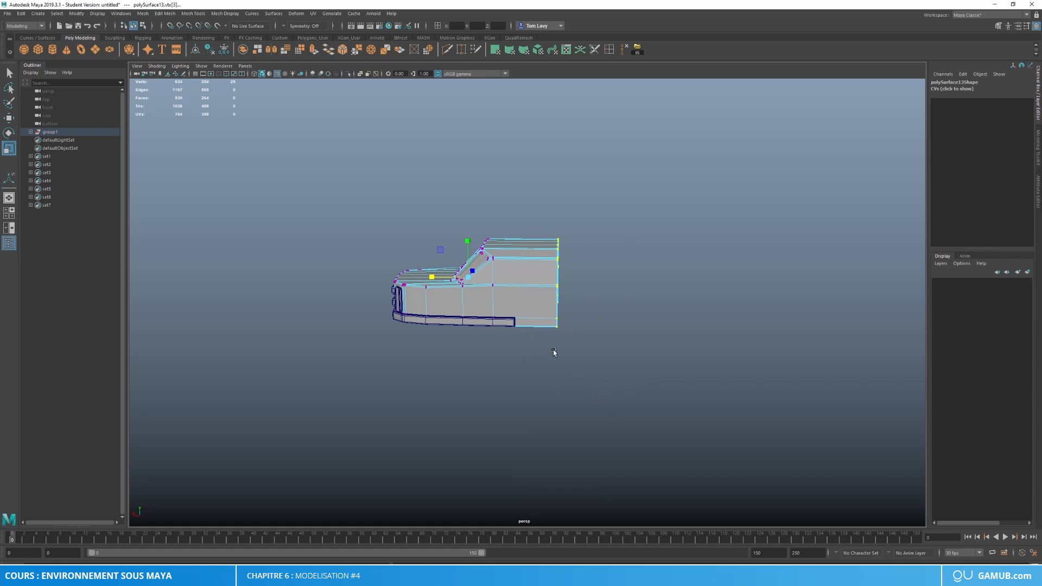
{"action": "key", "text": "w"}
{"action": "left_click_drag", "start_coordinate": [523, 279], "coordinate": [513, 280]}
{"action": "right_click_drag", "start_coordinate": [511, 280], "coordinate": [606, 232]}
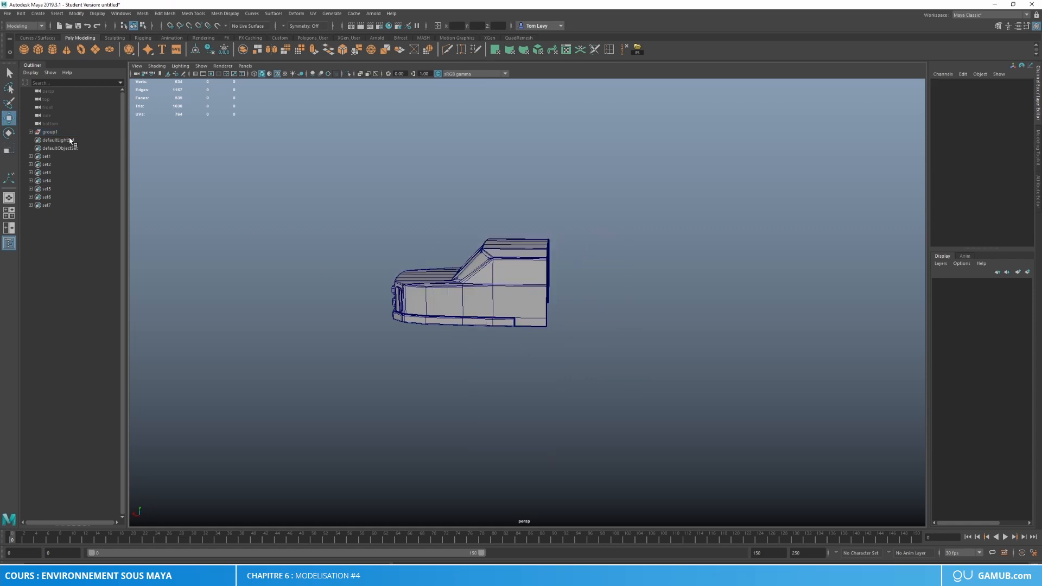
Step: Snap the group's pivot to the shortened rear edge, duplicate the group, and mirror the copy with a Scale X of -1
{"action": "left_click", "coordinate": [51, 132]}
{"action": "left_click_drag", "start_coordinate": [553, 270], "coordinate": [526, 289], "text": "alt"}
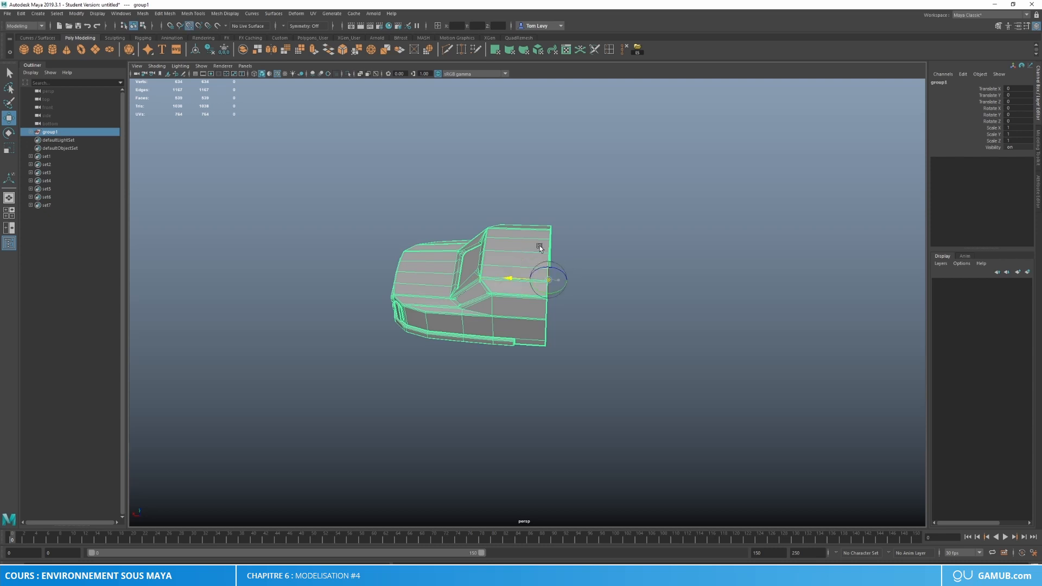
{"action": "key", "text": "ctrl+d"}
{"action": "key", "text": "r"}
{"action": "left_click_drag", "start_coordinate": [516, 278], "coordinate": [595, 284]}
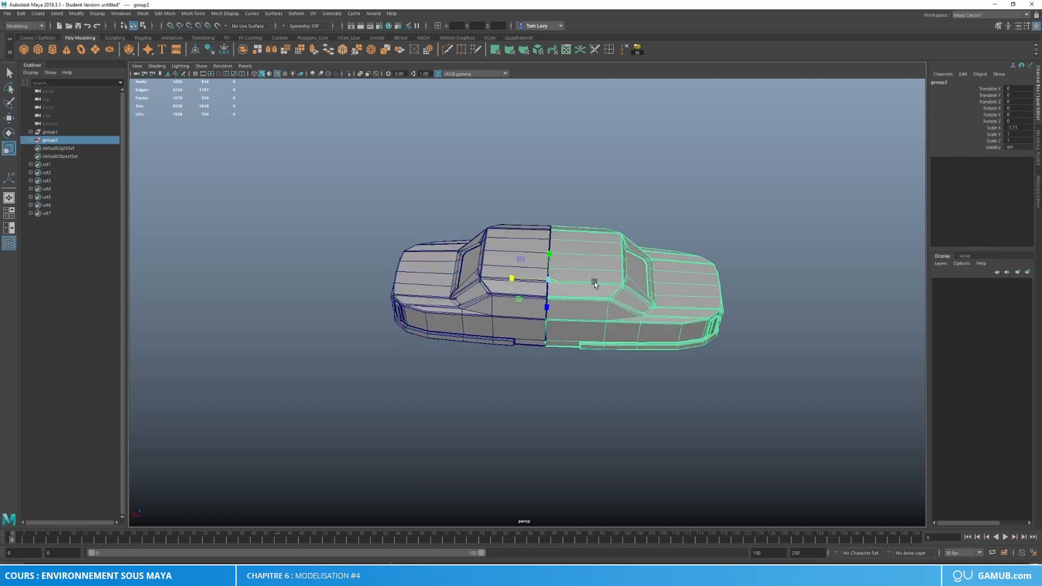
{"action": "key", "text": "Return"}
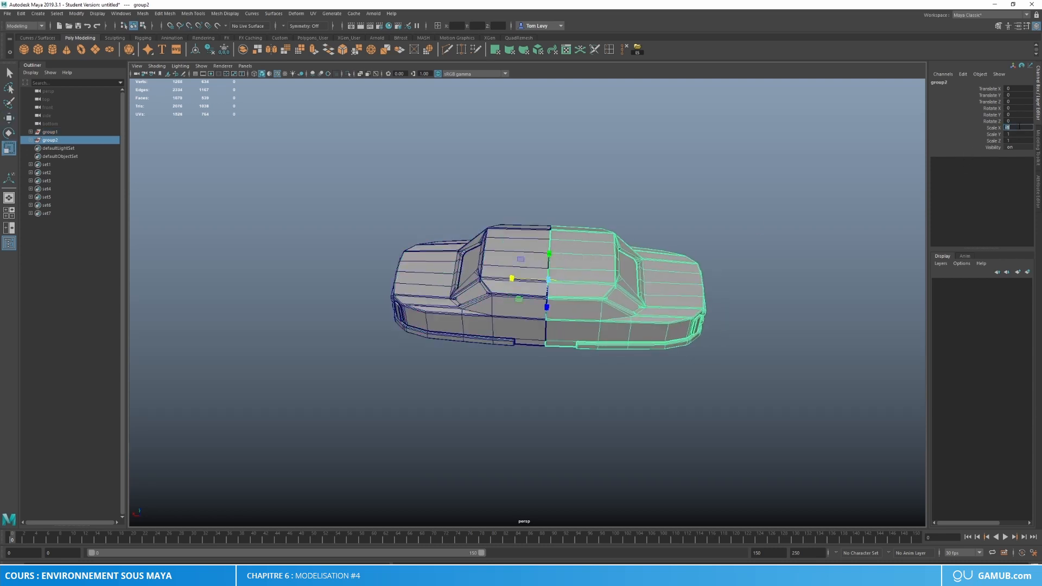
{"action": "left_click_drag", "start_coordinate": [768, 337], "coordinate": [543, 271], "text": "alt"}
Step: Combine the two body halves into one mesh, merge the vertices along the seam, and delete its history
{"action": "left_click", "coordinate": [678, 242]}
{"action": "left_click", "coordinate": [543, 271]}
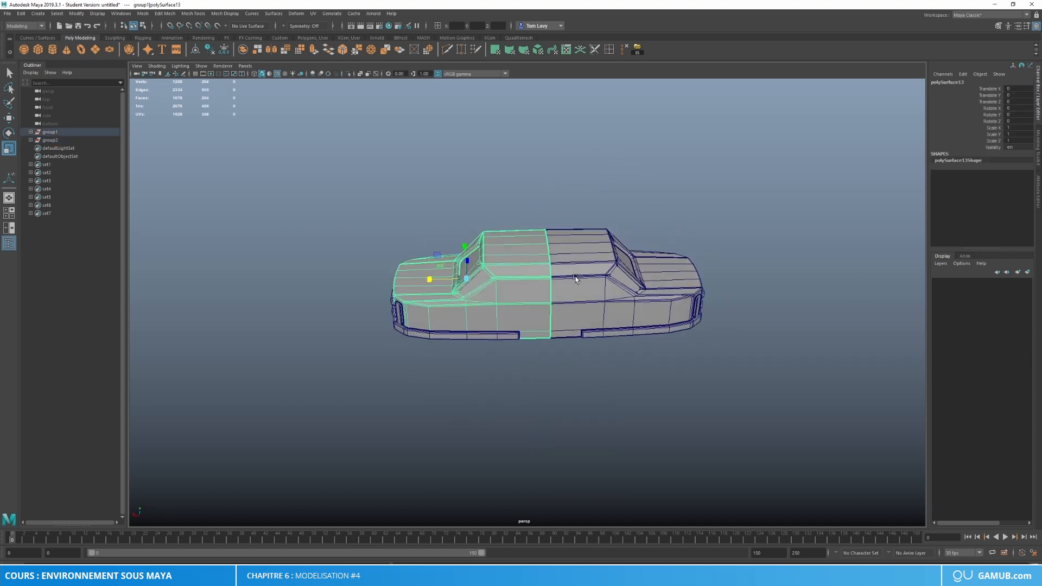
{"action": "left_click", "coordinate": [576, 278], "text": "shift"}
{"action": "left_click", "coordinate": [243, 53]}
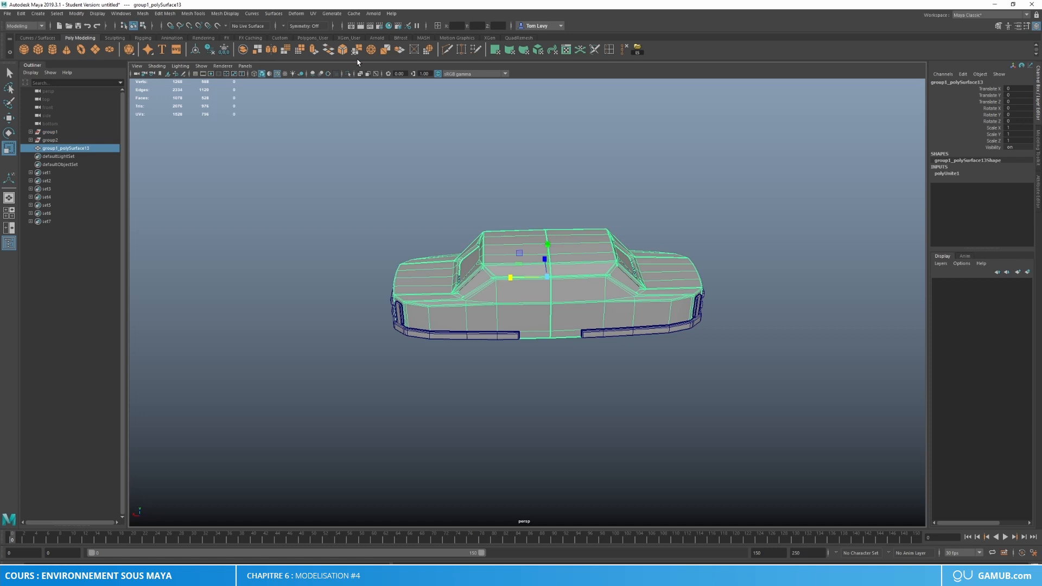
{"action": "left_click", "coordinate": [210, 51]}
{"action": "left_click", "coordinate": [209, 50]}
{"action": "key", "text": "w"}
{"action": "right_click_drag", "start_coordinate": [564, 243], "coordinate": [660, 202]}
{"action": "left_click", "coordinate": [664, 209]}
{"action": "left_click_drag", "start_coordinate": [648, 267], "coordinate": [817, 308], "text": "alt"}
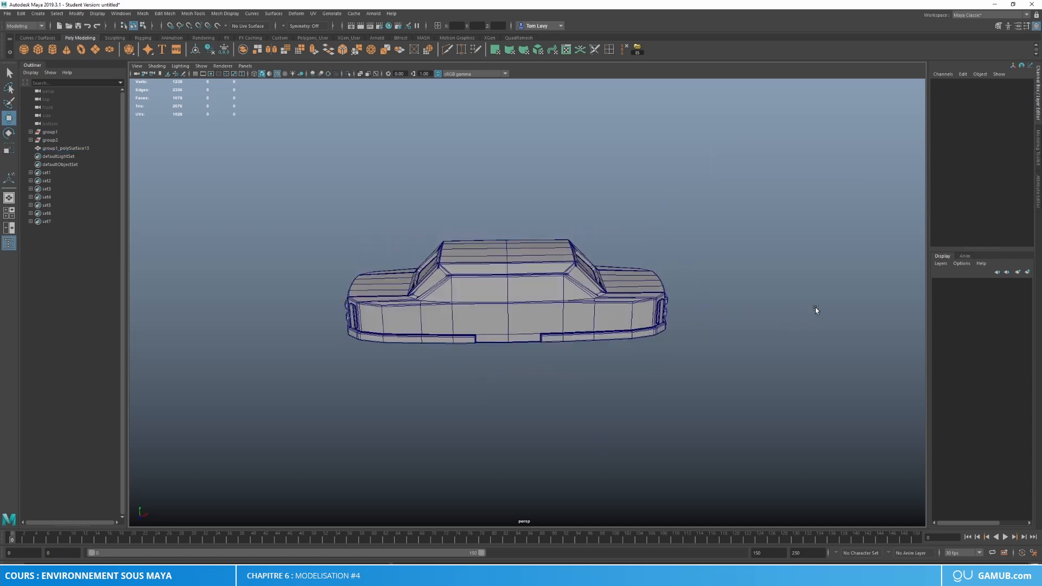
Step: Extract the lower side faces between the cabin's front pillar line and the centre seam as a separate door panel
{"action": "scroll", "coordinate": [556, 326], "scroll_direction": "up", "scroll_amount": 5}
{"action": "left_click_drag", "start_coordinate": [441, 271], "coordinate": [422, 283], "text": "alt"}
{"action": "scroll", "coordinate": [562, 298], "scroll_direction": "up", "scroll_amount": 4}
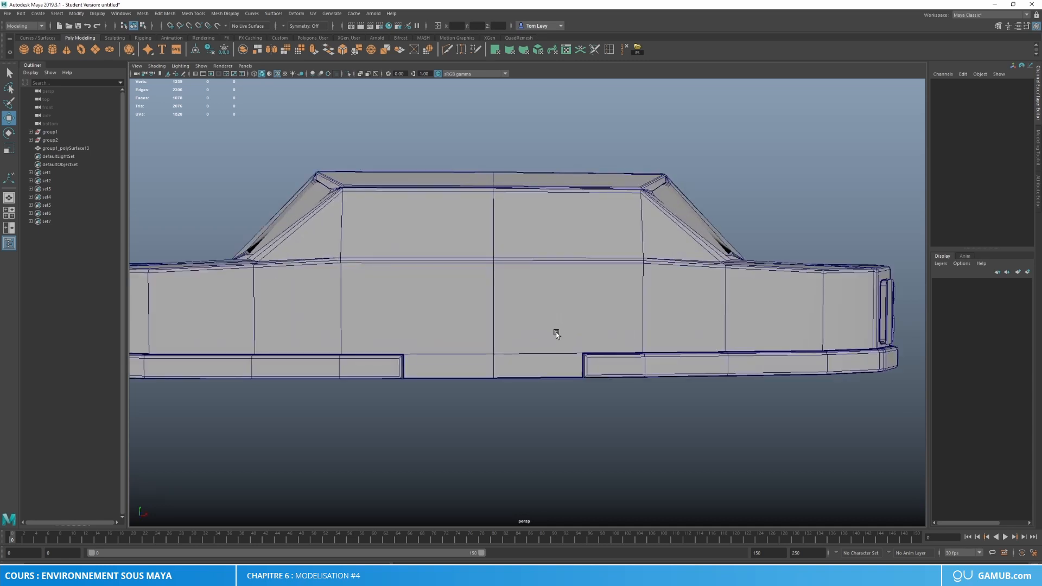
{"action": "left_click", "coordinate": [534, 320]}
{"action": "right_click_drag", "start_coordinate": [532, 314], "coordinate": [530, 343]}
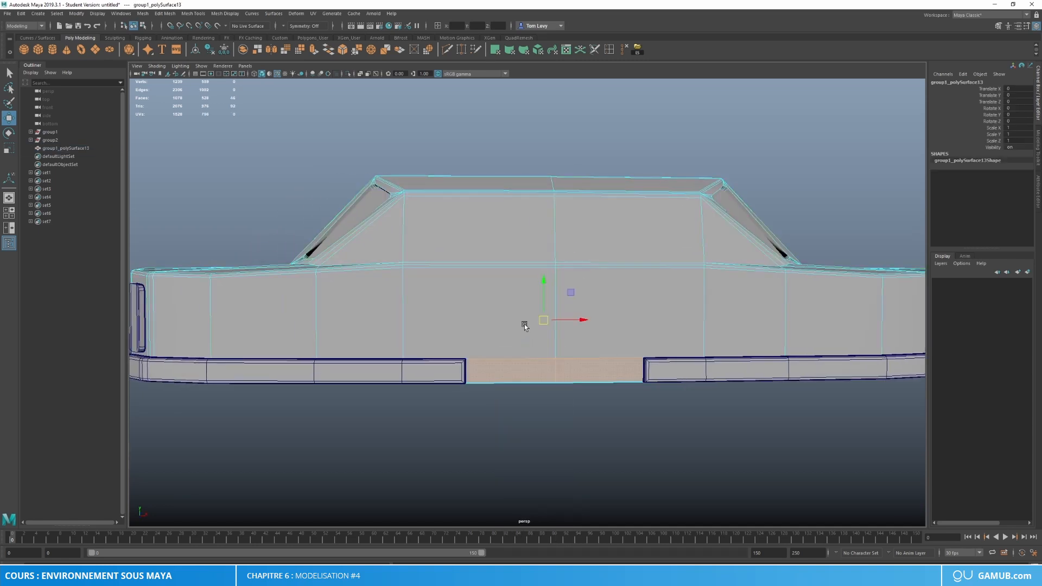
{"action": "left_click", "coordinate": [522, 329]}
{"action": "left_click", "coordinate": [517, 363], "text": "shift"}
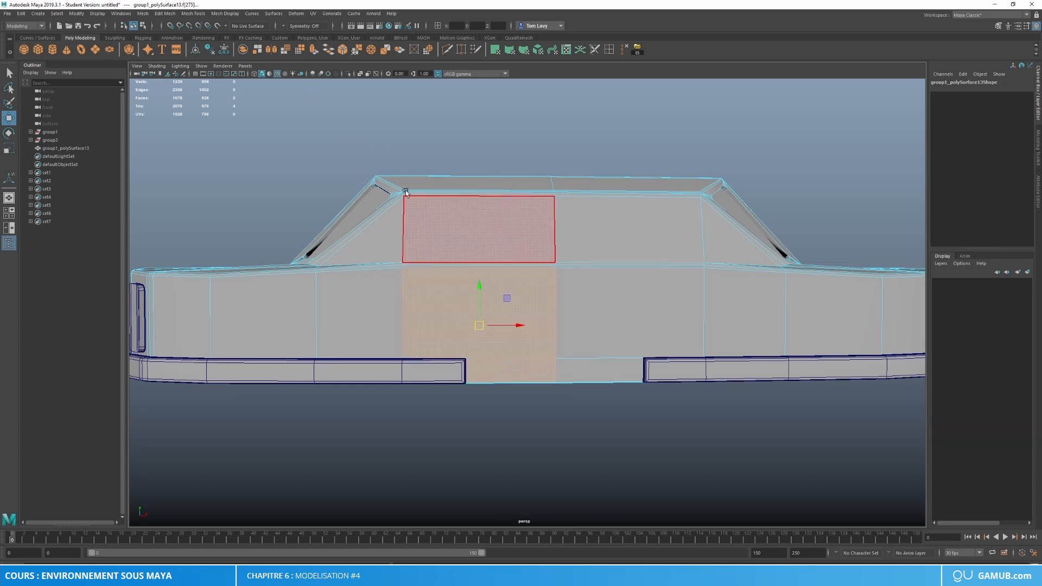
{"action": "left_click", "coordinate": [257, 49]}
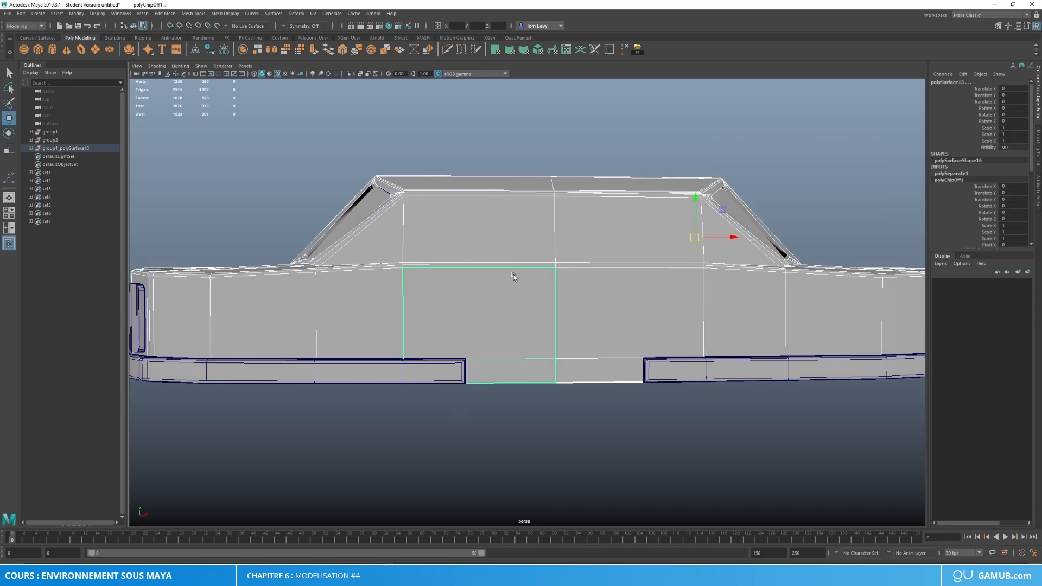
Step: Clear the extracted door panel's history, centre its pivot, and reselect it as an object
{"action": "right_click_drag", "start_coordinate": [513, 276], "coordinate": [595, 233]}
{"action": "left_click", "coordinate": [597, 382]}
{"action": "left_click", "coordinate": [533, 398]}
{"action": "left_click", "coordinate": [514, 312]}
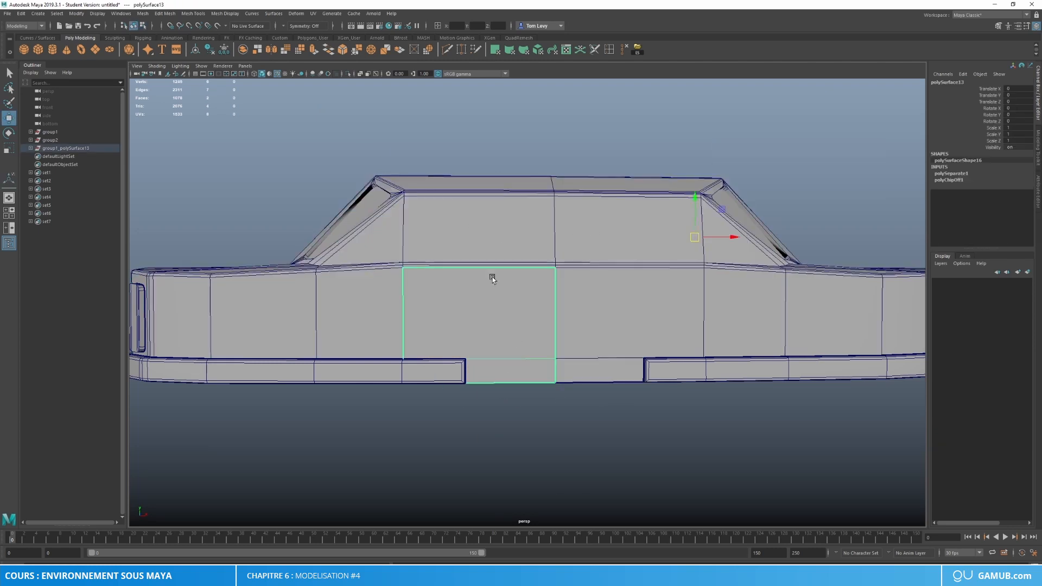
{"action": "left_click", "coordinate": [196, 52]}
{"action": "left_click", "coordinate": [210, 50]}
{"action": "left_click", "coordinate": [224, 51]}
{"action": "right_click_drag", "start_coordinate": [484, 330], "coordinate": [596, 234]}
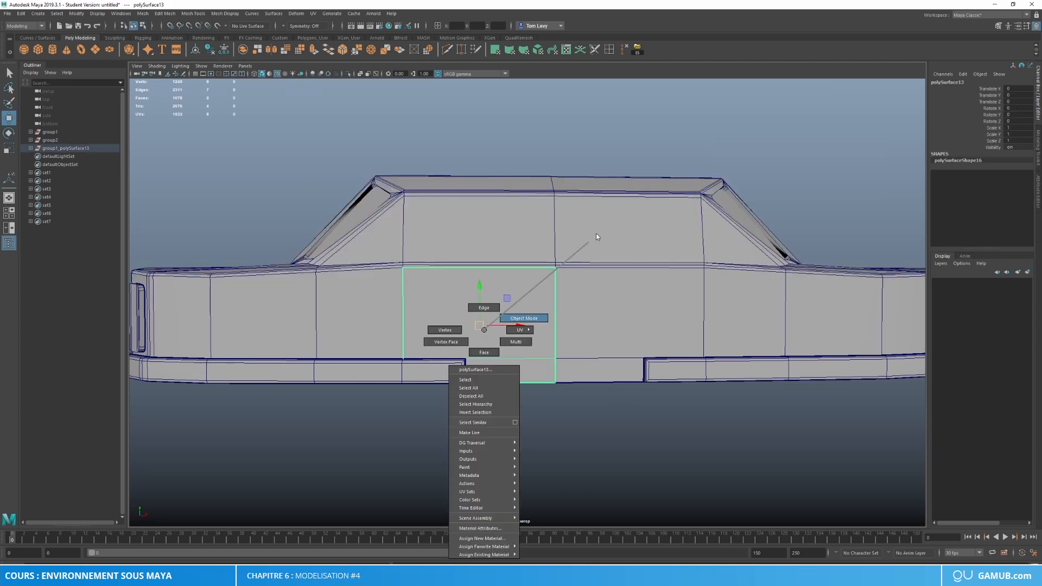
{"action": "left_click", "coordinate": [518, 398]}
{"action": "left_click", "coordinate": [508, 349]}
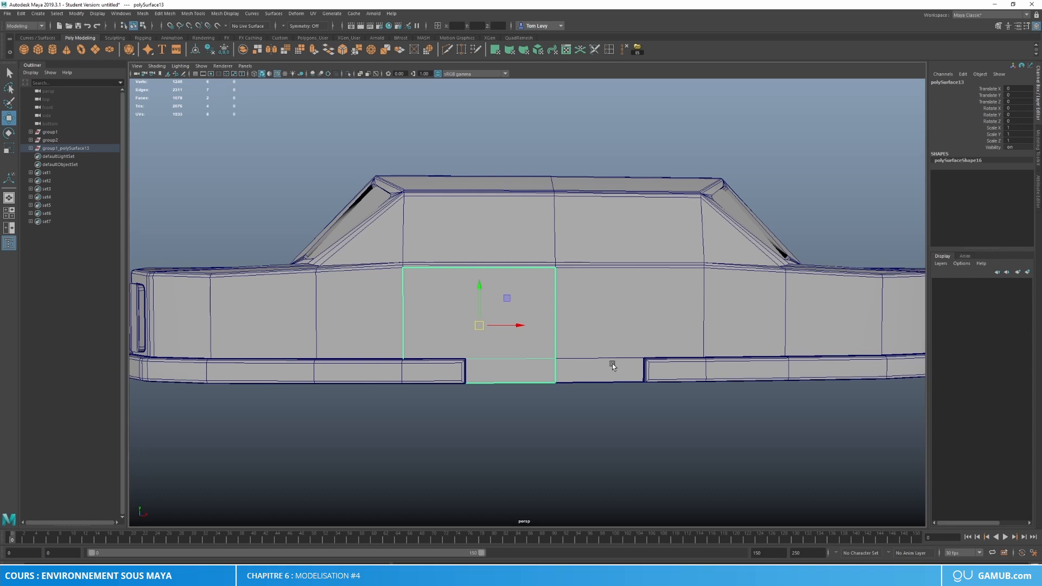
Step: Combine the remaining body pieces without the door panel, merge their vertices, and delete the mesh's history
{"action": "left_click", "coordinate": [607, 305], "text": "shift"}
{"action": "left_click", "coordinate": [243, 50]}
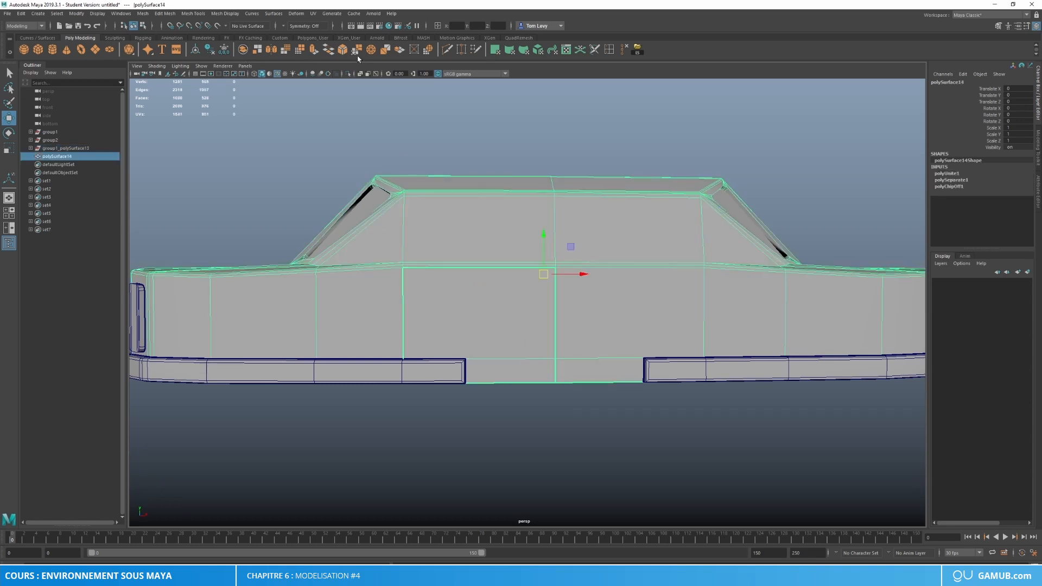
{"action": "key", "text": "m"}
{"action": "left_click", "coordinate": [196, 52]}
{"action": "left_click", "coordinate": [224, 51]}
{"action": "left_click", "coordinate": [209, 50]}
{"action": "key", "text": "w"}
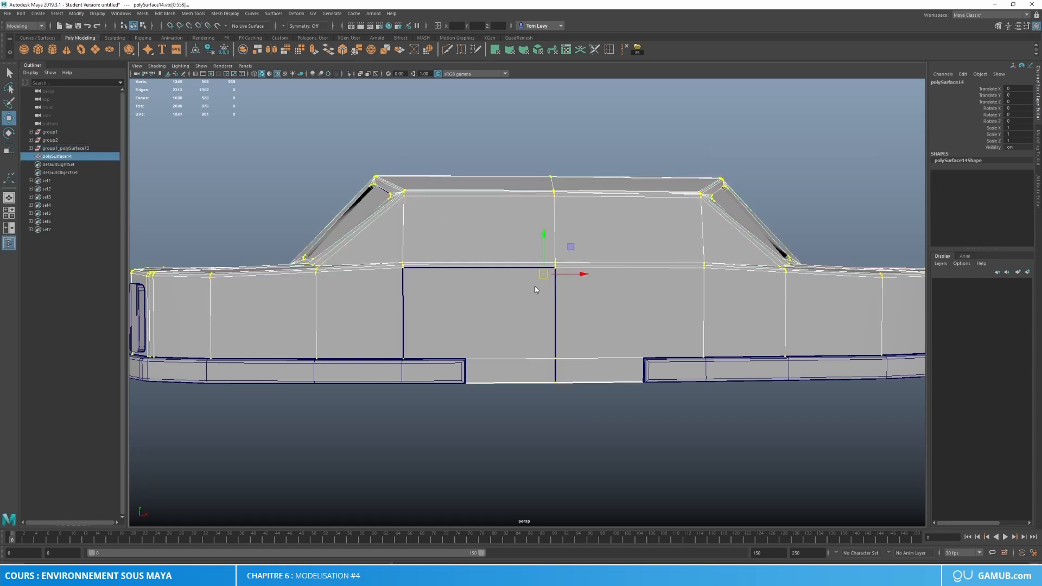
{"action": "right_click_drag", "start_coordinate": [535, 276], "coordinate": [708, 196]}
{"action": "left_click", "coordinate": [756, 201]}
{"action": "left_click", "coordinate": [734, 225]}
Step: Insert a vertical edge loop near the middle of the extracted door panel, and undo the additional loop
{"action": "left_click", "coordinate": [501, 317]}
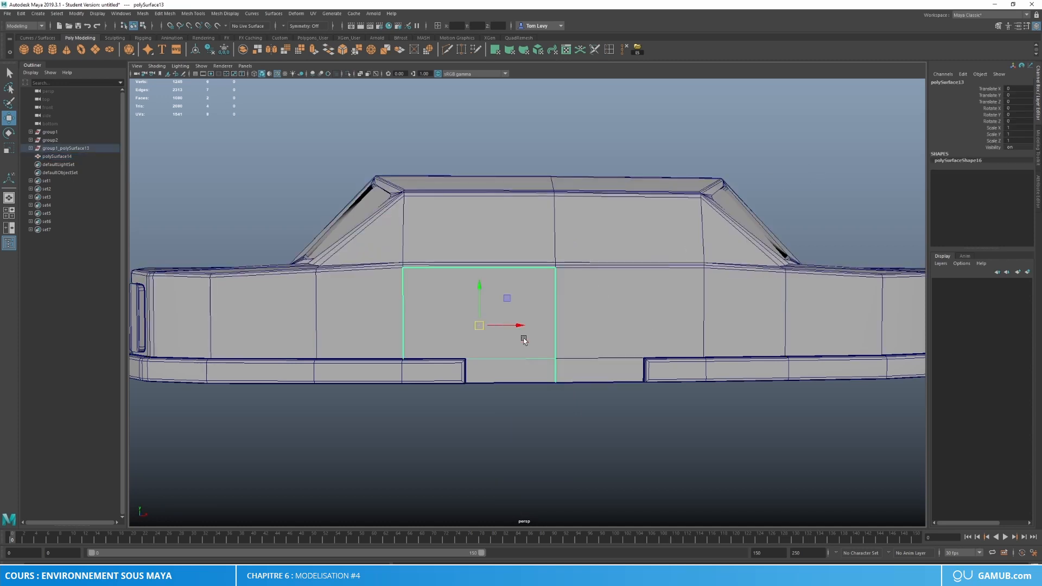
{"action": "left_click_drag", "start_coordinate": [523, 336], "coordinate": [380, 282], "text": "alt"}
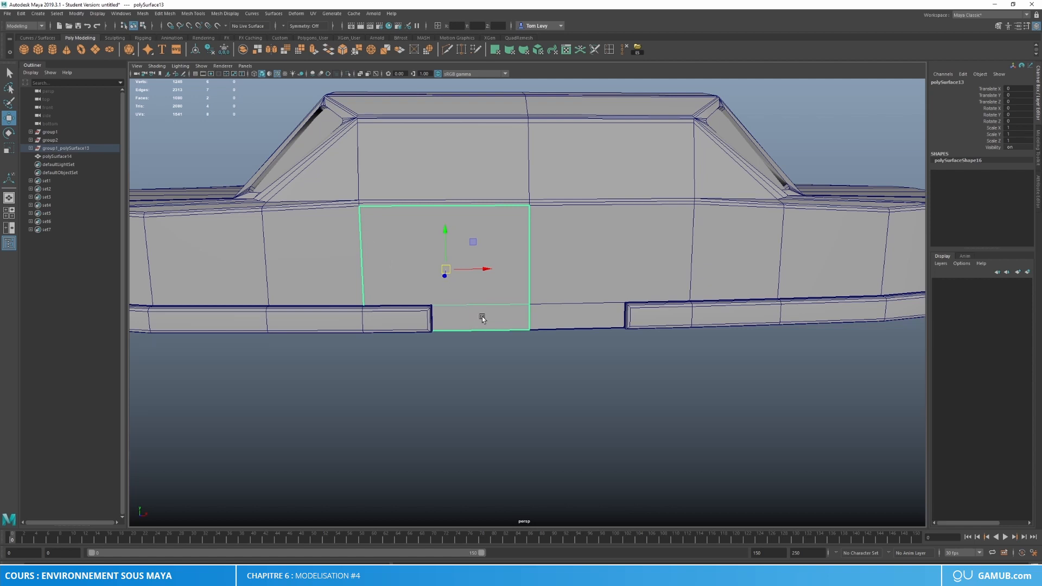
{"action": "scroll", "coordinate": [531, 220], "scroll_direction": "up", "scroll_amount": 3}
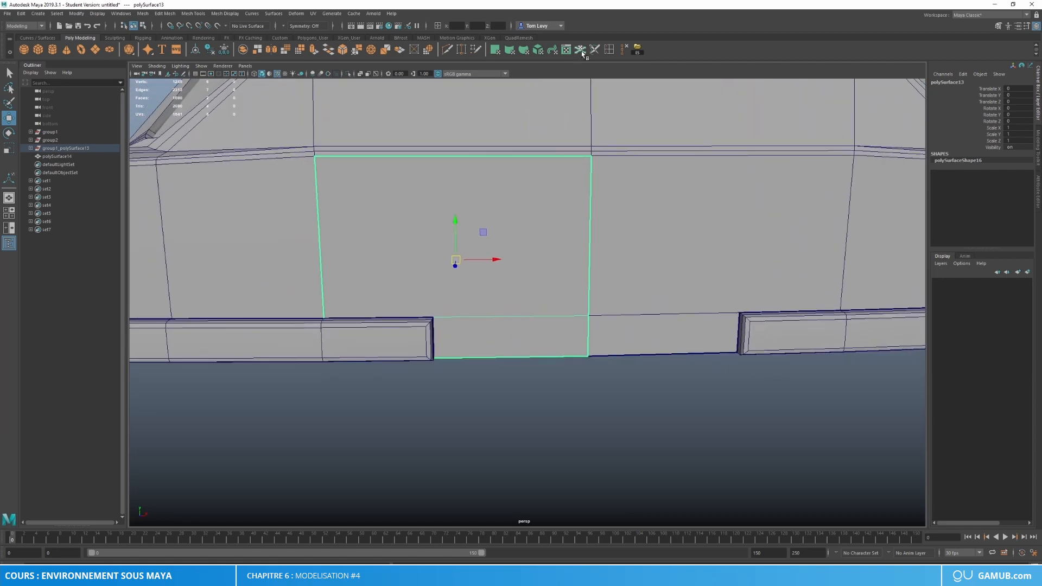
{"action": "left_click", "coordinate": [609, 50]}
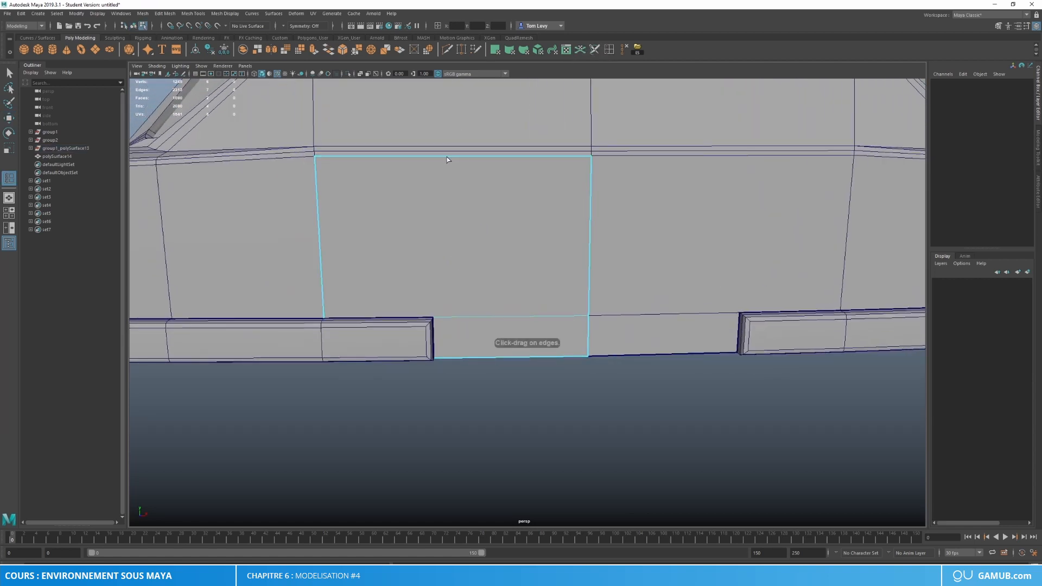
{"action": "double_click", "coordinate": [594, 49]}
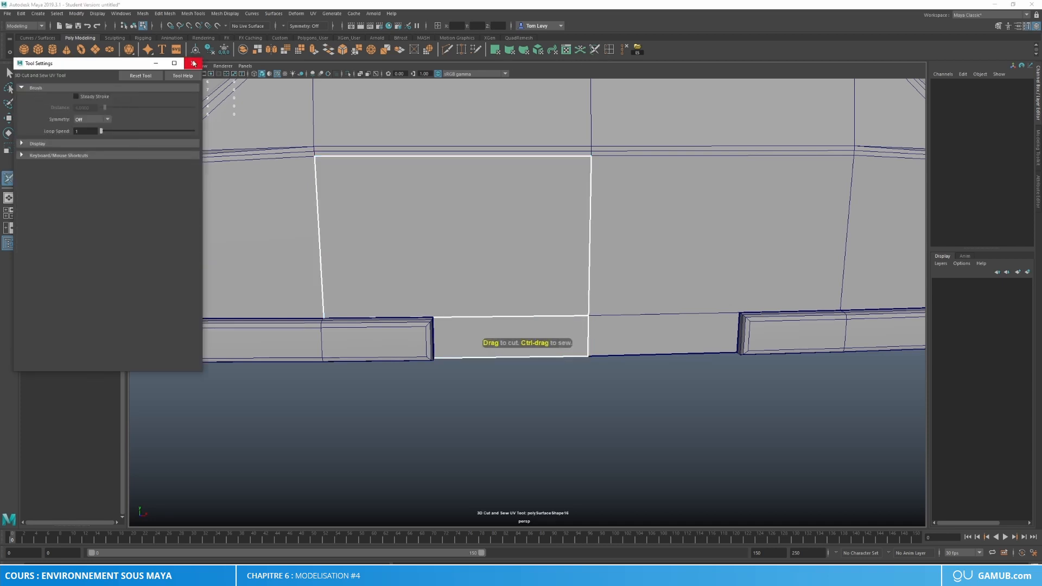
{"action": "left_click", "coordinate": [210, 64]}
{"action": "double_click", "coordinate": [609, 49]}
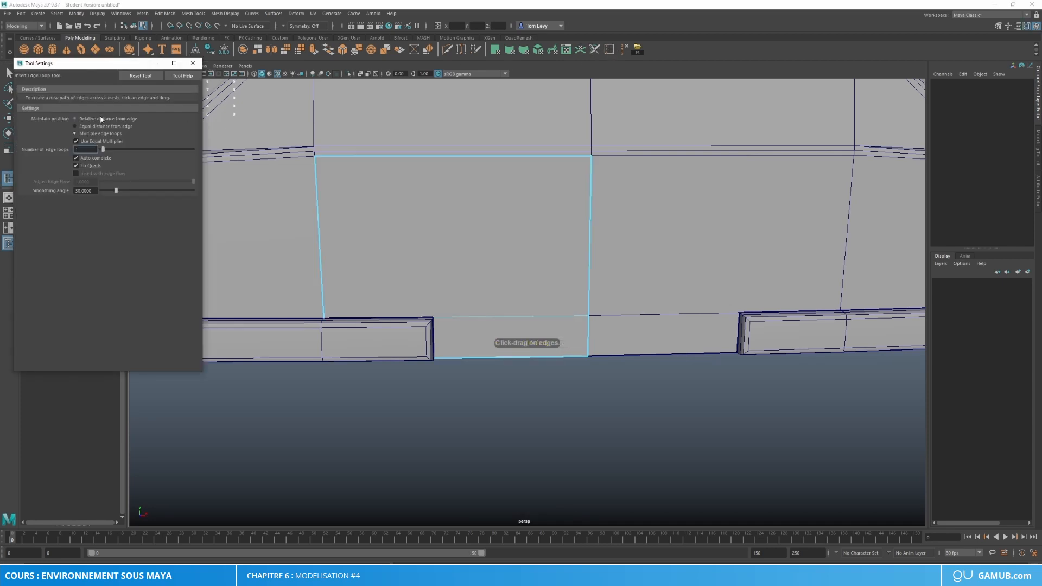
{"action": "left_click", "coordinate": [193, 64]}
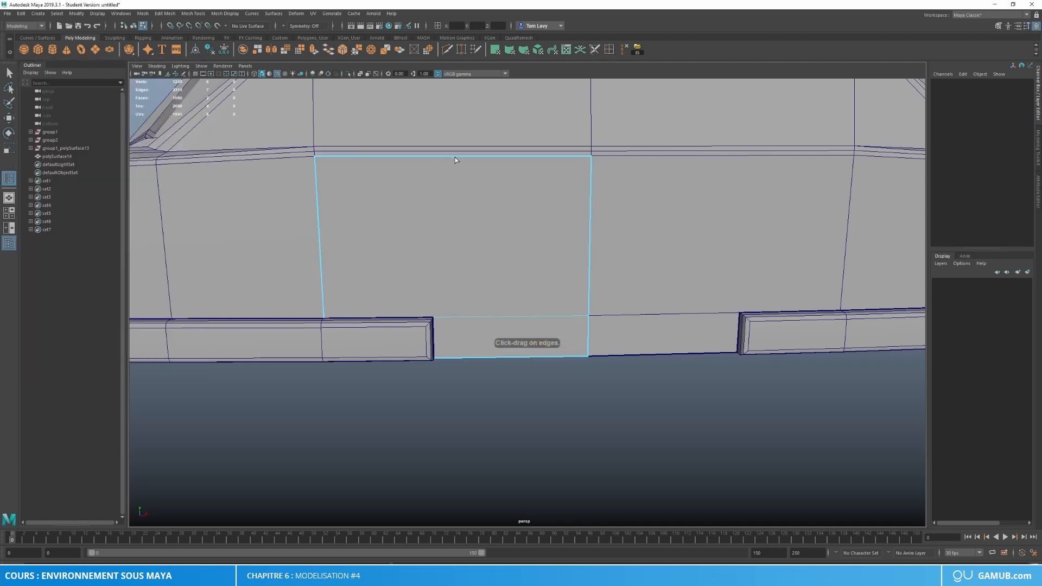
{"action": "left_click_drag", "start_coordinate": [455, 157], "coordinate": [442, 164]}
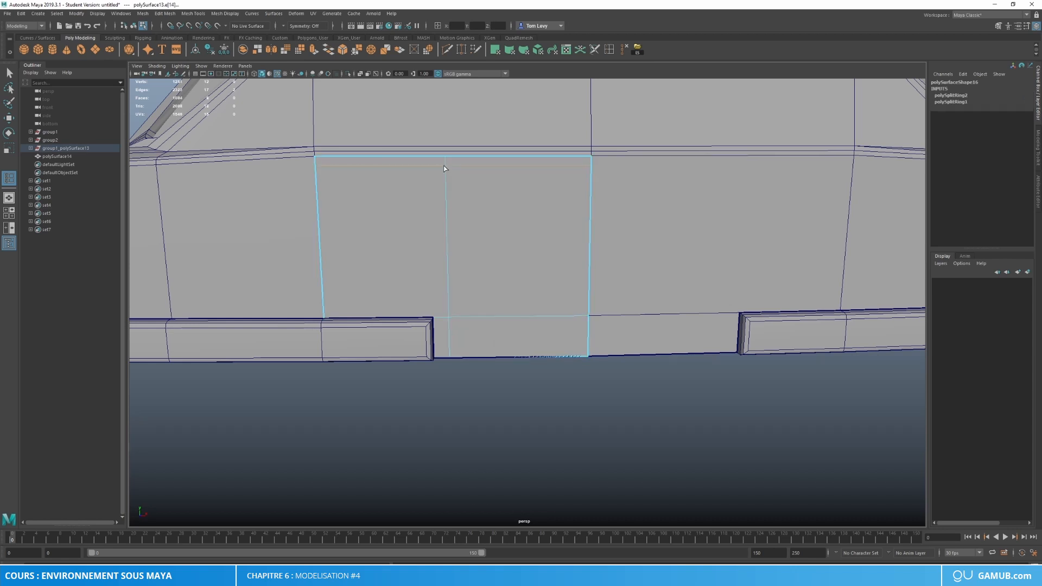
{"action": "key", "text": "ctrl+z"}
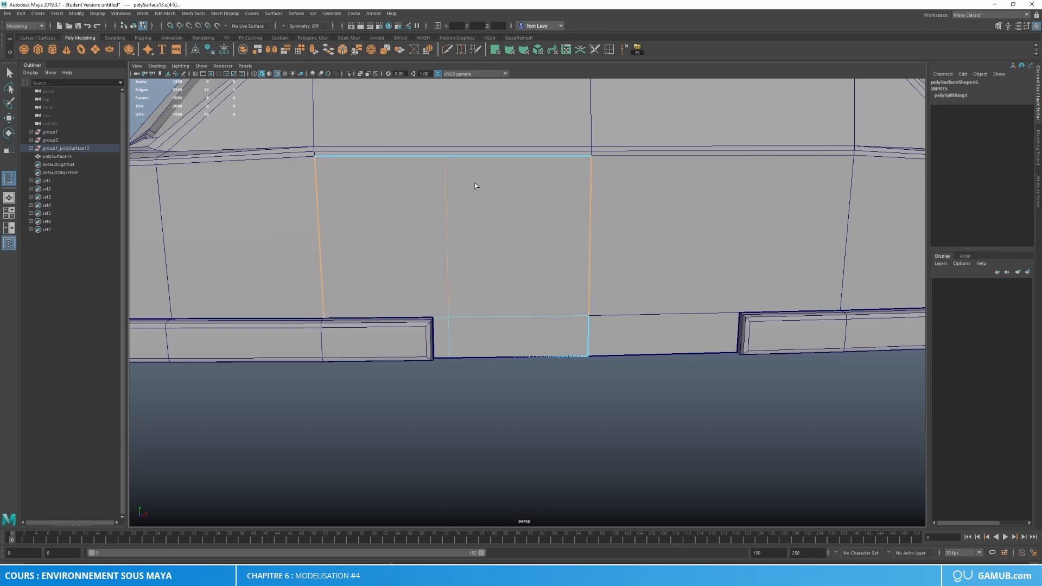
Step: Delete the door panel's lower left face, the one behind the side skirt
{"action": "key", "text": "w"}
{"action": "right_click_drag", "start_coordinate": [464, 266], "coordinate": [409, 289]}
{"action": "left_click", "coordinate": [441, 343]}
{"action": "key", "text": "Delete"}
{"action": "left_click", "coordinate": [461, 289]}
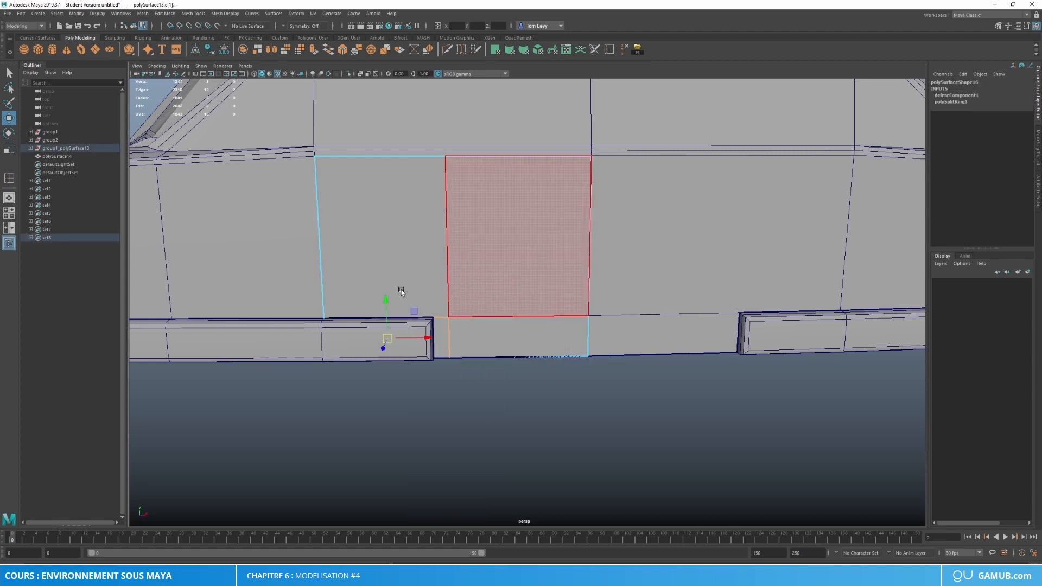
Step: Raise the door panel's lower left corner slightly and shift the lower section's bottom left vertex inward
{"action": "left_click", "coordinate": [324, 318]}
{"action": "left_click_drag", "start_coordinate": [326, 286], "coordinate": [326, 273]}
{"action": "left_click", "coordinate": [447, 319]}
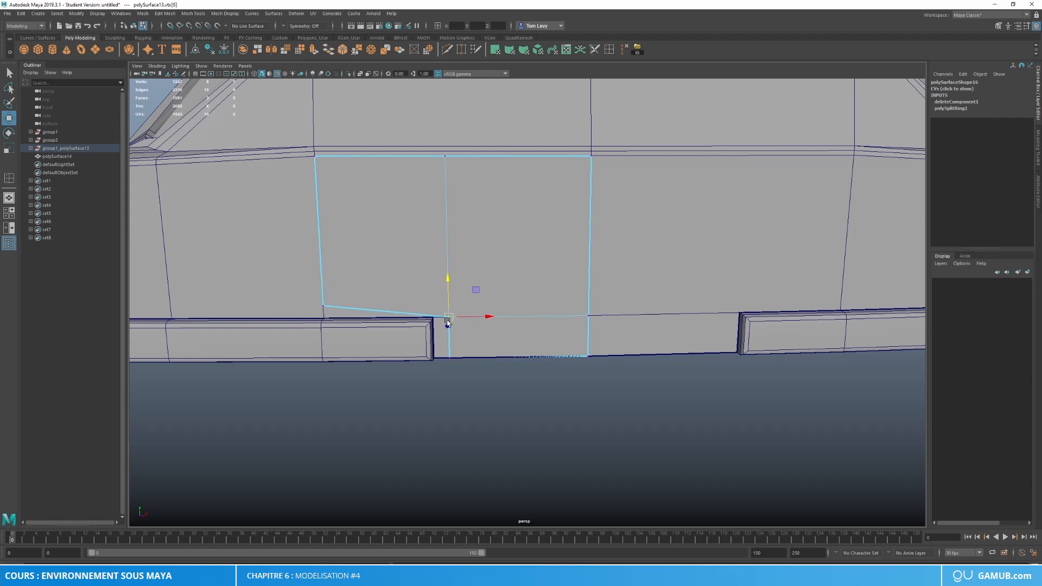
{"action": "left_click_drag", "start_coordinate": [475, 355], "coordinate": [483, 357]}
Step: Lower the door panel's three upper vertices below the body line, keeping the middle one slightly higher for a gentle peak
{"action": "left_click", "coordinate": [314, 158]}
{"action": "left_click_drag", "start_coordinate": [315, 141], "coordinate": [316, 154]}
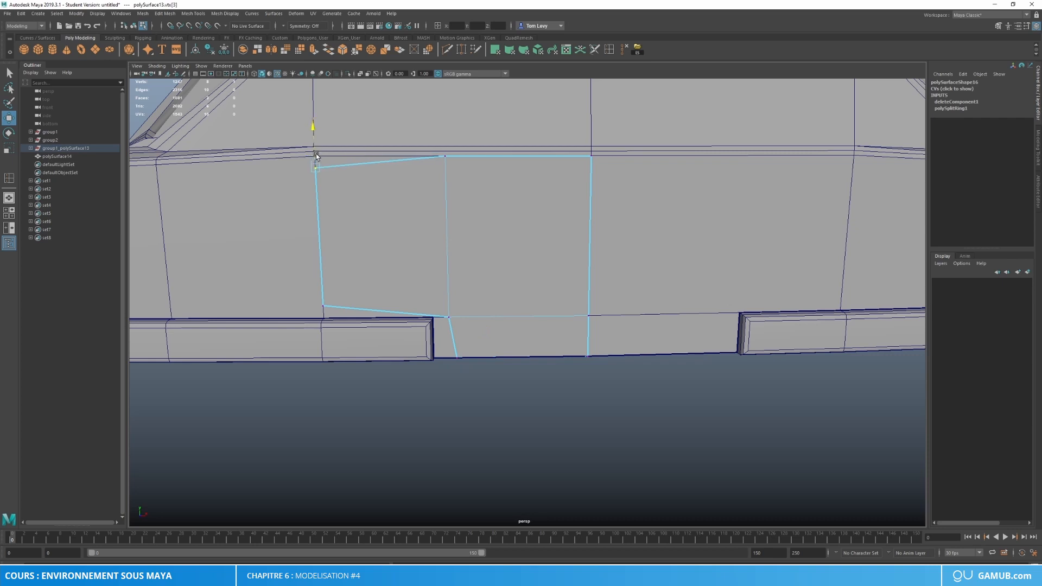
{"action": "key", "text": "ctrl+z"}
{"action": "left_click", "coordinate": [445, 157], "text": "shift"}
{"action": "left_click", "coordinate": [590, 156], "text": "shift"}
{"action": "left_click_drag", "start_coordinate": [448, 132], "coordinate": [451, 144]}
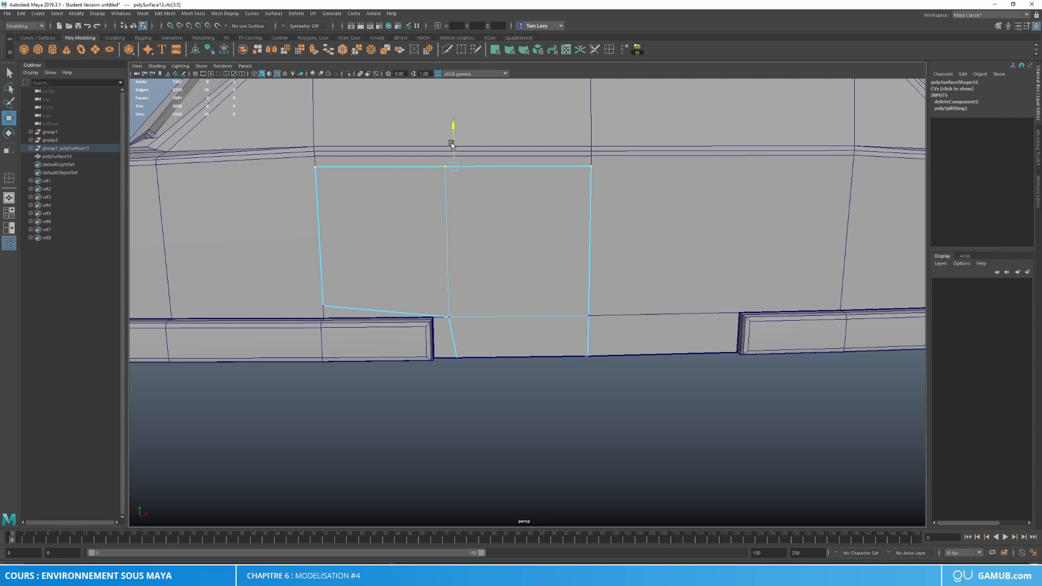
{"action": "left_click", "coordinate": [446, 166]}
{"action": "left_click", "coordinate": [591, 166], "text": "shift"}
{"action": "left_click_drag", "start_coordinate": [514, 150], "coordinate": [520, 146]}
{"action": "left_click", "coordinate": [584, 162]}
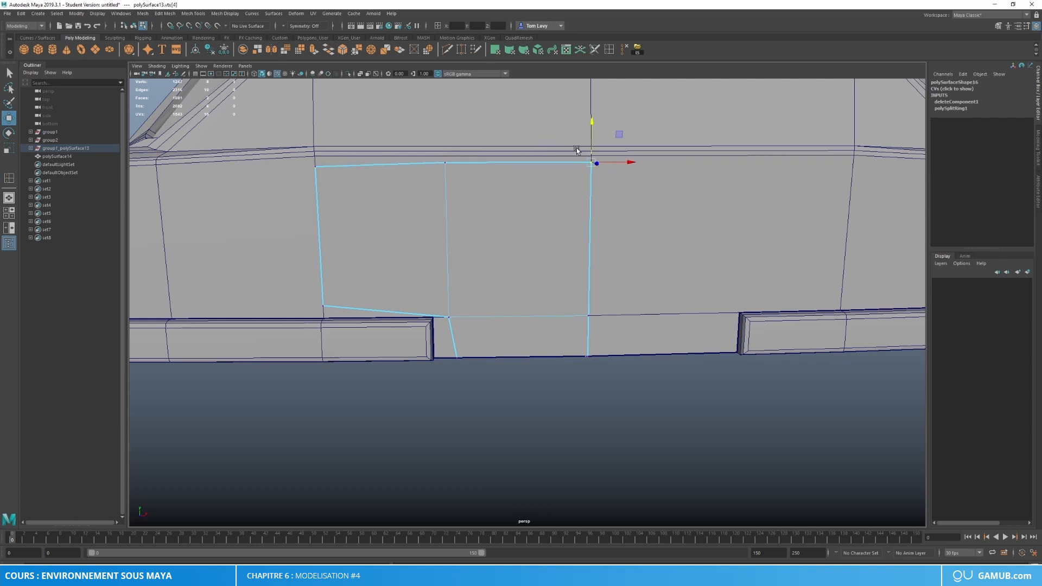
{"action": "left_click_drag", "start_coordinate": [594, 162], "coordinate": [596, 168]}
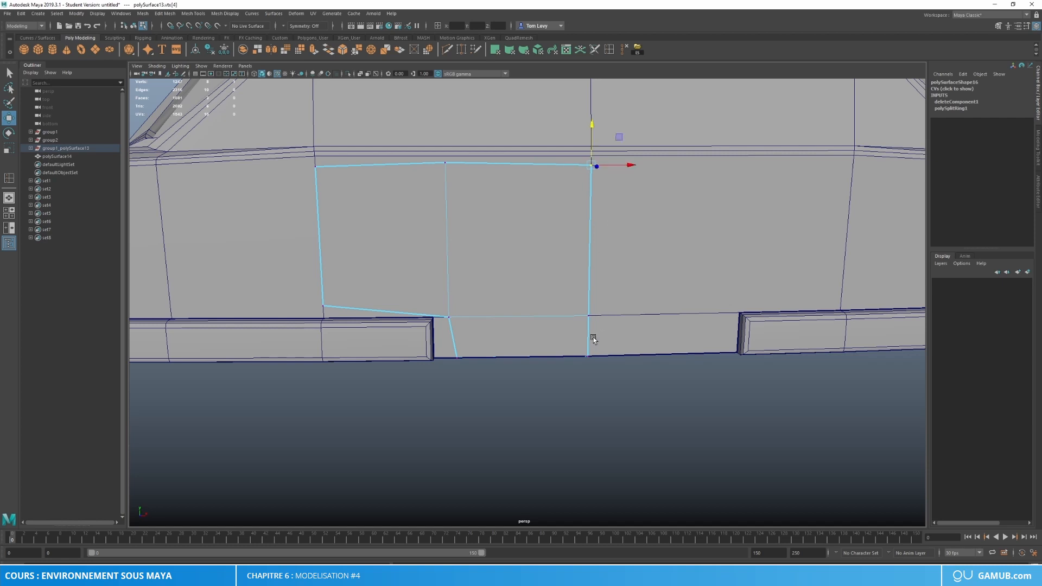
Step: Move the door panel's two lower right vertices inward and raise its bottom edge above the body's lower edge
{"action": "left_click", "coordinate": [592, 352]}
{"action": "left_click", "coordinate": [594, 315], "text": "shift"}
{"action": "left_click_drag", "start_coordinate": [617, 335], "coordinate": [612, 335]}
{"action": "left_click", "coordinate": [585, 355]}
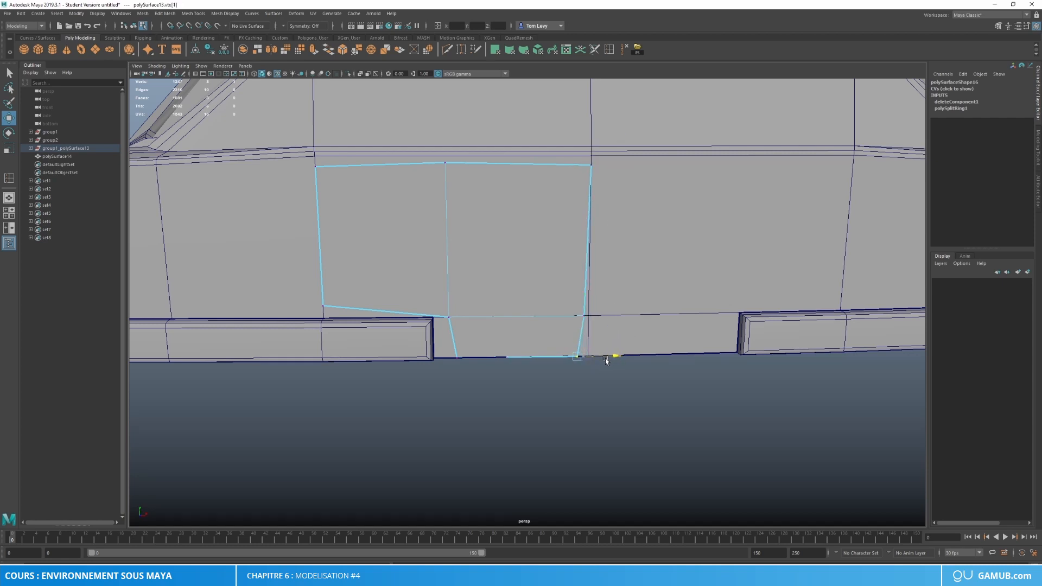
{"action": "left_click", "coordinate": [458, 355]}
{"action": "left_click", "coordinate": [575, 357], "text": "shift"}
{"action": "left_click_drag", "start_coordinate": [517, 324], "coordinate": [518, 320]}
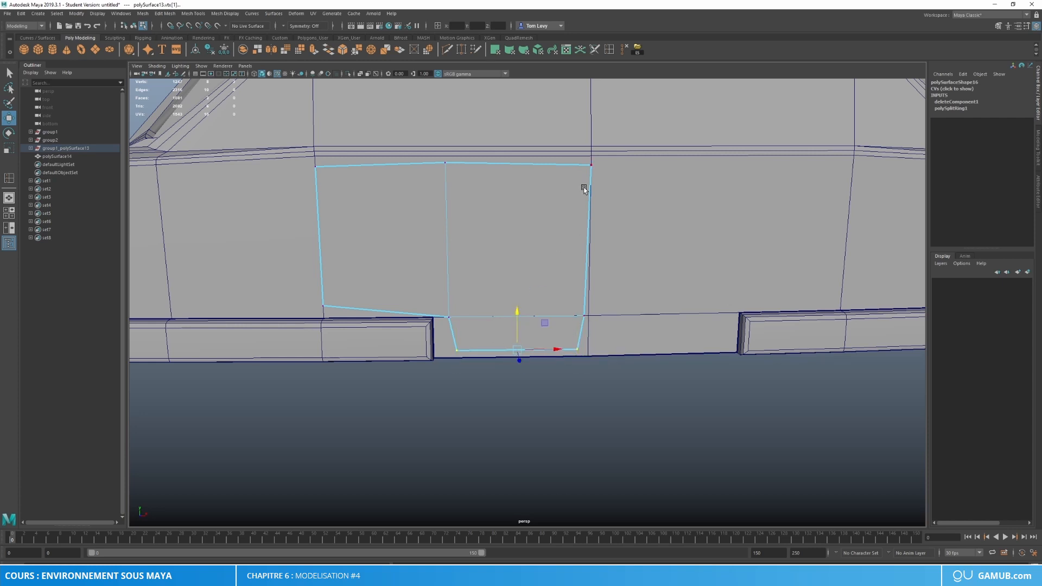
Step: Move the door panel's two upper corner vertices inward, and return to object selection
{"action": "left_click", "coordinate": [591, 165]}
{"action": "left_click_drag", "start_coordinate": [628, 167], "coordinate": [619, 168]}
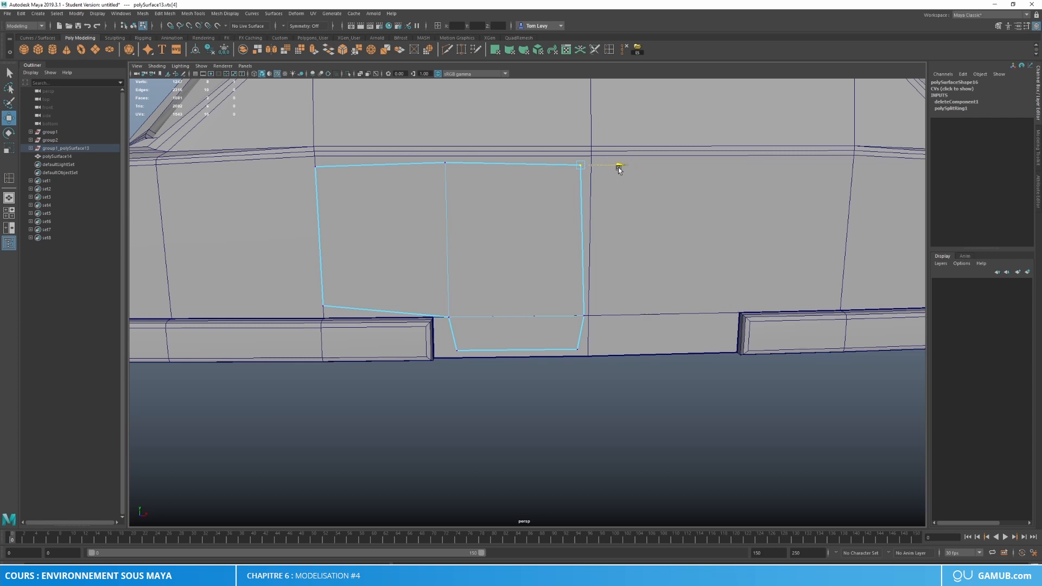
{"action": "left_click", "coordinate": [316, 168]}
{"action": "left_click_drag", "start_coordinate": [359, 167], "coordinate": [365, 167]}
{"action": "right_click_drag", "start_coordinate": [468, 175], "coordinate": [559, 159]}
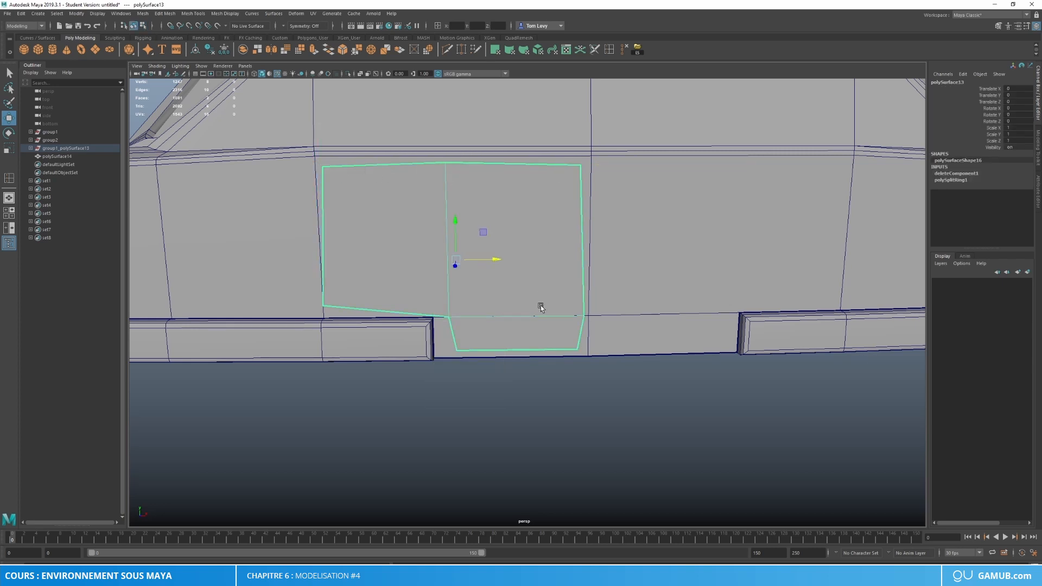
Step: Extrude all of the door panel's faces outward from the body to give it thickness
{"action": "left_click", "coordinate": [608, 369]}
{"action": "left_click", "coordinate": [531, 301]}
{"action": "left_click_drag", "start_coordinate": [523, 303], "coordinate": [483, 264], "text": "alt"}
{"action": "left_click", "coordinate": [315, 50]}
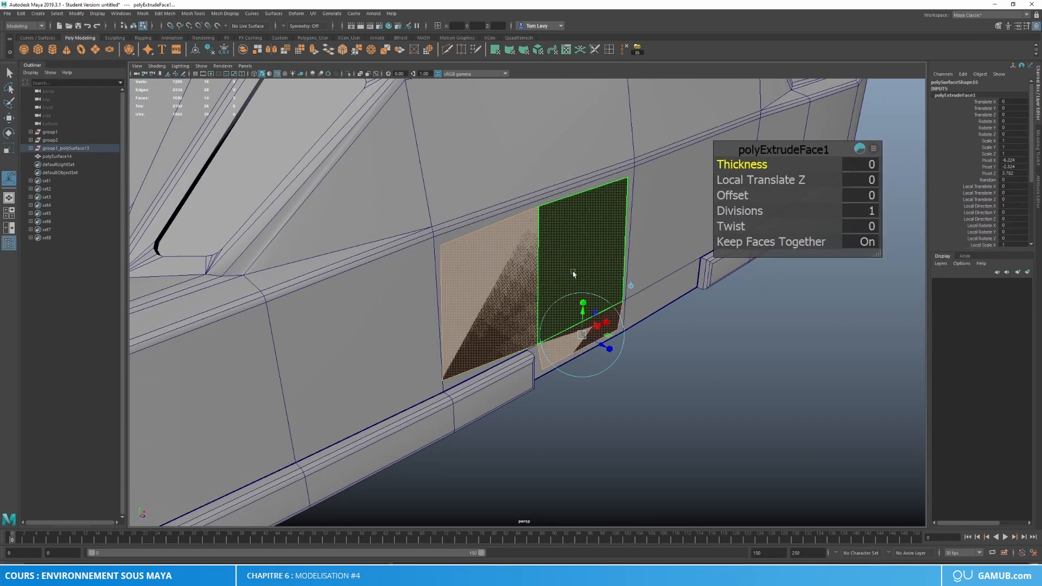
{"action": "key", "text": "w"}
{"action": "left_click_drag", "start_coordinate": [573, 304], "coordinate": [510, 345]}
{"action": "middle_click_drag", "start_coordinate": [511, 345], "coordinate": [549, 321], "text": "alt"}
Step: Isolate the door panel in the viewport and delete its back faces
{"action": "scroll", "coordinate": [548, 322], "scroll_direction": "up", "scroll_amount": 4}
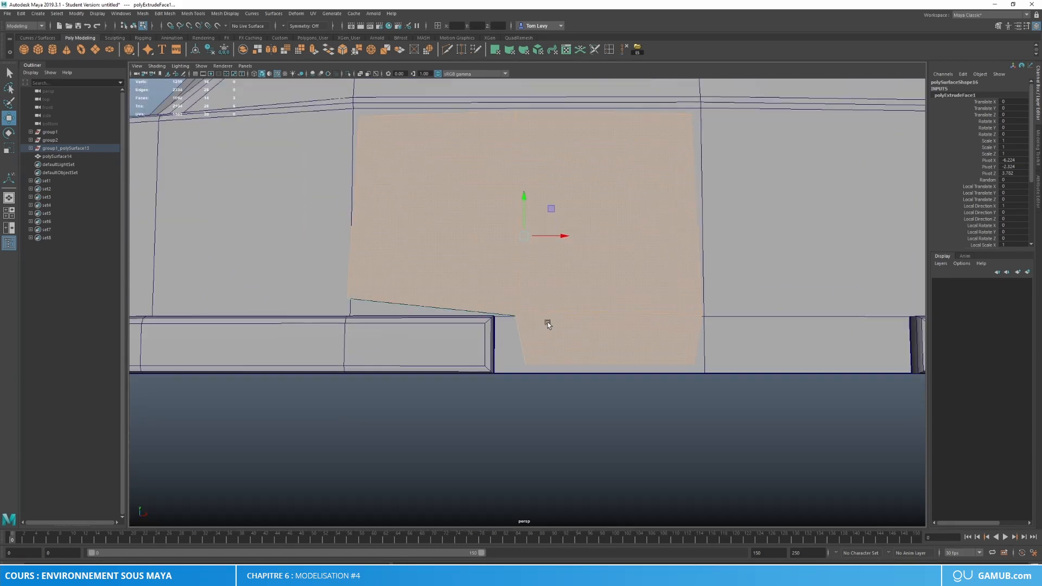
{"action": "right_click_drag", "start_coordinate": [565, 251], "coordinate": [596, 239]}
{"action": "left_click", "coordinate": [348, 73]}
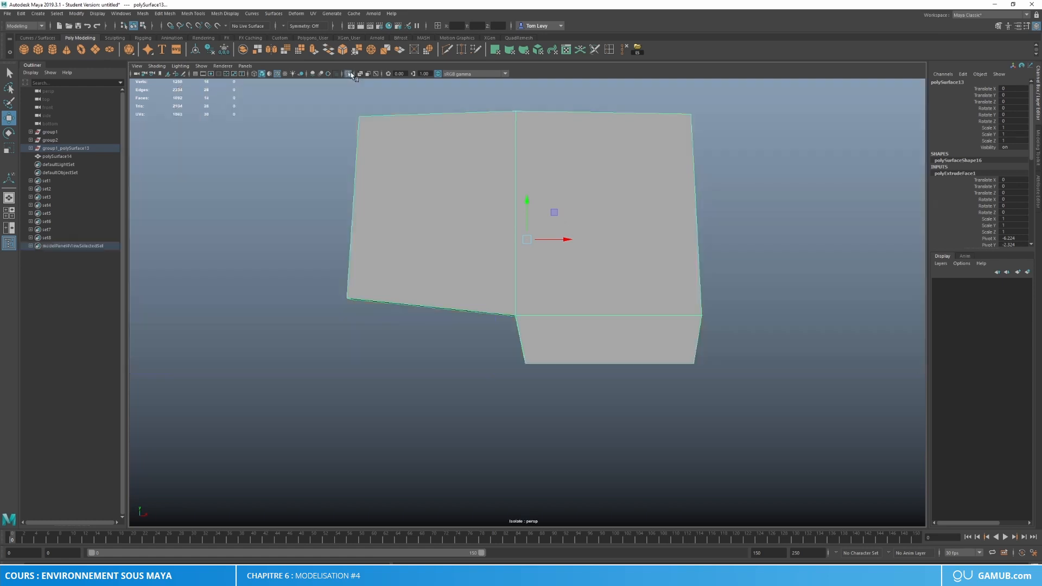
{"action": "left_click_drag", "start_coordinate": [573, 230], "coordinate": [762, 239], "text": "alt"}
{"action": "right_click_drag", "start_coordinate": [675, 201], "coordinate": [684, 266]}
{"action": "key", "text": "Delete"}
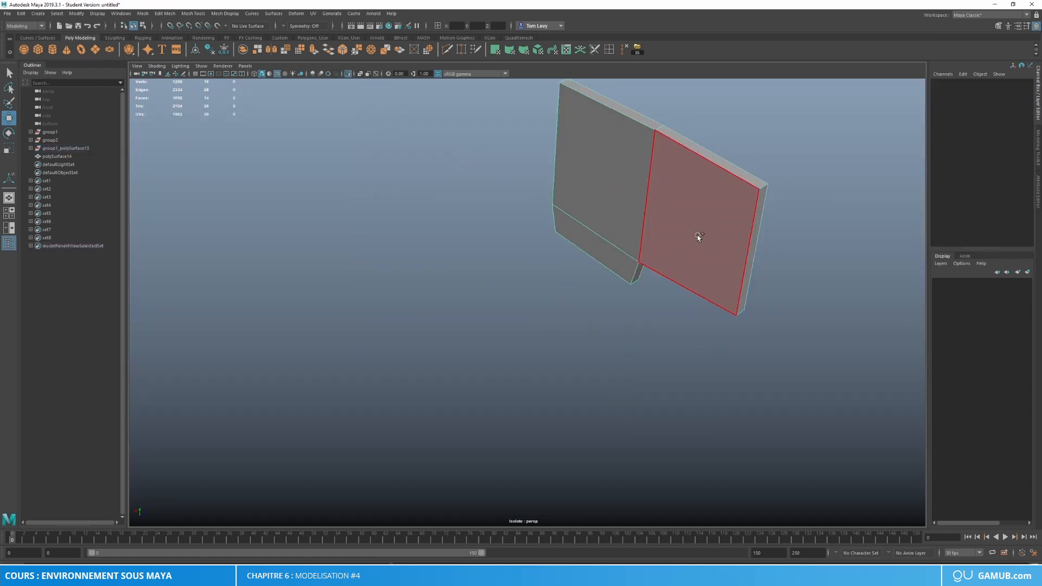
Step: Raise the vertices at the door panel's inner notch corner to level out the lower edge
{"action": "left_click_drag", "start_coordinate": [730, 251], "coordinate": [632, 223], "text": "alt"}
{"action": "scroll", "coordinate": [598, 305], "scroll_direction": "up", "scroll_amount": 3}
{"action": "left_click_drag", "start_coordinate": [597, 305], "coordinate": [548, 260], "text": "alt"}
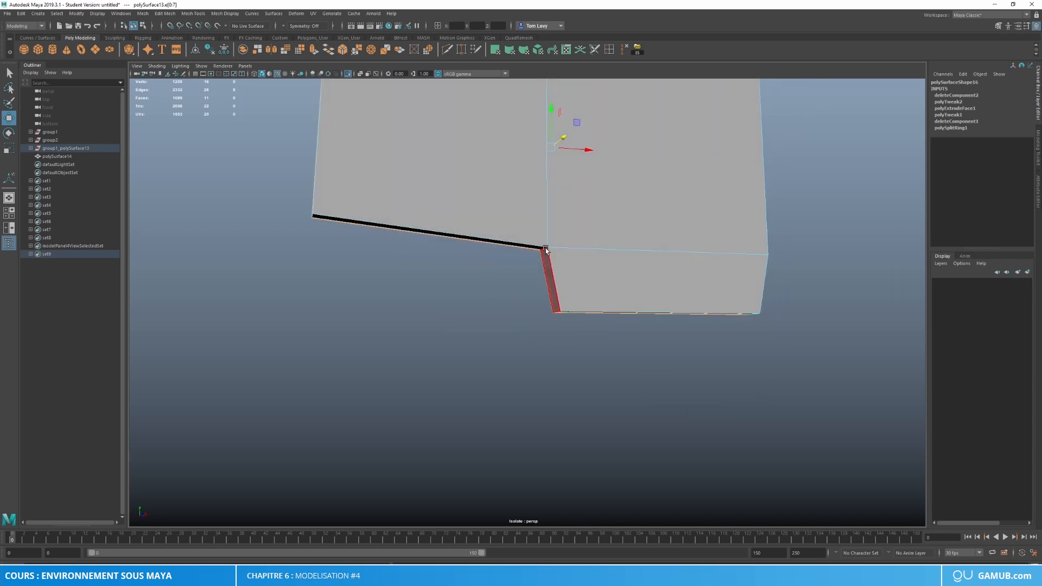
{"action": "right_click_drag", "start_coordinate": [545, 255], "coordinate": [519, 253]}
{"action": "left_click_drag", "start_coordinate": [519, 253], "coordinate": [501, 267], "text": "alt"}
{"action": "left_click_drag", "start_coordinate": [445, 234], "coordinate": [463, 211]}
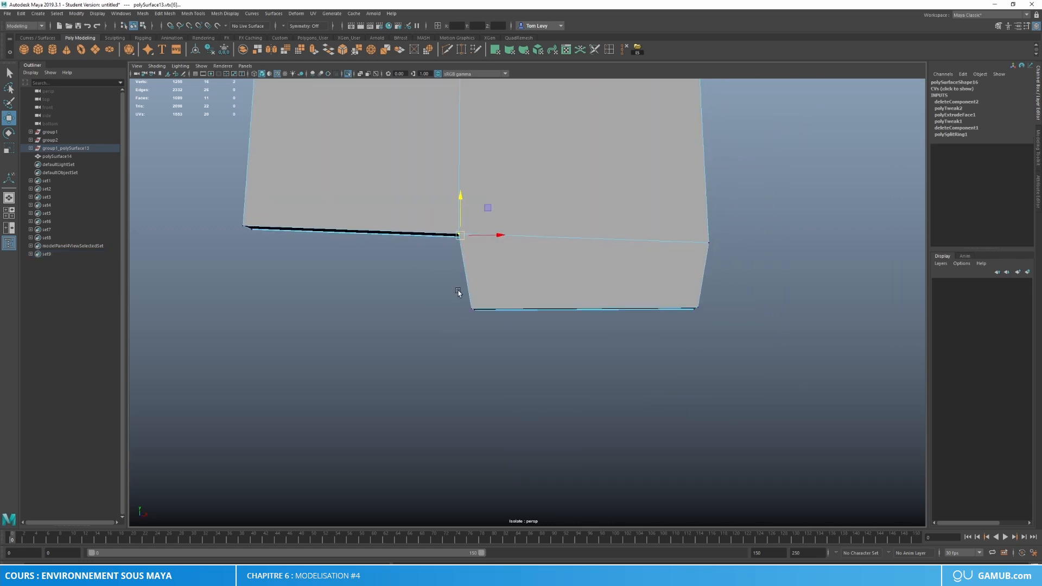
Step: Bevel the short thickness edges at the door panel's outline corners with 3 segments, leaving out the middle upper edge
{"action": "left_click_drag", "start_coordinate": [458, 291], "coordinate": [496, 276], "text": "alt"}
{"action": "right_click_drag", "start_coordinate": [551, 221], "coordinate": [554, 185]}
{"action": "left_click", "coordinate": [547, 218]}
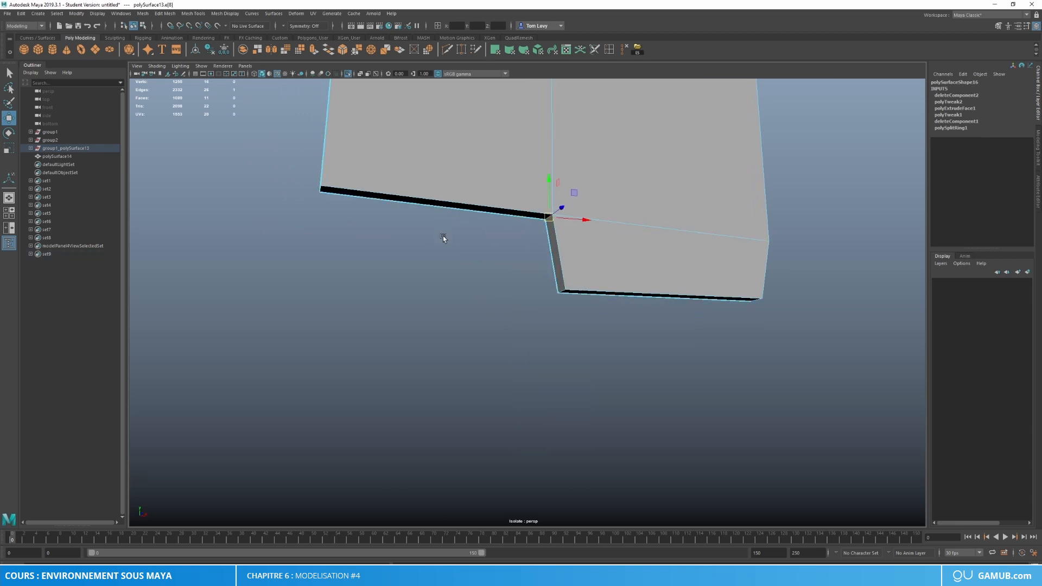
{"action": "left_click_drag", "start_coordinate": [443, 236], "coordinate": [478, 226], "text": "alt"}
{"action": "double_click", "coordinate": [467, 182], "text": "shift"}
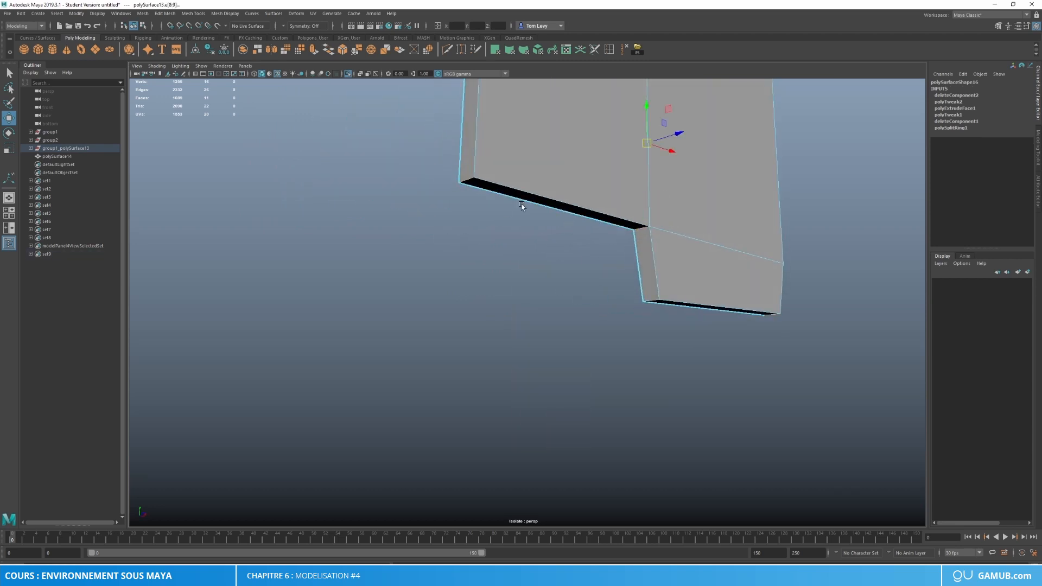
{"action": "scroll", "coordinate": [605, 289], "scroll_direction": "down", "scroll_amount": 3}
{"action": "left_click_drag", "start_coordinate": [638, 289], "coordinate": [609, 304], "text": "alt"}
{"action": "middle_click_drag", "start_coordinate": [609, 305], "coordinate": [609, 353], "text": "alt"}
{"action": "left_click_drag", "start_coordinate": [609, 354], "coordinate": [605, 375], "text": "alt"}
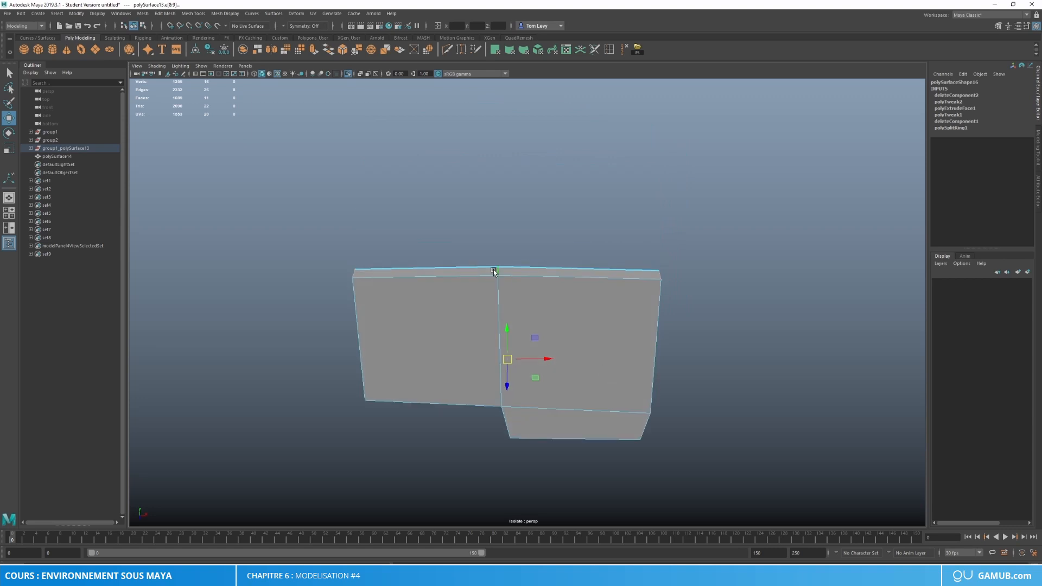
{"action": "left_click", "coordinate": [497, 271], "text": "ctrl"}
{"action": "left_click_drag", "start_coordinate": [533, 283], "coordinate": [663, 321], "text": "alt"}
{"action": "left_click", "coordinate": [344, 52]}
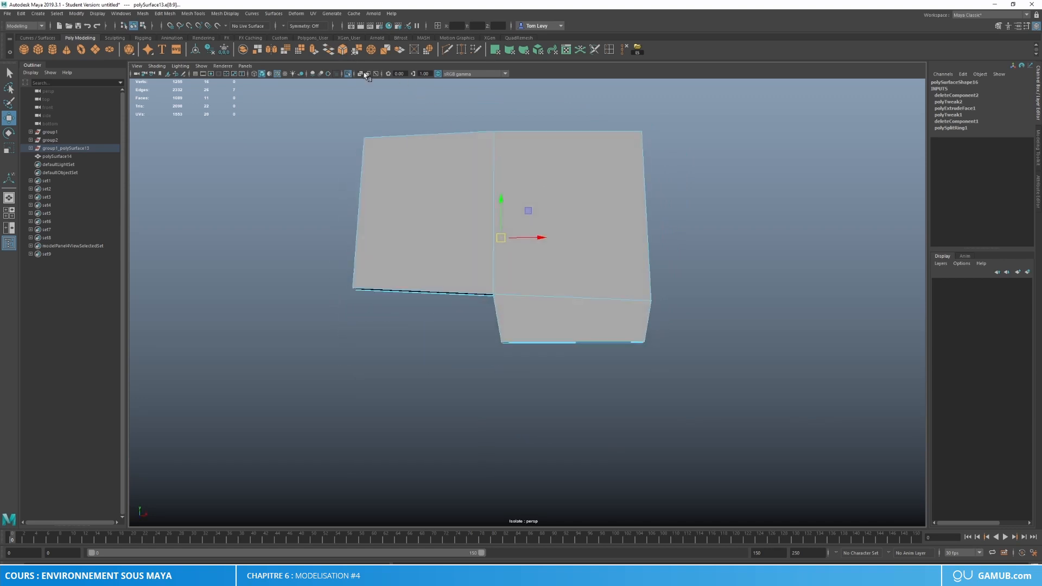
{"action": "left_click_drag", "start_coordinate": [561, 250], "coordinate": [570, 291], "text": "alt"}
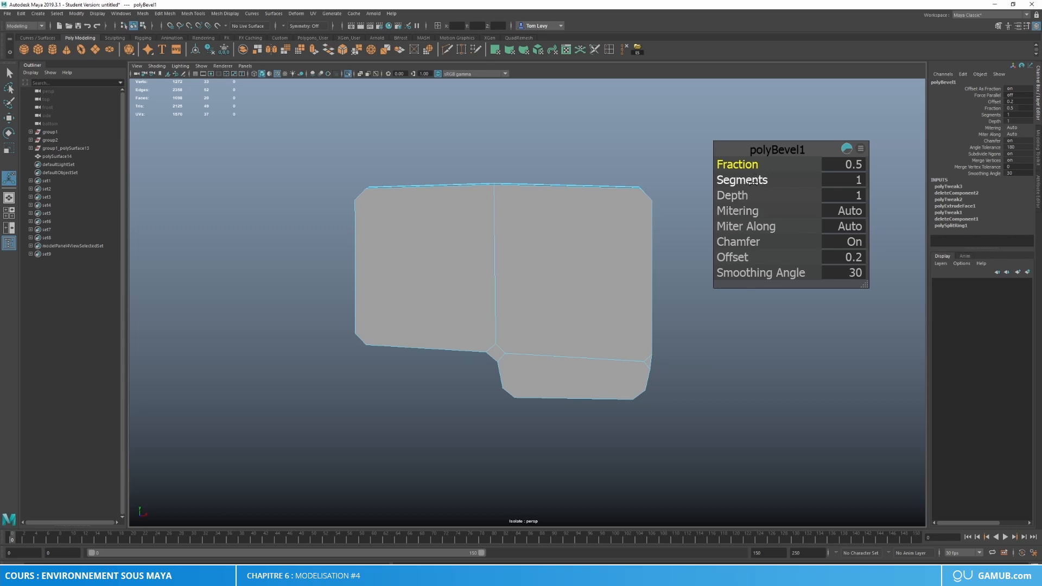
{"action": "left_click_drag", "start_coordinate": [748, 181], "coordinate": [758, 182]}
{"action": "left_click_drag", "start_coordinate": [596, 265], "coordinate": [602, 248], "text": "alt"}
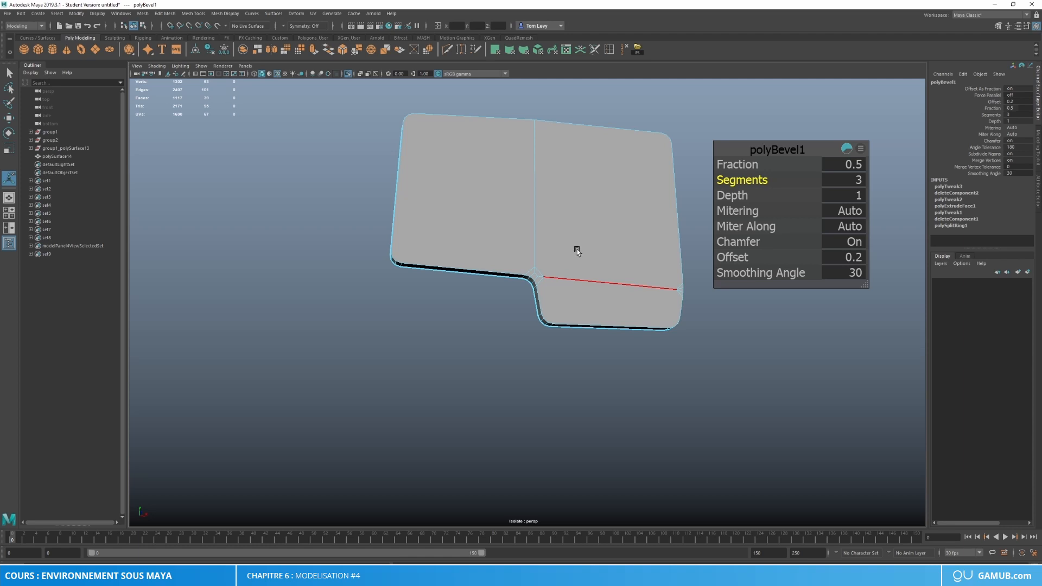
{"action": "right_click_drag", "start_coordinate": [577, 249], "coordinate": [661, 212]}
Step: Bevel the short thickness edge at the middle of the panel's upper side with 2 segments
{"action": "left_click_drag", "start_coordinate": [698, 315], "coordinate": [525, 273], "text": "alt"}
{"action": "right_click_drag", "start_coordinate": [526, 273], "coordinate": [524, 234]}
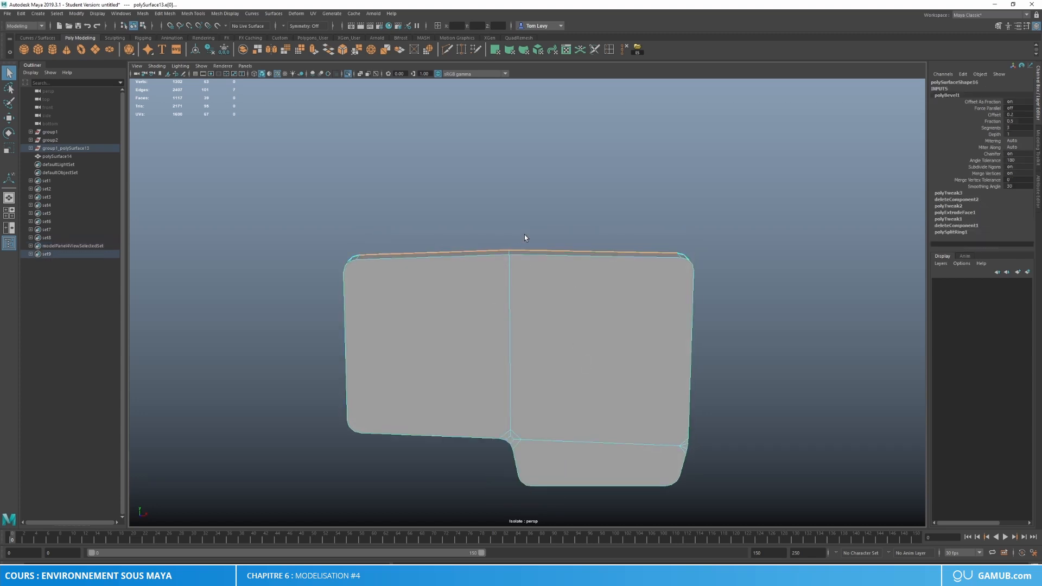
{"action": "left_click", "coordinate": [510, 252]}
{"action": "left_click", "coordinate": [344, 51]}
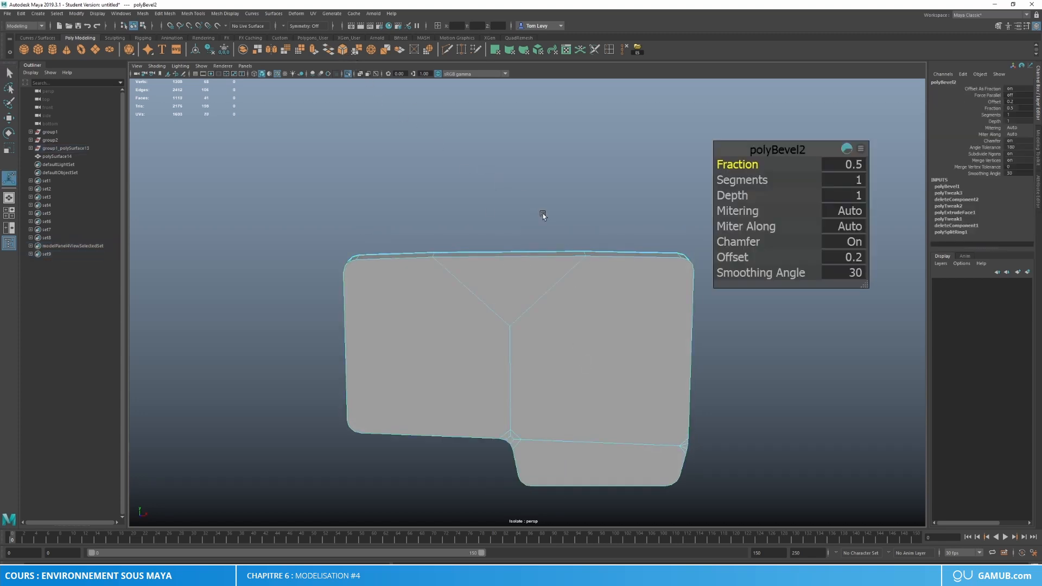
{"action": "left_click_drag", "start_coordinate": [744, 180], "coordinate": [751, 181]}
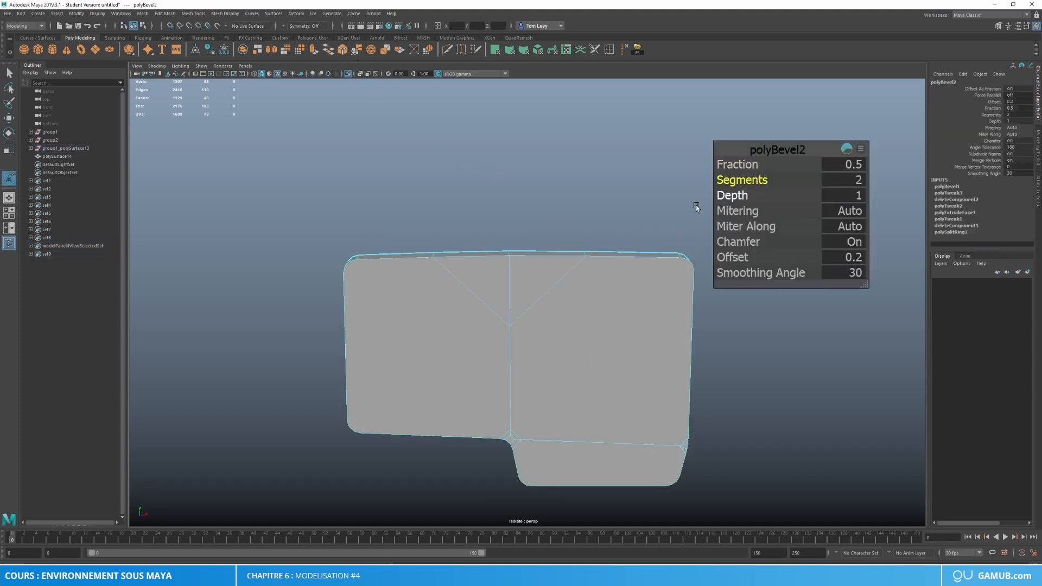
{"action": "right_click_drag", "start_coordinate": [538, 251], "coordinate": [641, 197]}
{"action": "left_click", "coordinate": [640, 197]}
Step: Try to triangulate and then quadrangulate the door panel, and undo both operations
{"action": "left_click_drag", "start_coordinate": [610, 292], "coordinate": [508, 300], "text": "alt"}
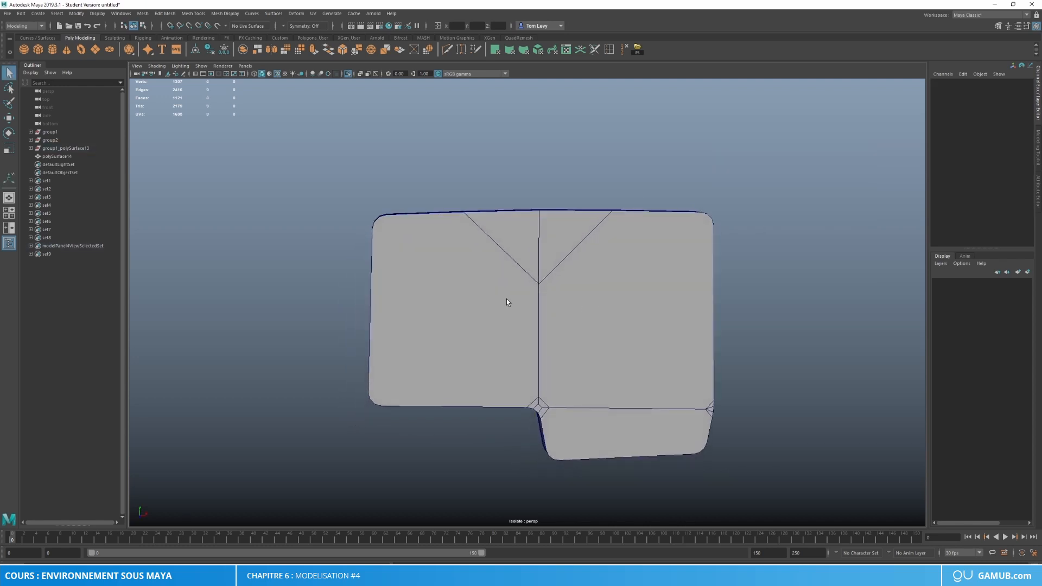
{"action": "left_click", "coordinate": [624, 350]}
{"action": "left_click_drag", "start_coordinate": [494, 350], "coordinate": [646, 347], "text": "alt"}
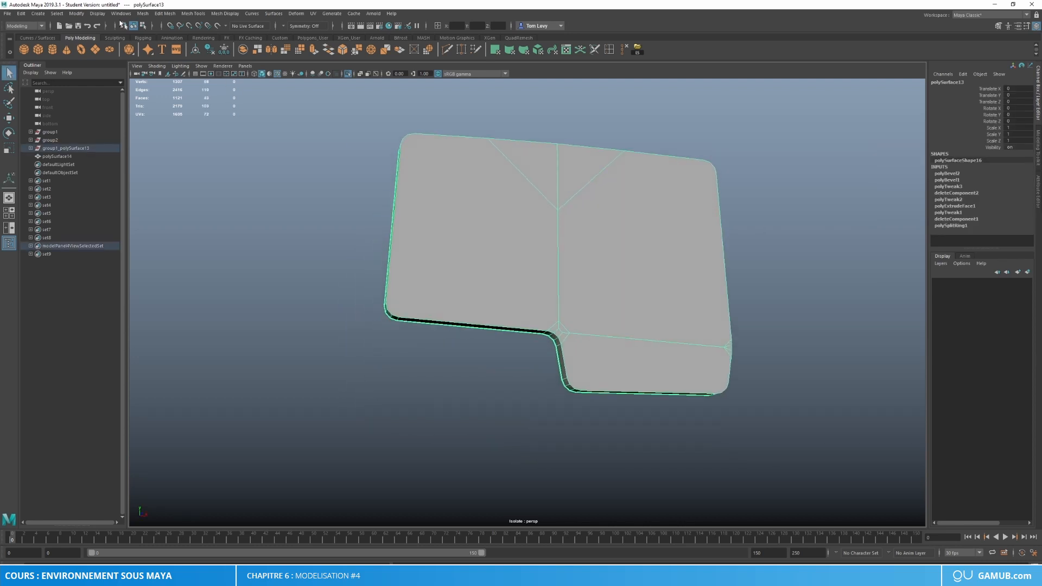
{"action": "left_click", "coordinate": [143, 14]}
{"action": "left_click", "coordinate": [167, 99]}
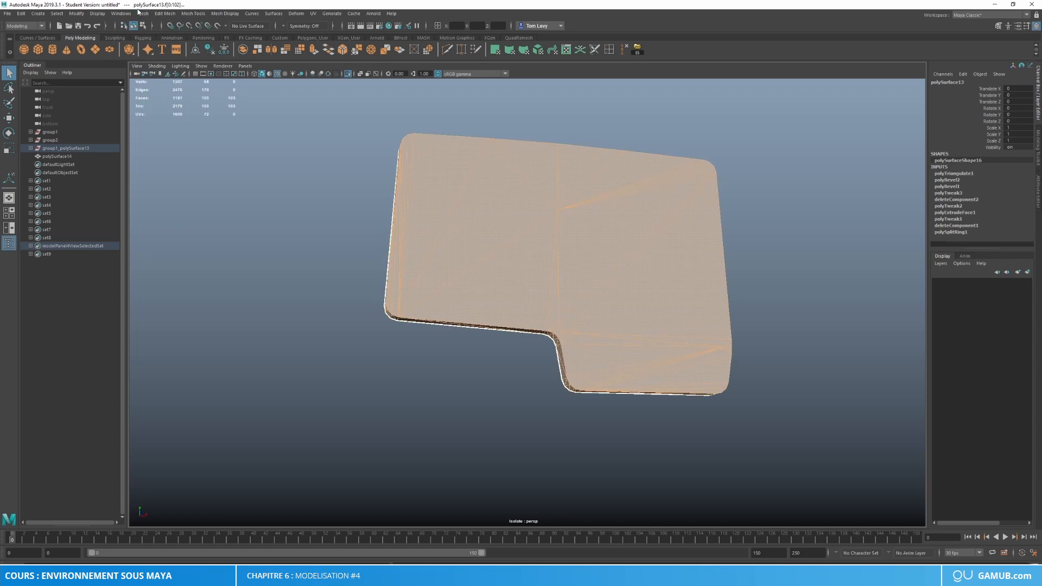
{"action": "left_click", "coordinate": [143, 13]}
{"action": "left_click", "coordinate": [181, 108]}
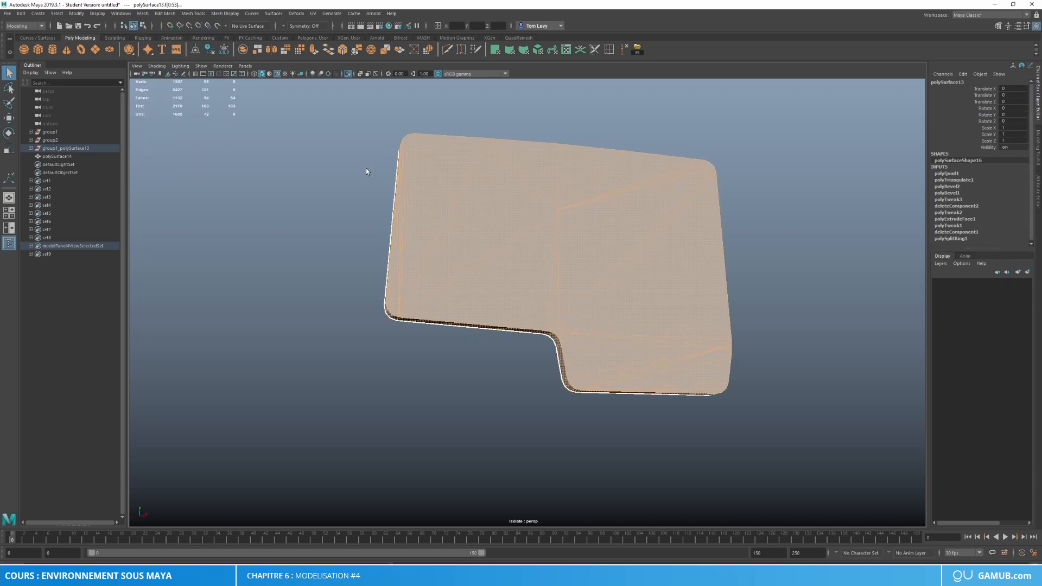
{"action": "key", "text": "ctrl+z"}
{"action": "key", "text": "ctrl+z"}
{"action": "key", "text": "ctrl+z"}
{"action": "key", "text": "ctrl+z"}
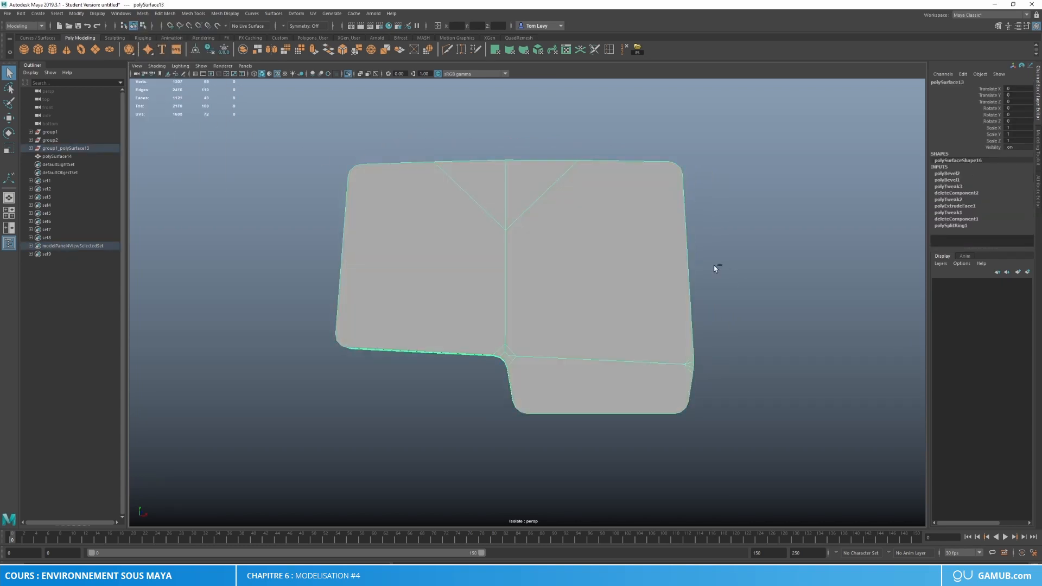
Step: Try to quadrangulate the door panel directly, and undo the operation
{"action": "left_click", "coordinate": [144, 13]}
{"action": "left_click", "coordinate": [184, 108]}
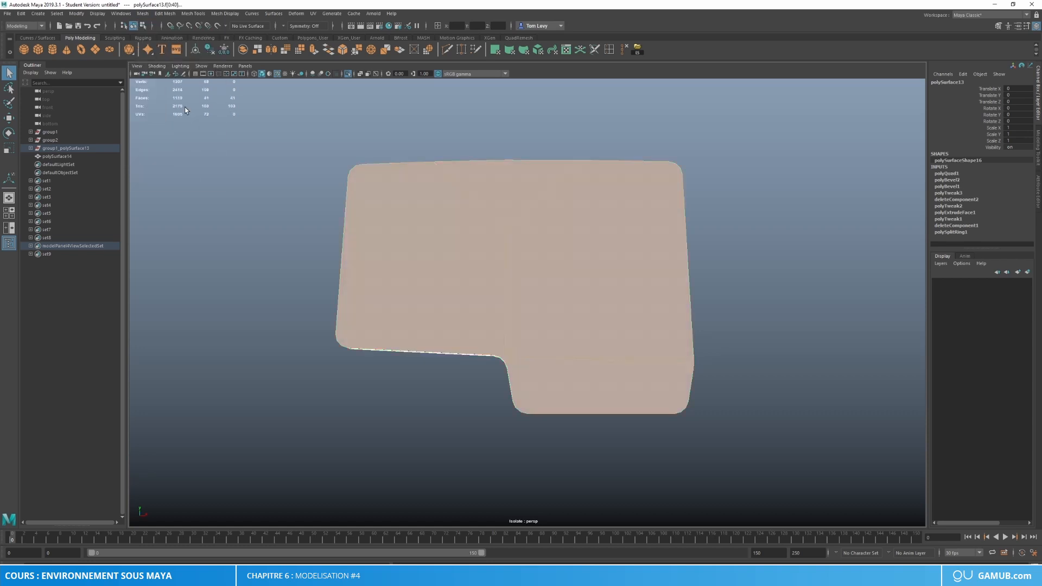
{"action": "left_click_drag", "start_coordinate": [375, 183], "coordinate": [449, 208], "text": "alt"}
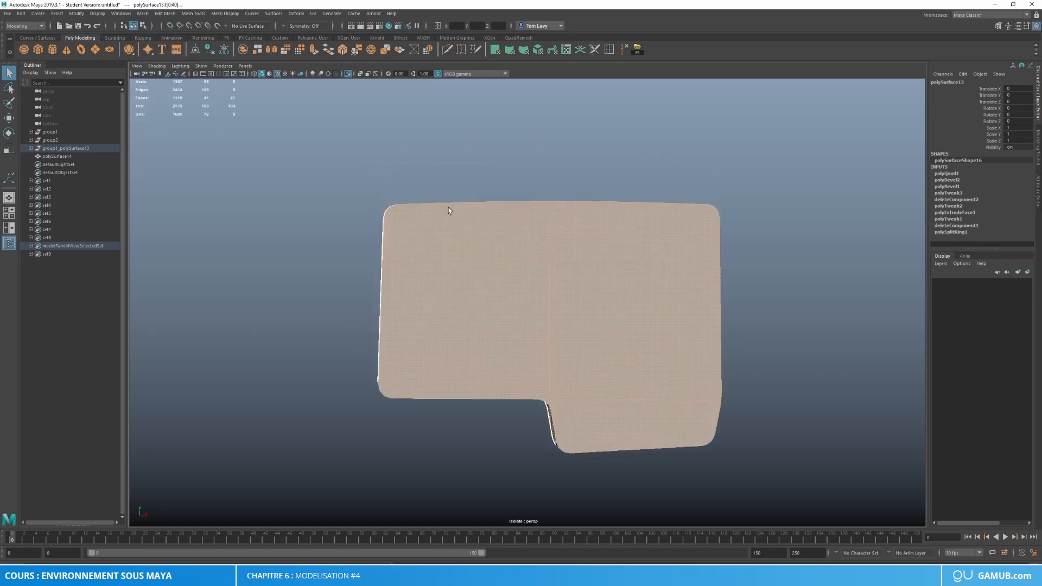
{"action": "right_click_drag", "start_coordinate": [458, 233], "coordinate": [495, 220]}
{"action": "left_click", "coordinate": [621, 149]}
{"action": "key", "text": "ctrl+z"}
{"action": "key", "text": "ctrl+z"}
{"action": "key", "text": "ctrl+z"}
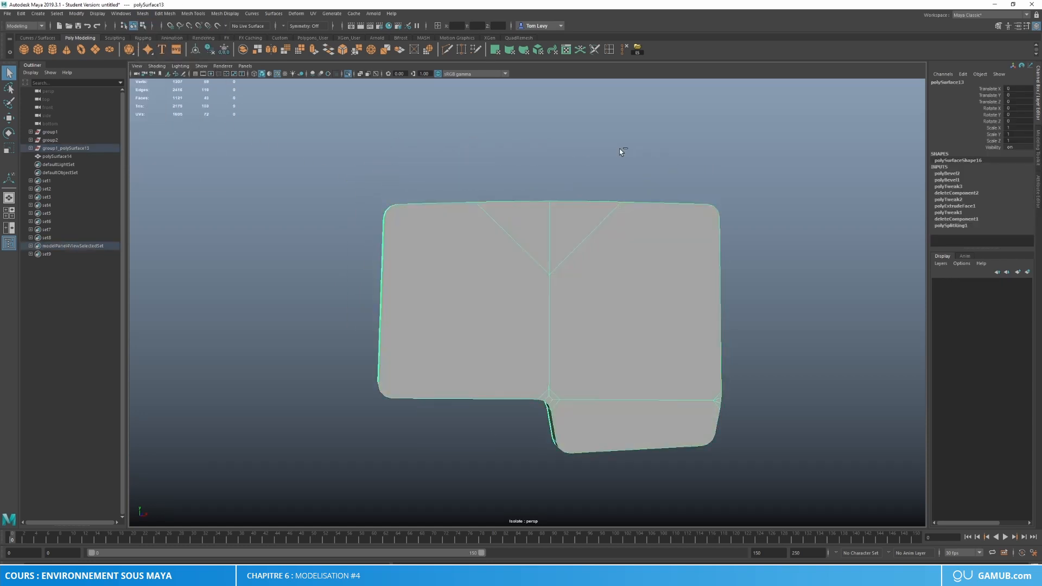
Step: Cut vertical edges across the door panel's face, joining the rounded upper and lower corner vertices at its left end
{"action": "scroll", "coordinate": [589, 260], "scroll_direction": "up", "scroll_amount": 5}
{"action": "right_click_drag", "start_coordinate": [509, 273], "coordinate": [495, 300]}
{"action": "scroll", "coordinate": [493, 304], "scroll_direction": "down", "scroll_amount": 4}
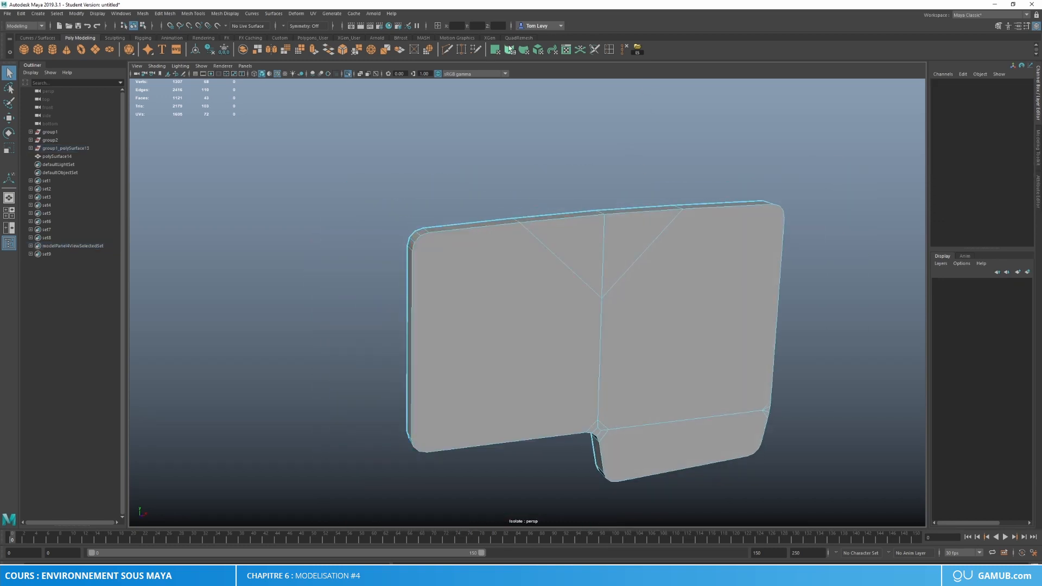
{"action": "left_click", "coordinate": [448, 49]}
{"action": "left_click", "coordinate": [429, 233]}
{"action": "left_click", "coordinate": [427, 452]}
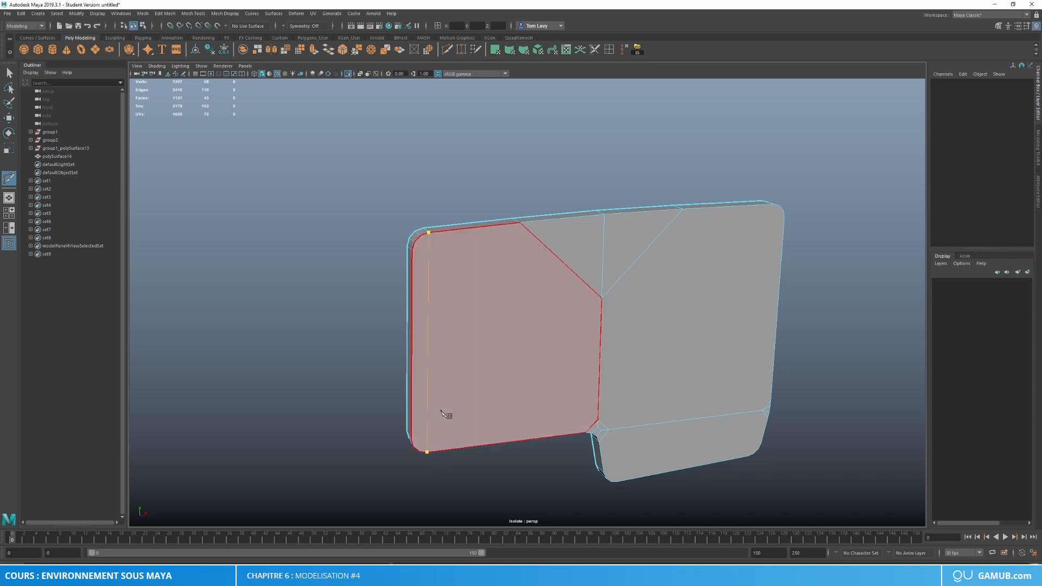
{"action": "right_click", "coordinate": [442, 411]}
{"action": "left_click", "coordinate": [419, 451]}
{"action": "left_click", "coordinate": [419, 451]}
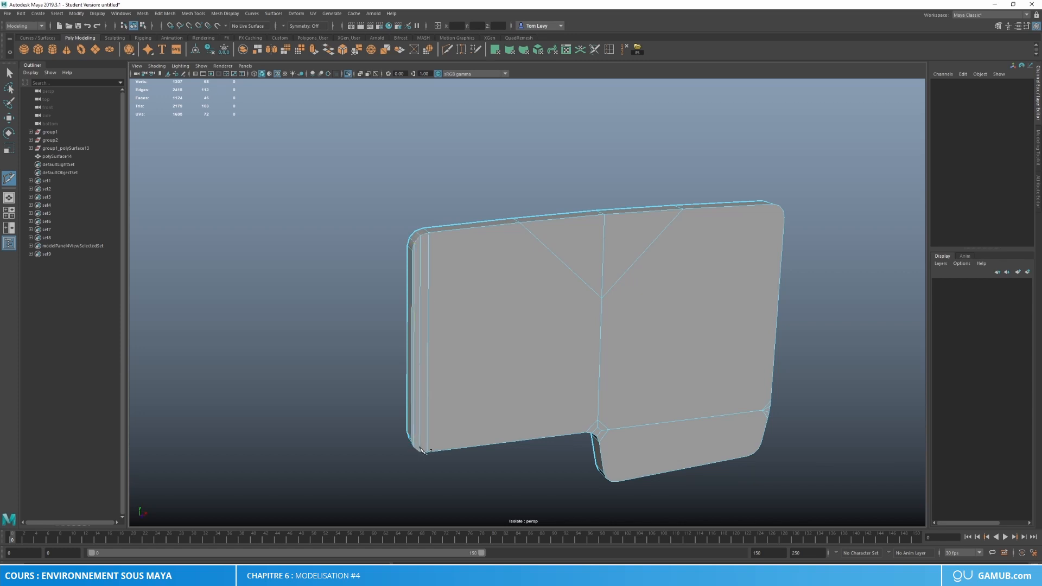
Step: Cut an edge from the rounded notch corner to the vertex where the left diagonal meets the panel's upper side
{"action": "left_click_drag", "start_coordinate": [589, 365], "coordinate": [597, 307], "text": "alt"}
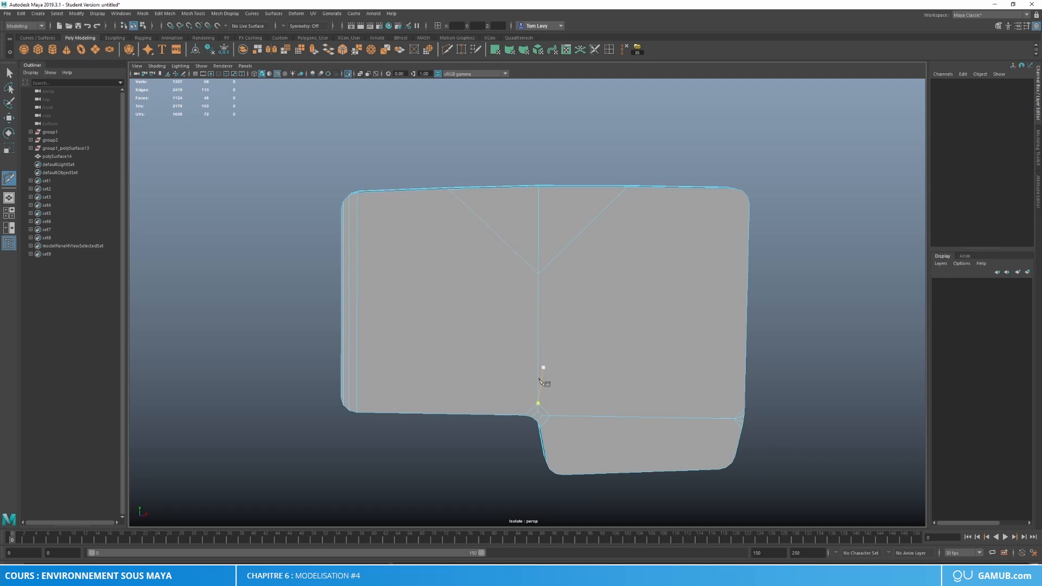
{"action": "left_click", "coordinate": [449, 190]}
{"action": "scroll", "coordinate": [561, 413], "scroll_direction": "down", "scroll_amount": 3}
{"action": "left_click_drag", "start_coordinate": [561, 411], "coordinate": [575, 399], "text": "alt"}
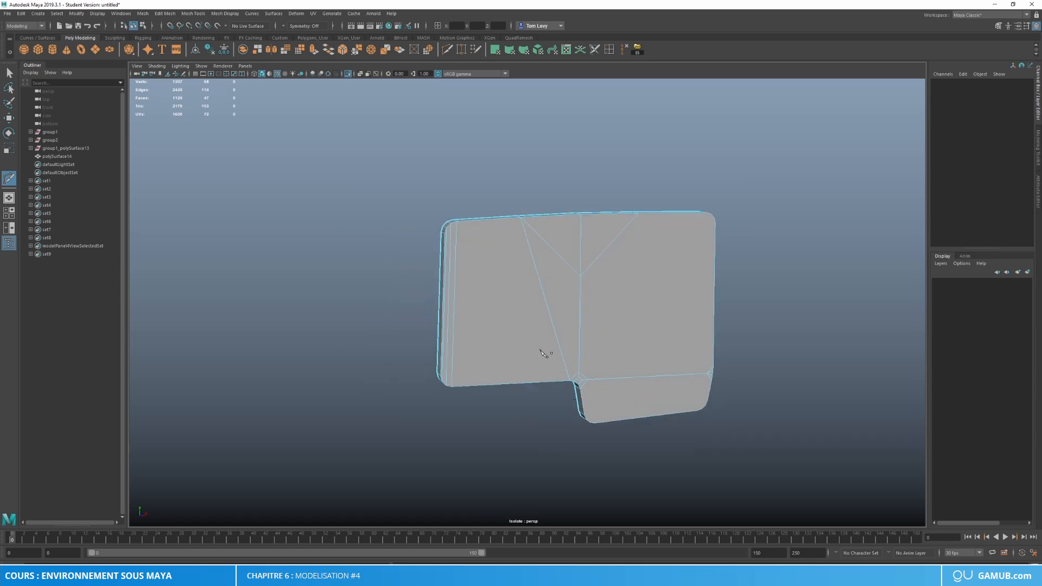
{"action": "left_click", "coordinate": [581, 276]}
{"action": "left_click_drag", "start_coordinate": [584, 298], "coordinate": [567, 296], "text": "alt"}
{"action": "key", "text": "w"}
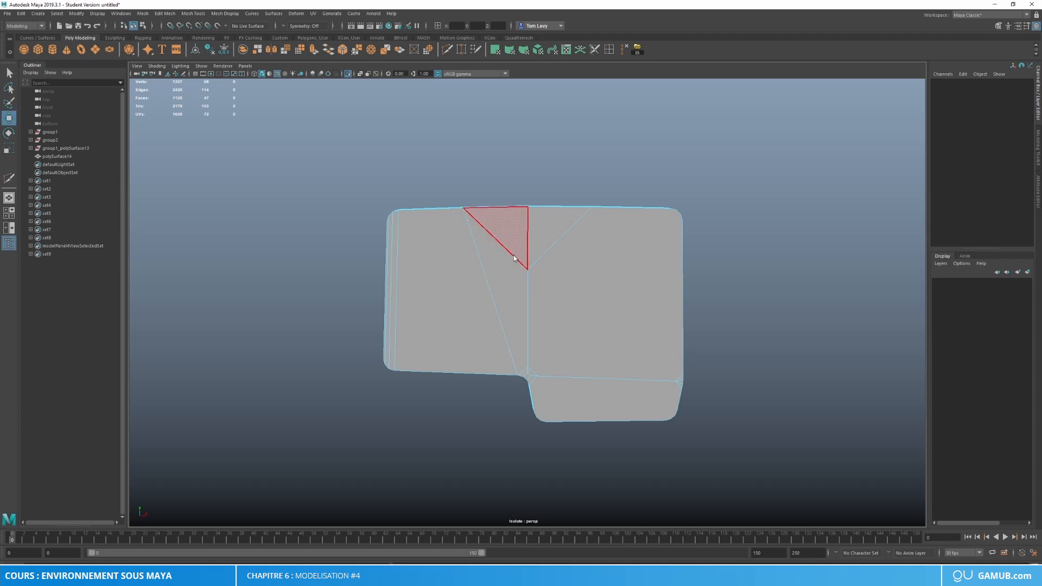
Step: Delete the two diagonal edges running from the upper side to the panel's vertical centre edge
{"action": "left_click", "coordinate": [514, 255]}
{"action": "left_click", "coordinate": [559, 242]}
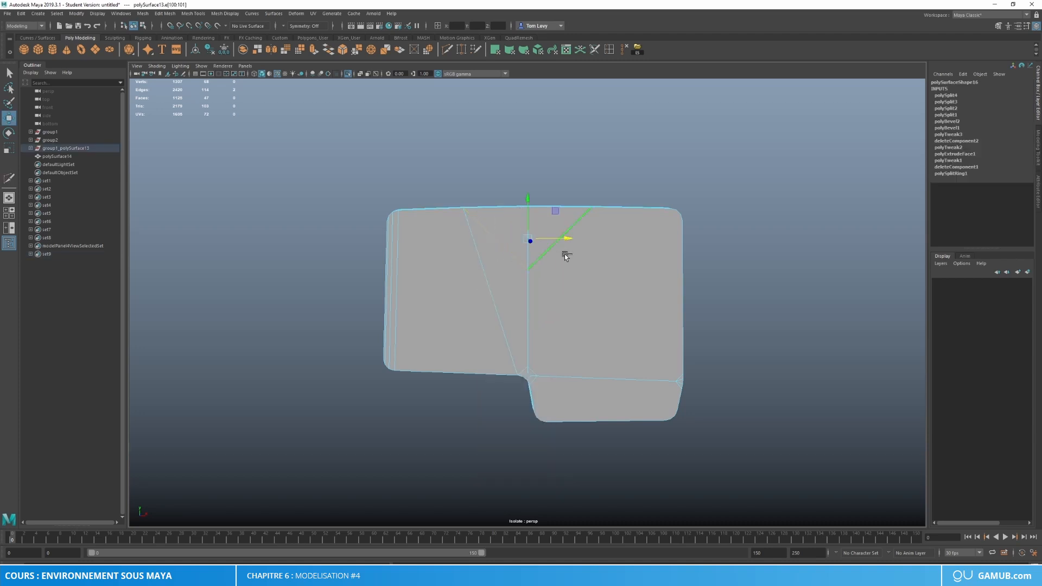
{"action": "key", "text": "ctrl+Delete"}
Step: Cut an edge from the vertex right of the middle on the panel's upper side to the notch corner
{"action": "scroll", "coordinate": [563, 255], "scroll_direction": "up", "scroll_amount": 2}
{"action": "left_click_drag", "start_coordinate": [559, 263], "coordinate": [538, 298], "text": "alt"}
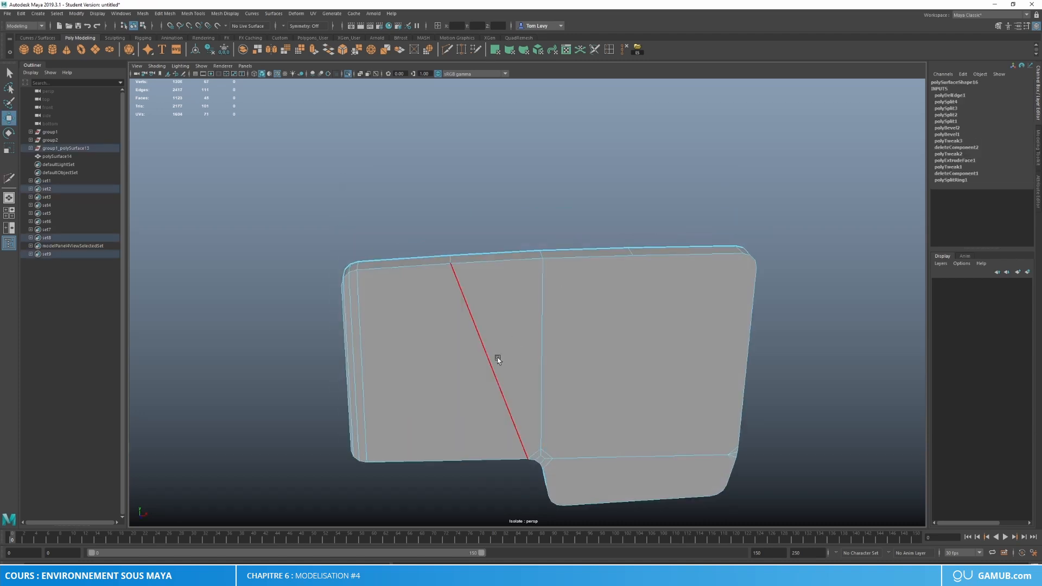
{"action": "middle_click_drag", "start_coordinate": [623, 308], "coordinate": [576, 279], "text": "alt"}
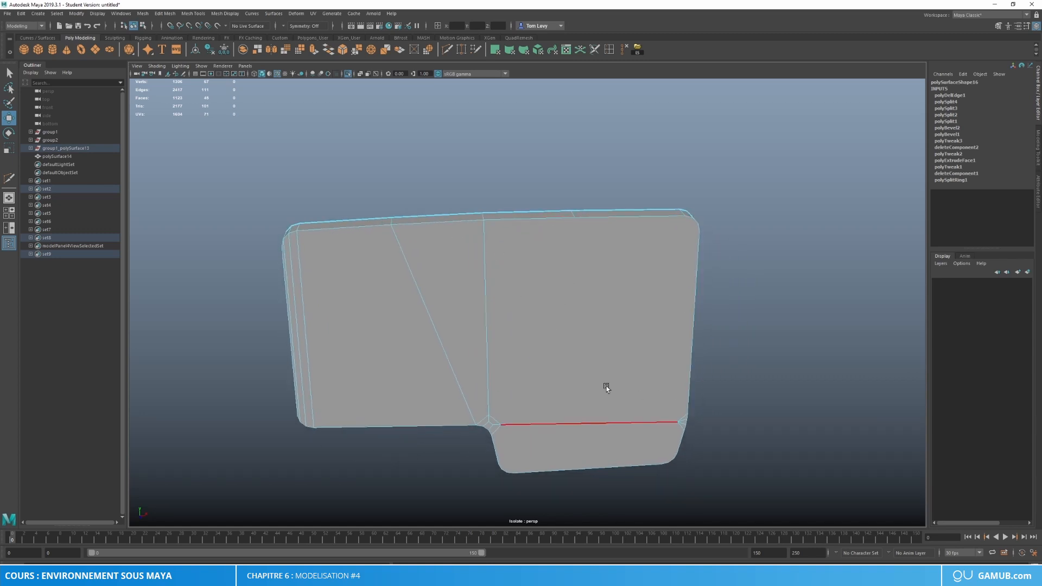
{"action": "left_click", "coordinate": [447, 49]}
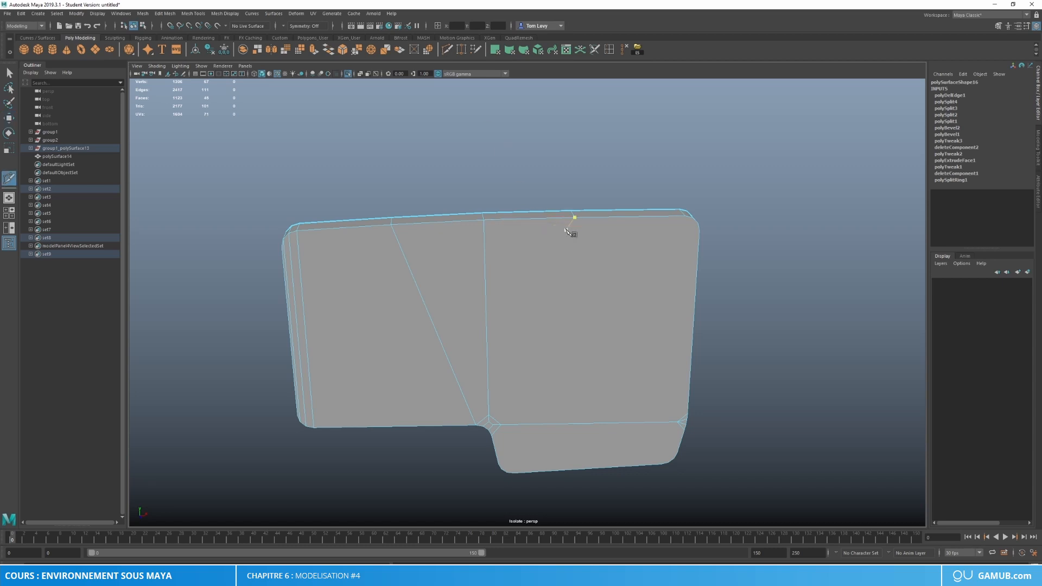
{"action": "left_click", "coordinate": [574, 218]}
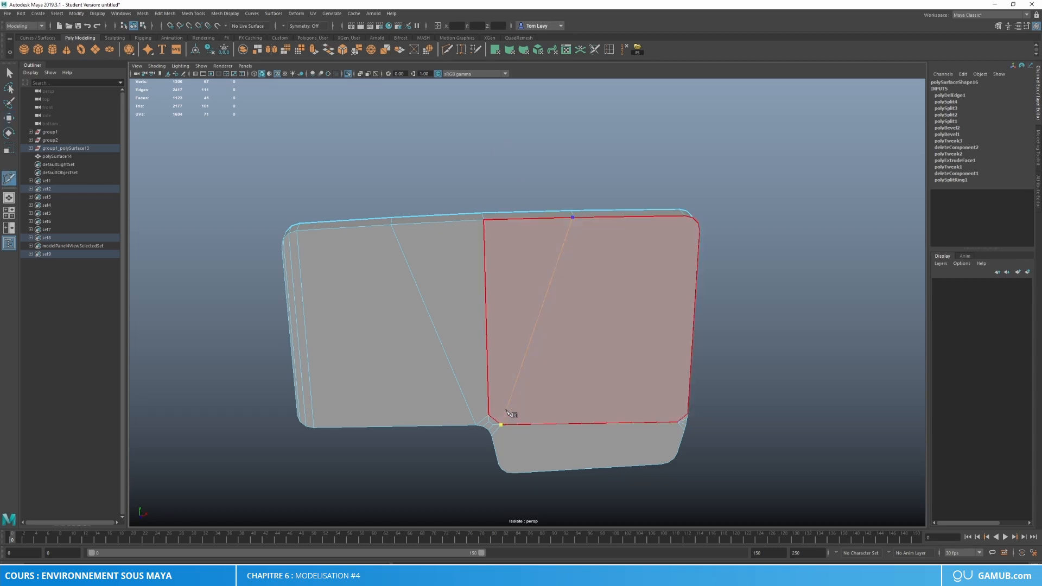
{"action": "key", "text": "ctrl+z"}
{"action": "left_click", "coordinate": [575, 217]}
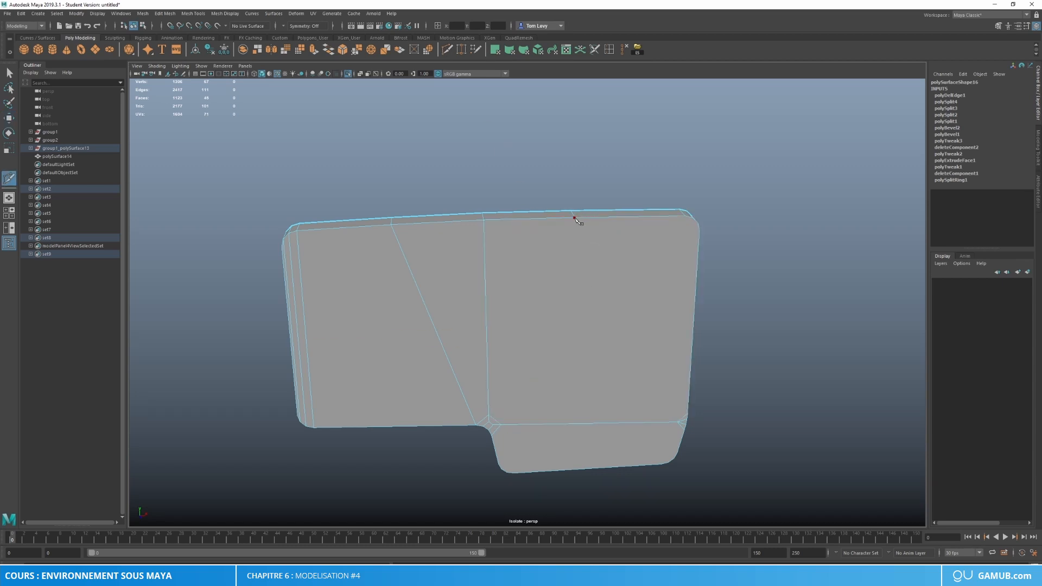
{"action": "right_click", "coordinate": [498, 409]}
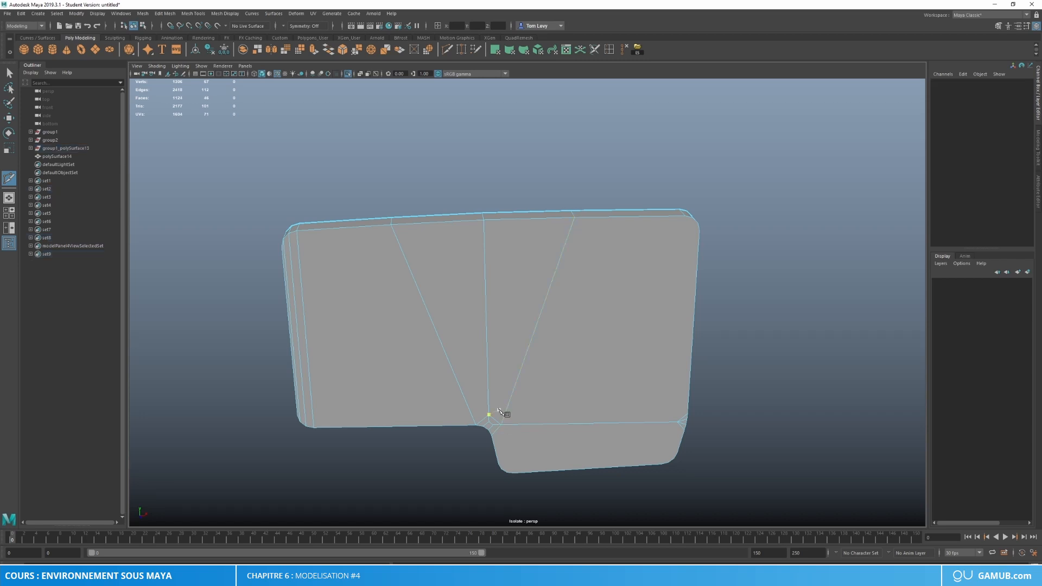
Step: Cut vertical edges across the panel's right end, joining the rounded upper corner, side corner and lower corner vertices
{"action": "left_click_drag", "start_coordinate": [700, 374], "coordinate": [633, 359], "text": "alt"}
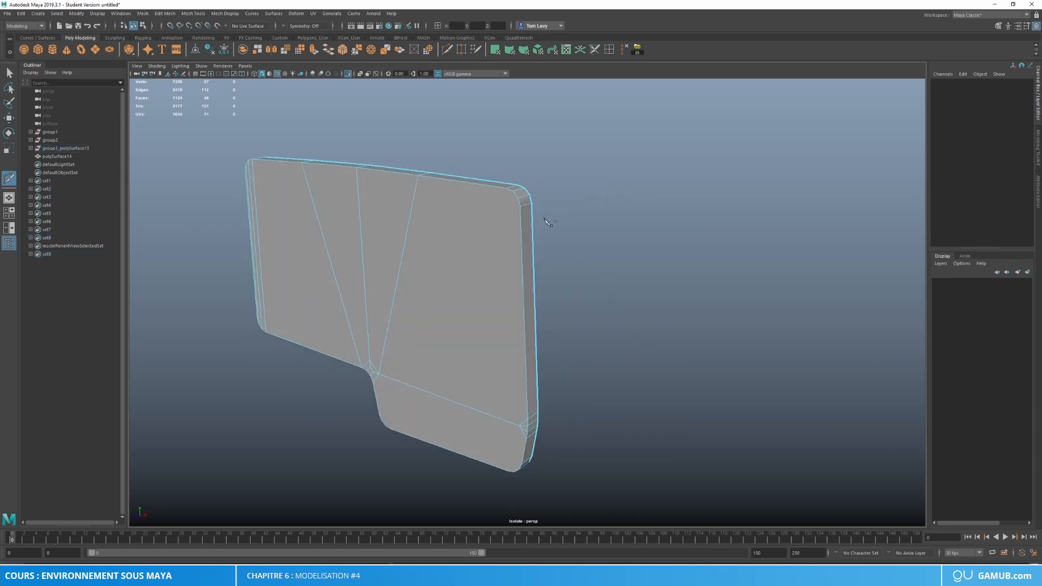
{"action": "left_click", "coordinate": [506, 189]}
{"action": "left_click", "coordinate": [509, 471]}
{"action": "right_click", "coordinate": [506, 469]}
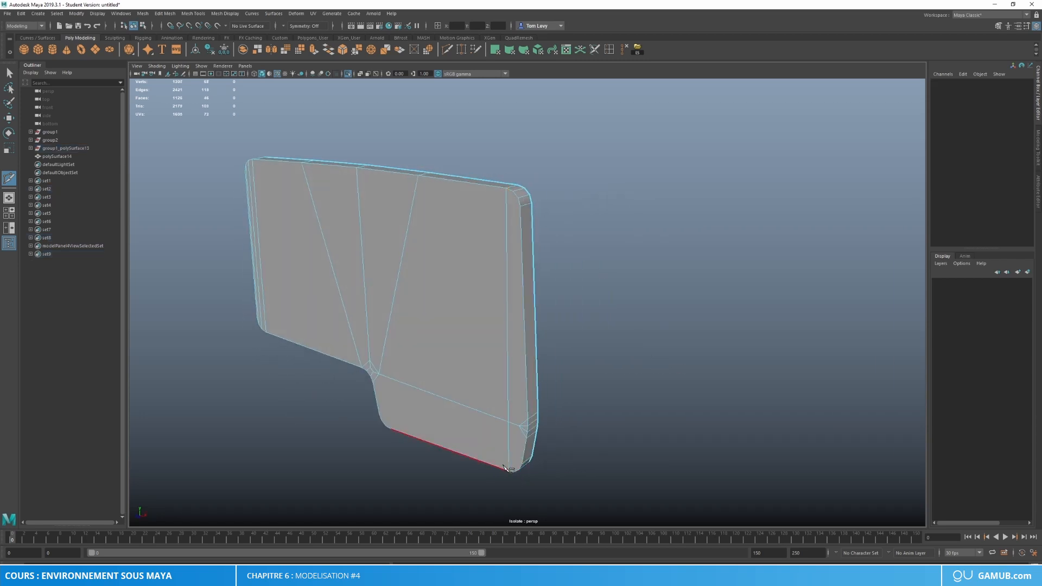
{"action": "left_click_drag", "start_coordinate": [581, 432], "coordinate": [591, 403], "text": "alt"}
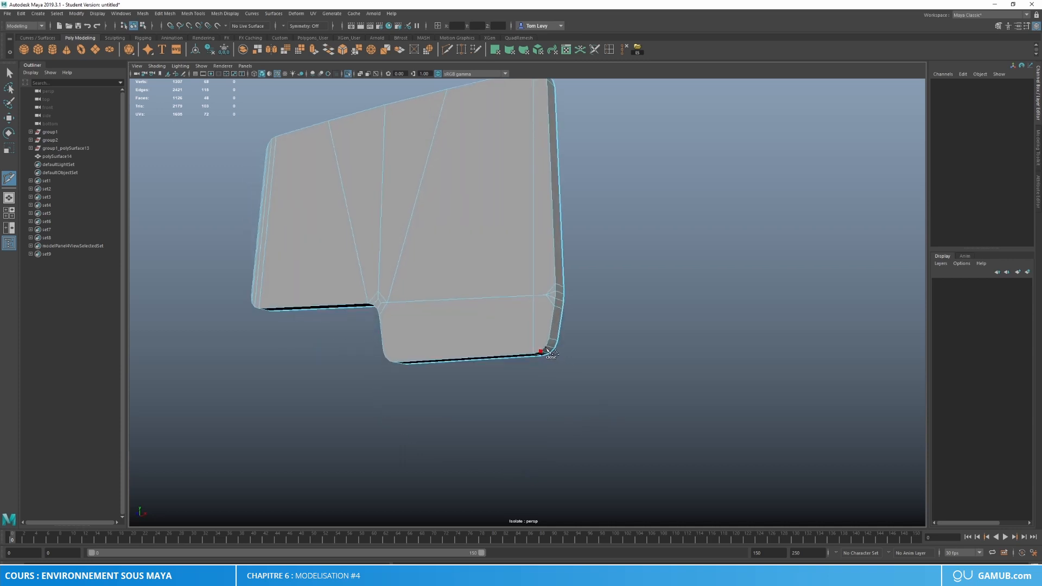
{"action": "left_click_drag", "start_coordinate": [551, 353], "coordinate": [611, 284], "text": "alt"}
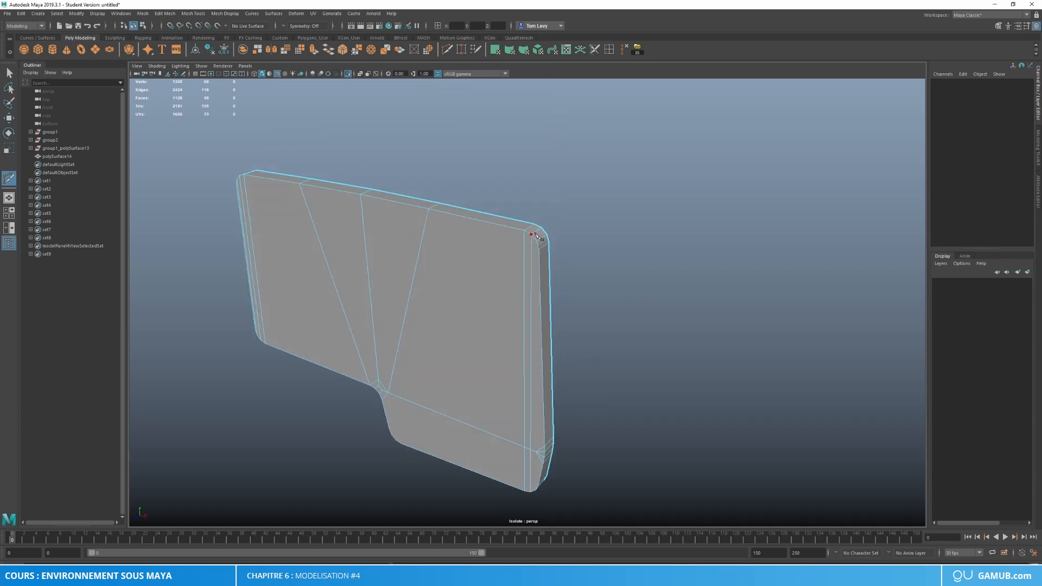
{"action": "left_click", "coordinate": [538, 448]}
{"action": "left_click_drag", "start_coordinate": [540, 445], "coordinate": [598, 394], "text": "alt"}
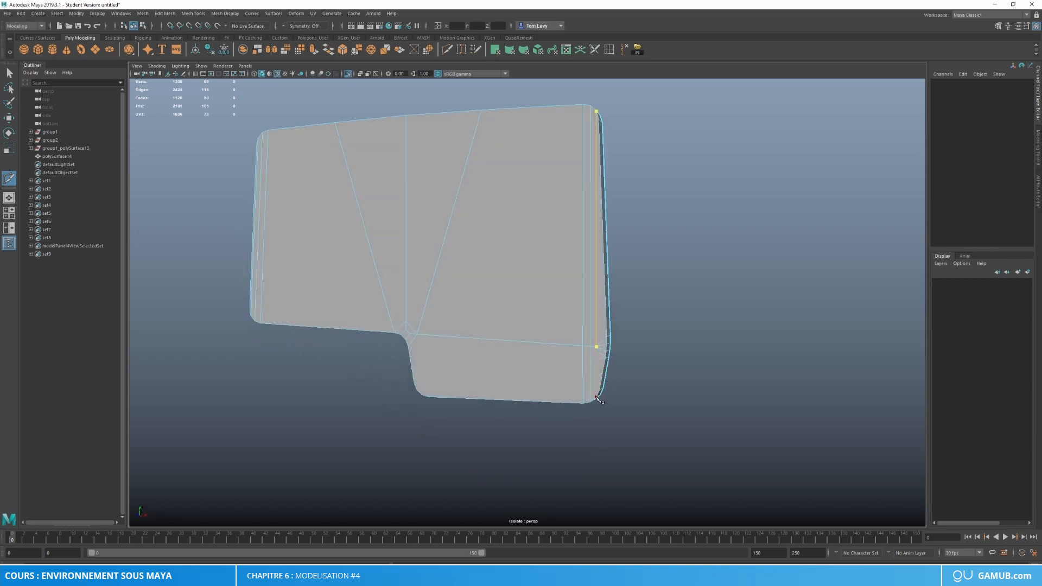
{"action": "left_click", "coordinate": [598, 398]}
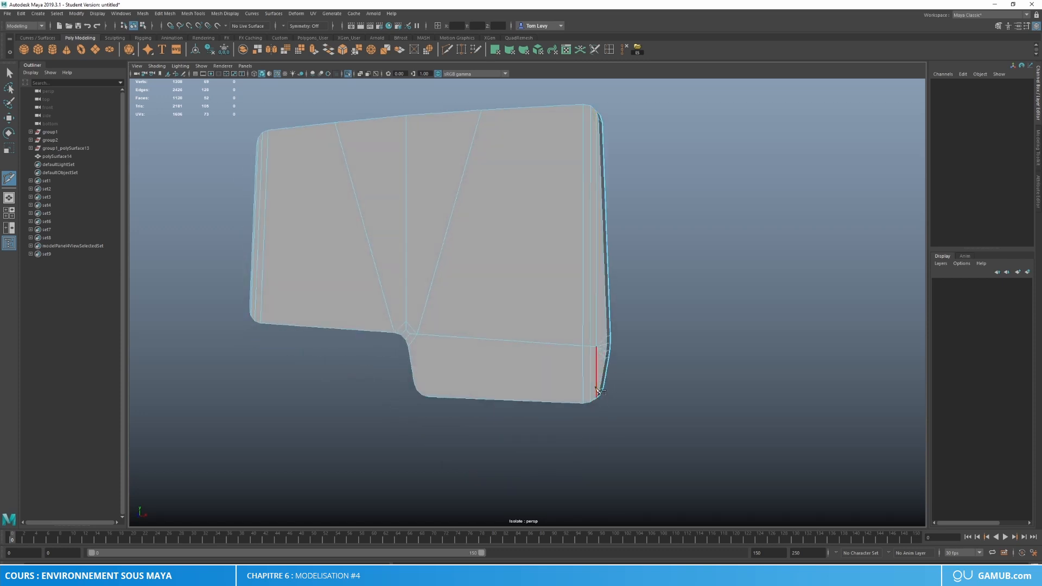
Step: Cut edges from the face vertex beside the notch to the vertices of the rounded corner below it
{"action": "left_click_drag", "start_coordinate": [663, 362], "coordinate": [661, 353], "text": "alt"}
{"action": "scroll", "coordinate": [659, 353], "scroll_direction": "up", "scroll_amount": 3}
{"action": "middle_click_drag", "start_coordinate": [658, 353], "coordinate": [636, 369], "text": "alt"}
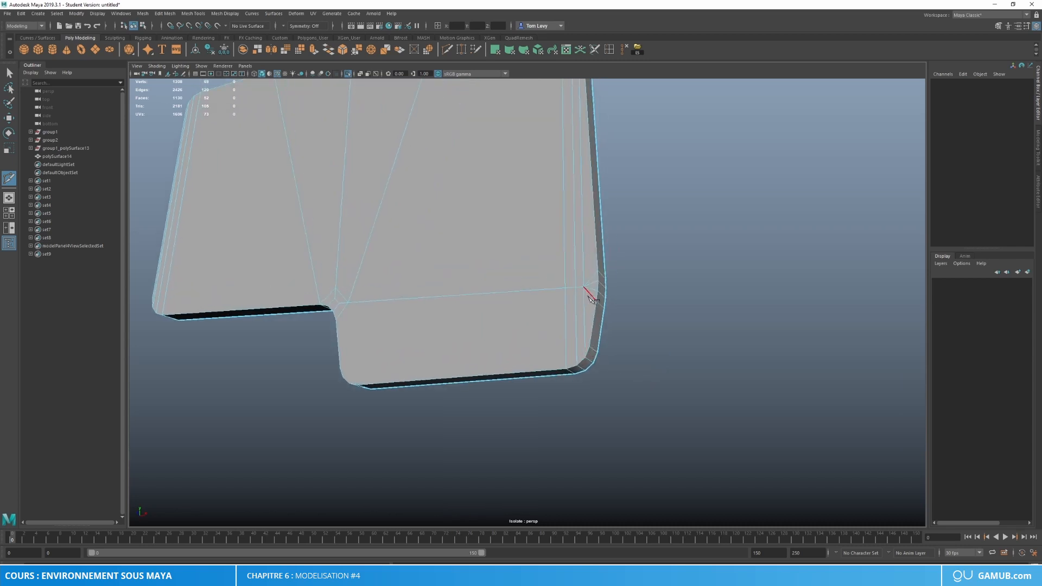
{"action": "left_click_drag", "start_coordinate": [423, 381], "coordinate": [463, 374], "text": "alt"}
{"action": "left_click", "coordinate": [475, 315]}
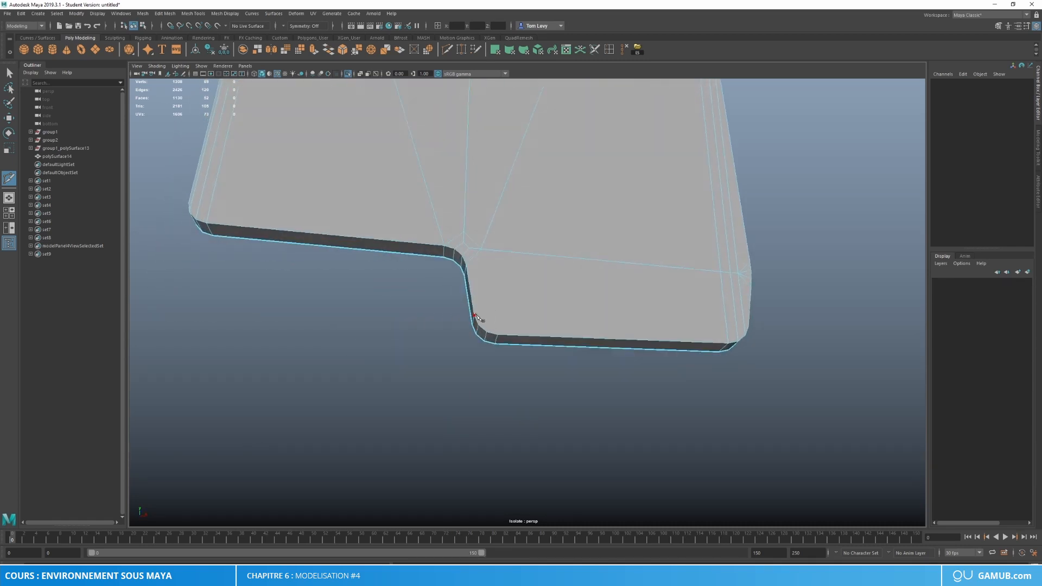
{"action": "left_click", "coordinate": [481, 250]}
{"action": "left_click", "coordinate": [487, 330]}
{"action": "left_click", "coordinate": [481, 250]}
{"action": "key", "text": "w"}
{"action": "right_click_drag", "start_coordinate": [583, 278], "coordinate": [685, 230]}
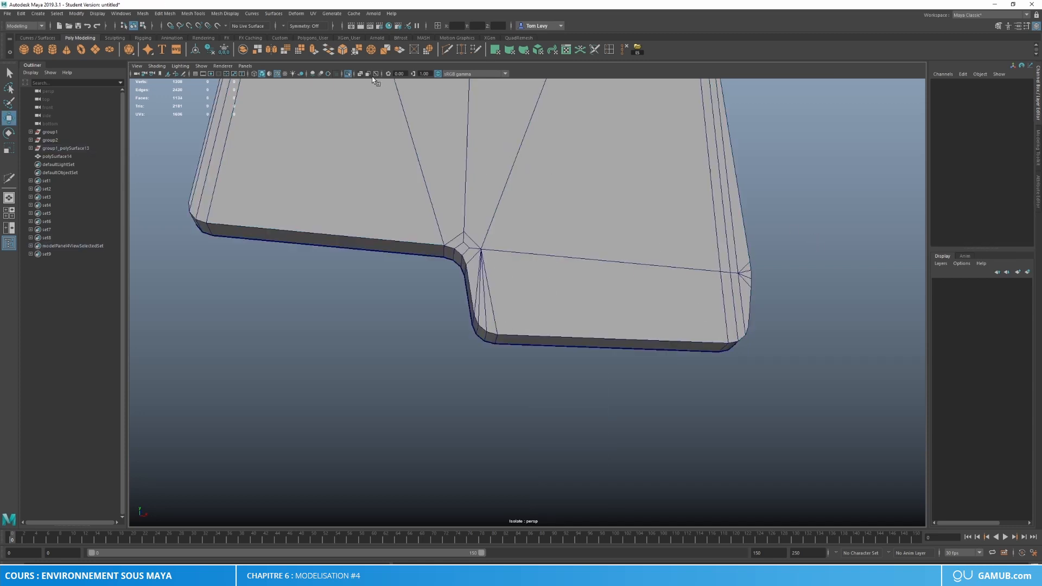
Step: Turn off isolation to show the whole vehicle and frame the selected door panel
{"action": "left_click", "coordinate": [348, 74]}
{"action": "scroll", "coordinate": [516, 228], "scroll_direction": "down", "scroll_amount": 5}
{"action": "left_click_drag", "start_coordinate": [516, 228], "coordinate": [666, 292], "text": "alt"}
{"action": "left_click", "coordinate": [666, 293]}
{"action": "key", "text": "f"}
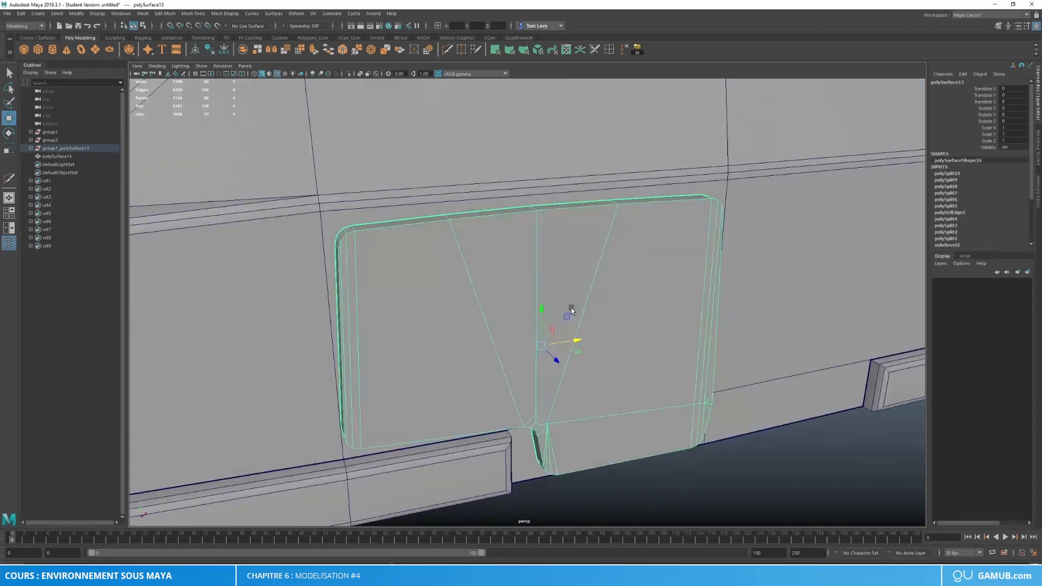
Step: Bevel the edges around the door panel's outer face outline with a fraction of 1 and 2 segments
{"action": "right_click_drag", "start_coordinate": [571, 310], "coordinate": [559, 235]}
{"action": "left_click", "coordinate": [554, 205]}
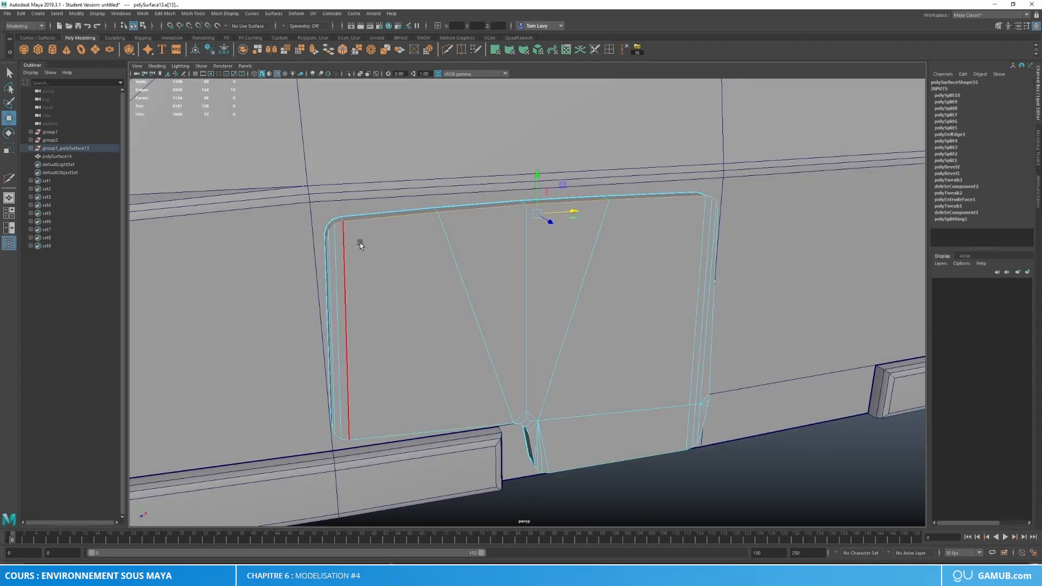
{"action": "left_click", "coordinate": [325, 261], "text": "shift"}
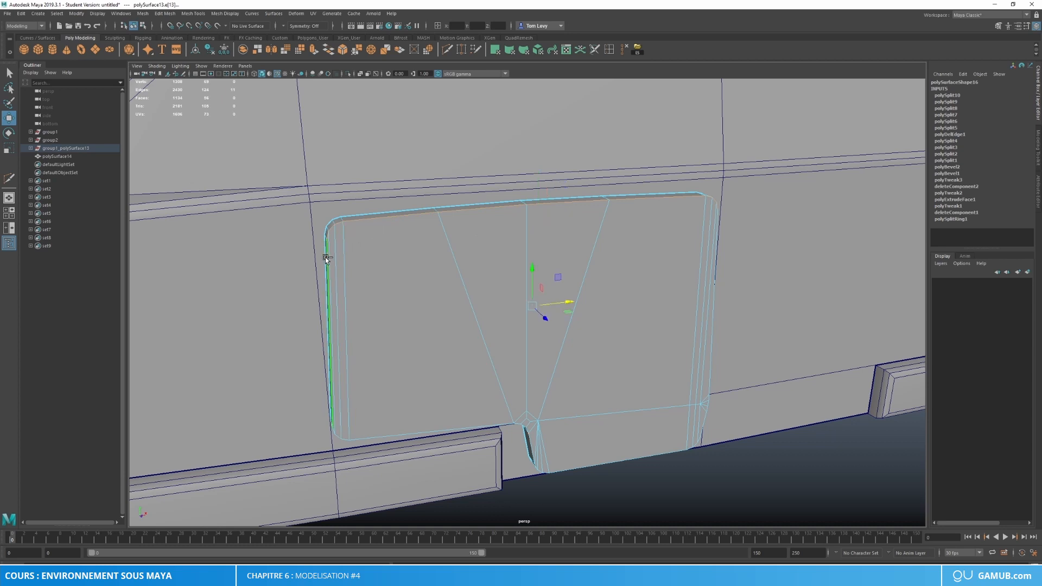
{"action": "left_click", "coordinate": [335, 432], "text": "shift"}
{"action": "left_click_drag", "start_coordinate": [536, 440], "coordinate": [520, 255], "text": "alt"}
{"action": "double_click", "coordinate": [523, 240], "text": "shift"}
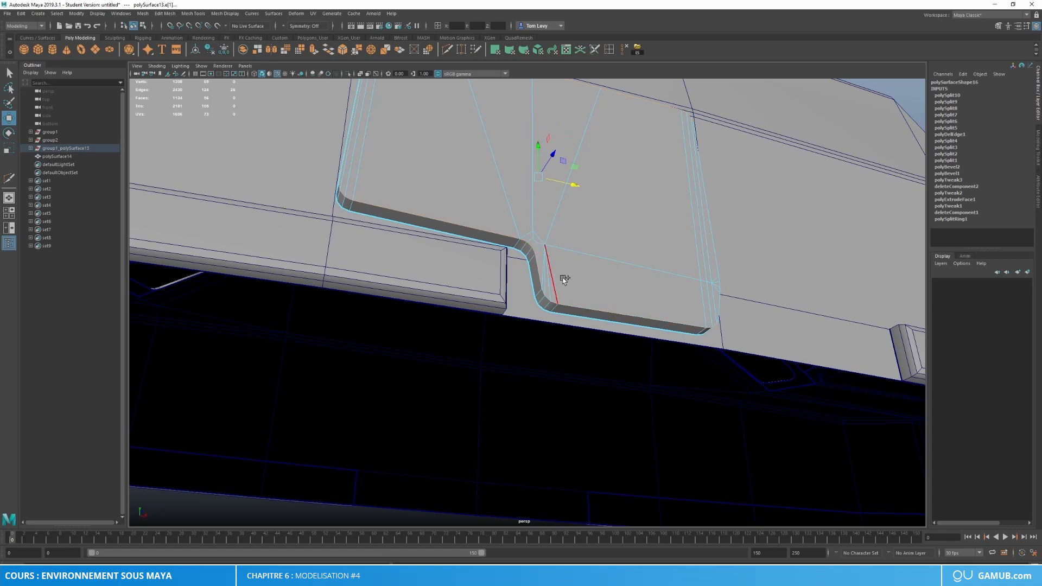
{"action": "left_click_drag", "start_coordinate": [652, 294], "coordinate": [562, 335], "text": "alt"}
{"action": "double_click", "coordinate": [548, 369], "text": "shift"}
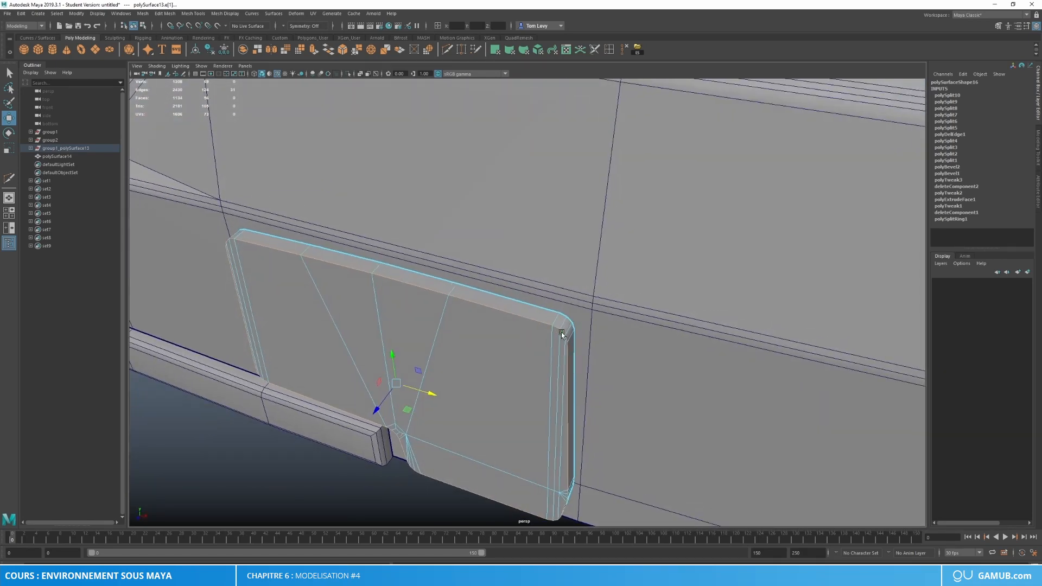
{"action": "left_click", "coordinate": [356, 49]}
{"action": "left_click_drag", "start_coordinate": [431, 154], "coordinate": [477, 211], "text": "alt"}
{"action": "right_click_drag", "start_coordinate": [477, 210], "coordinate": [590, 220], "text": "alt"}
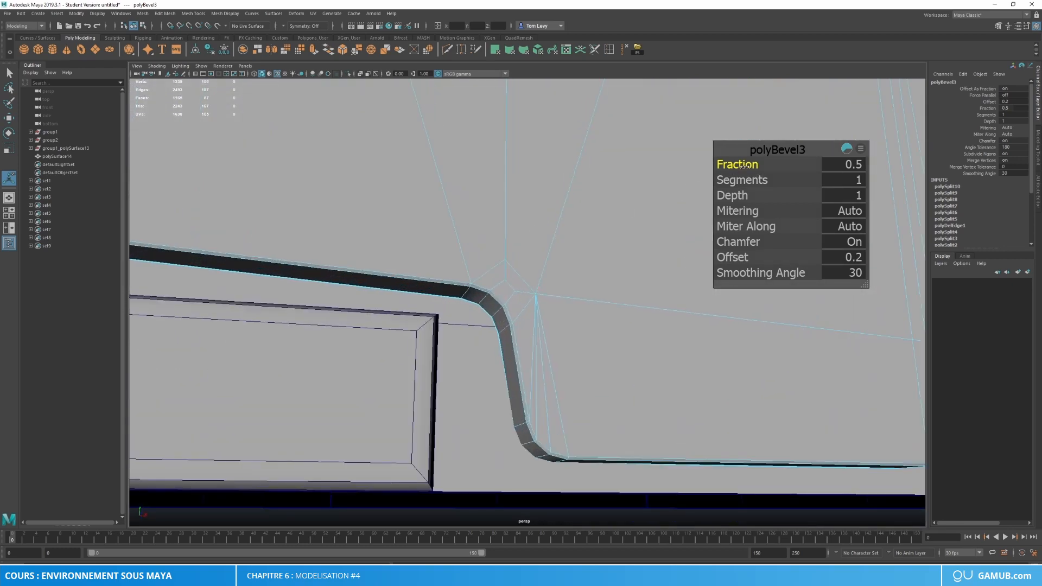
{"action": "left_click_drag", "start_coordinate": [745, 165], "coordinate": [754, 179]}
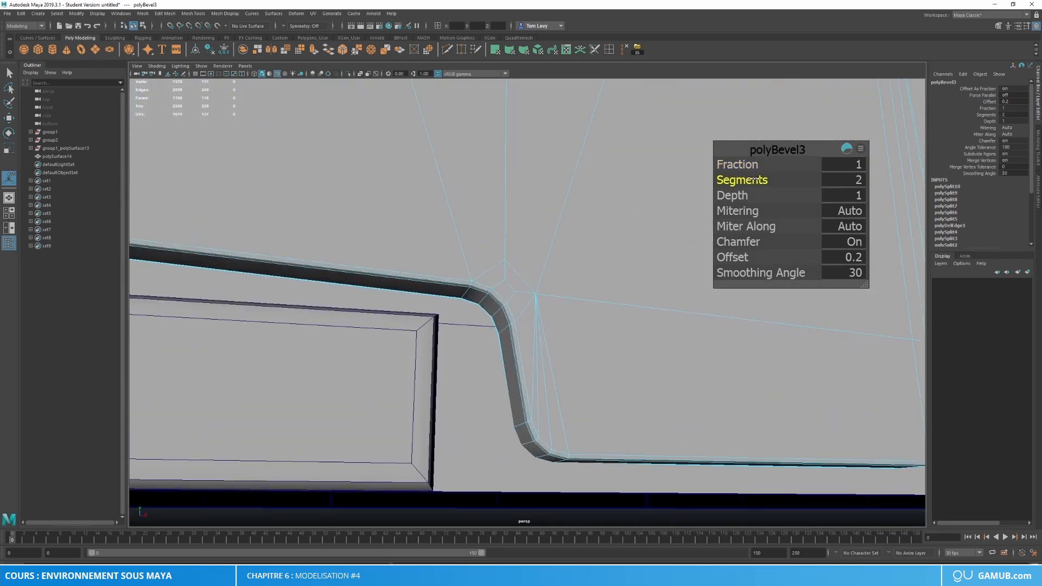
{"action": "key", "text": "w"}
{"action": "right_click_drag", "start_coordinate": [574, 277], "coordinate": [645, 234]}
Step: Select the door panel and, in the top view, snap its pivot to the centre of the vehicle
{"action": "right_click_drag", "start_coordinate": [711, 326], "coordinate": [653, 367], "text": "alt"}
{"action": "left_click", "coordinate": [693, 453]}
{"action": "scroll", "coordinate": [692, 452], "scroll_direction": "down", "scroll_amount": 5}
{"action": "left_click_drag", "start_coordinate": [689, 447], "coordinate": [659, 483], "text": "alt"}
{"action": "left_click", "coordinate": [564, 404]}
{"action": "scroll", "coordinate": [582, 465], "scroll_direction": "down", "scroll_amount": 5}
{"action": "left_click_drag", "start_coordinate": [582, 465], "coordinate": [647, 445], "text": "alt"}
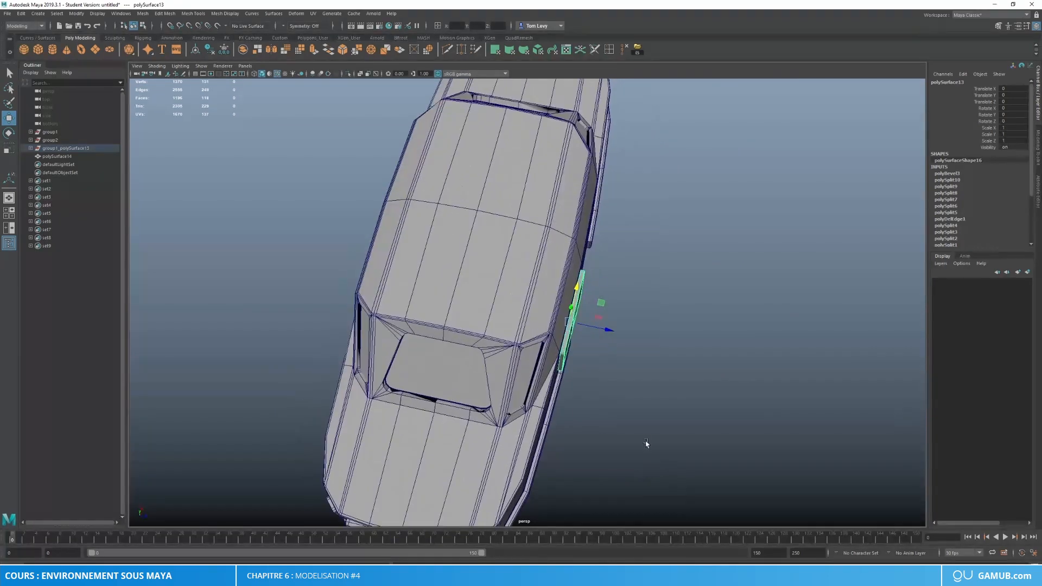
{"action": "scroll", "coordinate": [608, 348], "scroll_direction": "up", "scroll_amount": 4}
{"action": "key", "text": "space"}
{"action": "left_click_drag", "start_coordinate": [608, 349], "coordinate": [608, 326]}
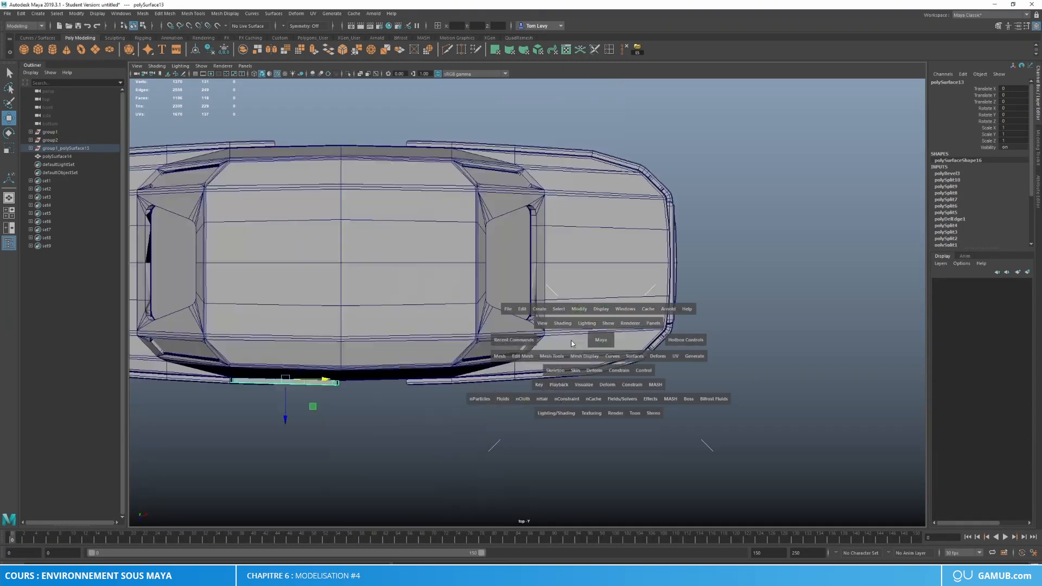
{"action": "scroll", "coordinate": [525, 380], "scroll_direction": "up", "scroll_amount": 2}
{"action": "key", "text": "d"}
{"action": "key", "text": "v"}
{"action": "left_click_drag", "start_coordinate": [376, 435], "coordinate": [411, 290]}
Step: Duplicate the door panel and mirror the copy along the vehicle's length with a Scale X of -1
{"action": "key", "text": "ctrl+d"}
{"action": "key", "text": "r"}
{"action": "double_click", "coordinate": [1023, 128]}
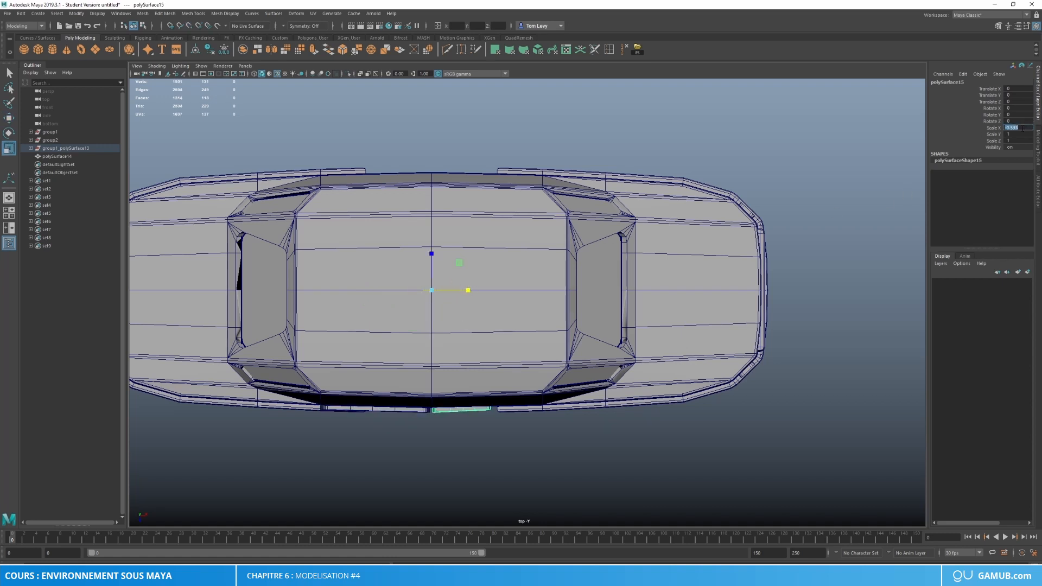
{"action": "type", "text": "-1"}
{"action": "key", "text": "Return"}
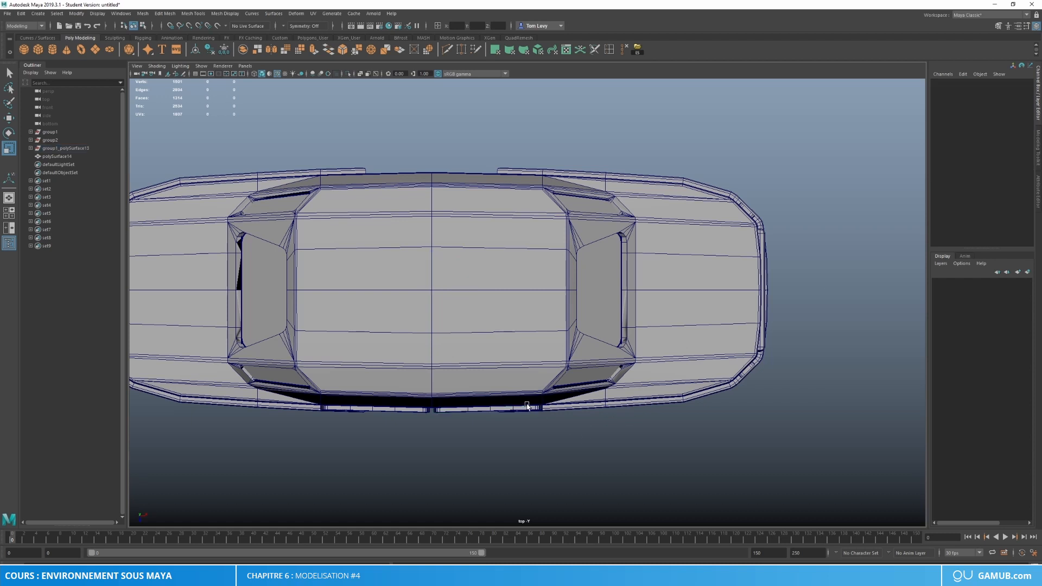
Step: Duplicate the mirrored panel and flip the copy to the vehicle's opposite side with a Scale Z of -1
{"action": "double_click", "coordinate": [1012, 142]}
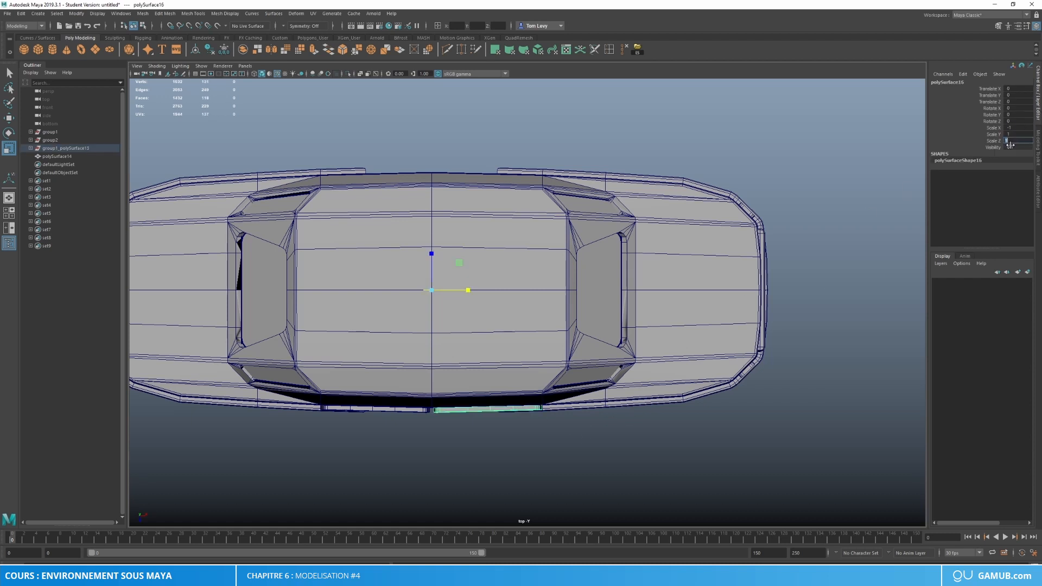
{"action": "type", "text": "-1"}
{"action": "key", "text": "Return"}
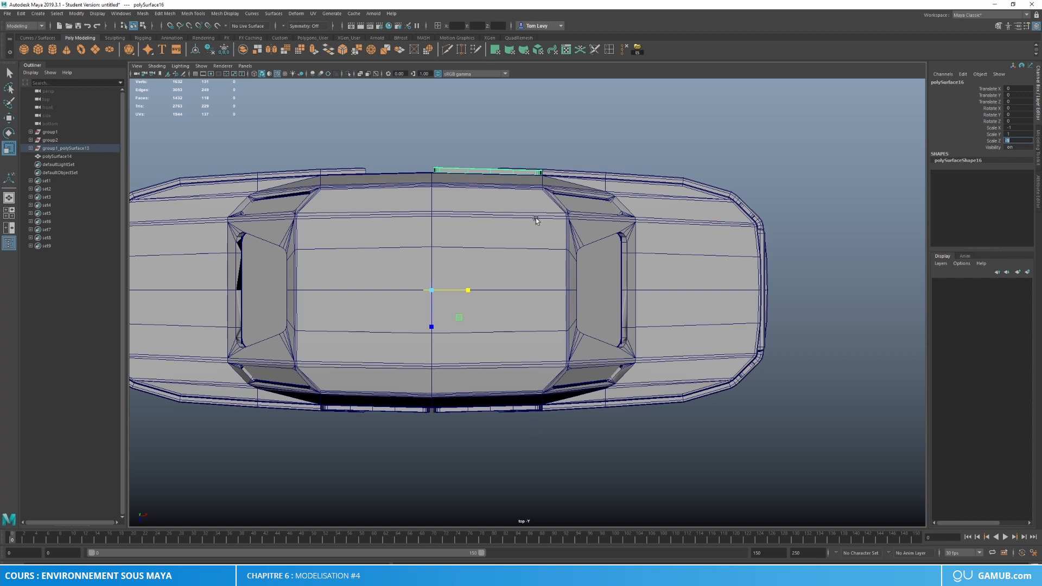
Step: Try to mirror a duplicate of the flipped door panel along the vehicle's length to the remaining door position using Scale X
{"action": "double_click", "coordinate": [1022, 127]}
{"action": "type", "text": "-1"}
{"action": "key", "text": "Return"}
{"action": "type", "text": "0"}
{"action": "key", "text": "Return"}
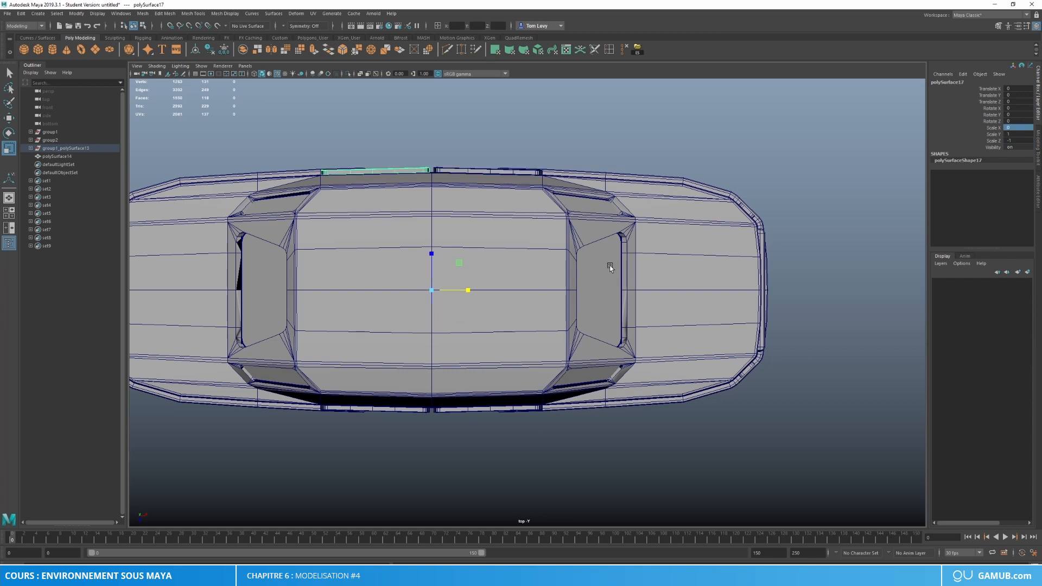
{"action": "left_click", "coordinate": [609, 265]}
{"action": "key", "text": "space"}
{"action": "left_click_drag", "start_coordinate": [608, 269], "coordinate": [548, 240]}
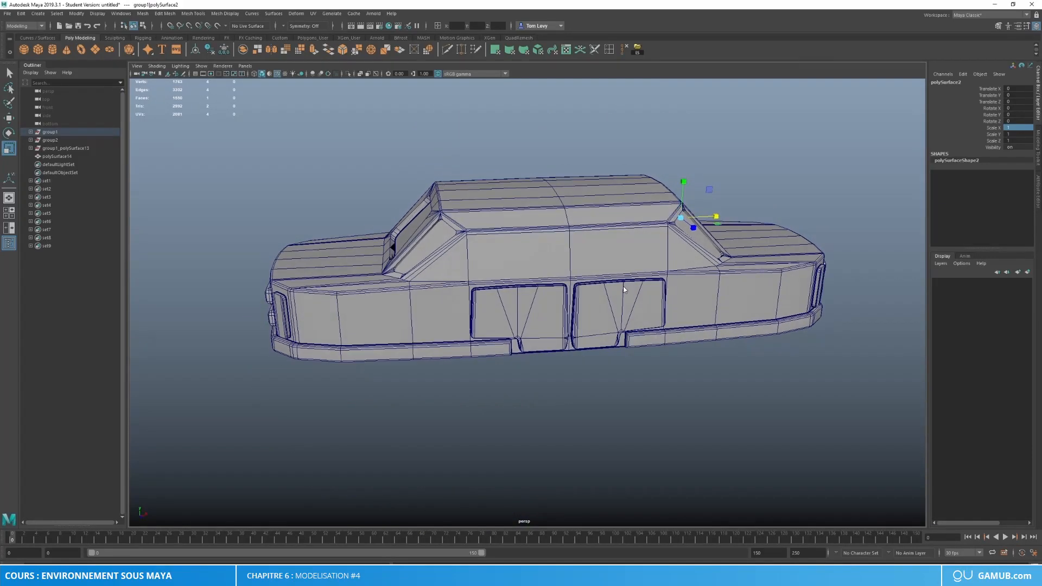
Step: Group all the vehicle's parts together and delete the leftover groups group1, group2 and group1_polySurface13
{"action": "left_click", "coordinate": [710, 383]}
{"action": "scroll", "coordinate": [690, 380], "scroll_direction": "down", "scroll_amount": 4}
{"action": "left_click_drag", "start_coordinate": [604, 357], "coordinate": [665, 367], "text": "alt"}
{"action": "left_click_drag", "start_coordinate": [384, 186], "coordinate": [625, 448]}
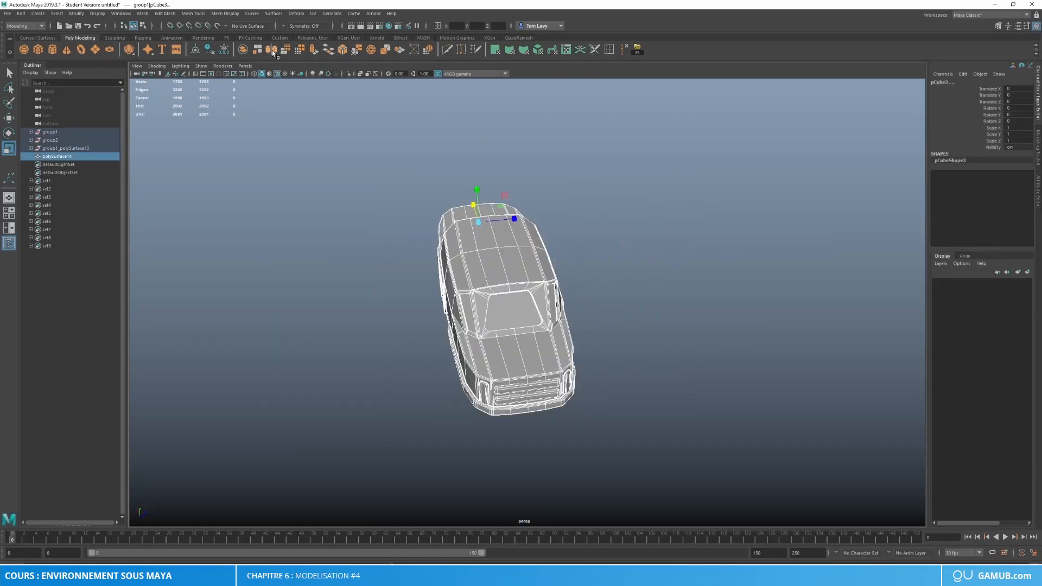
{"action": "key", "text": "ctrl+g"}
{"action": "key", "text": "w"}
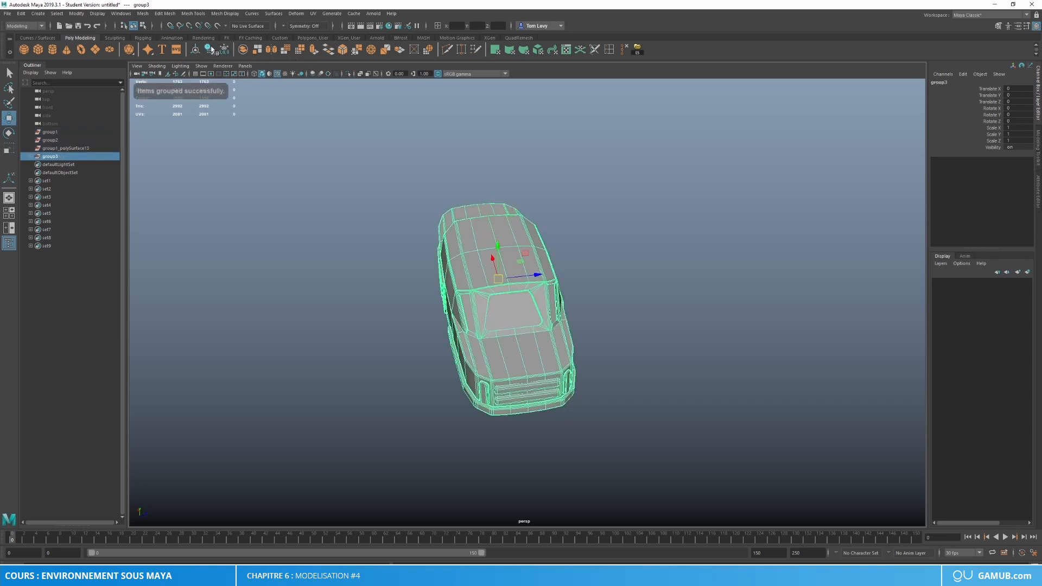
{"action": "left_click_drag", "start_coordinate": [72, 150], "coordinate": [61, 134]}
{"action": "key", "text": "Delete"}
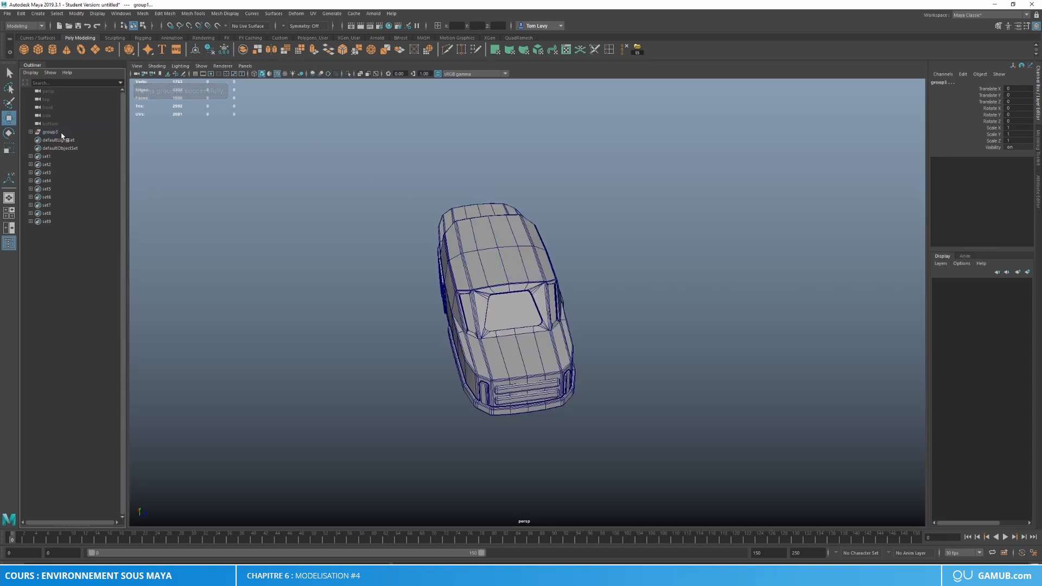
Step: Rename the new vehicle group as Car
{"action": "double_click", "coordinate": [57, 133]}
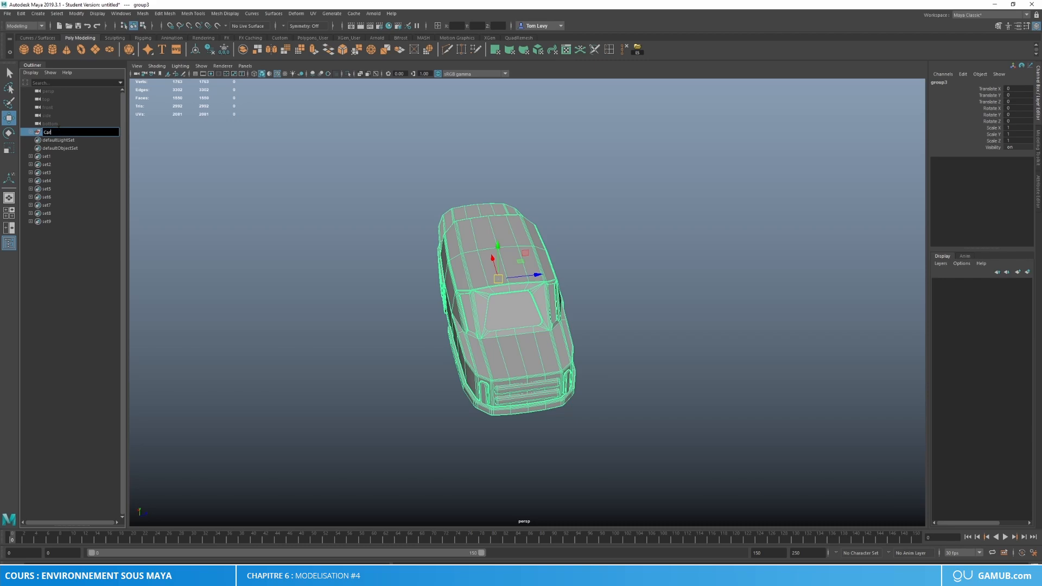
{"action": "type", "text": "Car"}
{"action": "key", "text": "Return"}
{"action": "left_click_drag", "start_coordinate": [618, 293], "coordinate": [666, 244], "text": "alt"}
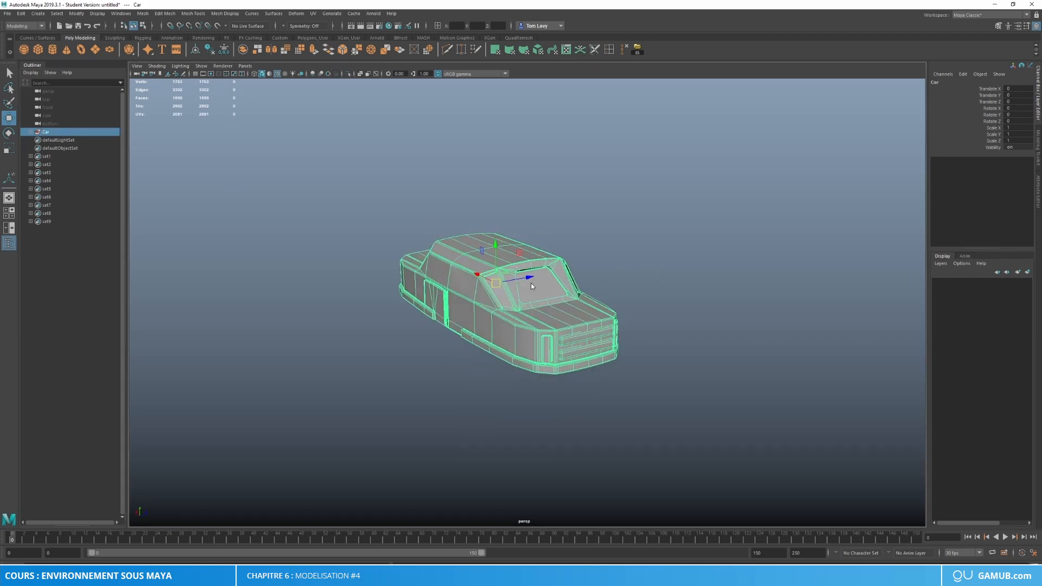
Step: Delete the flattened door panel copy in the middle of the car's side
{"action": "left_click", "coordinate": [639, 231]}
{"action": "scroll", "coordinate": [557, 325], "scroll_direction": "up", "scroll_amount": 5}
{"action": "mouse_move", "coordinate": [483, 336]}
{"action": "left_mouse_down", "text": "alt"}
{"action": "mouse_move", "coordinate": [565, 319]}
{"action": "mouse_move", "coordinate": [482, 329]}
{"action": "left_mouse_up", "text": "alt"}
{"action": "left_click", "coordinate": [469, 319]}
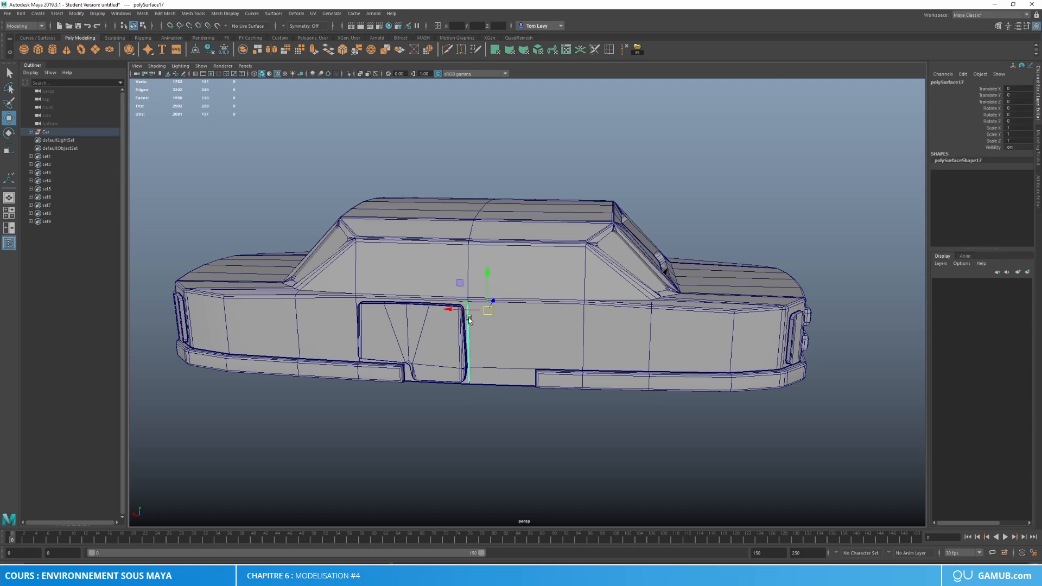
{"action": "left_click_drag", "start_coordinate": [667, 258], "coordinate": [682, 323], "text": "alt"}
{"action": "left_click", "coordinate": [683, 324]}
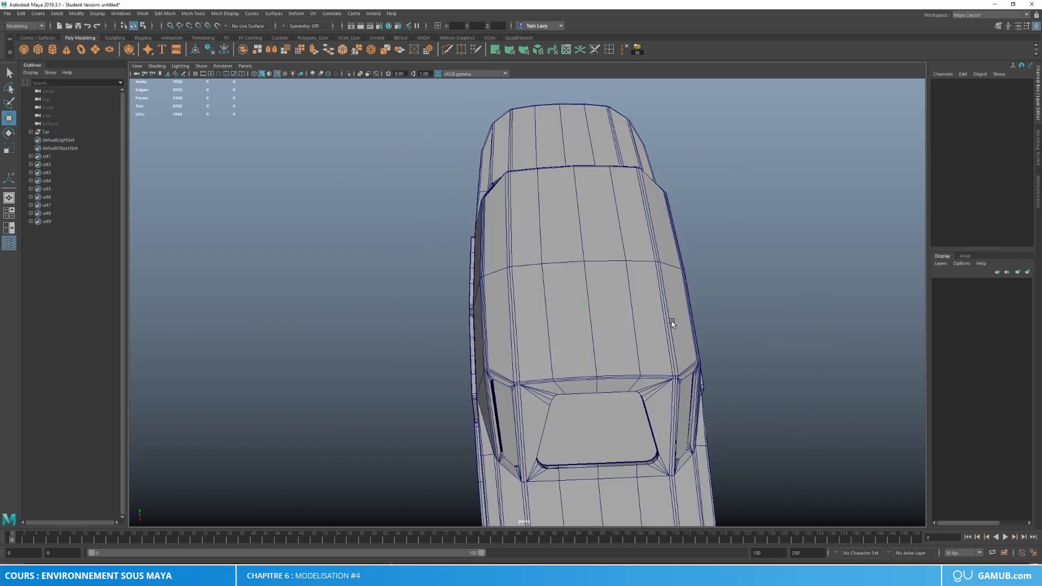
{"action": "scroll", "coordinate": [607, 318], "scroll_direction": "up", "scroll_amount": 3}
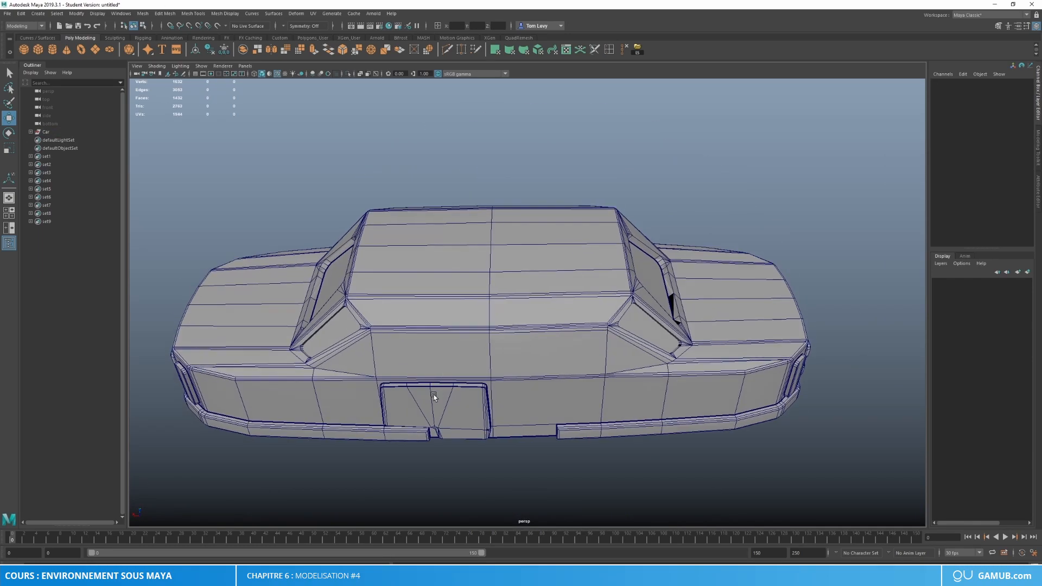
Step: Duplicate the remaining door panel on this side and mirror the copy along the car's length with a Scale X of -1
{"action": "left_click", "coordinate": [432, 415]}
{"action": "left_click_drag", "start_coordinate": [507, 321], "coordinate": [522, 415], "text": "alt"}
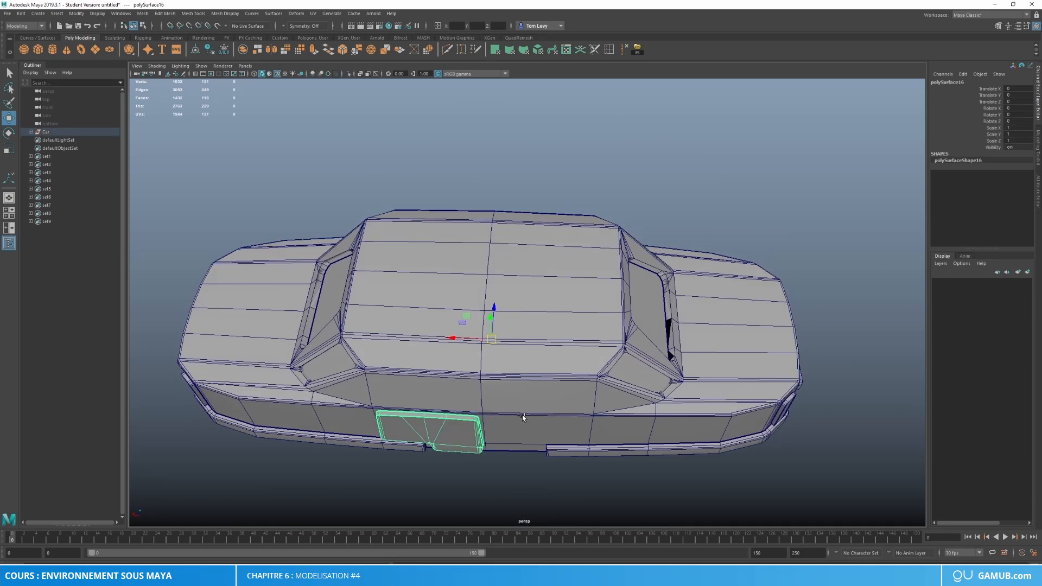
{"action": "key", "text": "r"}
{"action": "left_click_drag", "start_coordinate": [455, 337], "coordinate": [518, 340]}
{"action": "left_click", "coordinate": [1020, 127]}
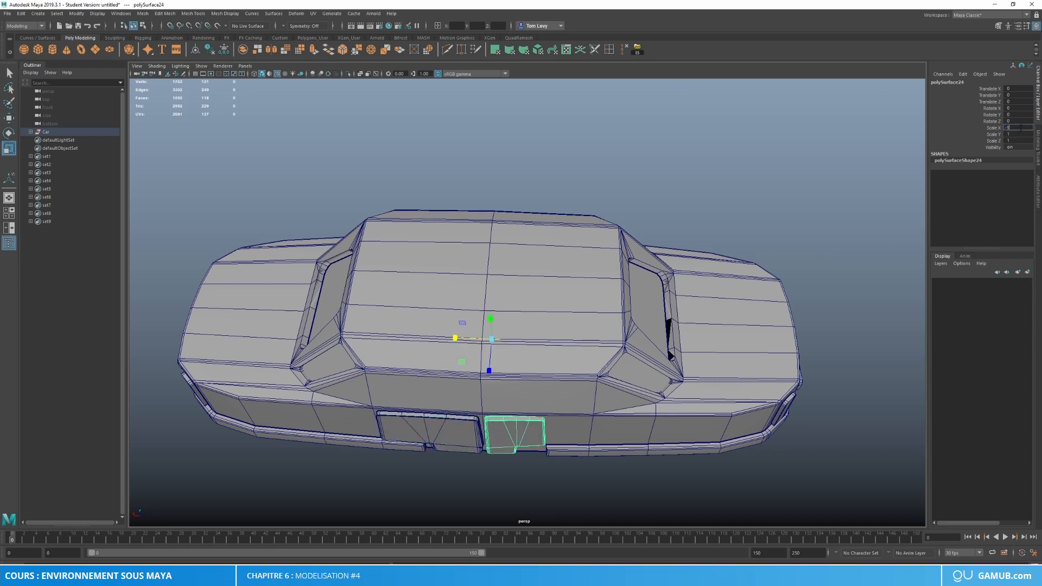
{"action": "type", "text": "-1"}
{"action": "key", "text": "Return"}
Step: Freeze the transformations of the mirrored door panel and the car body and centre their pivots
{"action": "left_click", "coordinate": [463, 266], "text": "shift"}
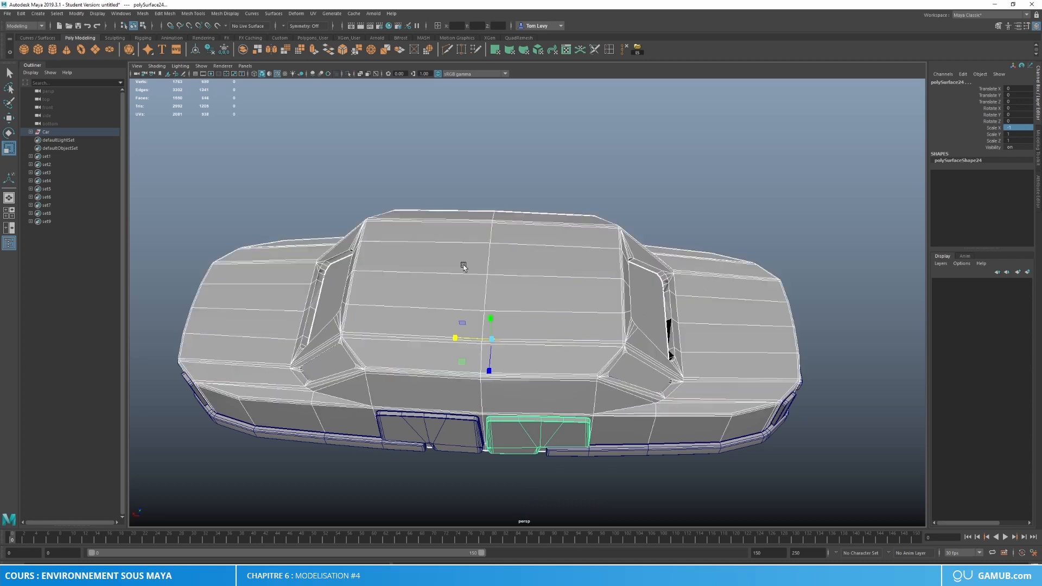
{"action": "left_click", "coordinate": [197, 50]}
{"action": "left_click", "coordinate": [224, 50]}
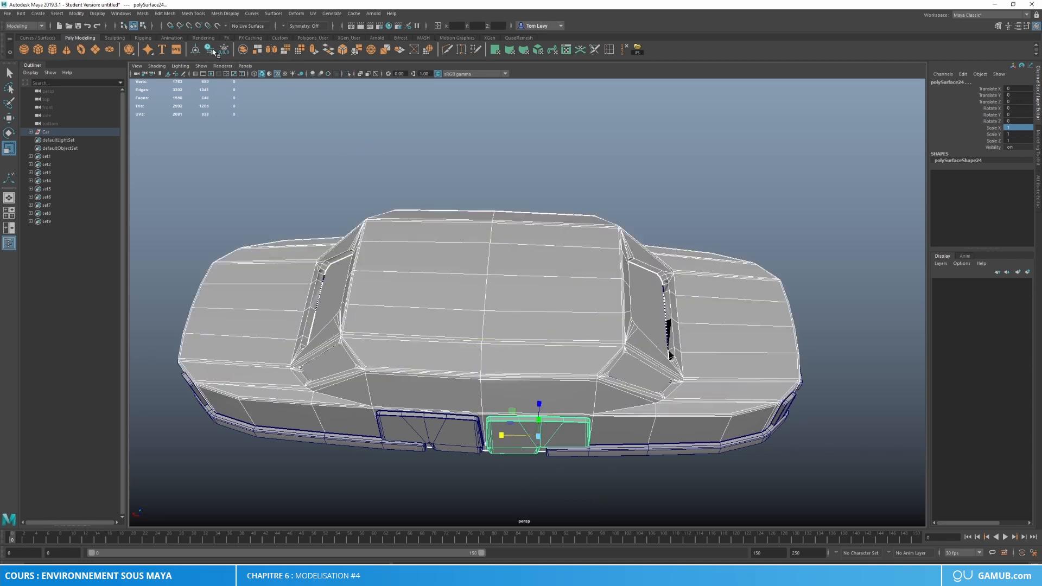
{"action": "key", "text": "w"}
Step: Remove the leftover sets from the scene and check the whole car from the front and side
{"action": "left_click", "coordinate": [726, 239]}
{"action": "scroll", "coordinate": [756, 360], "scroll_direction": "down", "scroll_amount": 4}
{"action": "left_click_drag", "start_coordinate": [756, 361], "coordinate": [663, 349], "text": "alt"}
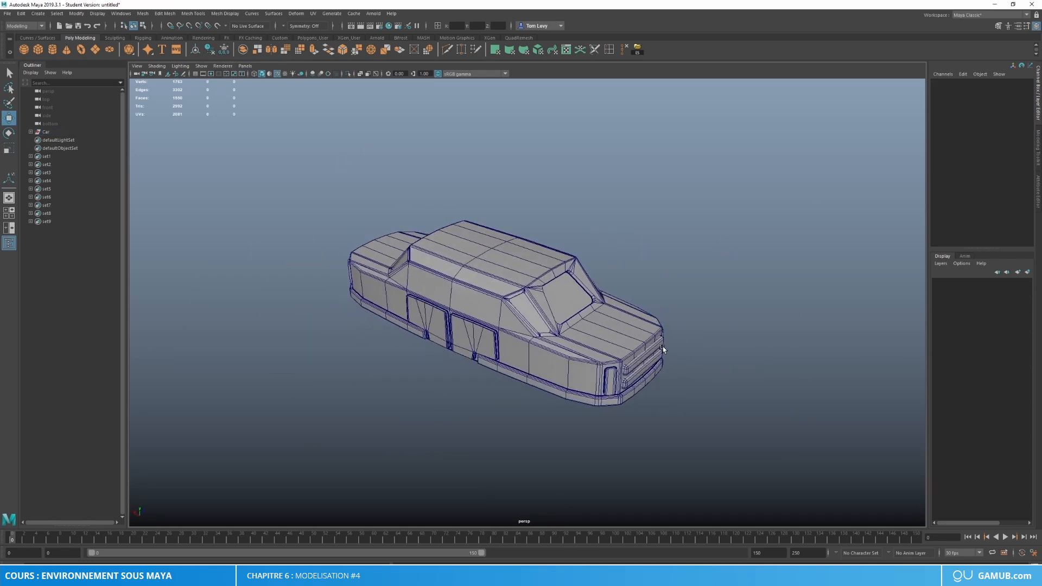
{"action": "scroll", "coordinate": [663, 349], "scroll_direction": "down", "scroll_amount": 2}
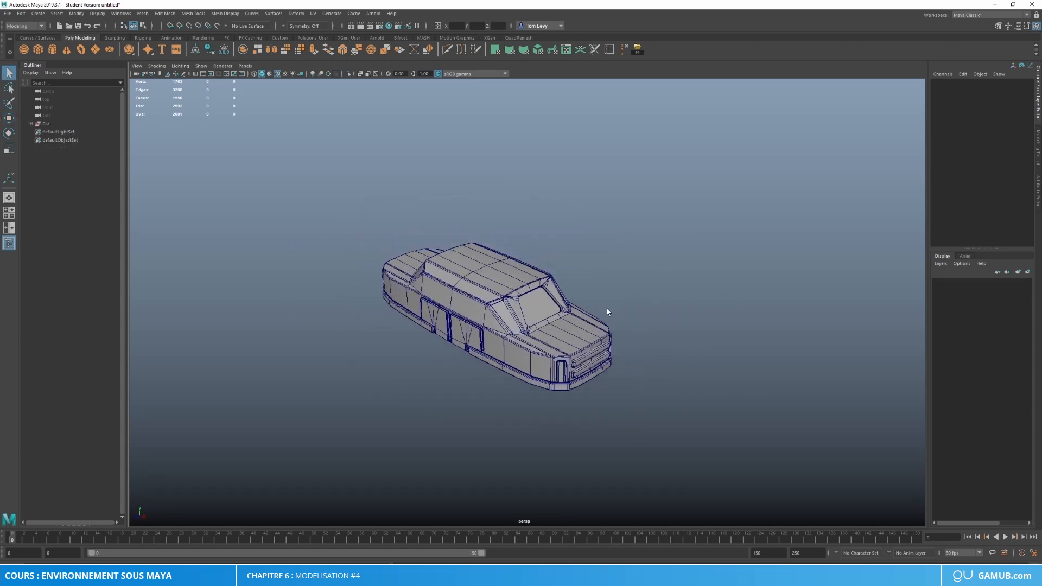
{"action": "left_click_drag", "start_coordinate": [607, 309], "coordinate": [537, 348], "text": "alt"}
{"action": "scroll", "coordinate": [516, 362], "scroll_direction": "up", "scroll_amount": 5}
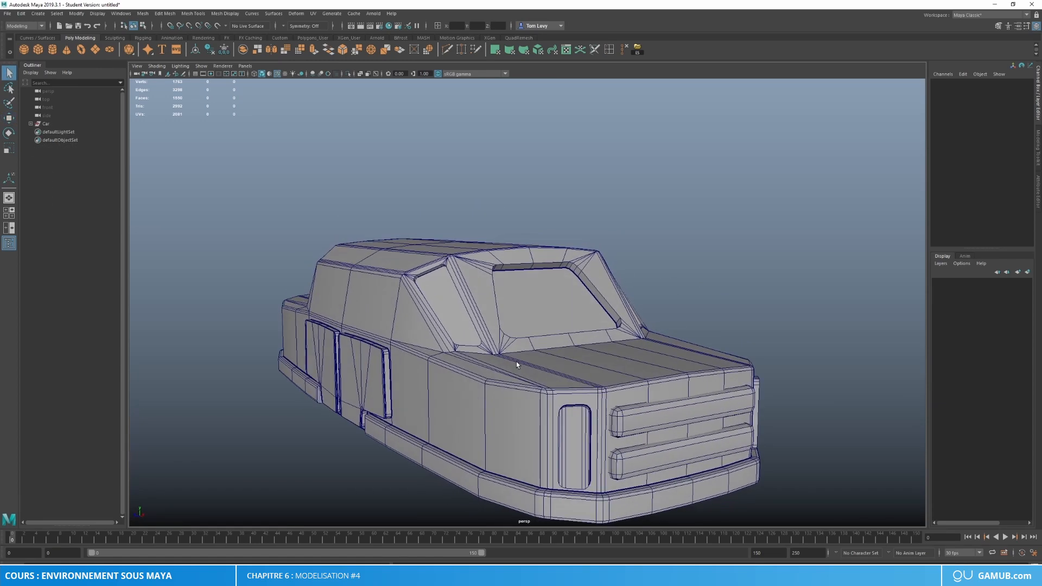
{"action": "scroll", "coordinate": [517, 364], "scroll_direction": "down", "scroll_amount": 2}
{"action": "scroll", "coordinate": [583, 417], "scroll_direction": "down", "scroll_amount": 2}
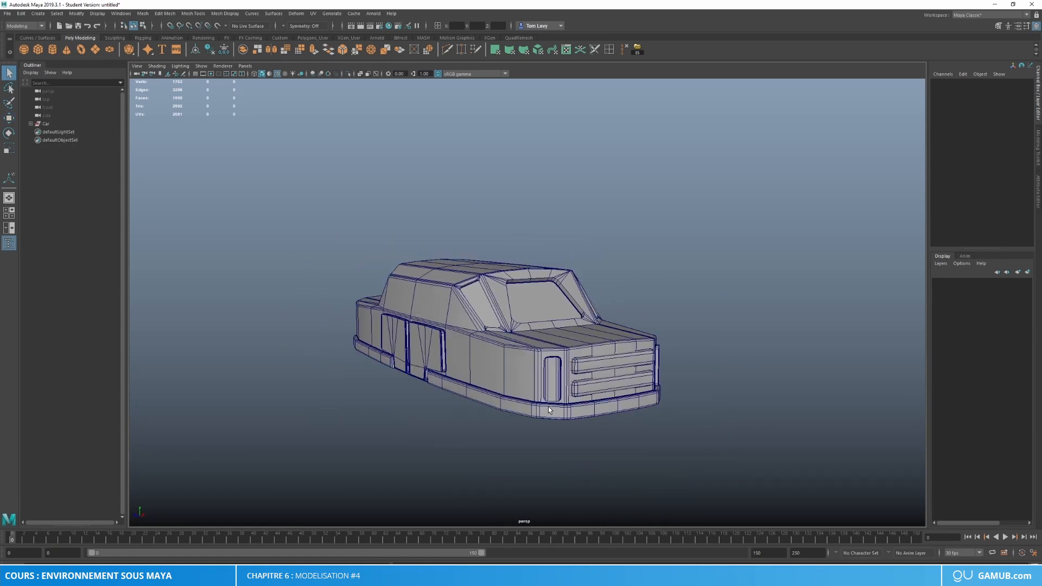
{"action": "left_click_drag", "start_coordinate": [548, 409], "coordinate": [559, 432], "text": "alt"}
Step: Switch to File Explorer and import Movable_Platform.fbx into the Maya scene
{"action": "key", "text": "alt+Tab"}
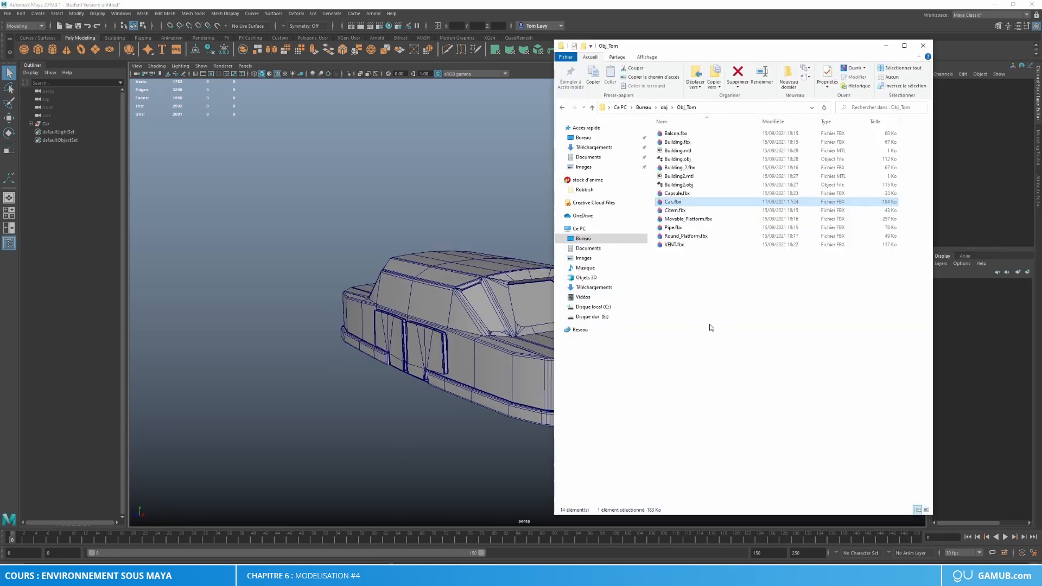
{"action": "left_click", "coordinate": [688, 220]}
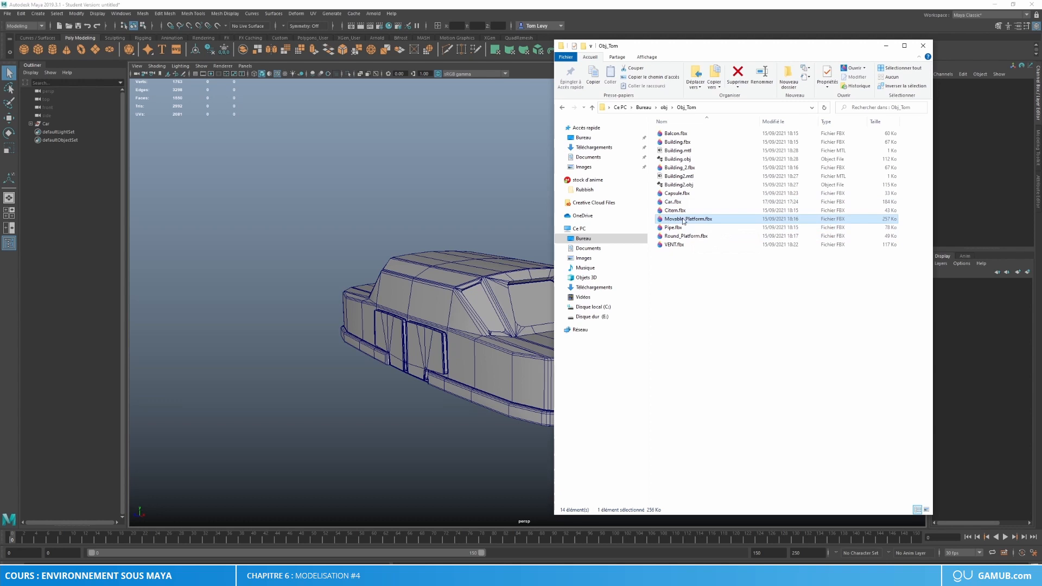
{"action": "left_click_drag", "start_coordinate": [683, 220], "coordinate": [302, 354]}
{"action": "scroll", "coordinate": [302, 354], "scroll_direction": "down", "scroll_amount": 5}
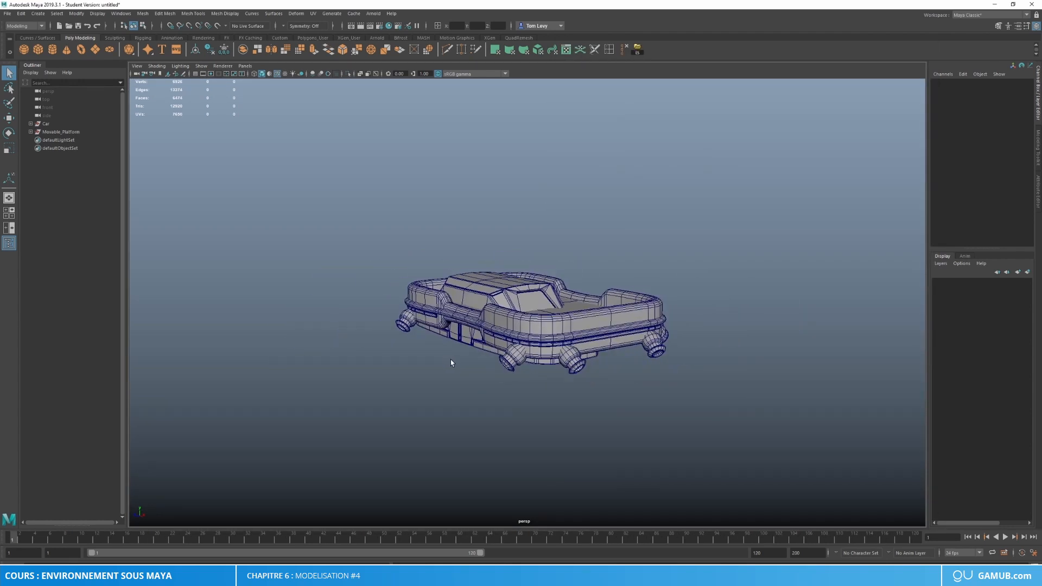
Step: Move the Movable_Platform group sideways clear of the car, to a Translate Z of about -12.4
{"action": "left_click_drag", "start_coordinate": [451, 360], "coordinate": [487, 369], "text": "alt"}
{"action": "left_click", "coordinate": [61, 132]}
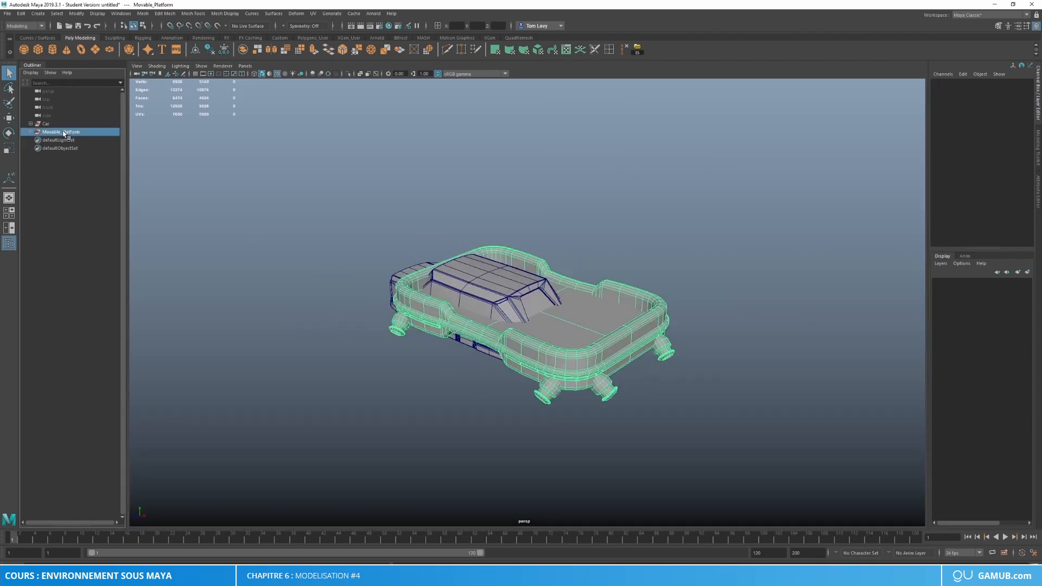
{"action": "key", "text": "w"}
{"action": "left_click_drag", "start_coordinate": [518, 318], "coordinate": [668, 248]}
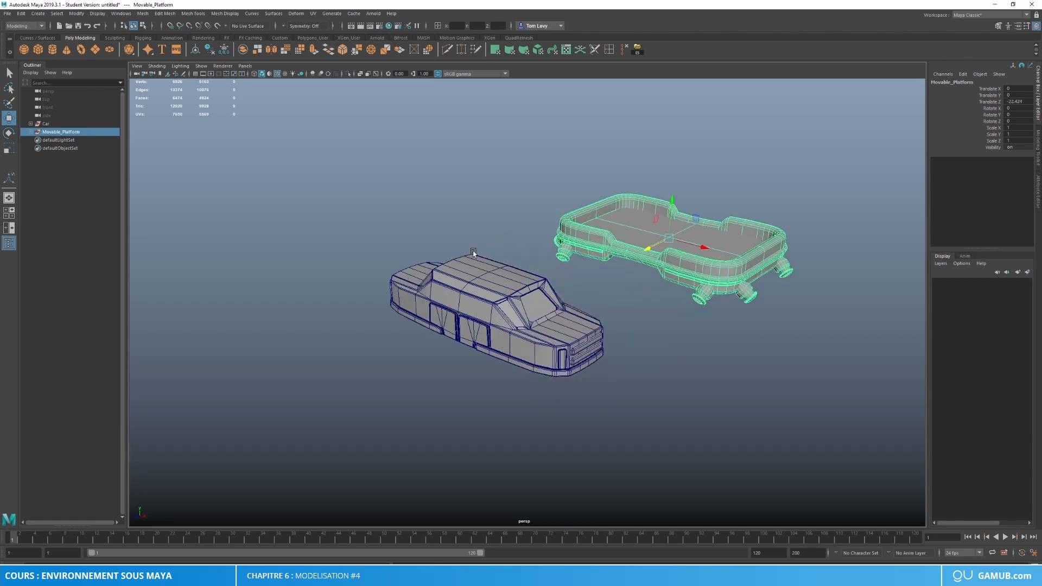
Step: Select the Car group and look at the FBX export file type for exporting the selection, without exporting
{"action": "left_click_drag", "start_coordinate": [360, 240], "coordinate": [587, 418]}
{"action": "left_click_drag", "start_coordinate": [659, 431], "coordinate": [612, 432], "text": "alt"}
{"action": "left_click_drag", "start_coordinate": [396, 205], "coordinate": [584, 425]}
{"action": "left_click", "coordinate": [46, 124]}
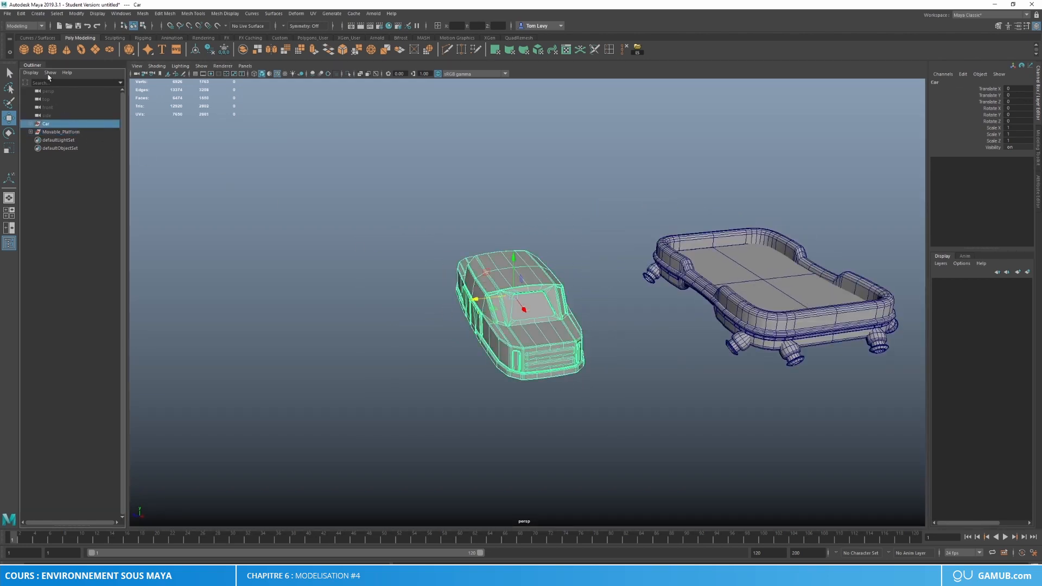
{"action": "left_click", "coordinate": [8, 13]}
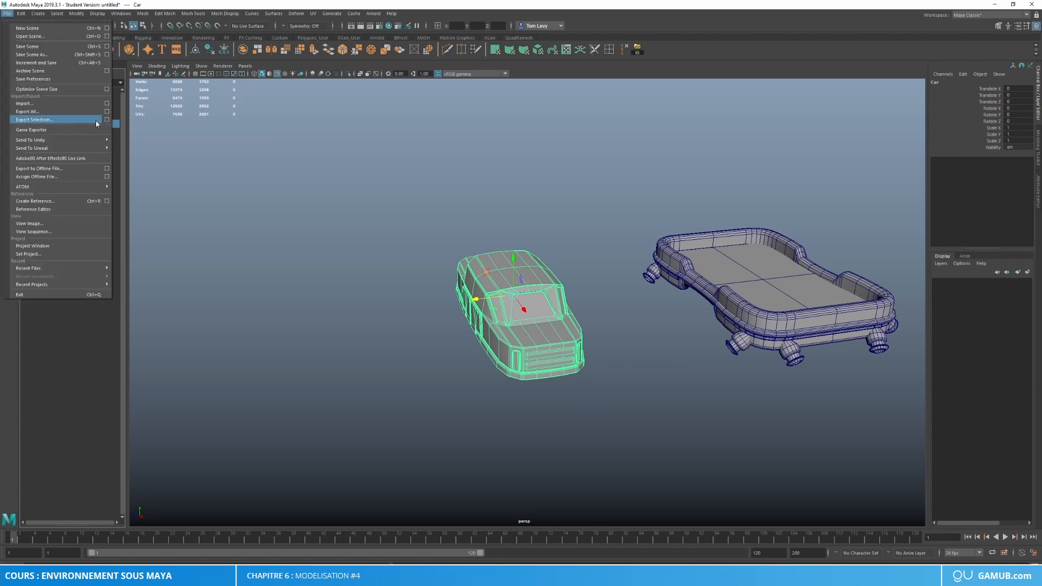
{"action": "left_click", "coordinate": [60, 120]}
{"action": "left_click", "coordinate": [346, 357]}
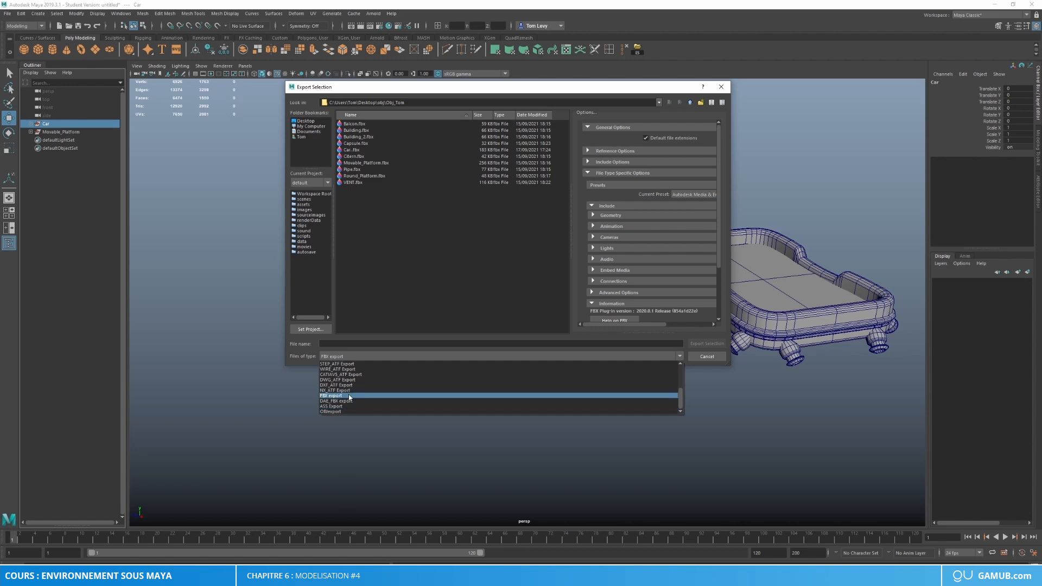
{"action": "left_click", "coordinate": [717, 358]}
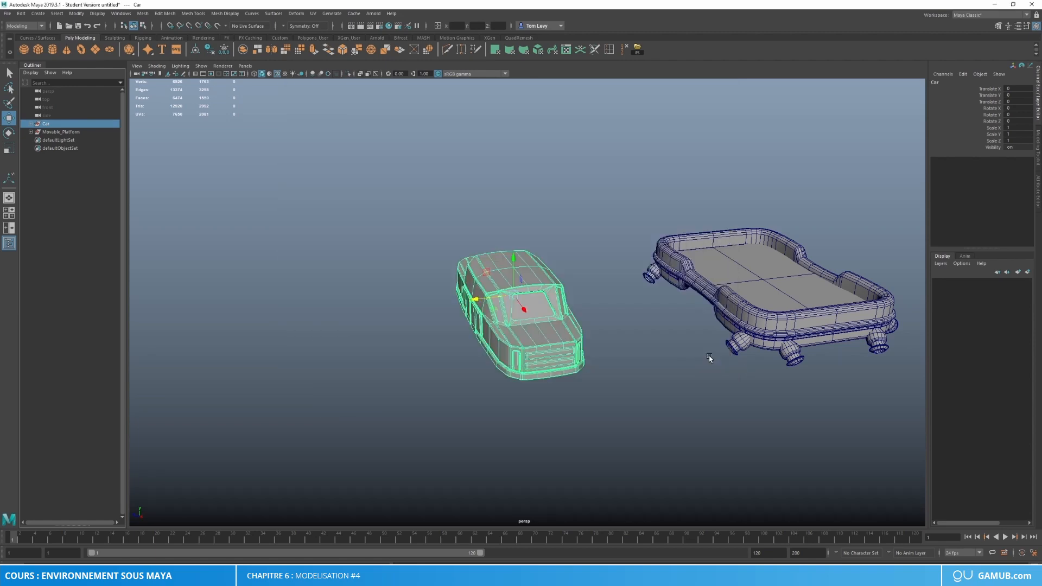
Step: Select one front thruster within the platform's combined thruster mesh and extract it as a separate object
{"action": "scroll", "coordinate": [648, 363], "scroll_direction": "up", "scroll_amount": 5}
{"action": "left_click_drag", "start_coordinate": [548, 347], "coordinate": [502, 351], "text": "alt"}
{"action": "left_click", "coordinate": [642, 283]}
{"action": "key", "text": "["}
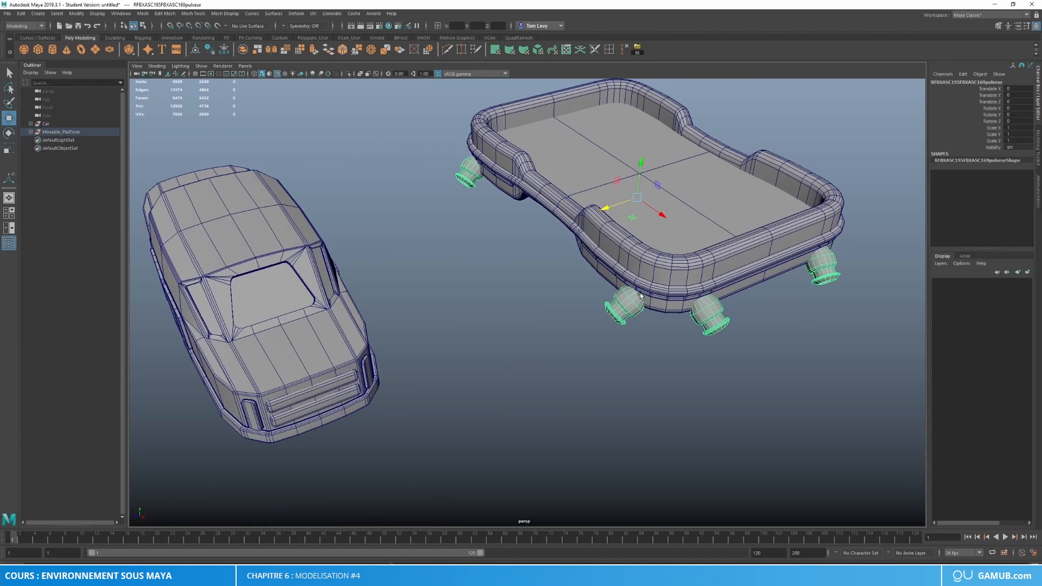
{"action": "left_click_drag", "start_coordinate": [719, 319], "coordinate": [705, 306], "text": "alt"}
{"action": "right_click_drag", "start_coordinate": [704, 326], "coordinate": [704, 351]}
{"action": "double_click", "coordinate": [707, 329]}
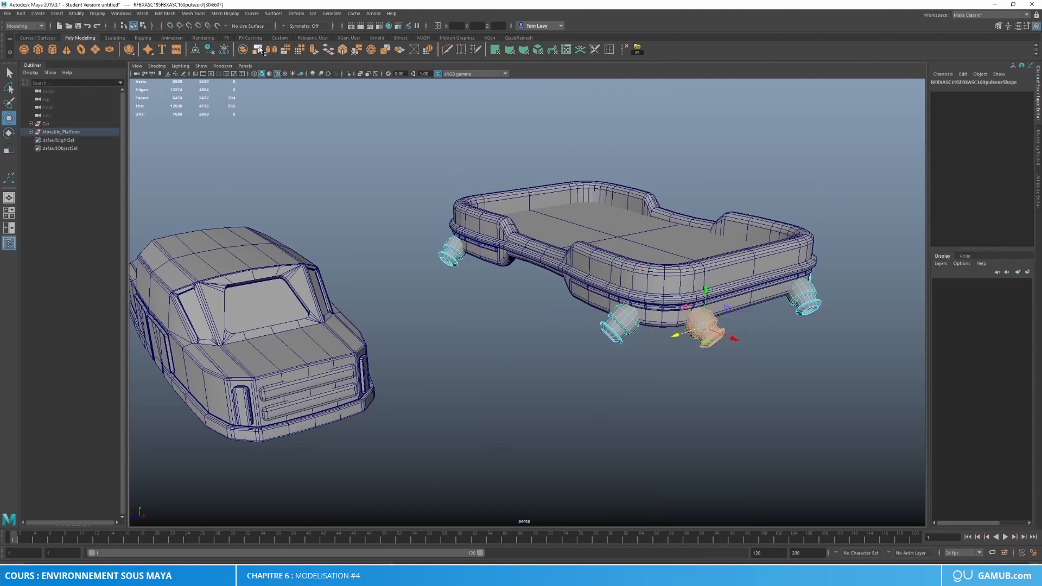
{"action": "left_click", "coordinate": [223, 50]}
{"action": "key", "text": "w"}
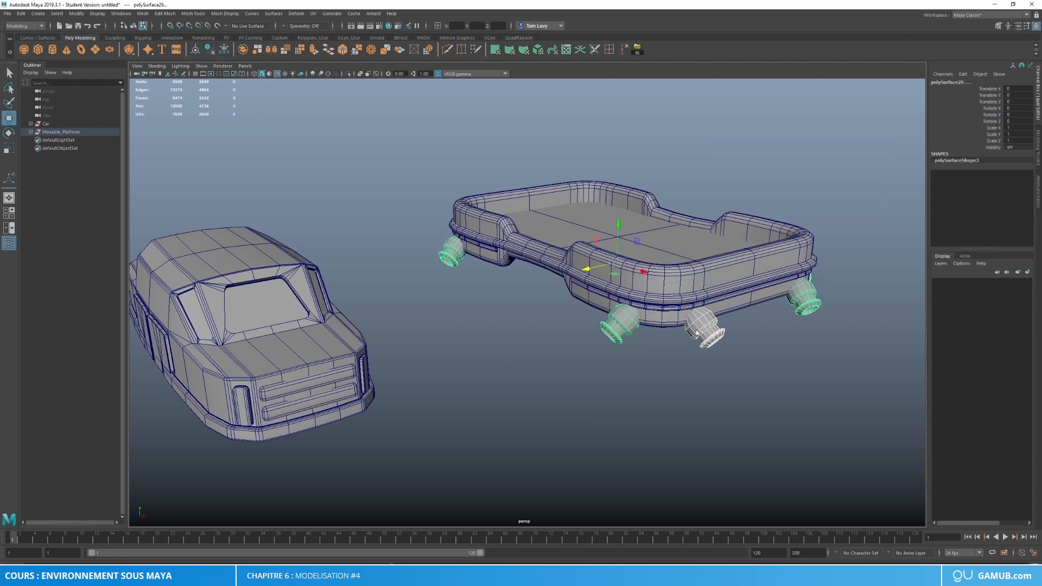
Step: Move the extracted thruster clear of the platform, to a Translate Z of about 9.6, and delete the rest of the platform
{"action": "left_click", "coordinate": [760, 373]}
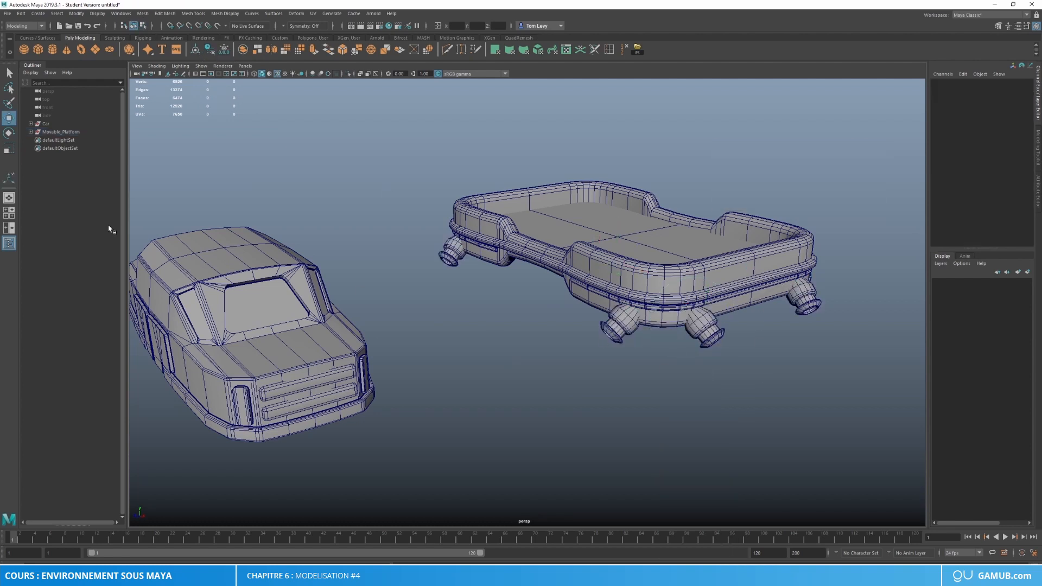
{"action": "left_click", "coordinate": [713, 338]}
{"action": "left_click_drag", "start_coordinate": [684, 333], "coordinate": [465, 356]}
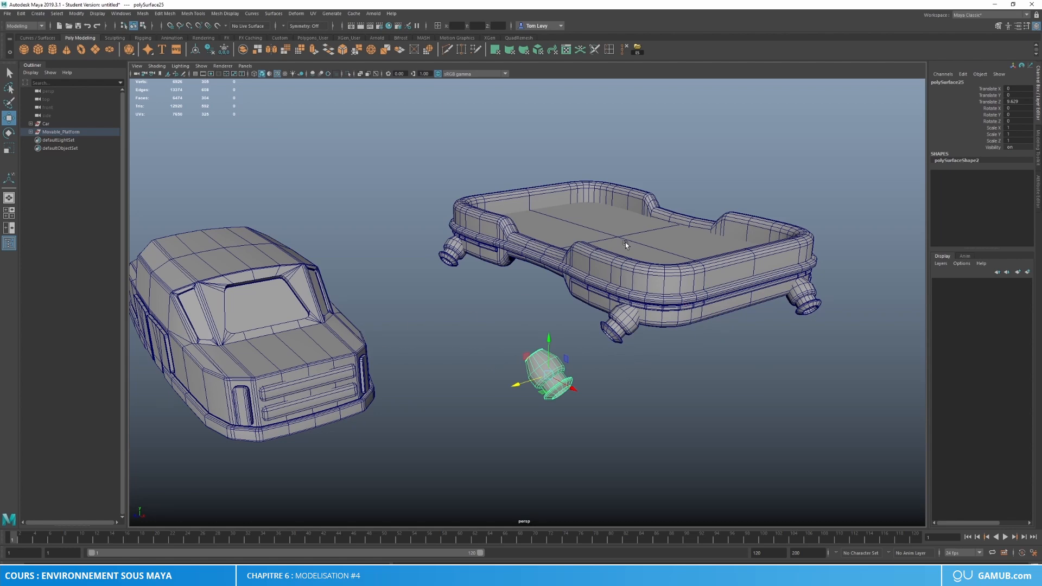
{"action": "left_click_drag", "start_coordinate": [722, 340], "coordinate": [695, 328], "text": "alt"}
{"action": "scroll", "coordinate": [728, 370], "scroll_direction": "down", "scroll_amount": 5}
{"action": "left_click_drag", "start_coordinate": [561, 184], "coordinate": [805, 469]}
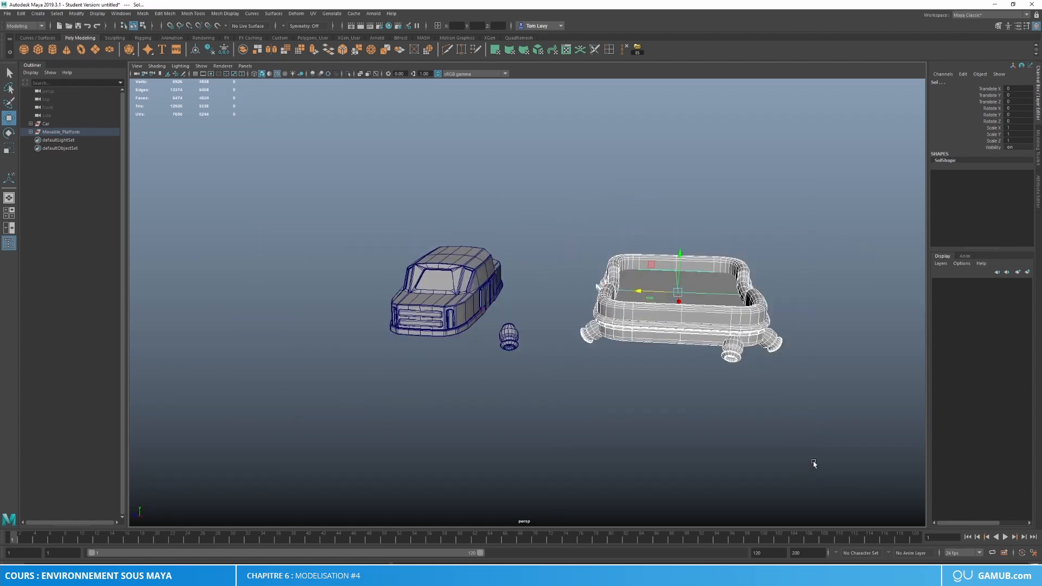
{"action": "key", "text": "Delete"}
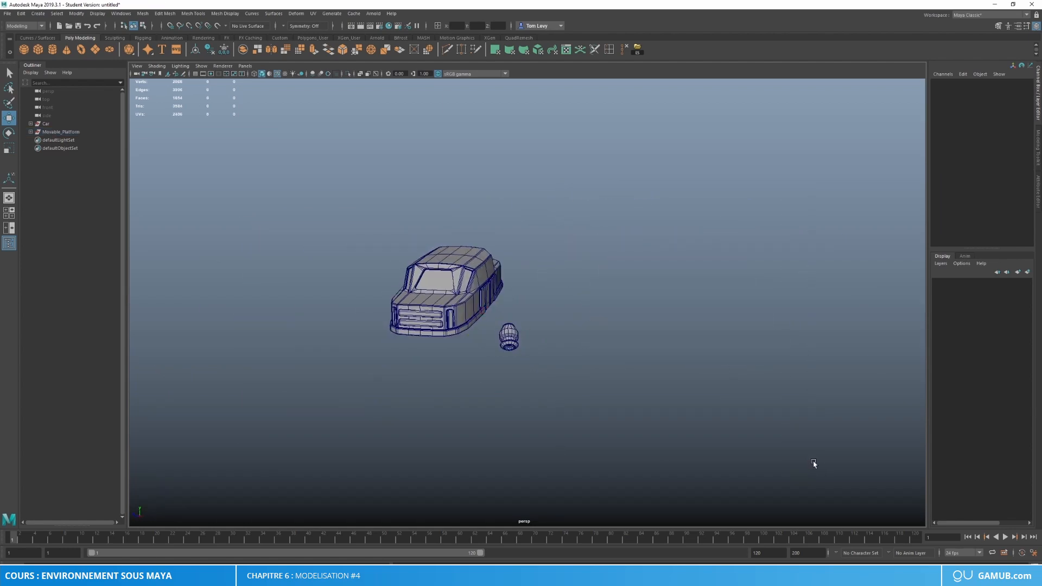
Step: Move the extracted thruster against the car's front corner, tilt it outward and scale it uniformly to about 1.225
{"action": "left_click", "coordinate": [509, 345]}
{"action": "left_click_drag", "start_coordinate": [509, 346], "coordinate": [500, 429], "text": "alt"}
{"action": "left_click_drag", "start_coordinate": [490, 390], "coordinate": [489, 341]}
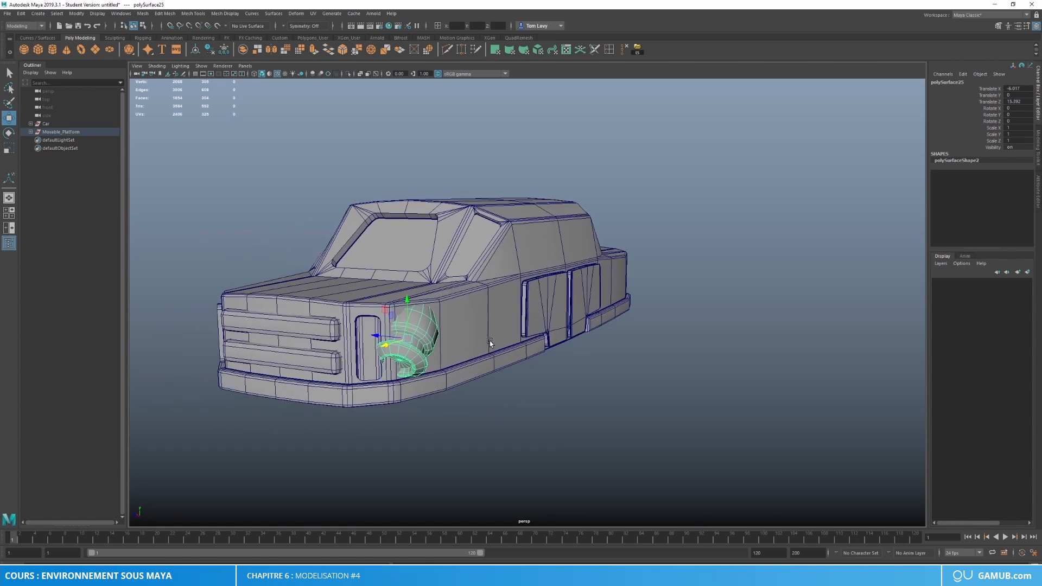
{"action": "key", "text": "e"}
{"action": "left_click_drag", "start_coordinate": [389, 318], "coordinate": [410, 312]}
{"action": "key", "text": "r"}
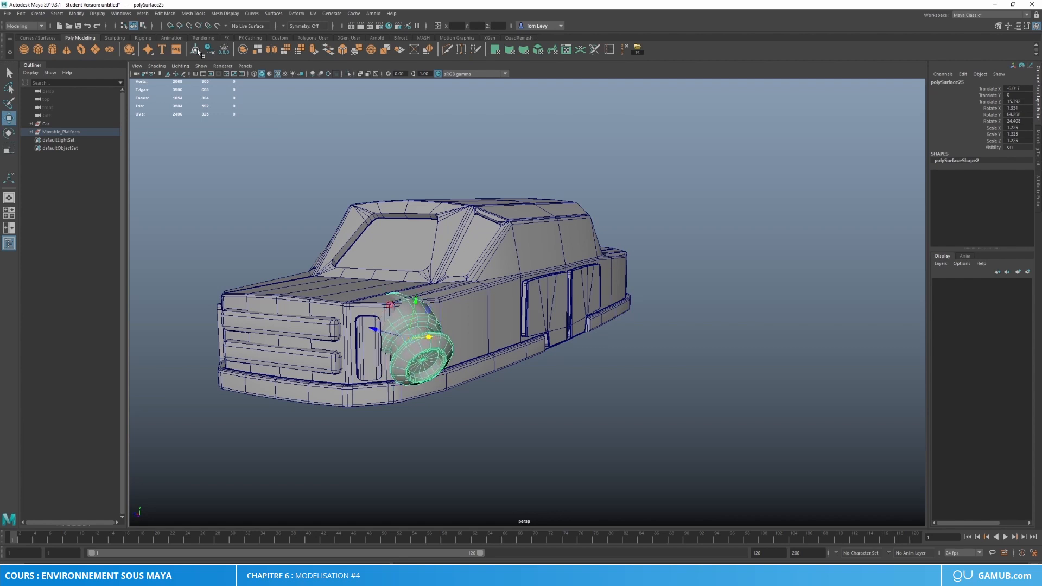
Step: Set the Move tool's axis orientation to World and lower the thruster beneath the car's front corner, to a Translate Y of about -1.83
{"action": "left_click", "coordinate": [1028, 26]}
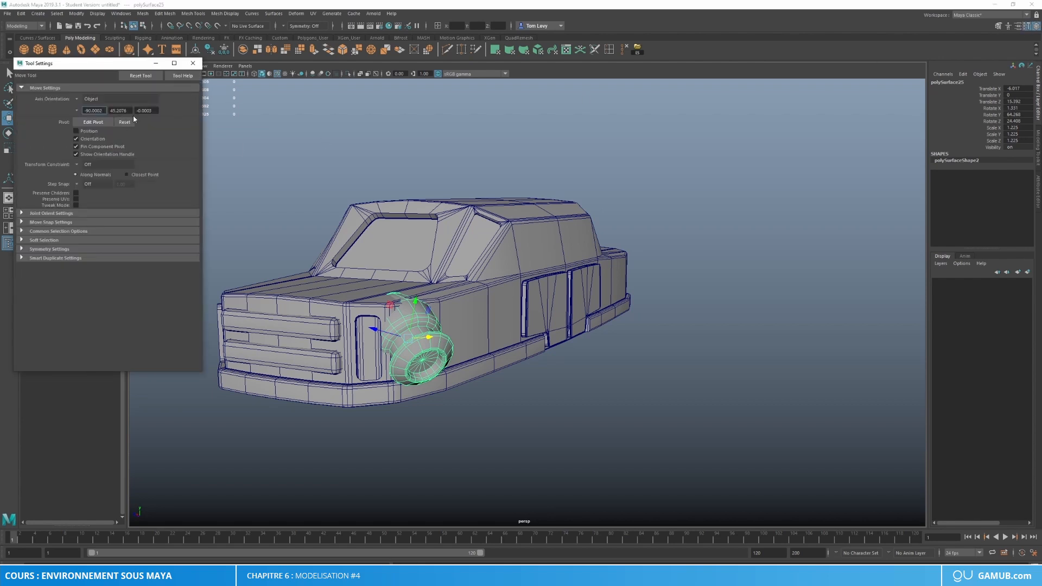
{"action": "left_click", "coordinate": [76, 99]}
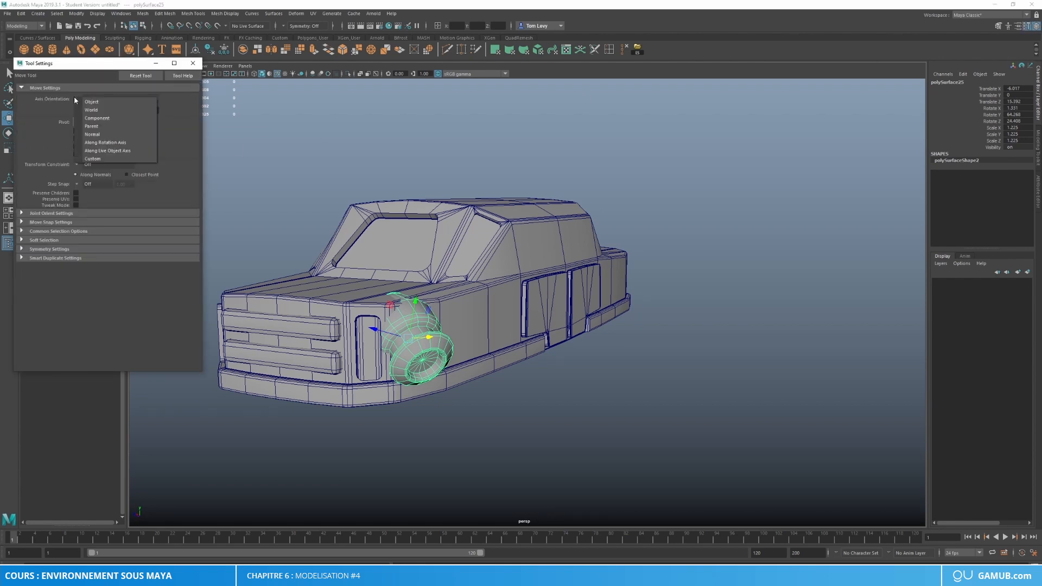
{"action": "left_click", "coordinate": [107, 112]}
{"action": "left_click", "coordinate": [192, 64]}
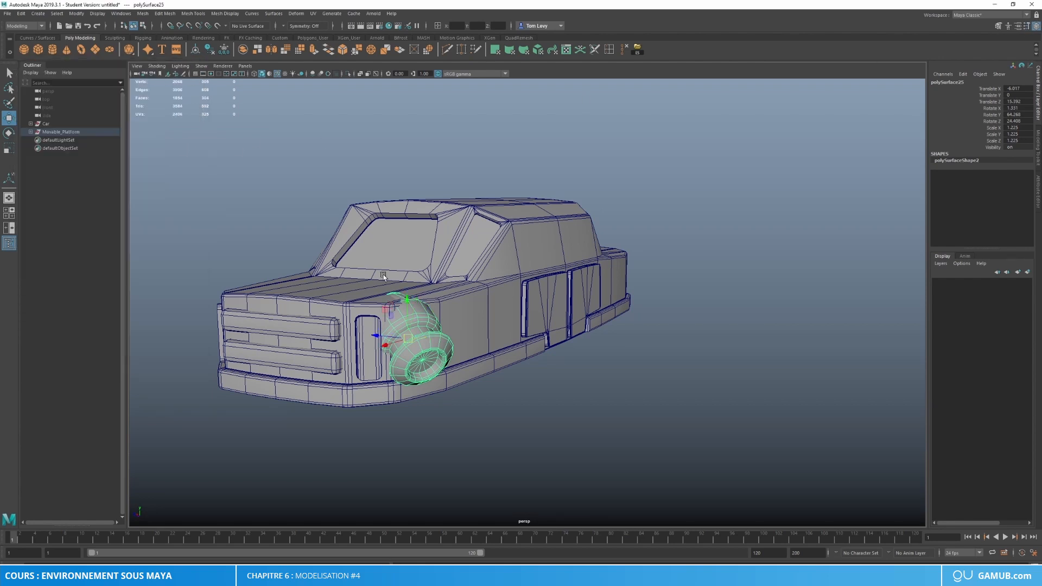
{"action": "left_click_drag", "start_coordinate": [406, 299], "coordinate": [429, 392]}
{"action": "left_click_drag", "start_coordinate": [489, 387], "coordinate": [522, 383], "text": "alt"}
{"action": "middle_click_drag", "start_coordinate": [464, 380], "coordinate": [559, 348], "text": "alt"}
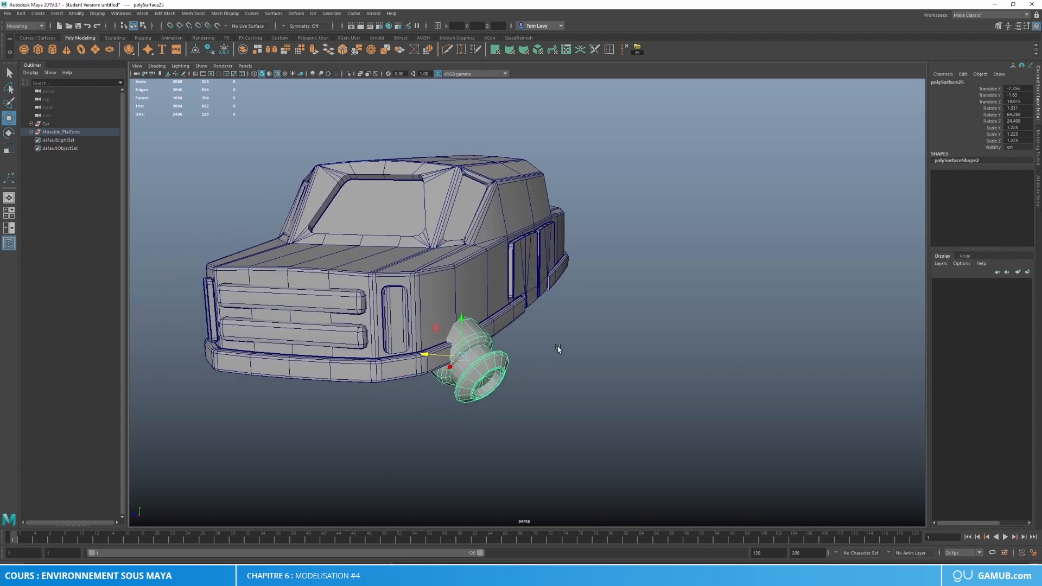
{"action": "scroll", "coordinate": [519, 359], "scroll_direction": "up", "scroll_amount": 3}
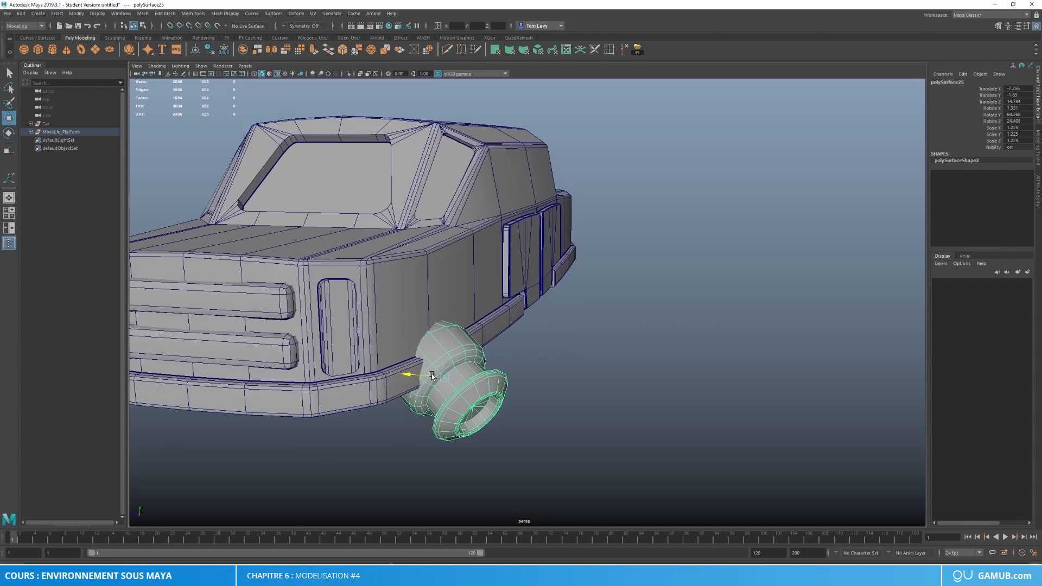
Step: Rotate the thruster to point further downward, about -23, 65 and -10 degrees in X, Y and Z, and nudge it sideways against the body
{"action": "key", "text": "e"}
{"action": "left_click_drag", "start_coordinate": [432, 374], "coordinate": [462, 370]}
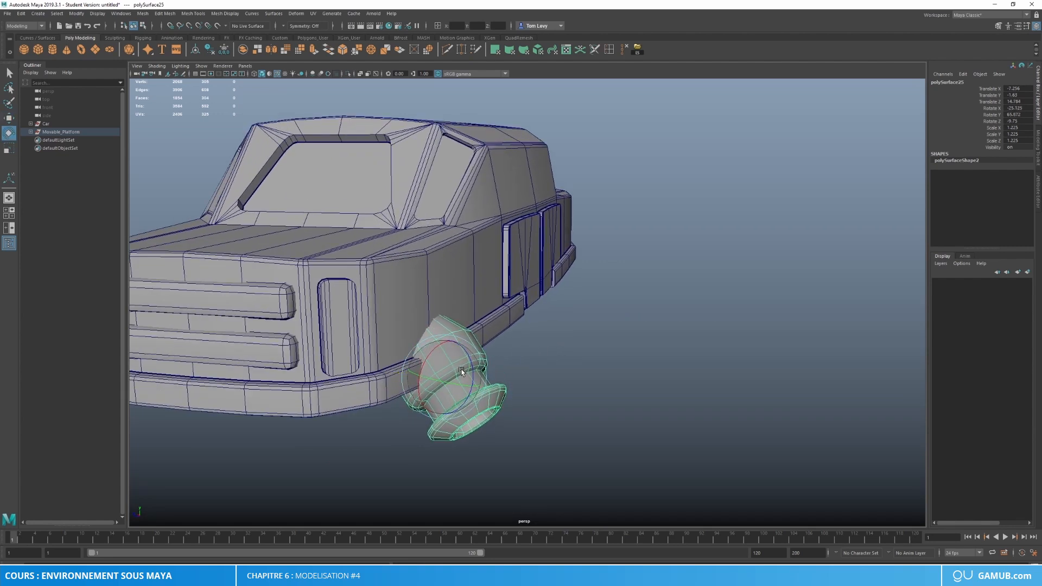
{"action": "key", "text": "w"}
{"action": "scroll", "coordinate": [546, 383], "scroll_direction": "down", "scroll_amount": 8}
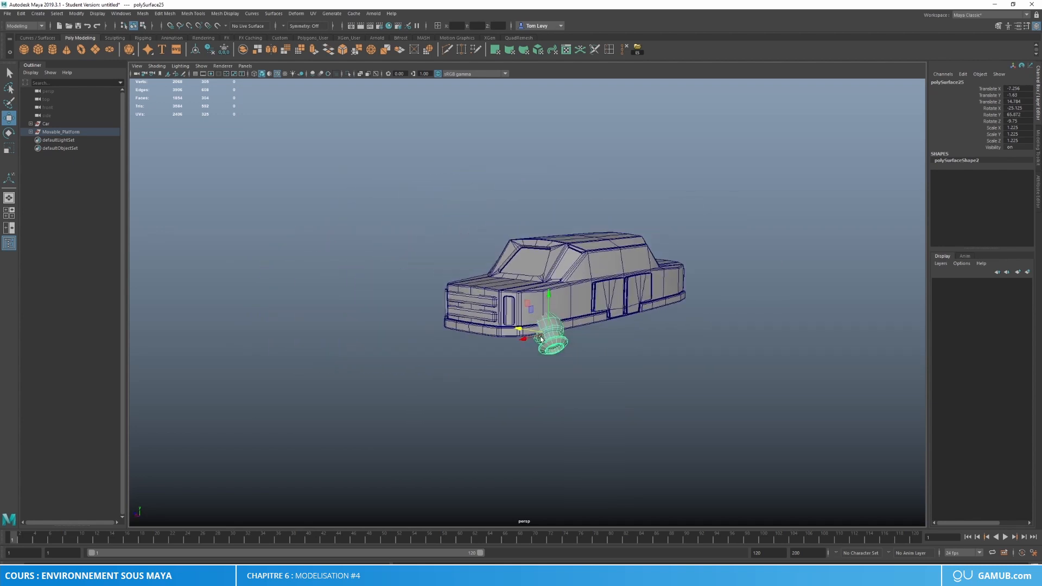
{"action": "left_click_drag", "start_coordinate": [541, 339], "coordinate": [624, 430]}
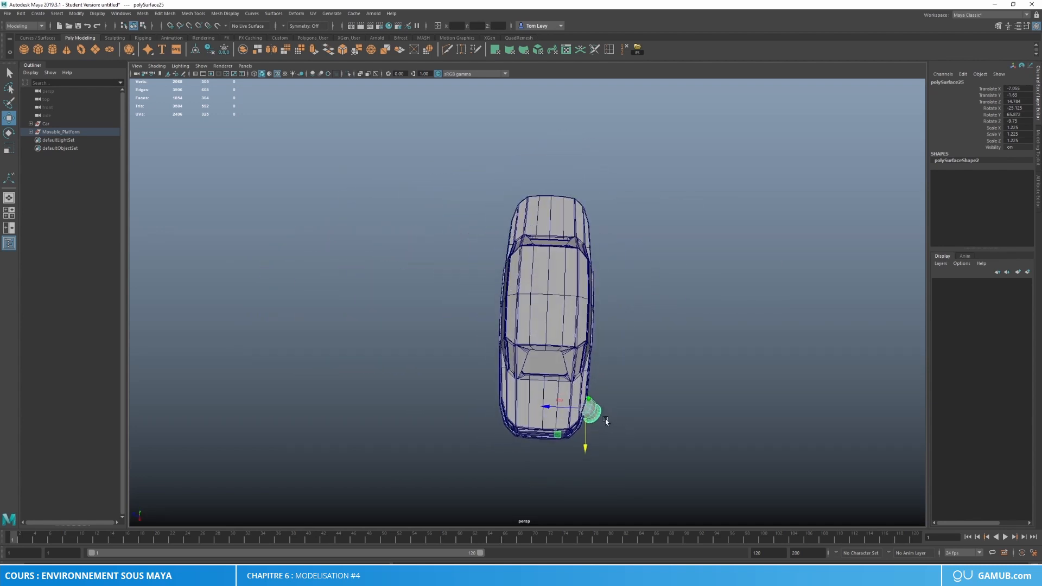
Step: Duplicate the front thruster and move the copy's pivot to the centre of the car
{"action": "key", "text": "d"}
{"action": "key", "text": "v"}
{"action": "mouse_move", "coordinate": [548, 407]}
{"action": "left_mouse_down"}
{"action": "mouse_move", "coordinate": [535, 392]}
{"action": "mouse_move", "coordinate": [546, 389]}
{"action": "left_mouse_up"}
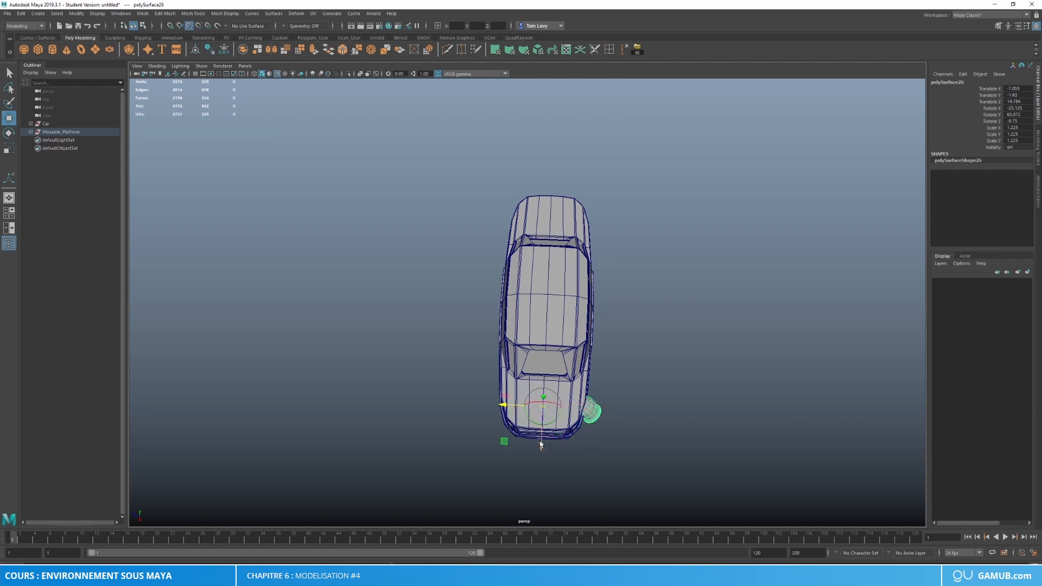
{"action": "left_click_drag", "start_coordinate": [541, 444], "coordinate": [552, 293]}
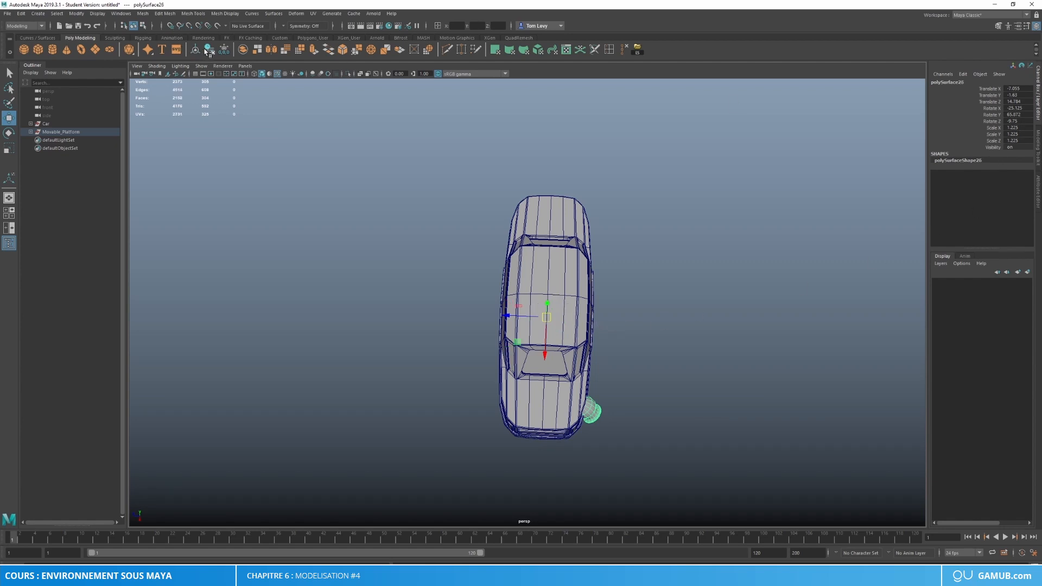
Step: Freeze the copied thruster's transformations and mirror it to the rear of the car with a Scale X of -1
{"action": "left_click", "coordinate": [224, 50]}
{"action": "left_click", "coordinate": [1019, 128]}
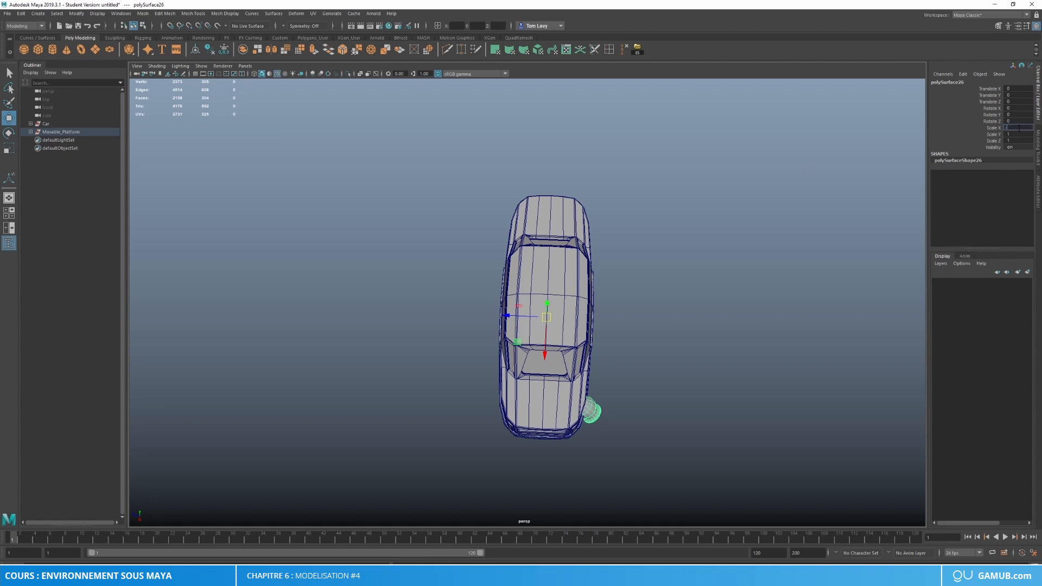
{"action": "type", "text": "-1"}
{"action": "key", "text": "Return"}
{"action": "left_click", "coordinate": [786, 272]}
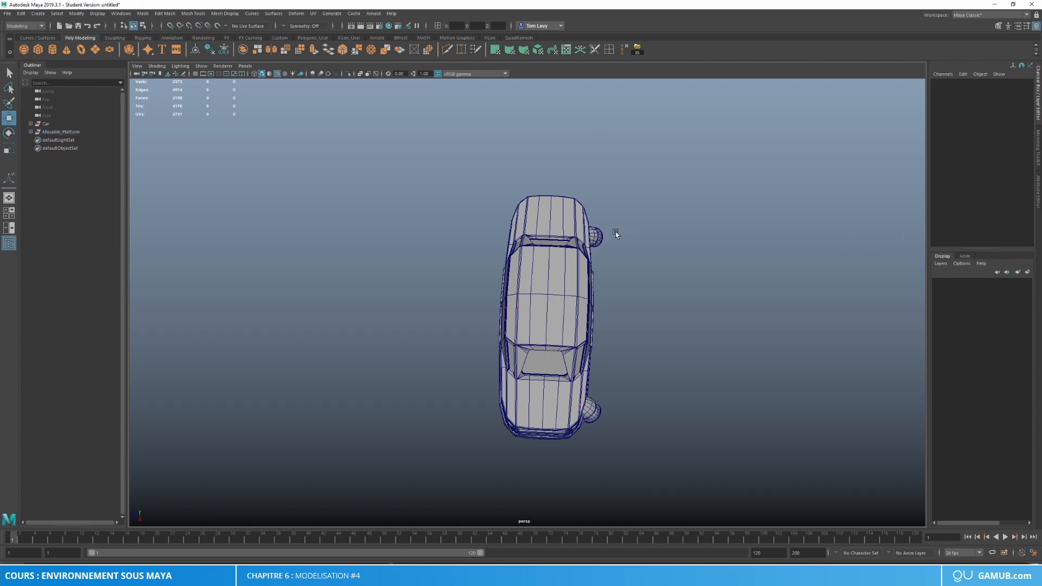
Step: Duplicate the rear thruster across the car with a Scale Z of -1, and mirror a duplicate of that along X to the front corner
{"action": "left_click", "coordinate": [592, 238]}
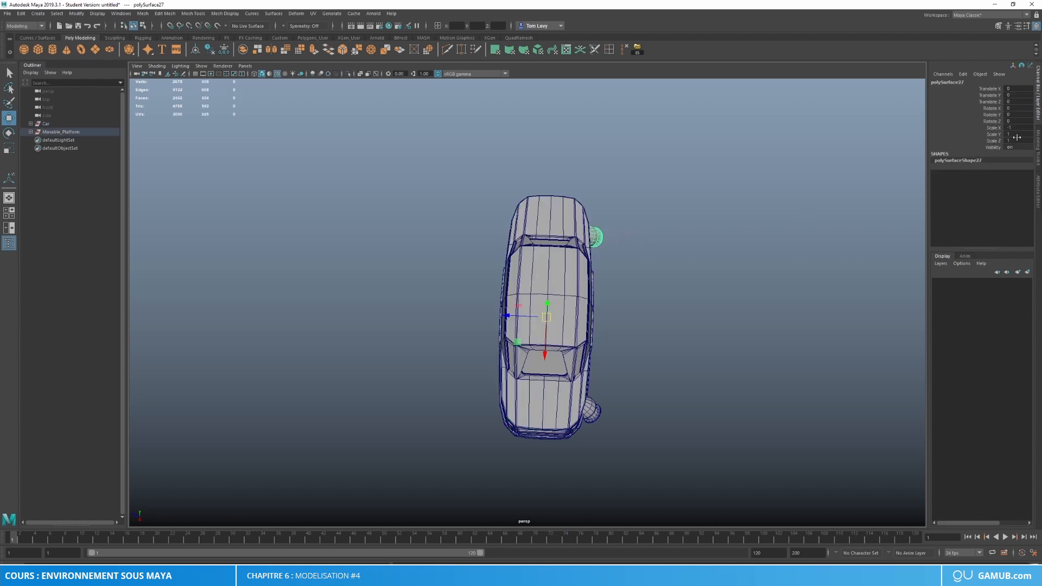
{"action": "key", "text": "Return"}
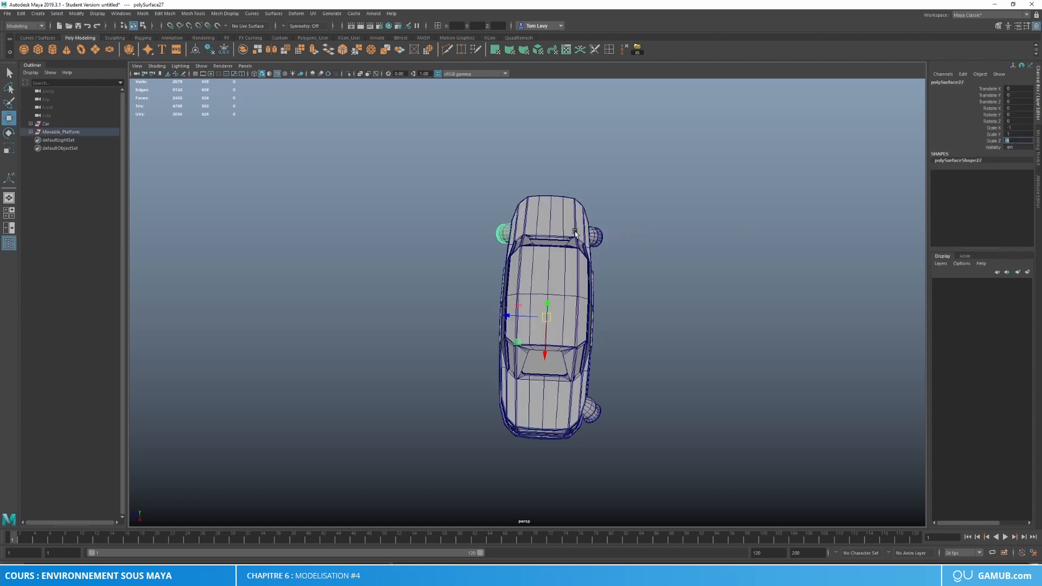
{"action": "left_click", "coordinate": [535, 238]}
{"action": "left_click", "coordinate": [505, 235]}
{"action": "double_click", "coordinate": [1023, 127]}
{"action": "type", "text": "-1"}
{"action": "key", "text": "Return"}
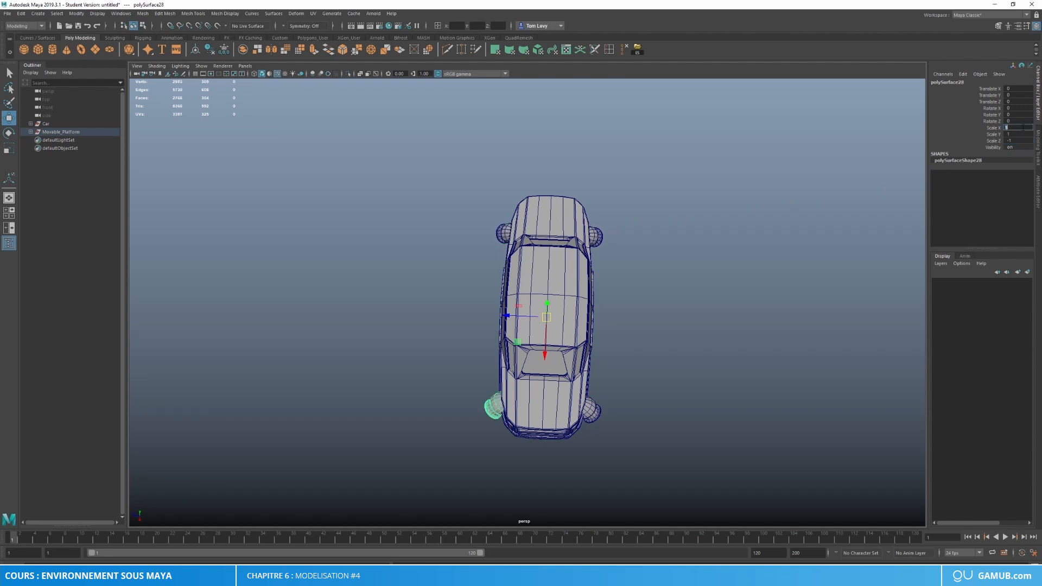
{"action": "left_click", "coordinate": [784, 343]}
Step: Group the whole car together with its four thrusters and rename the group Car1
{"action": "left_click_drag", "start_coordinate": [670, 394], "coordinate": [649, 374], "text": "alt"}
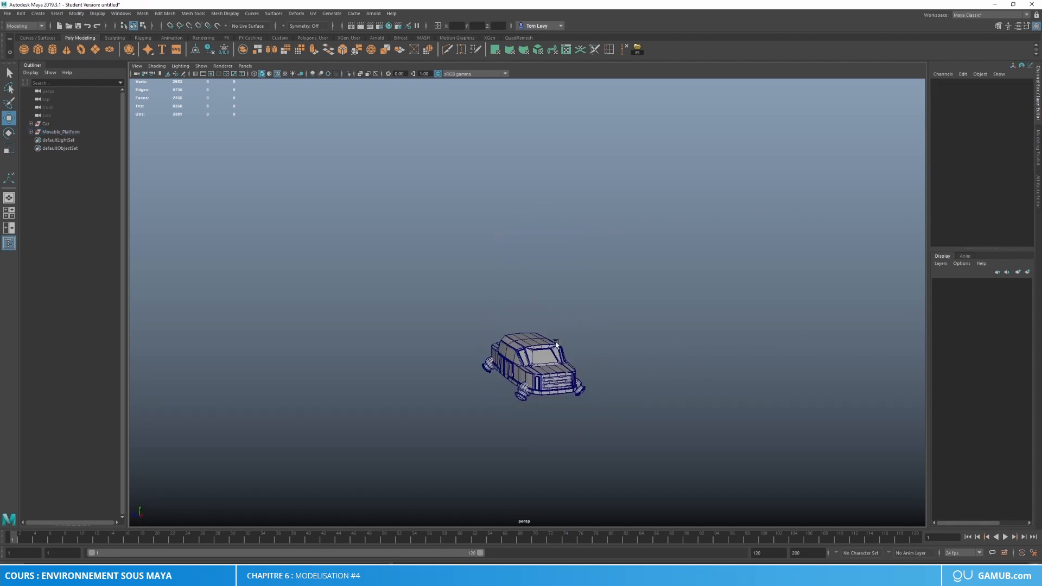
{"action": "left_click_drag", "start_coordinate": [425, 306], "coordinate": [609, 432]}
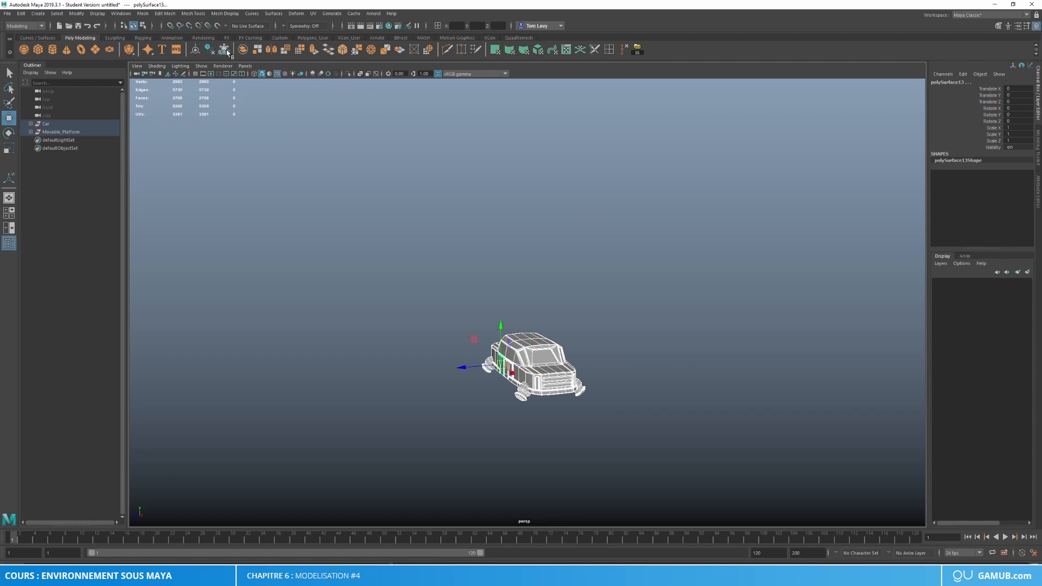
{"action": "key", "text": "ctrl+g"}
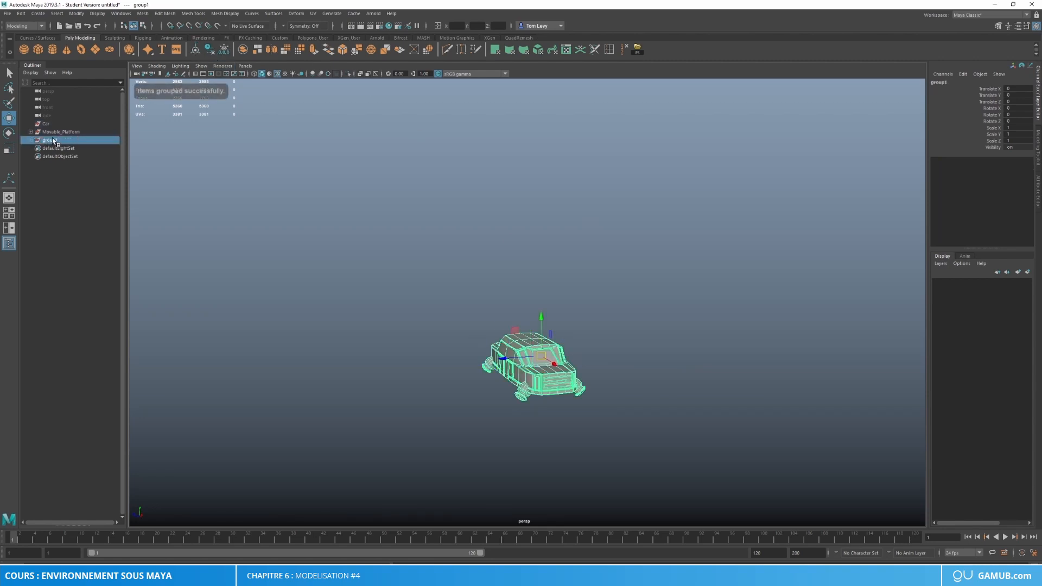
{"action": "double_click", "coordinate": [80, 139]}
{"action": "type", "text": "CAr"}
{"action": "key", "text": "Return"}
{"action": "double_click", "coordinate": [55, 140]}
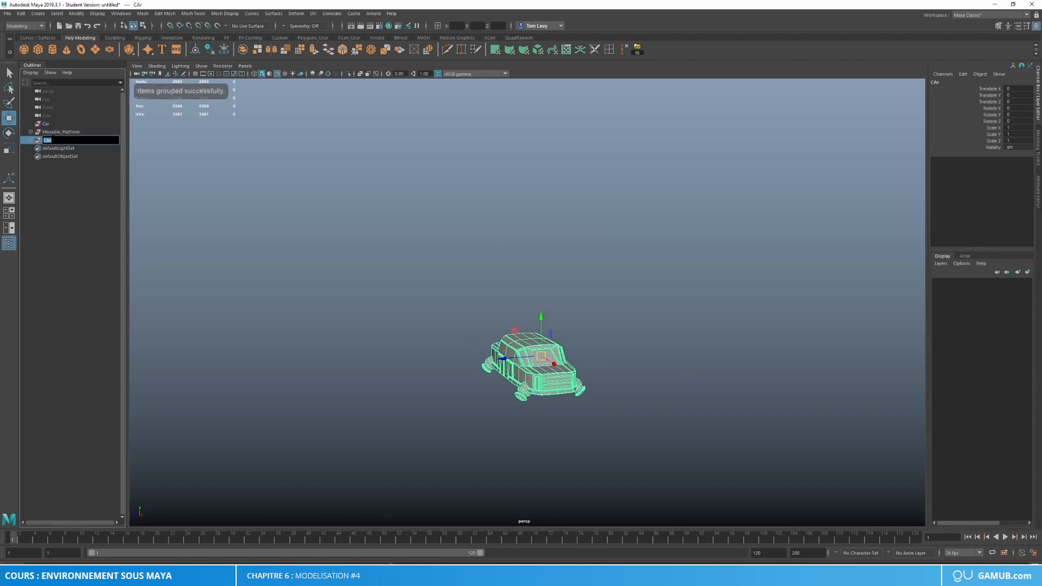
{"action": "left_click", "coordinate": [54, 140]}
{"action": "key", "text": "Return"}
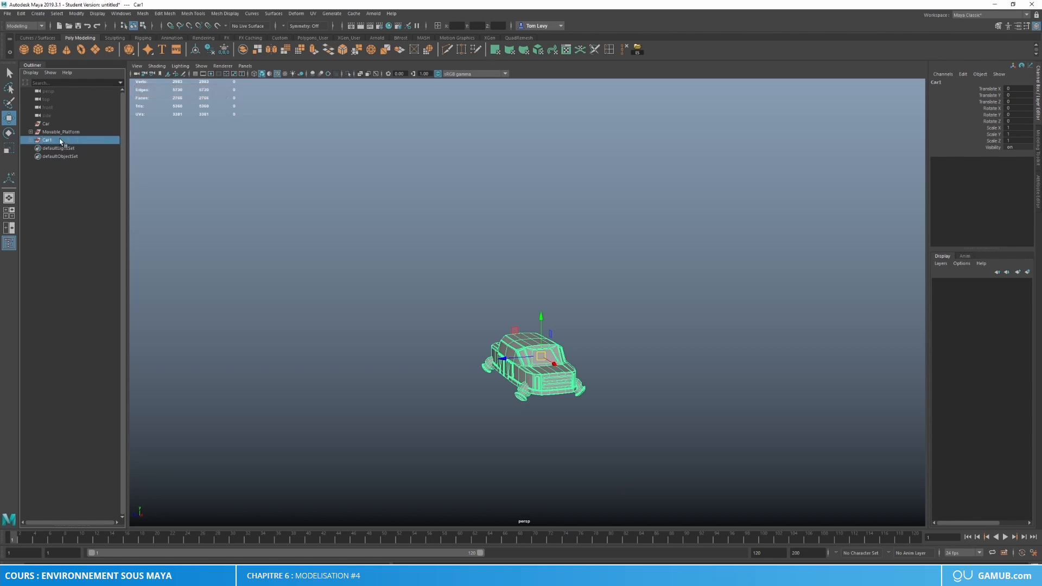
Step: Delete the old Car and Movable_Platform groups from the Outliner, keeping Car1, and check the car from the side
{"action": "mouse_move", "coordinate": [60, 132]}
{"action": "left_mouse_down"}
{"action": "mouse_move", "coordinate": [55, 116]}
{"action": "mouse_move", "coordinate": [50, 126]}
{"action": "left_mouse_up"}
{"action": "key", "text": "Delete"}
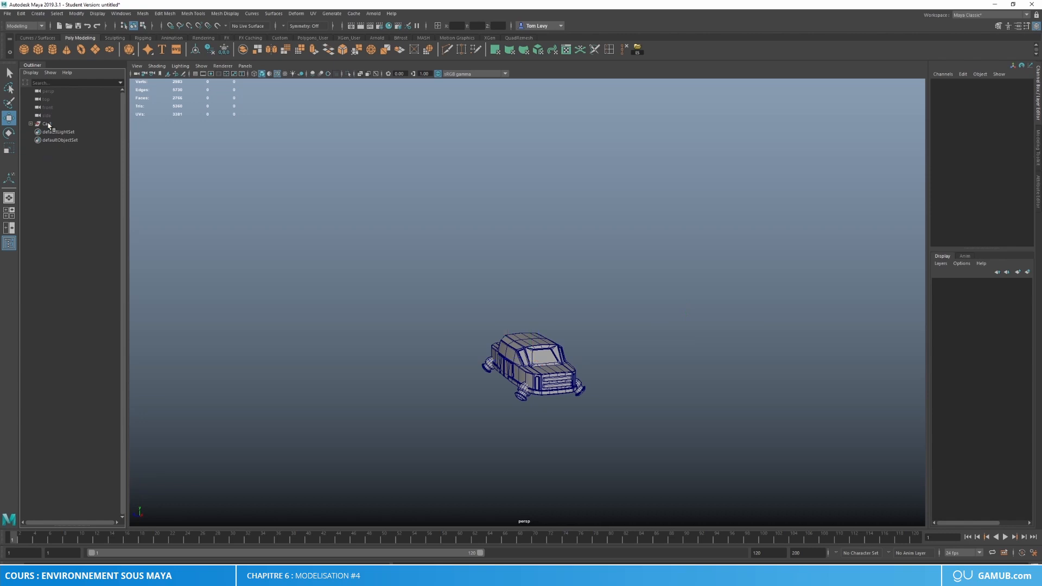
{"action": "scroll", "coordinate": [442, 375], "scroll_direction": "up", "scroll_amount": 3}
{"action": "left_click_drag", "start_coordinate": [442, 374], "coordinate": [595, 339], "text": "alt"}
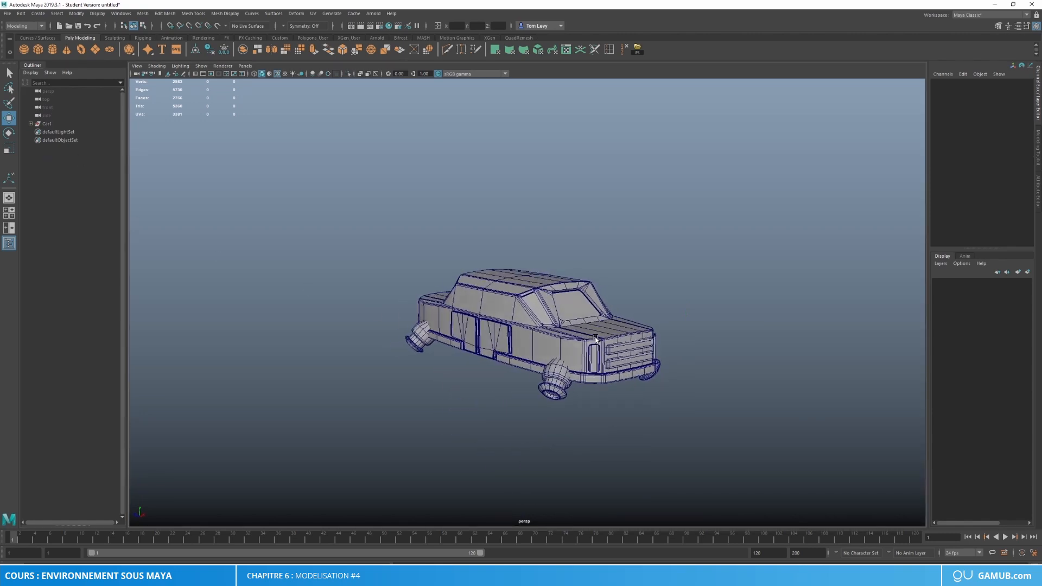